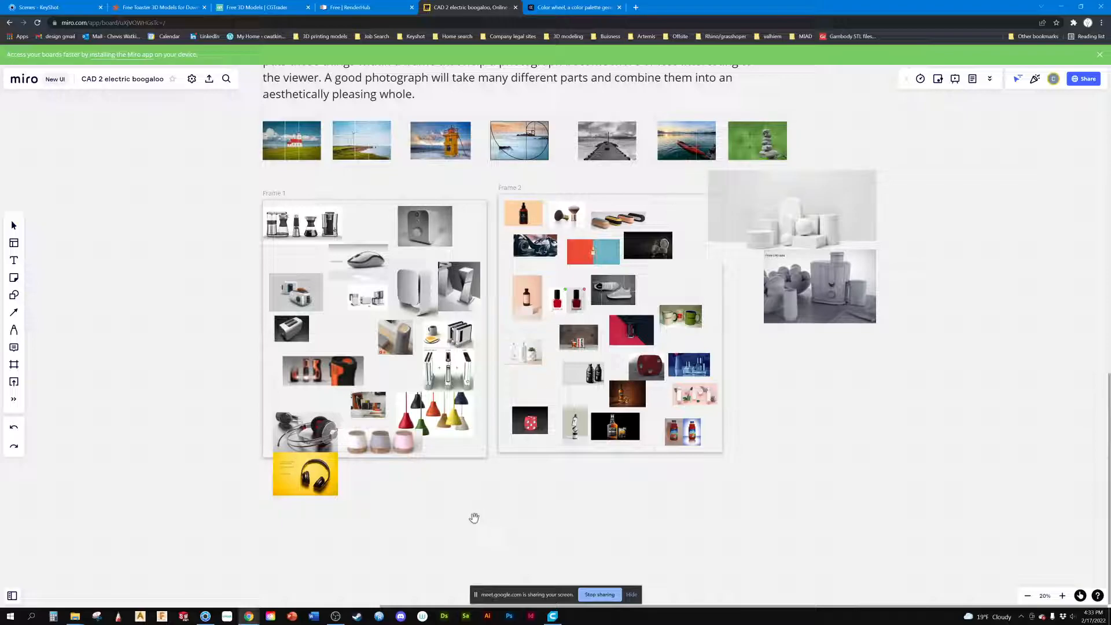
Step: Switch to KeyShot and change the scene background to a solid light green colour, RGB 197, 250, 200
left_click(205, 615)
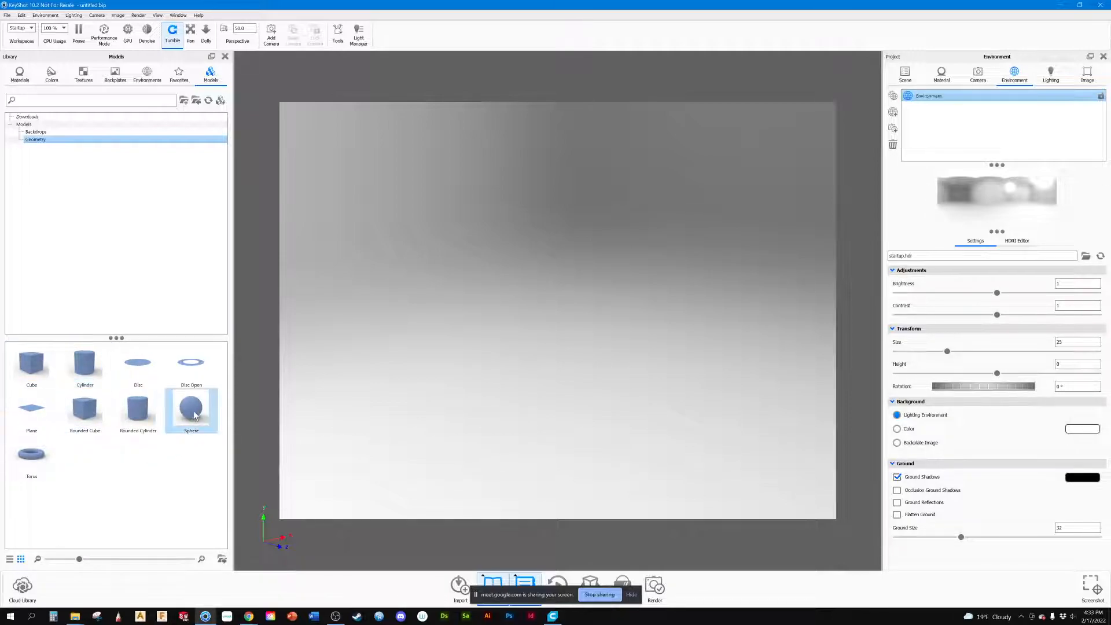
mouse_move(194, 412)
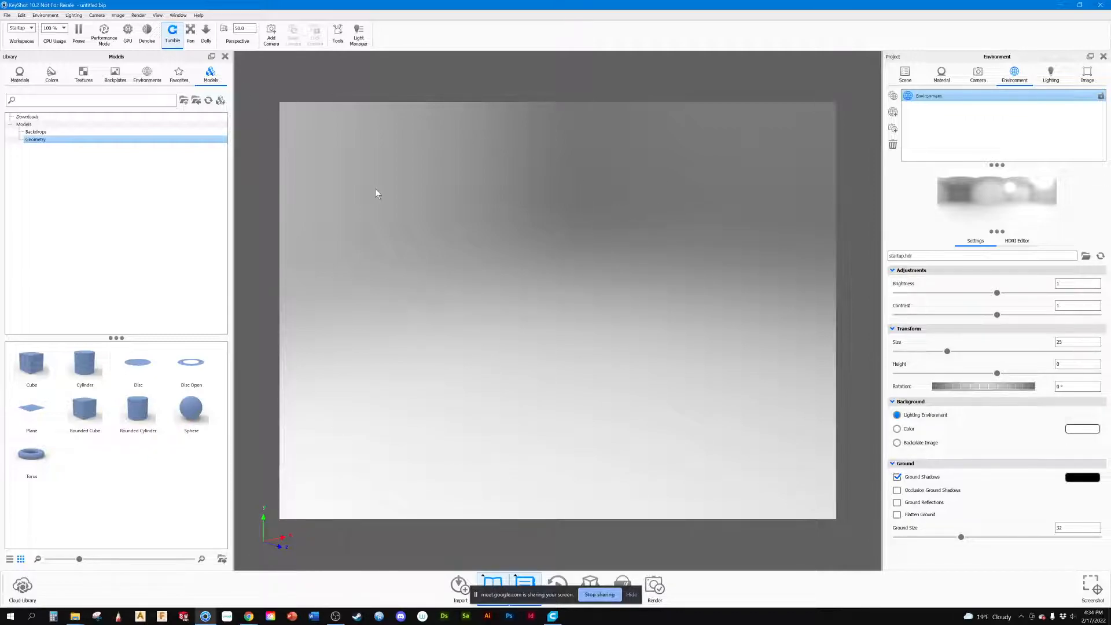
left_click(46, 15)
mouse_move(59, 26)
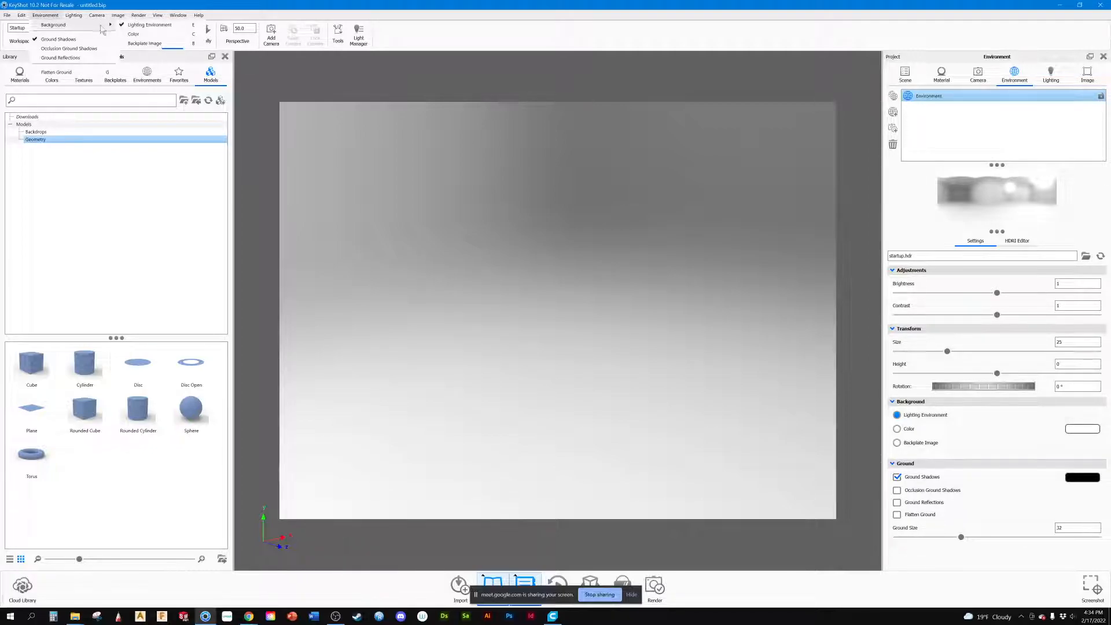
left_click(144, 35)
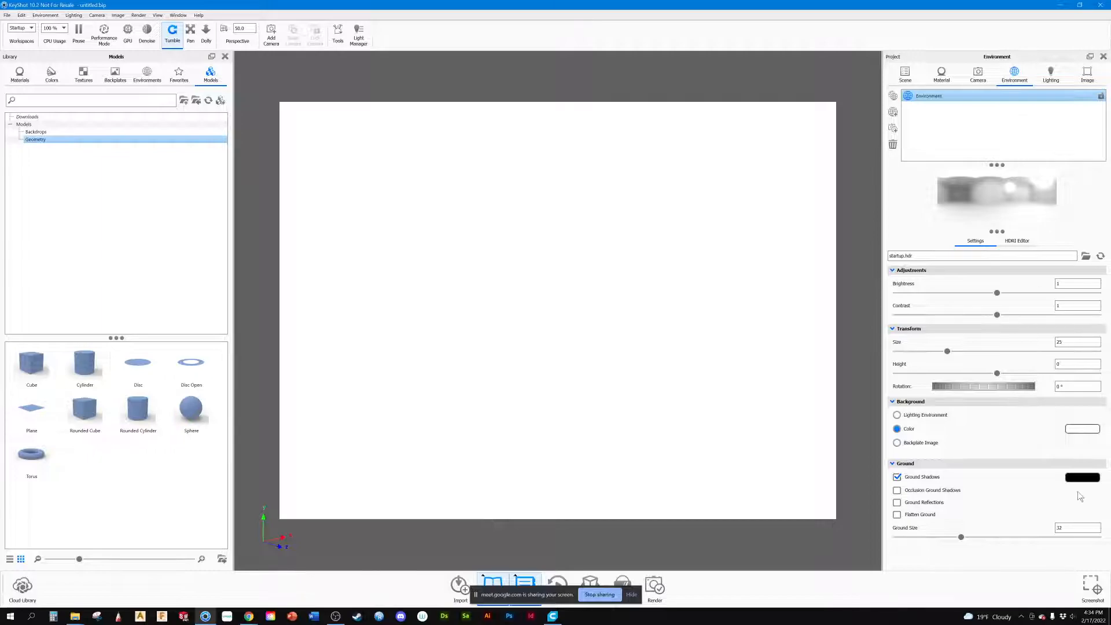
left_click(1090, 431)
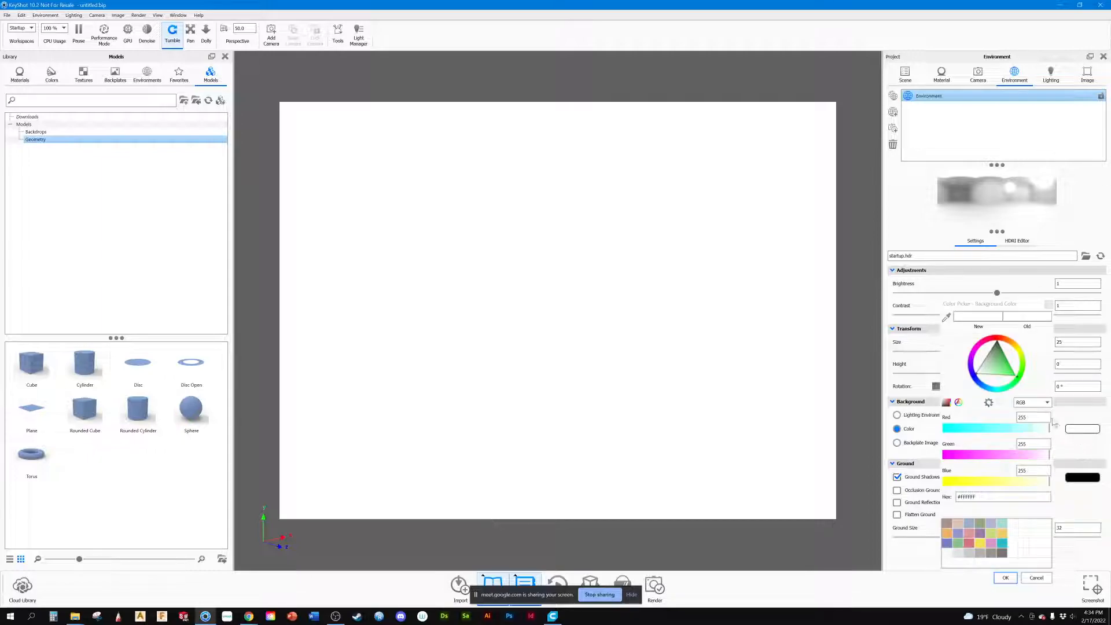
left_click(1005, 363)
mouse_move(1003, 358)
left_mouse_down()
mouse_move(993, 348)
mouse_move(990, 375)
left_mouse_up()
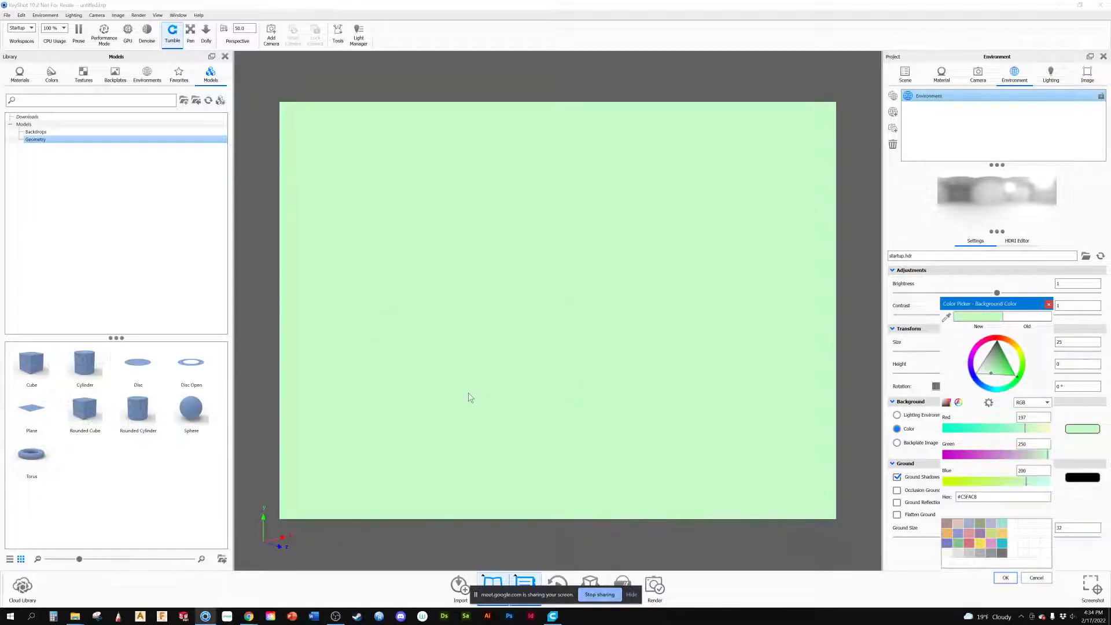
Step: Add a Sphere from the geometry models at its default placement and confirm the chosen background colour
left_click_drag(190, 407, 531, 316)
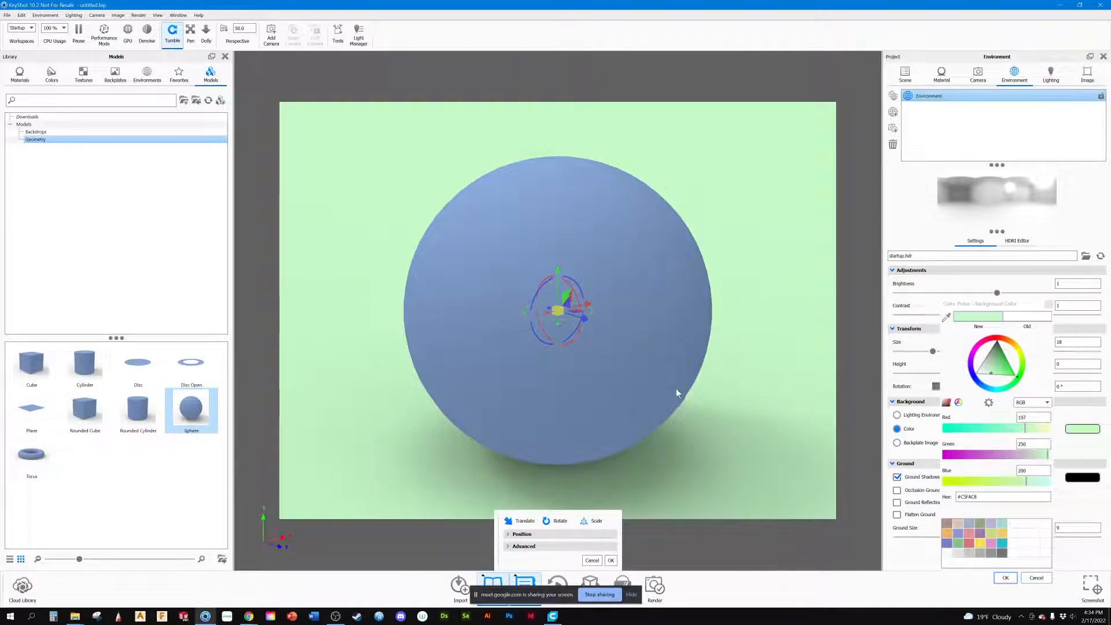
left_click(611, 560)
scroll(621, 338, "up", 5)
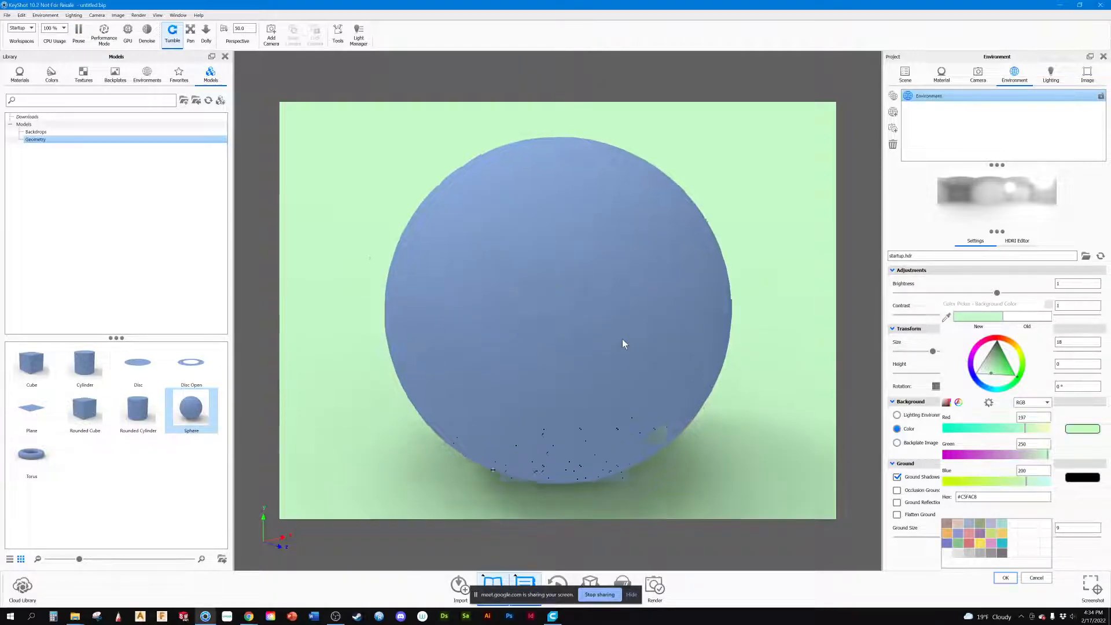
scroll(621, 340, "down", 5)
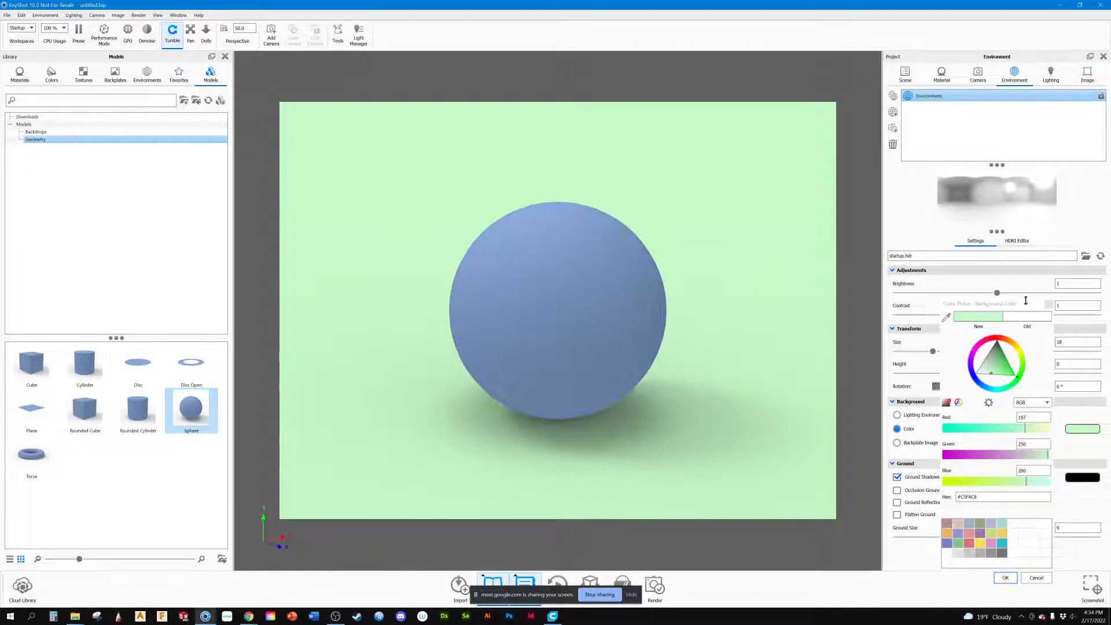
left_click(1005, 577)
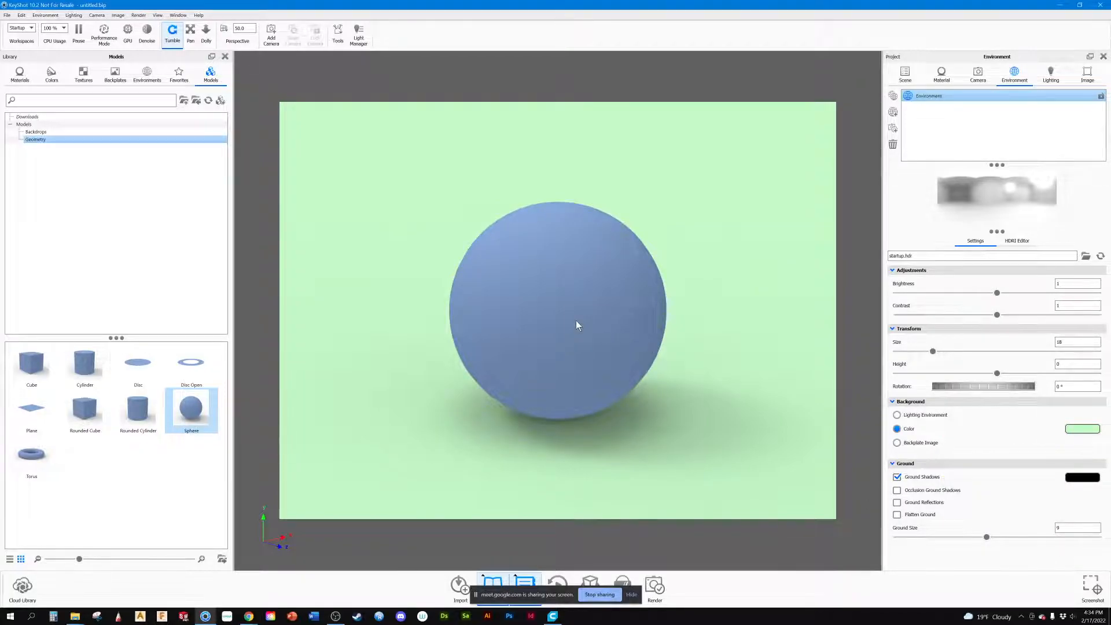
Step: Snap the sphere to the ground through its position settings in the scene
left_click(905, 74)
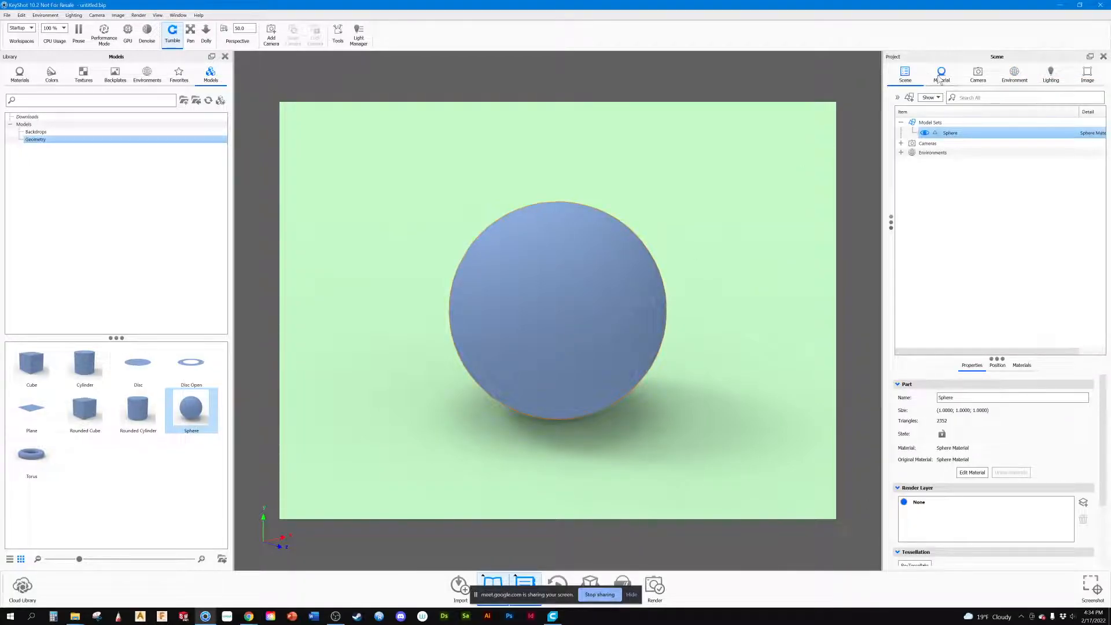
left_click(997, 365)
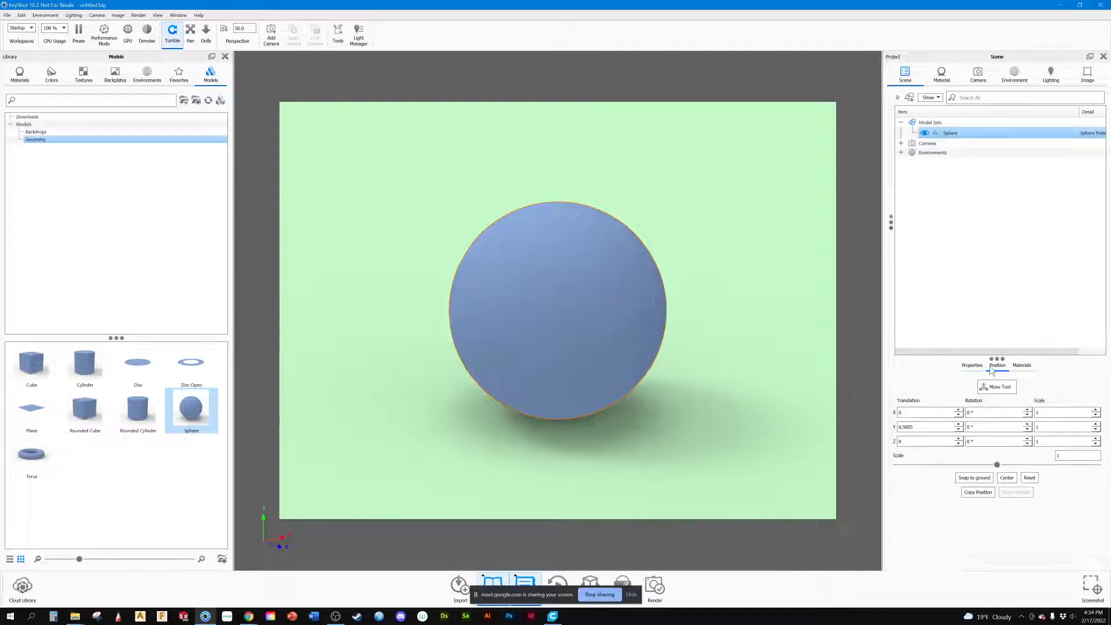
left_click(977, 478)
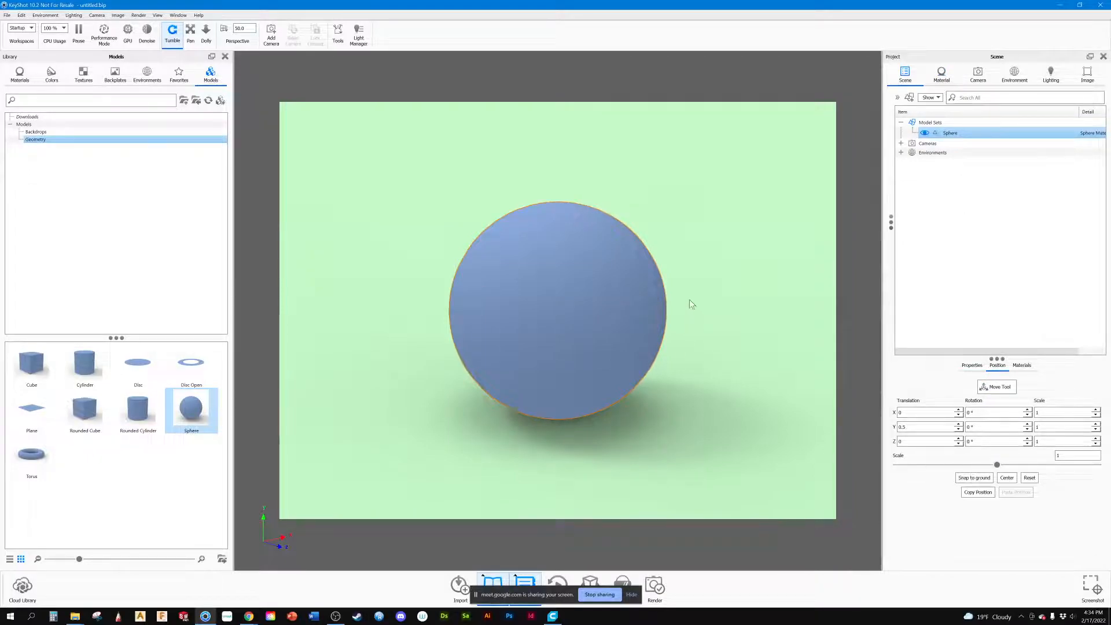
mouse_move(519, 438)
left_mouse_down()
mouse_move(479, 431)
mouse_move(579, 398)
mouse_move(549, 407)
mouse_move(576, 321)
mouse_move(553, 415)
mouse_move(530, 421)
left_mouse_up()
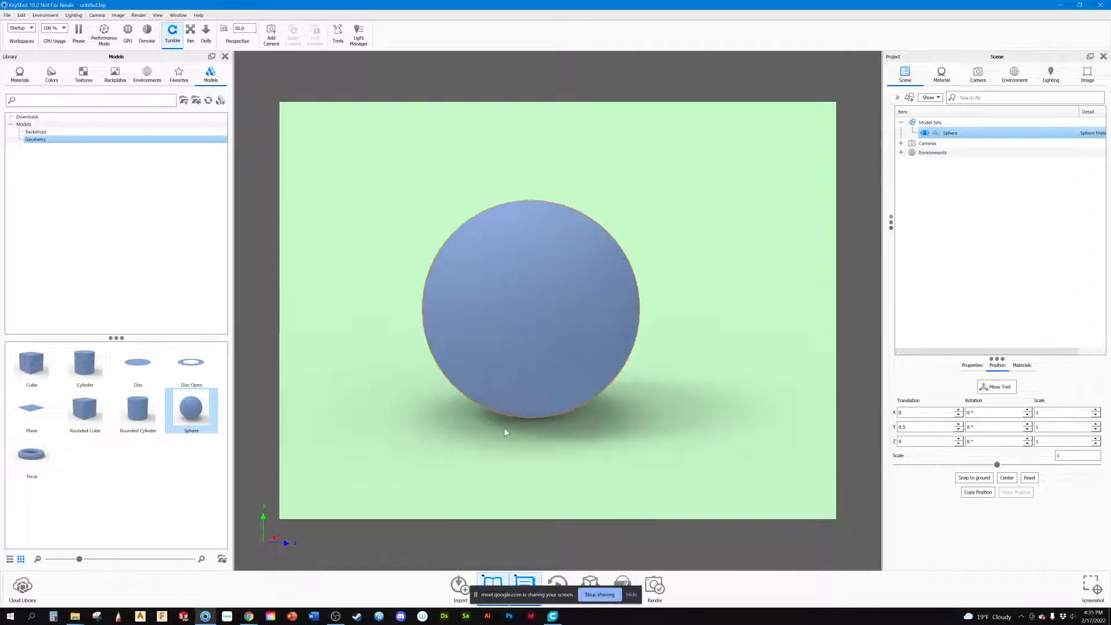
scroll(563, 394, "up", 1)
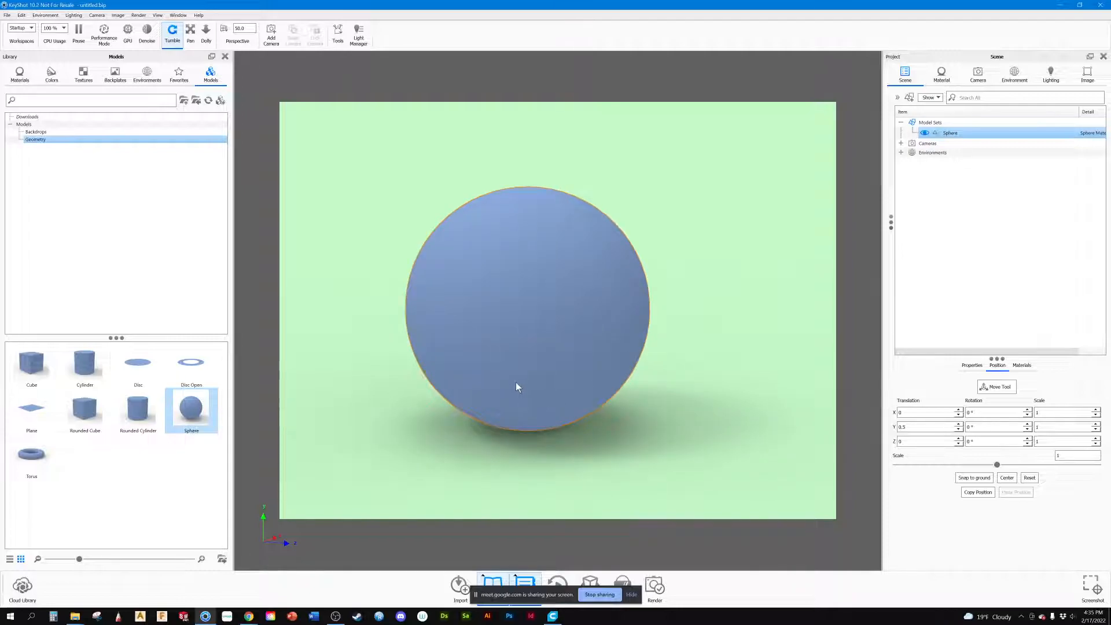
scroll(515, 382, "down", 2)
mouse_move(511, 335)
left_mouse_down()
mouse_move(533, 339)
mouse_move(519, 349)
left_mouse_up()
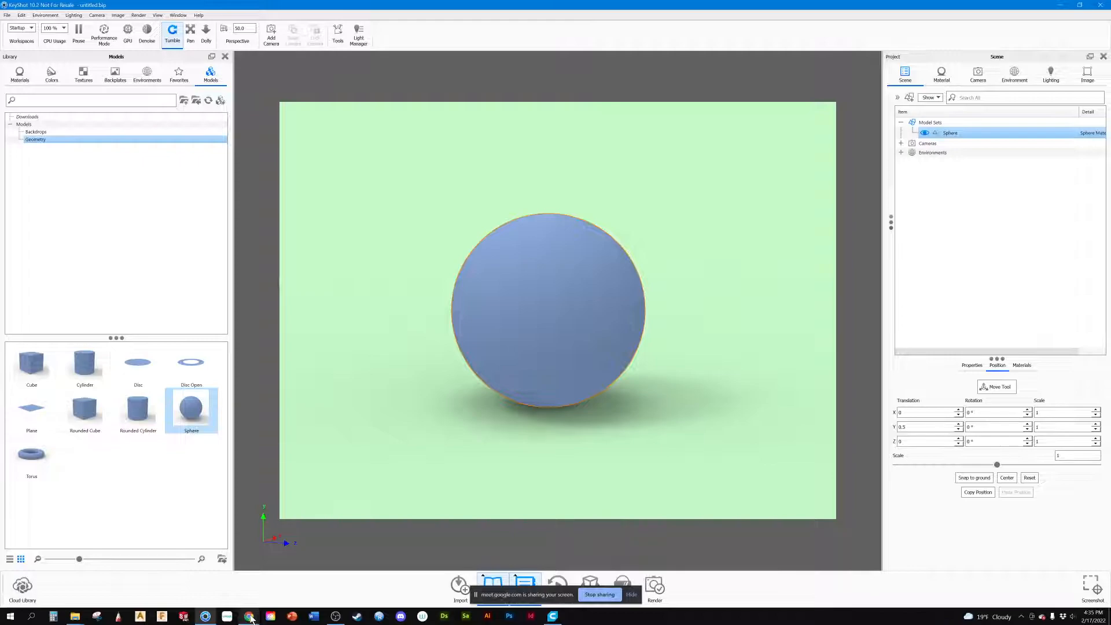
Step: Switch to the Adobe Color wheel in the browser and adjust the complementary palette to a pink base colour, #EB6F8A
mouse_move(251, 617)
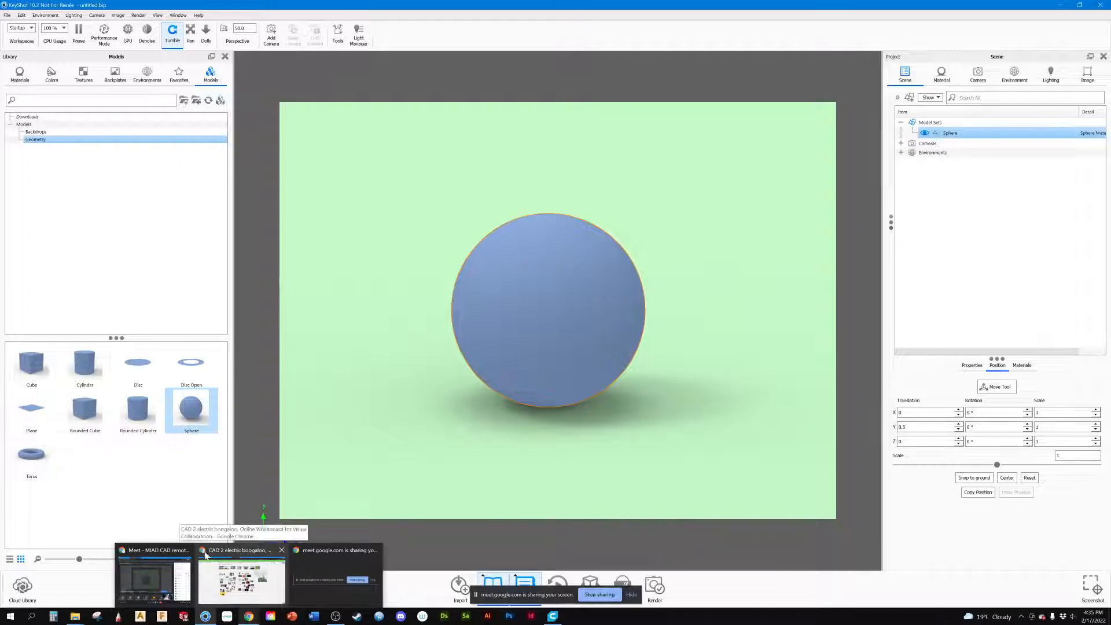
left_click(280, 564)
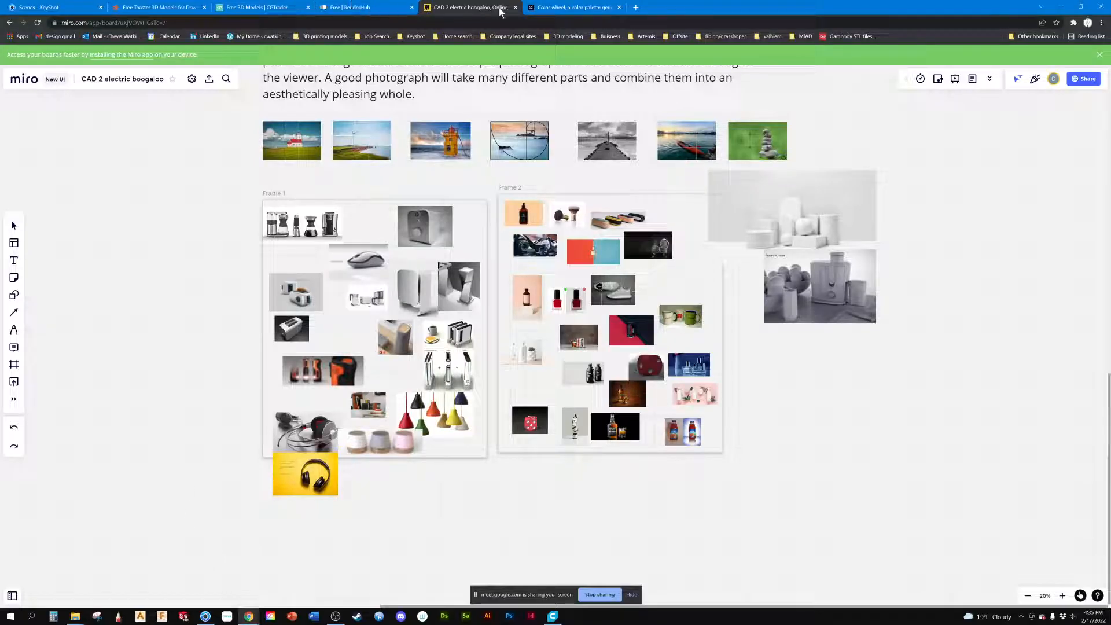
left_click(580, 8)
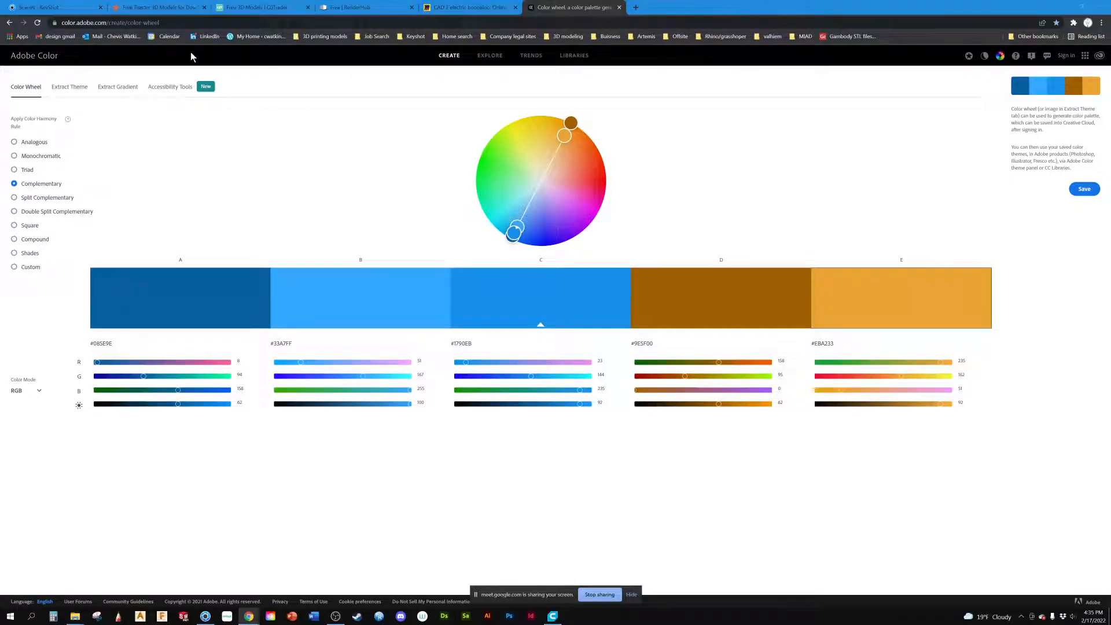
left_click(194, 23)
left_click_drag(565, 137, 513, 166)
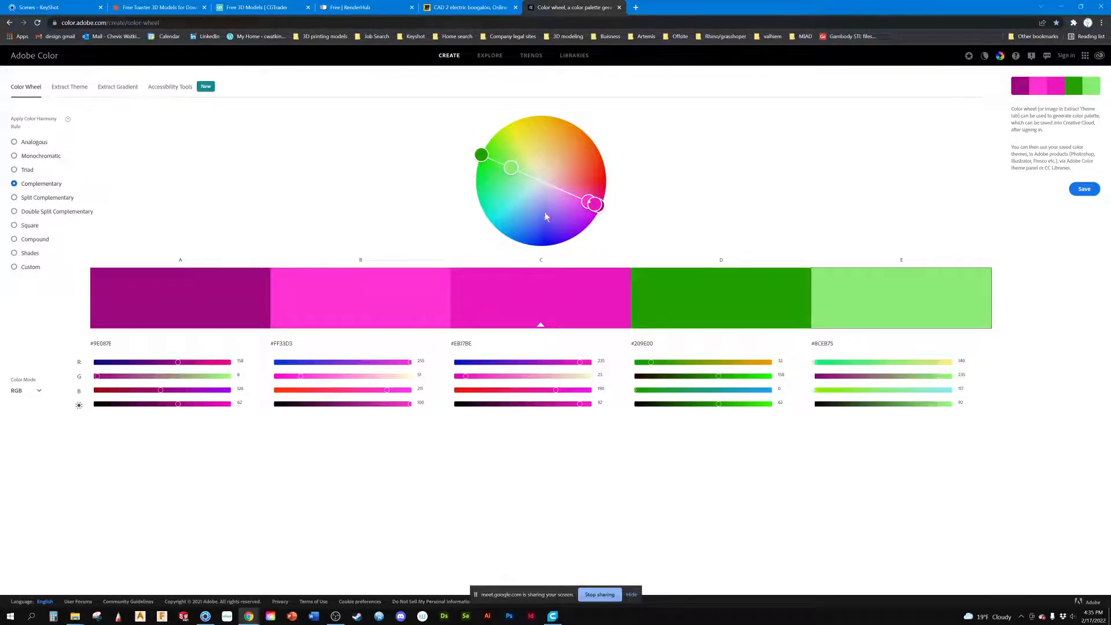
left_click_drag(590, 201, 574, 184)
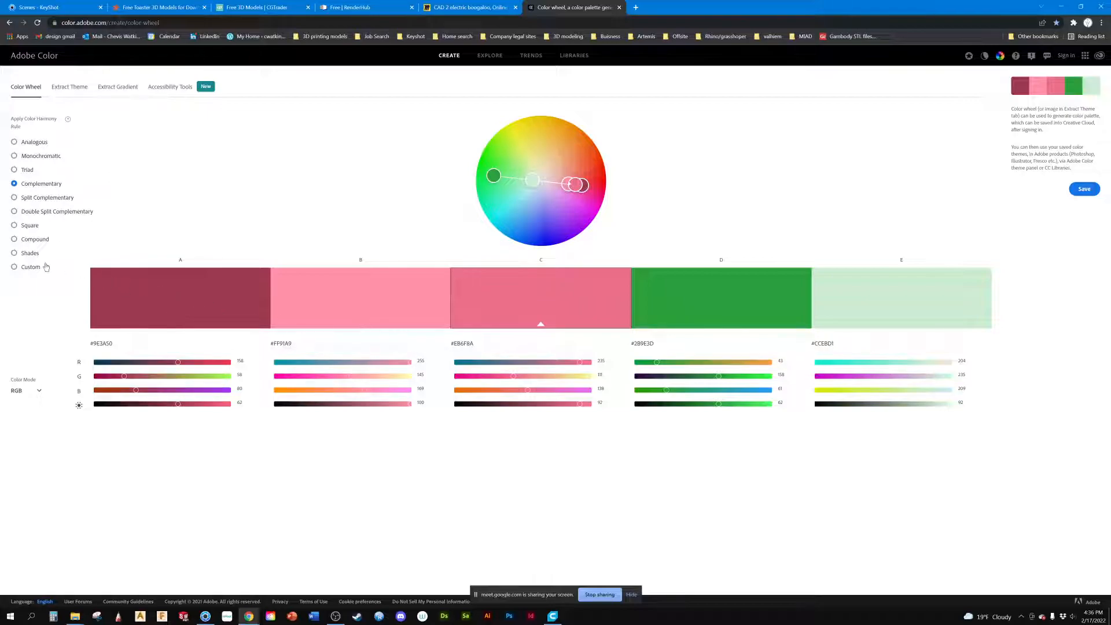
Step: Compare the Shades, Compound, Square, Double Split Complementary, Complementary and Triad harmony rules for the pink base, finishing on Split Complementary
left_click(30, 254)
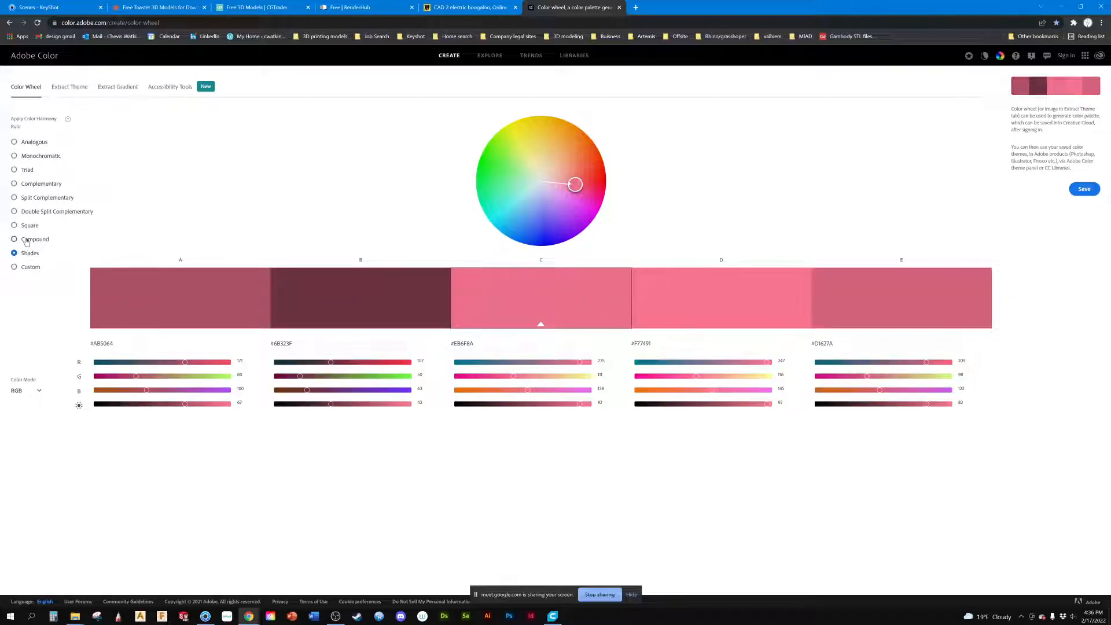
left_click(26, 242)
left_click(24, 226)
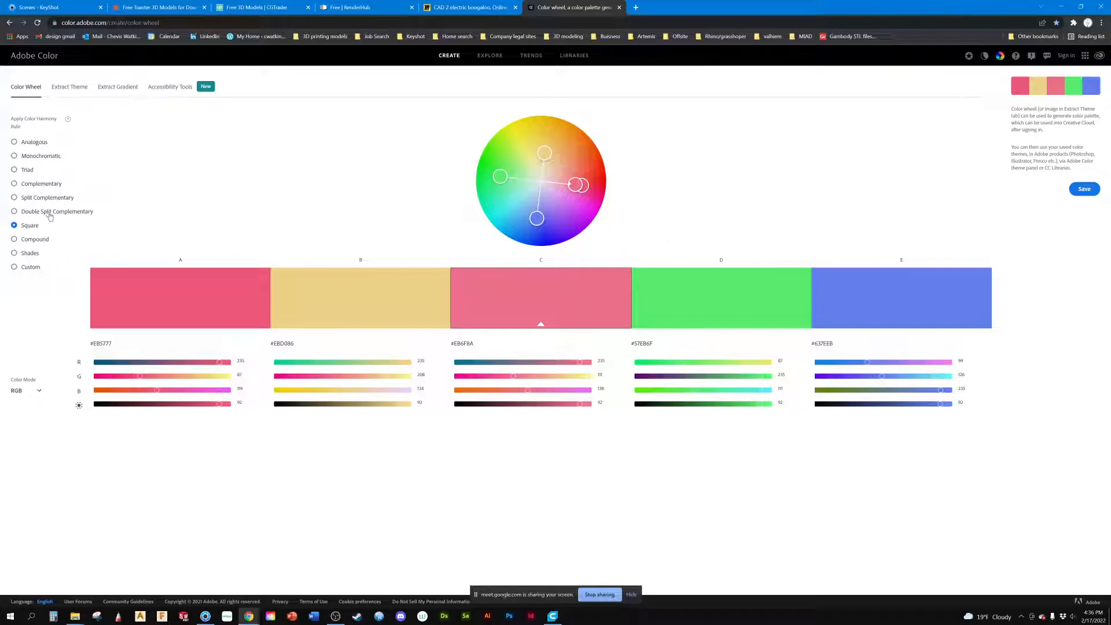
left_click(42, 214)
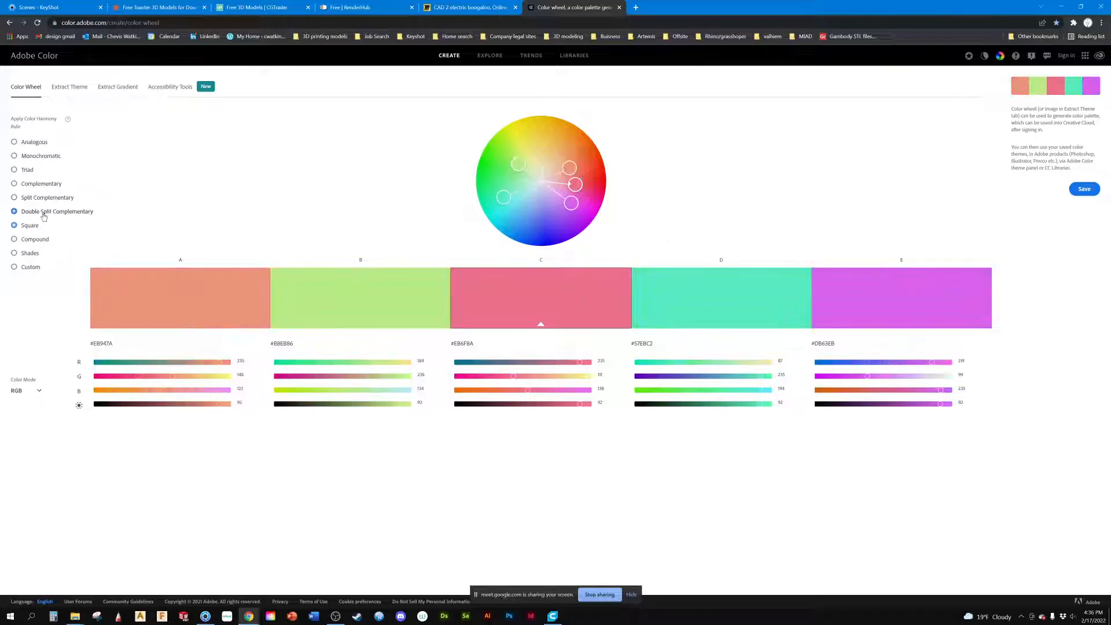
left_click(16, 198)
left_click(16, 183)
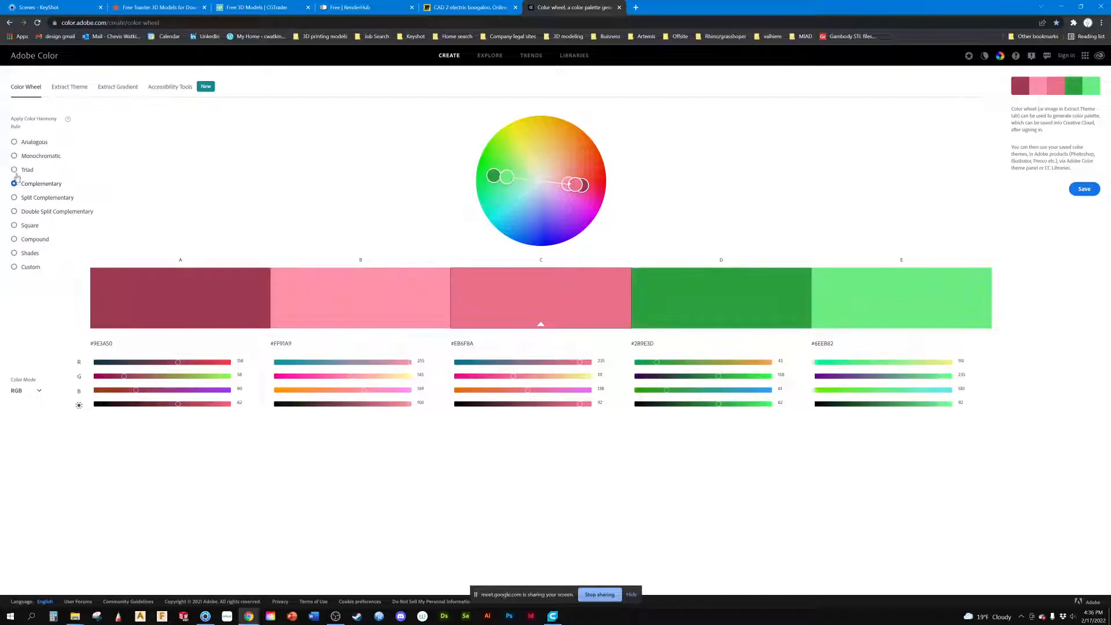
left_click(16, 170)
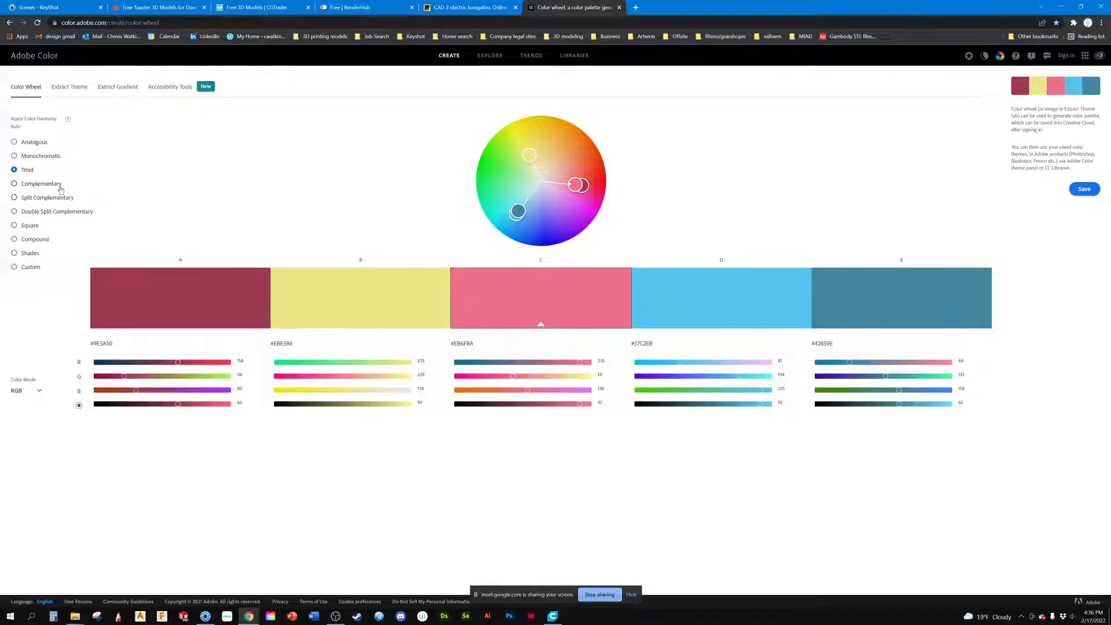
left_click(47, 198)
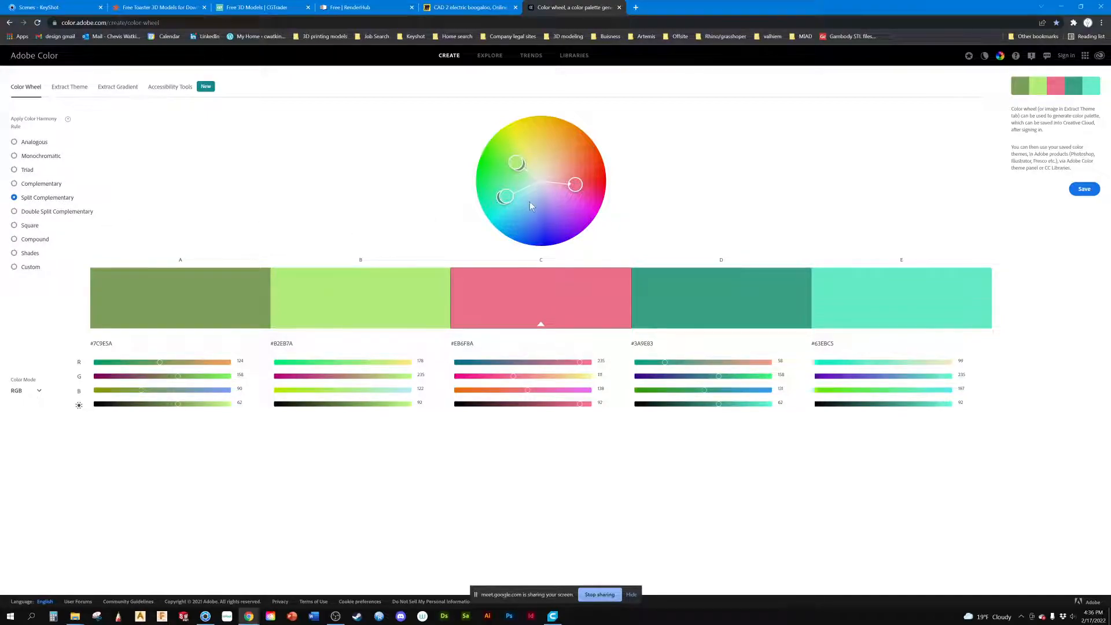
Step: Move the Adobe Color browser window off this screen and return to KeyShot with the sphere deselected
left_click(878, 285)
left_click_drag(875, 8, 0, 139)
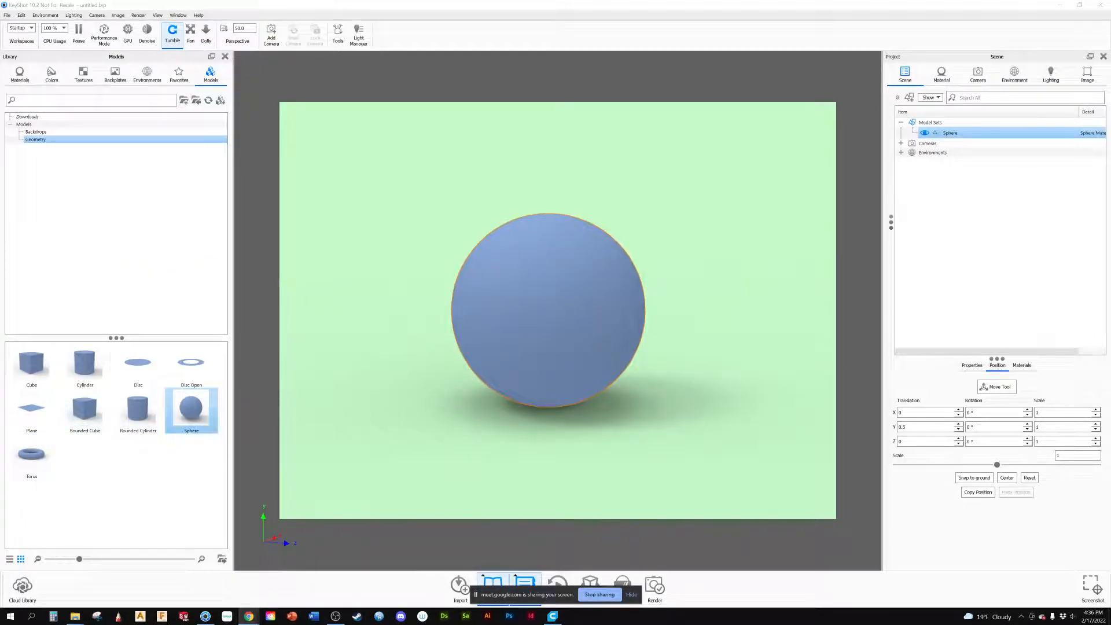
left_click(803, 342)
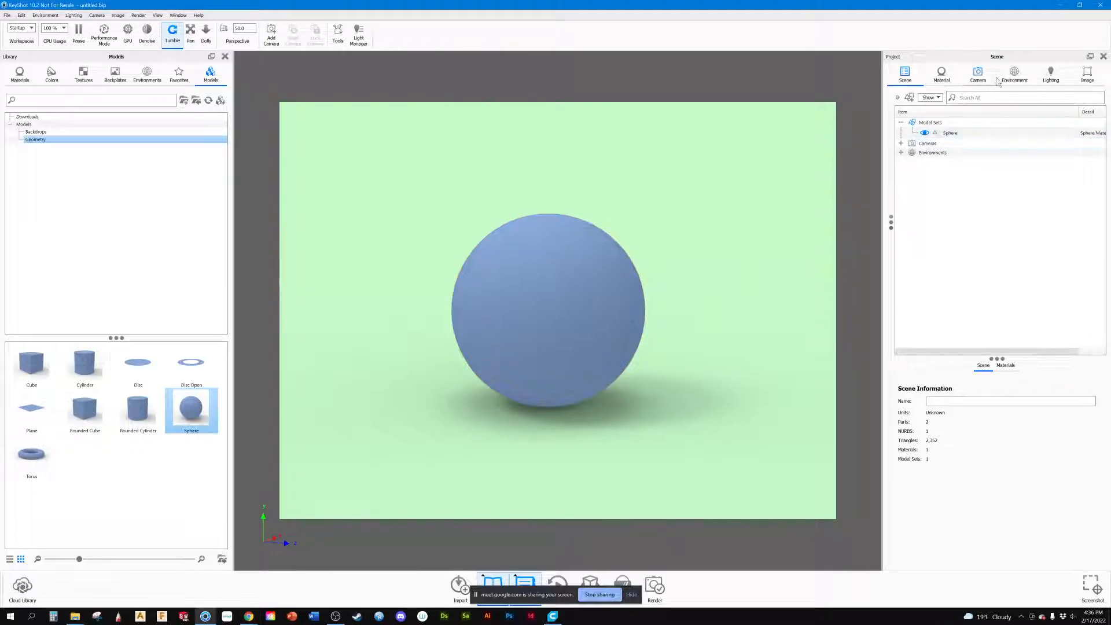
Step: Sample palette colours for the environment background with the eyedropper, first mint #63EBC5, settling on green #6EEB82
left_click(1014, 78)
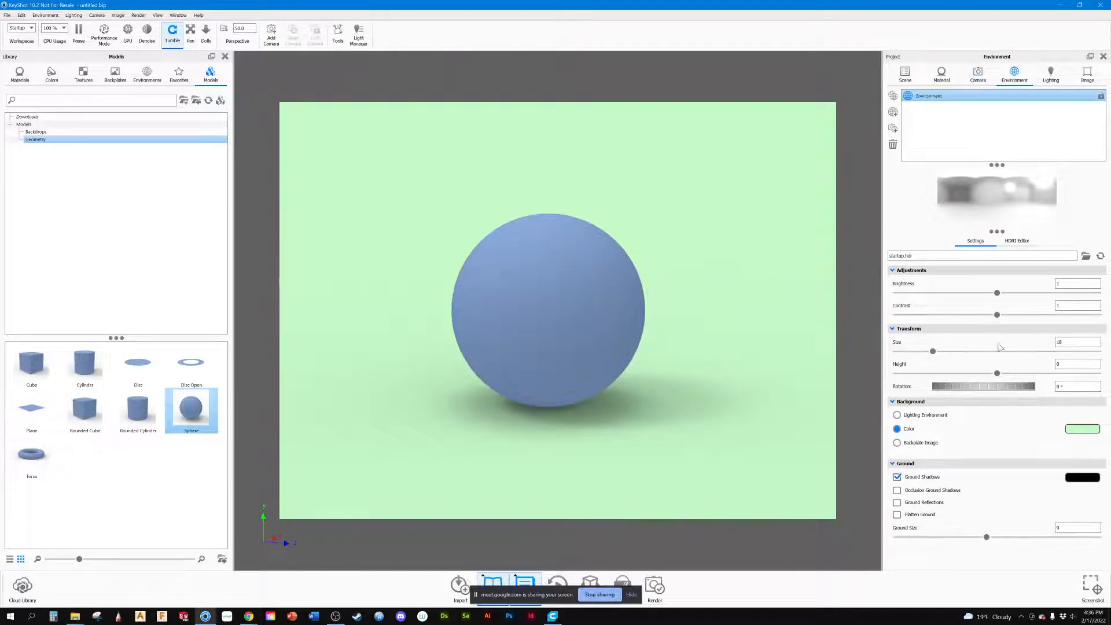
left_click(1090, 430)
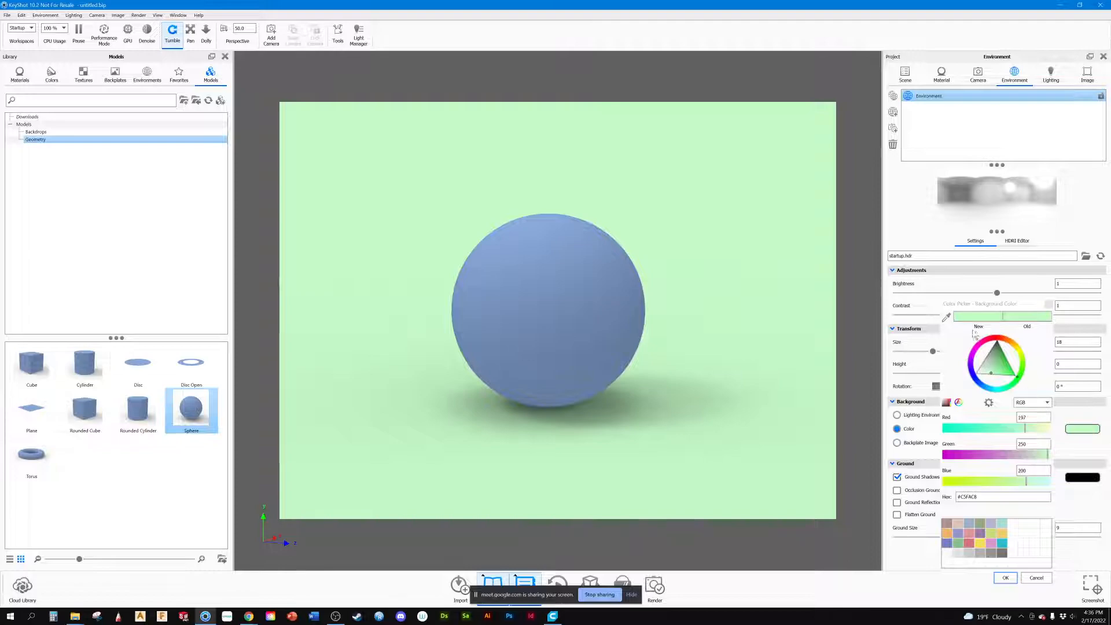
left_click(947, 318)
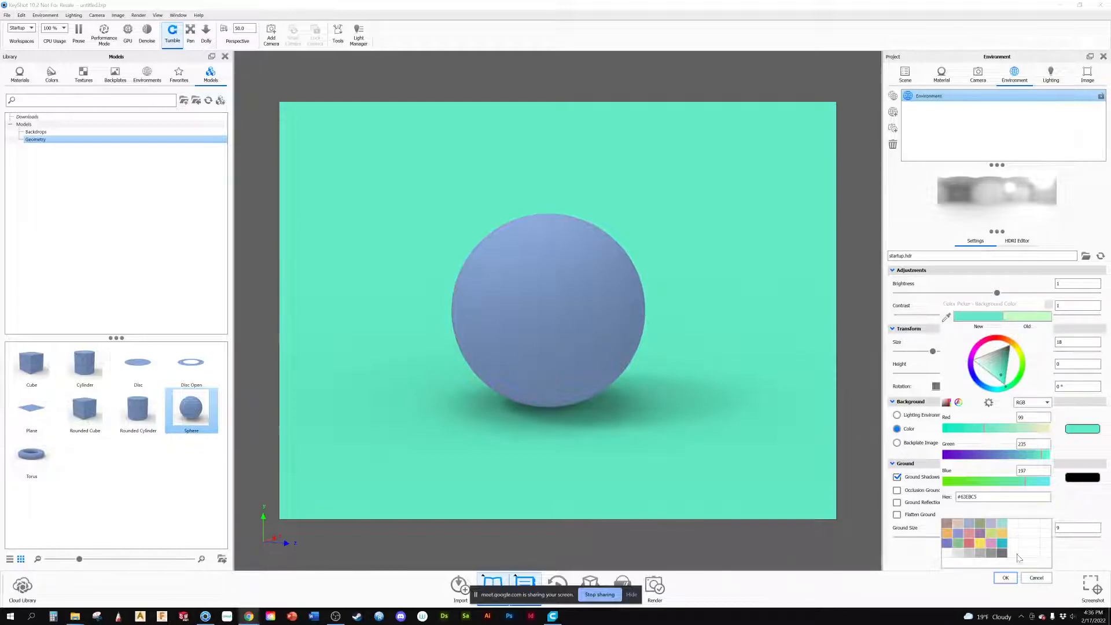
left_click(946, 318)
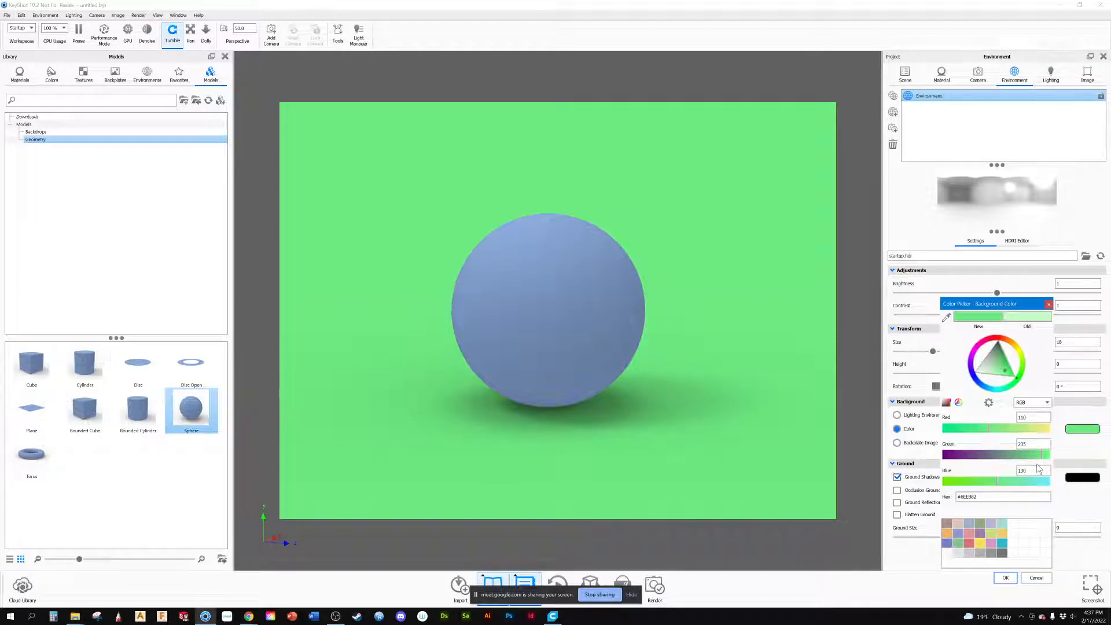
left_click(1003, 578)
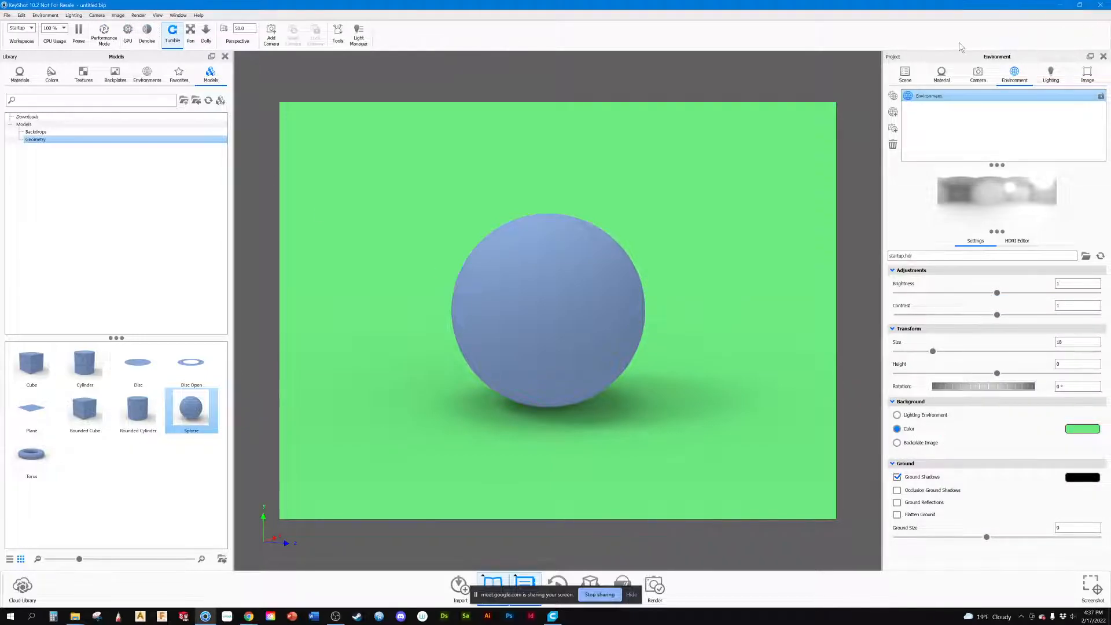
Step: Set the sphere's Diffuse material colour to the palette pink #EB6F8A by sampling it with the eyedropper
left_click(941, 74)
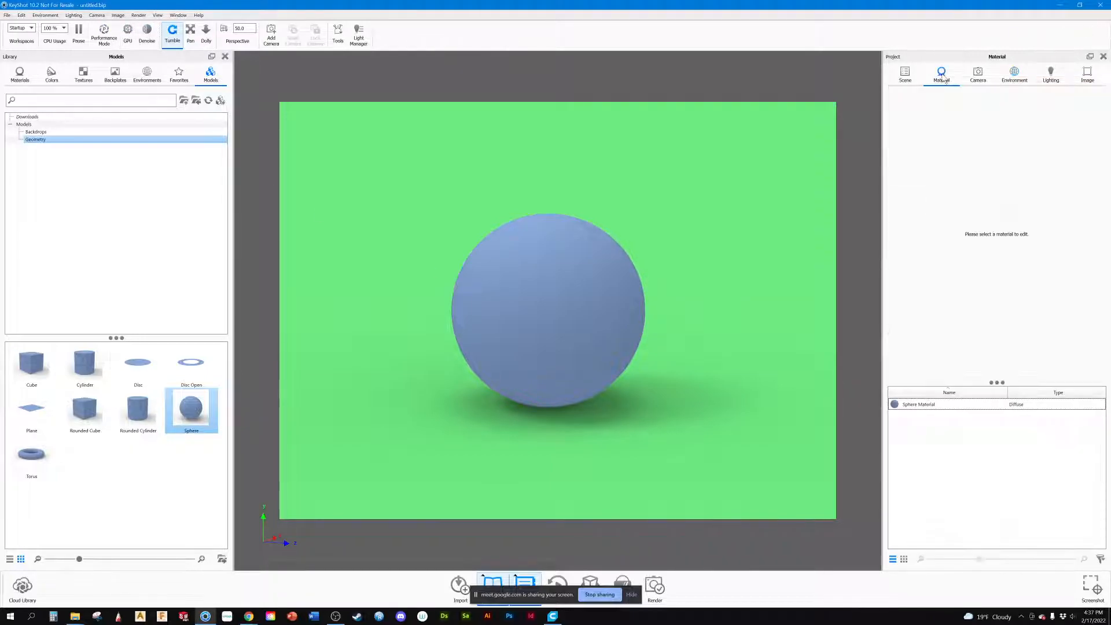
left_click(894, 405)
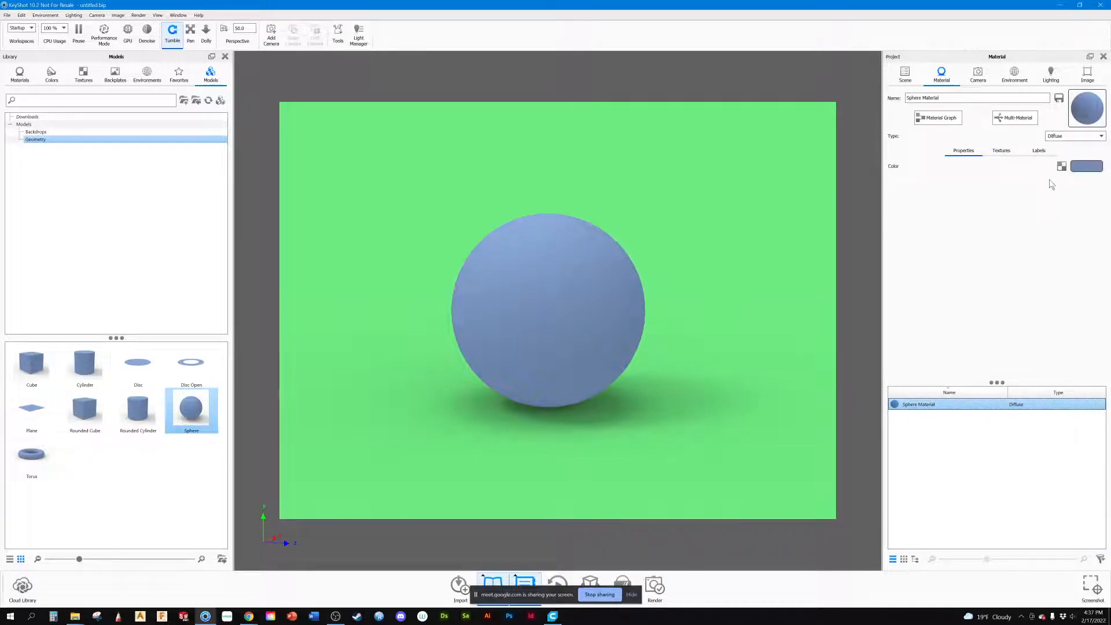
left_click(1086, 168)
left_click(945, 317)
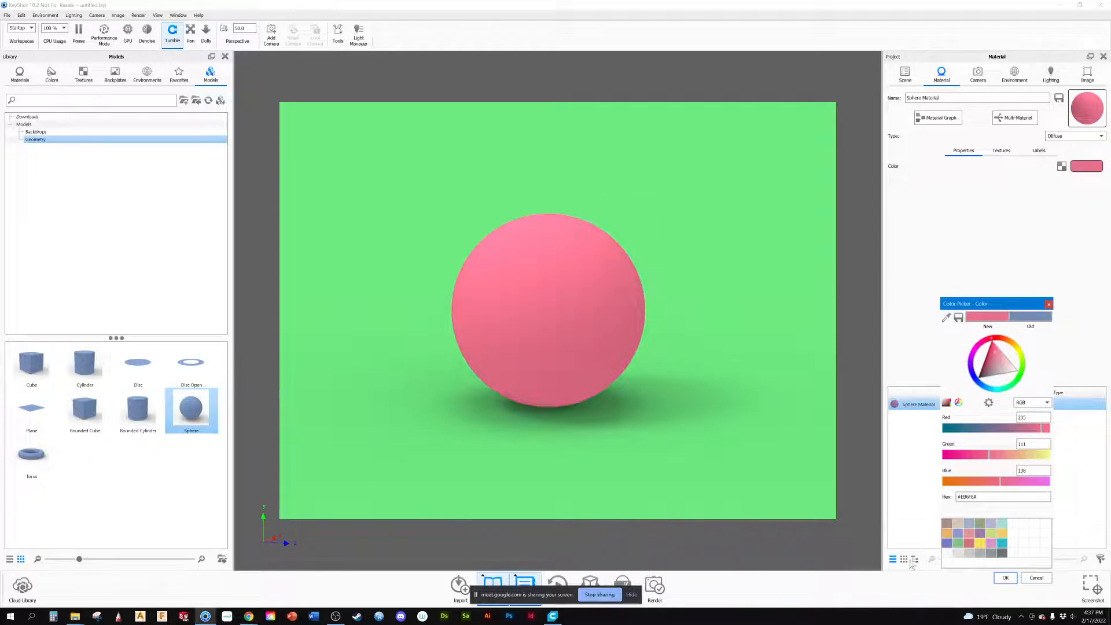
left_click(1003, 578)
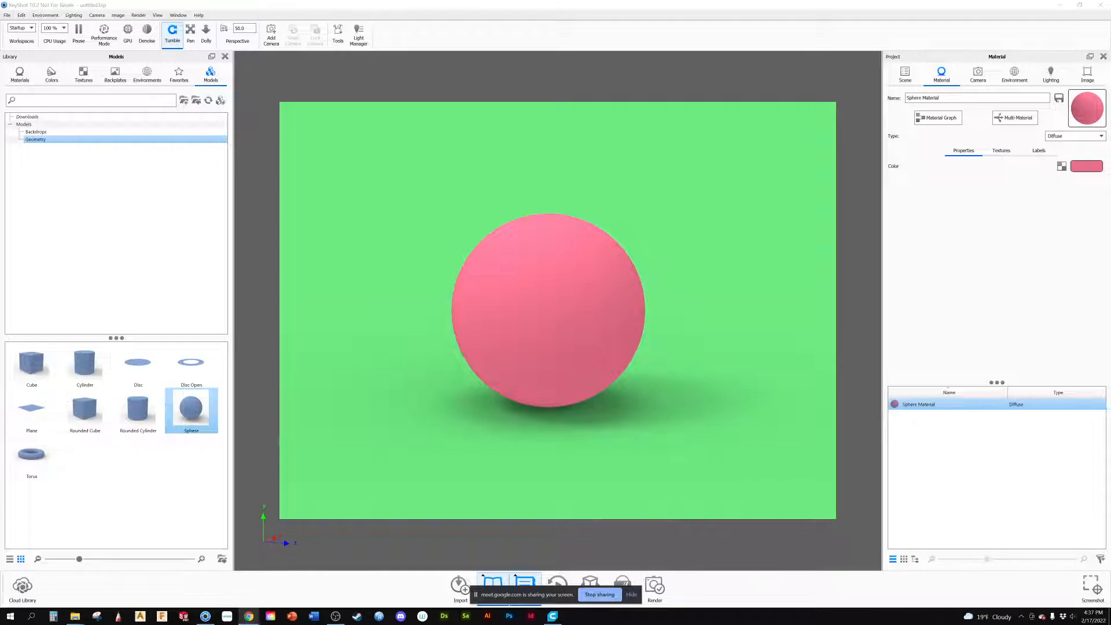
Step: Resample the environment background colour from the palette, first light pink #FF91A9, settling on dark red #9E3A50
left_click(712, 334)
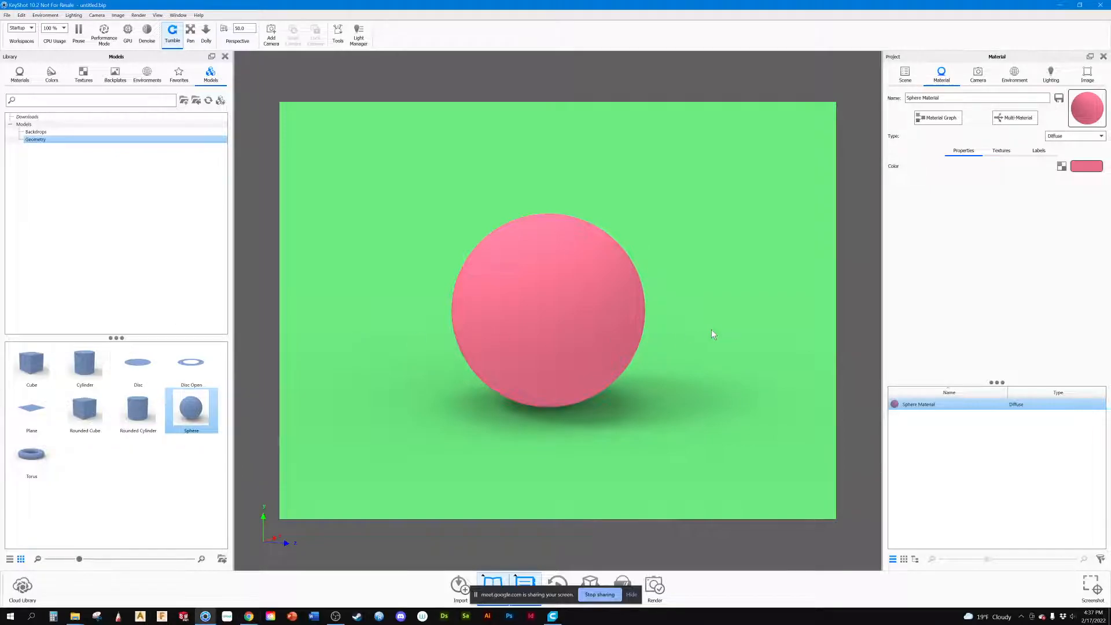
left_click(1014, 74)
left_click(1082, 428)
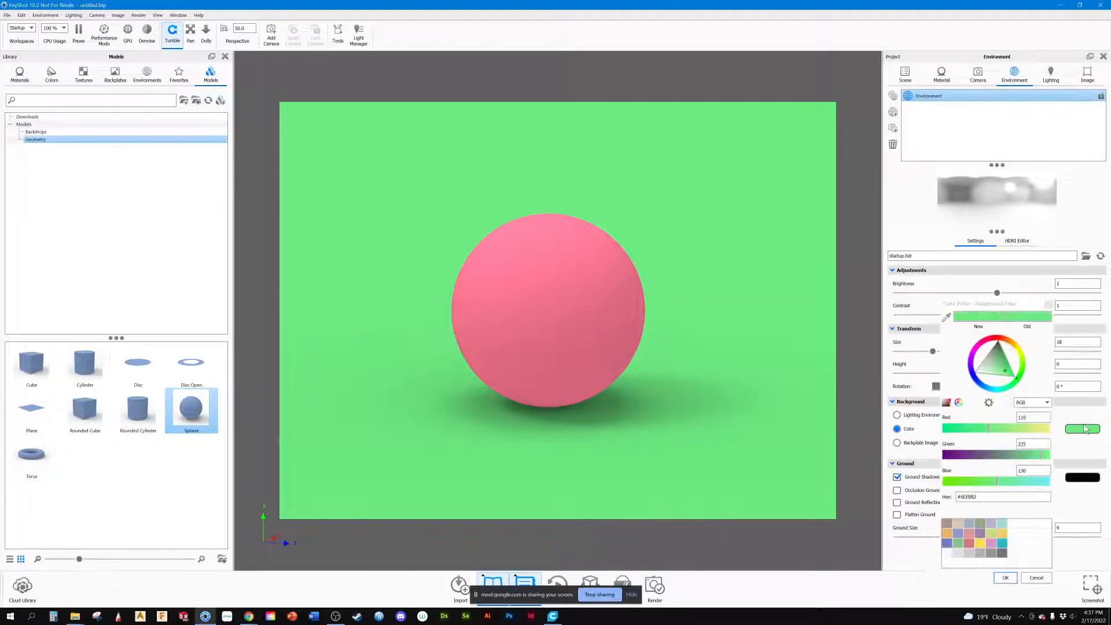
left_click(946, 317)
left_click(512, 382)
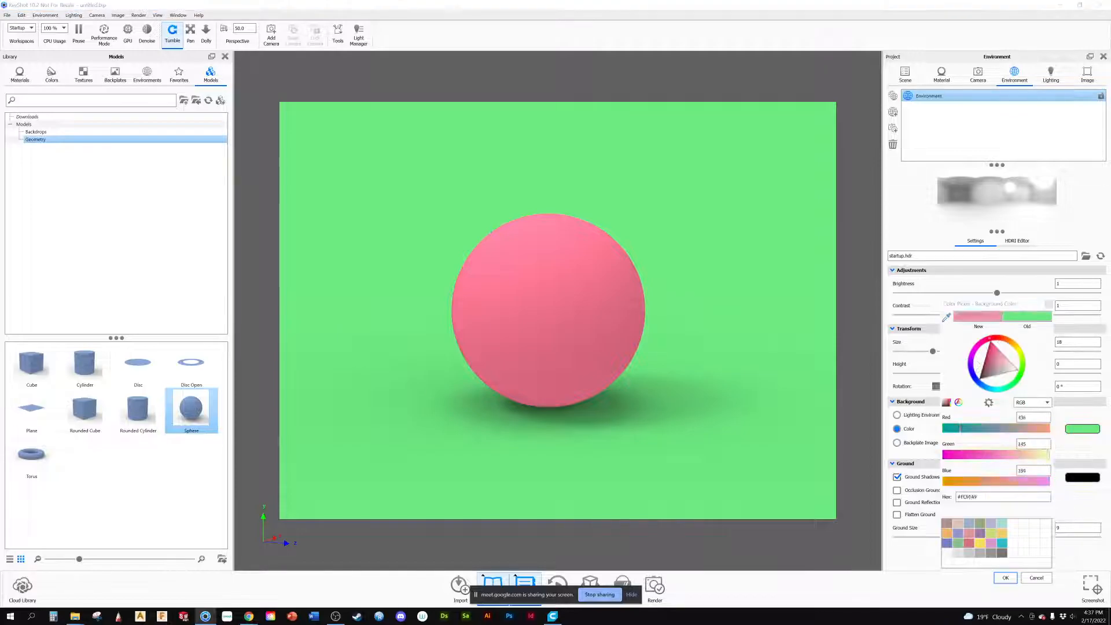
left_click(551, 403)
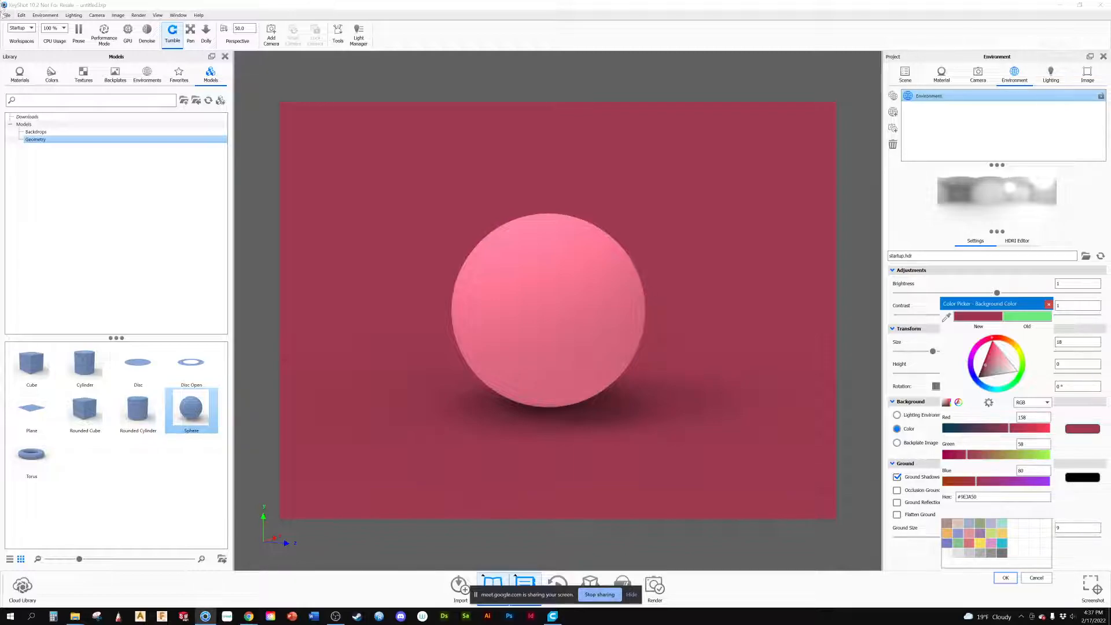
Step: Bring back the Adobe Color browser window and browse the Trends palettes from Fashion through to Travel
left_click_drag(1, 232, 431, 2)
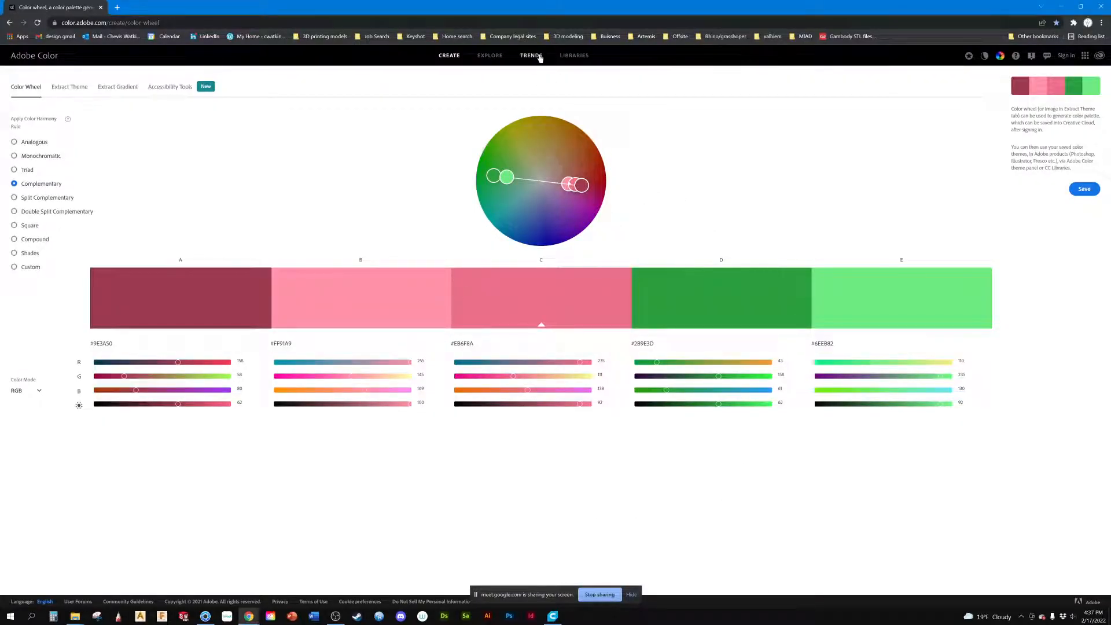
left_click(538, 56)
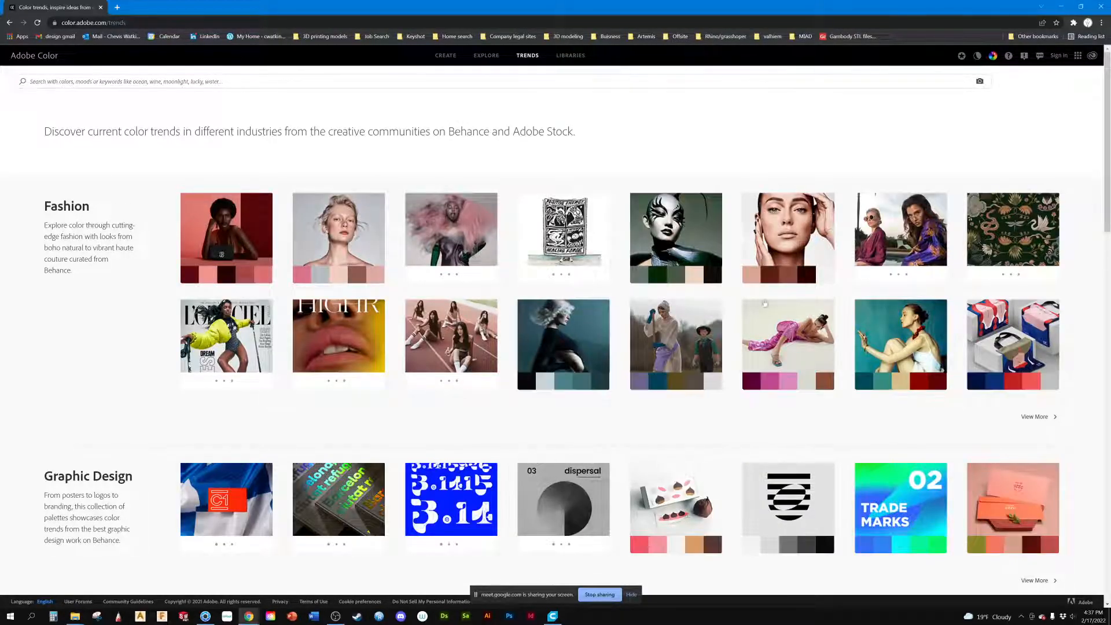
scroll(554, 431, "down", 2)
scroll(554, 431, "down", 2)
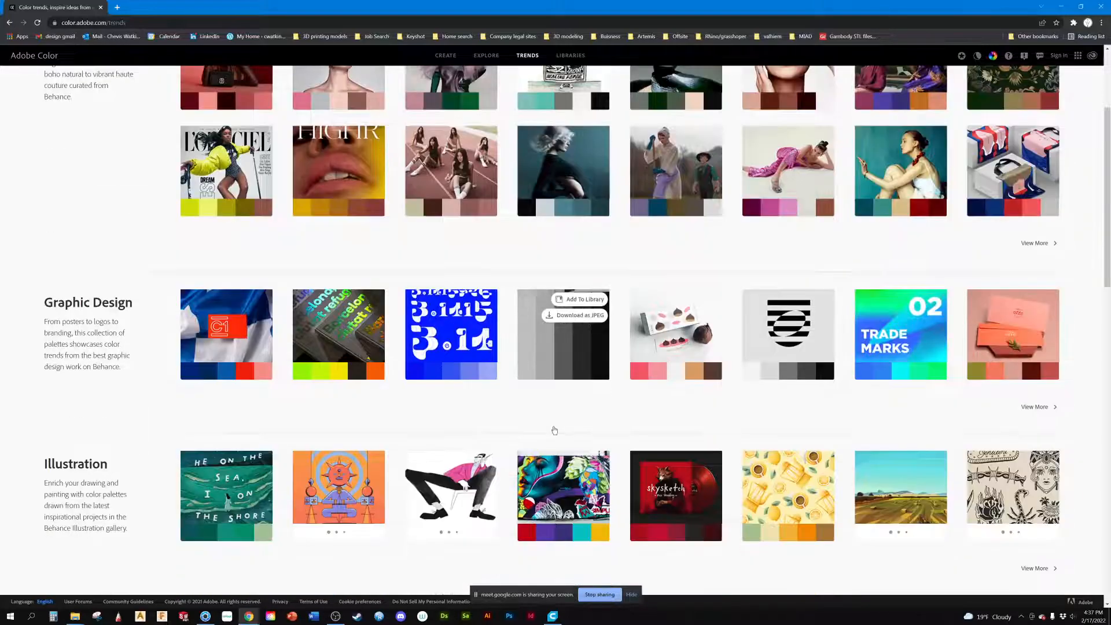
scroll(158, 500, "down", 6)
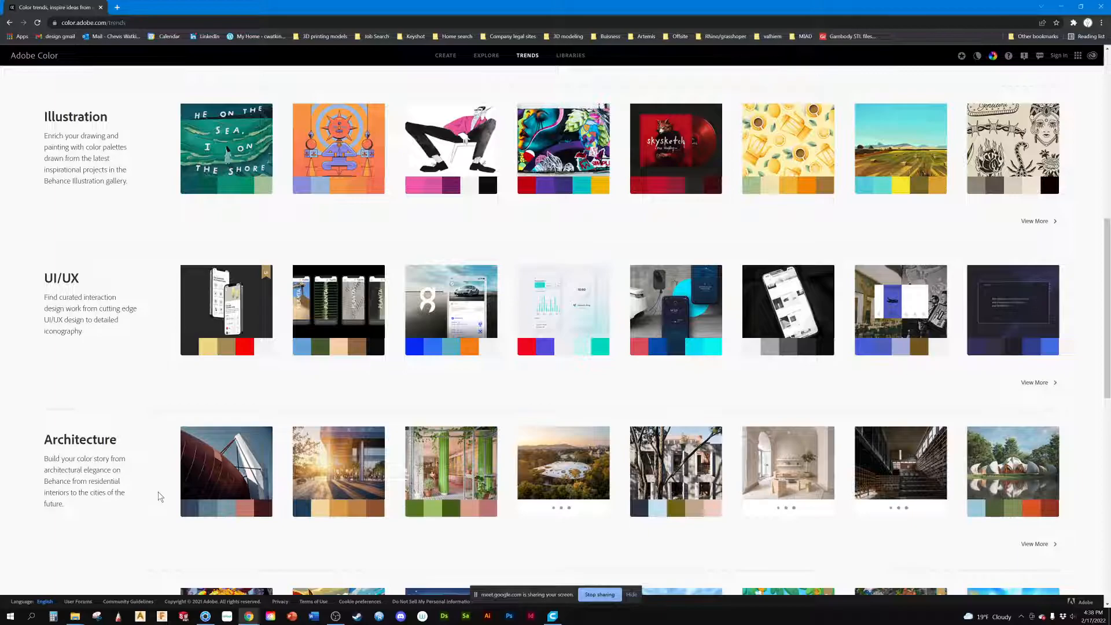
scroll(160, 496, "down", 4)
scroll(162, 495, "down", 4)
scroll(160, 493, "down", 2)
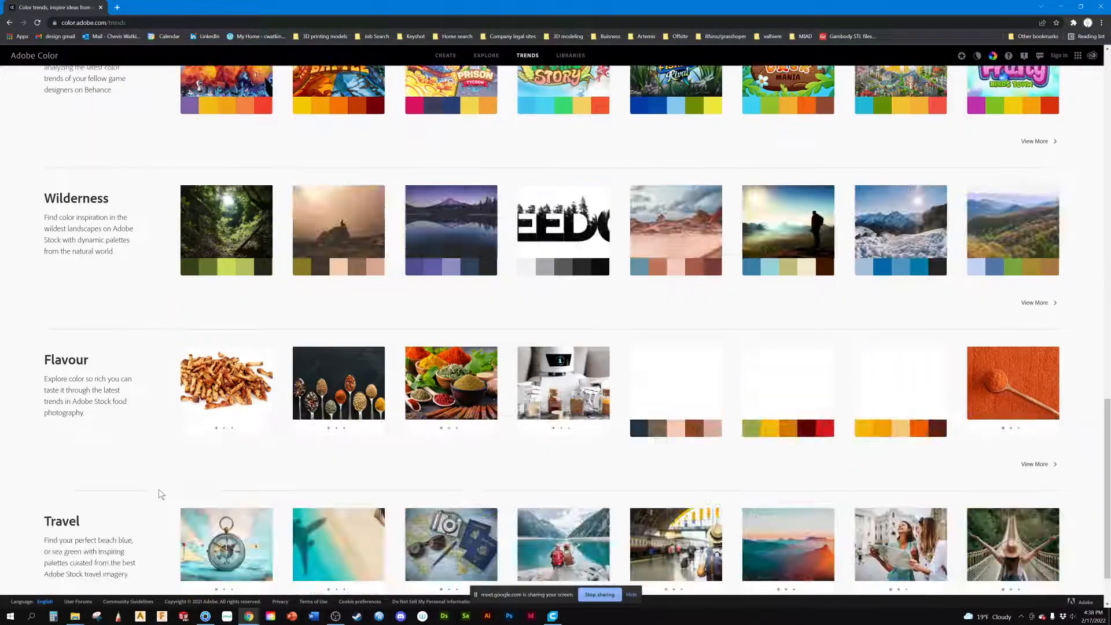
Step: Review the remaining trend categories, view the full UI/UX palette collection, and return to KeyShot
scroll(174, 491, "up", 2)
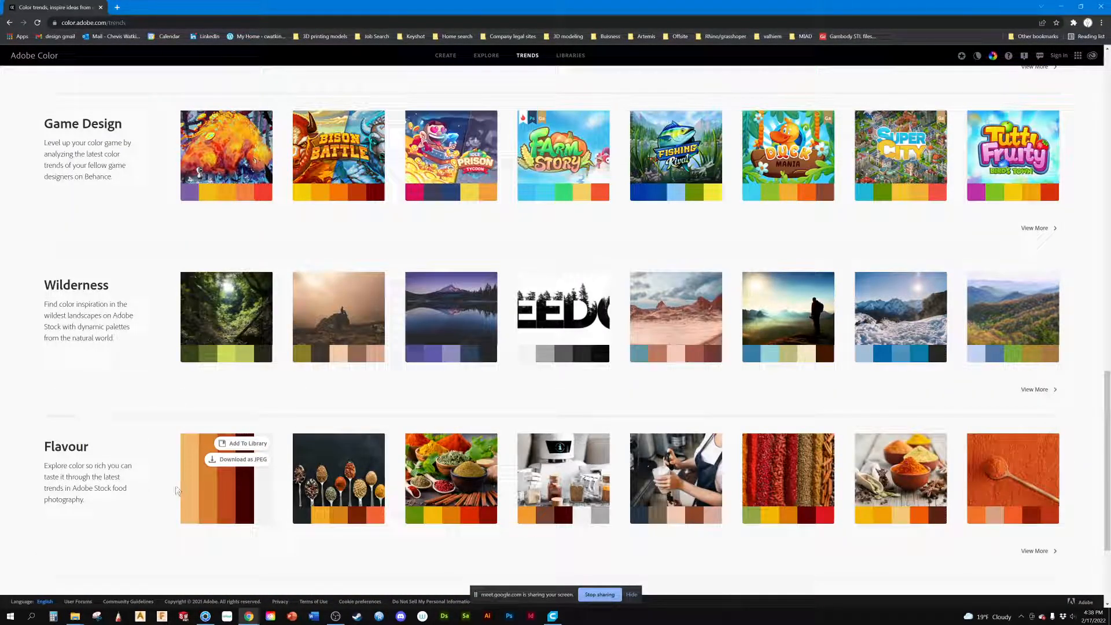
scroll(241, 419, "up", 1)
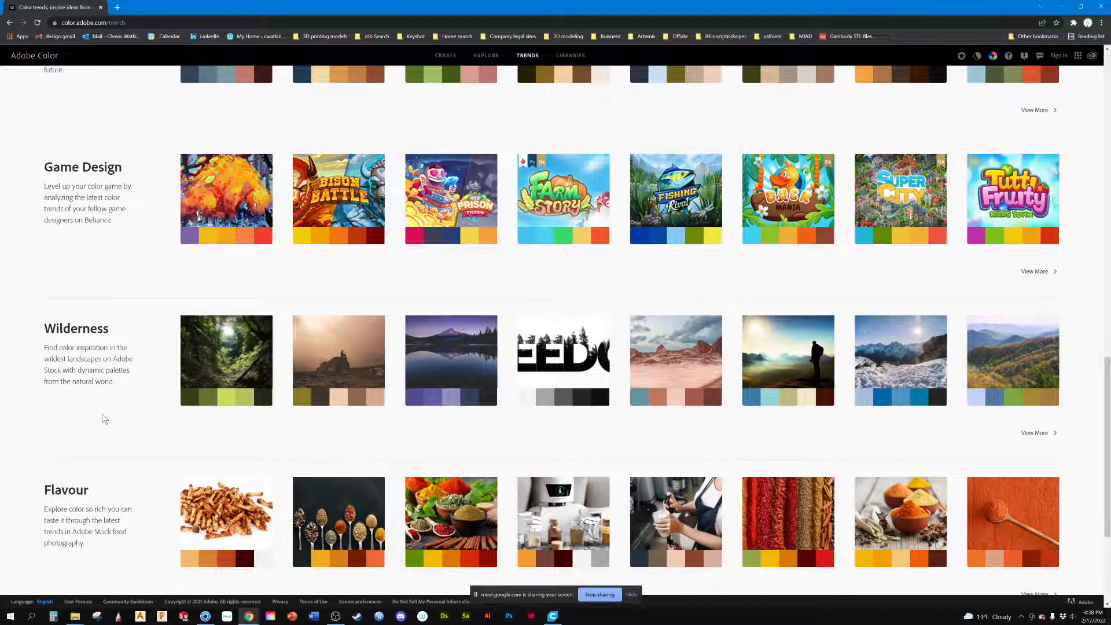
scroll(325, 428, "down", 4)
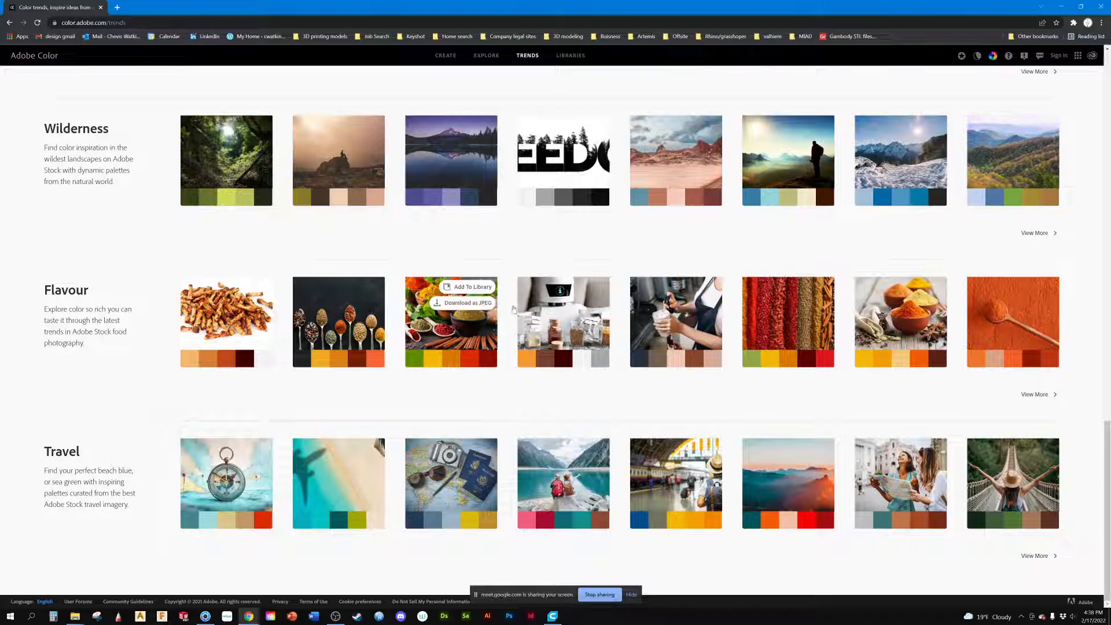
scroll(462, 301, "up", 6)
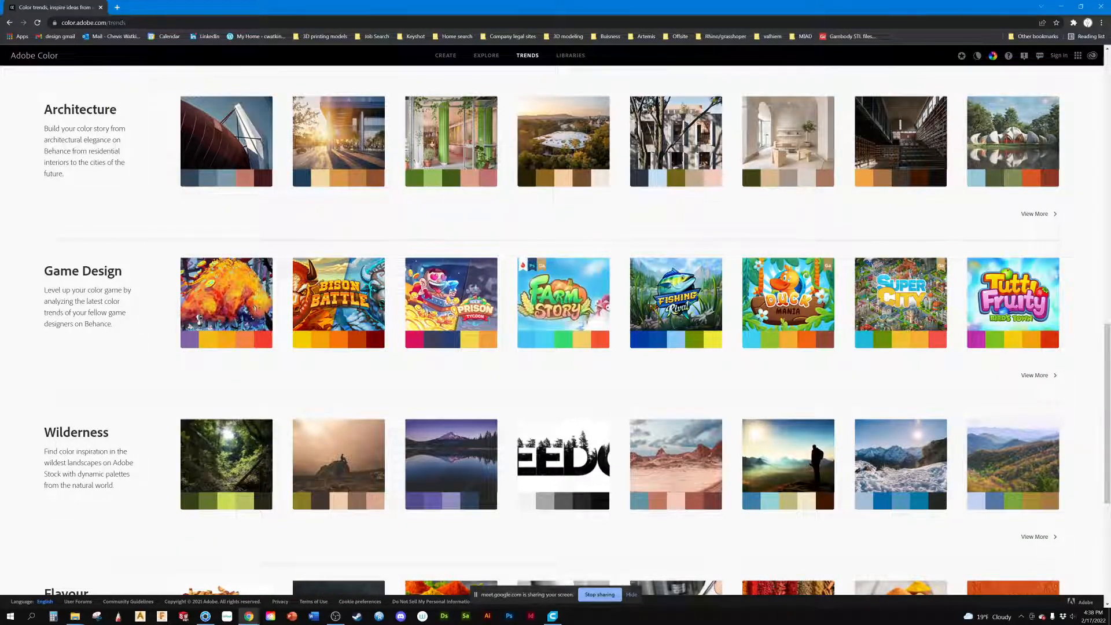
scroll(790, 297, "up", 5)
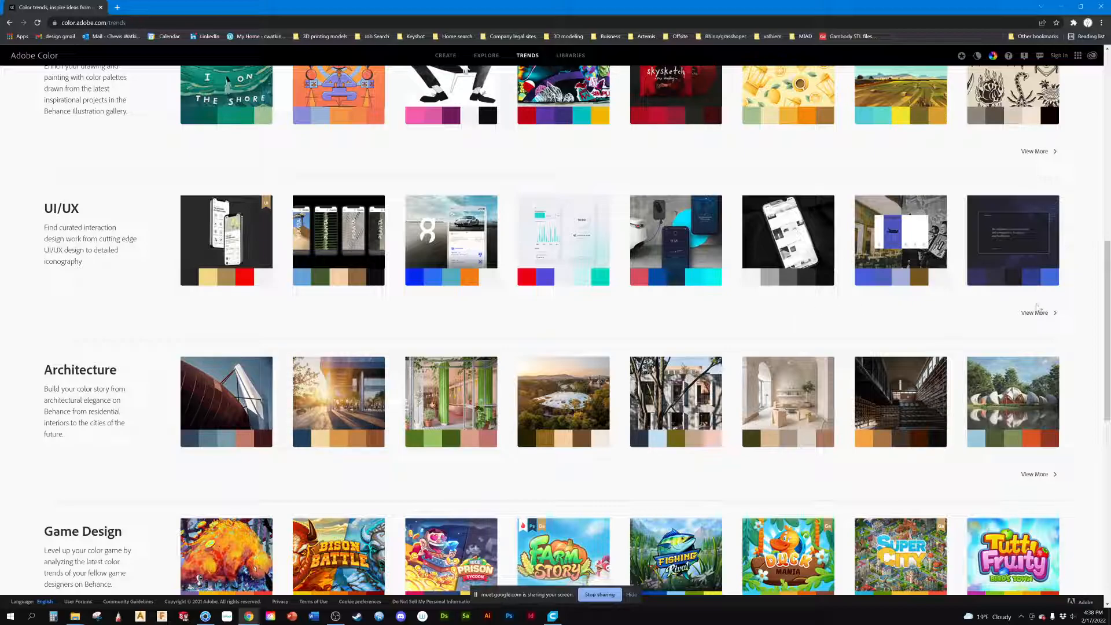
left_click(1035, 313)
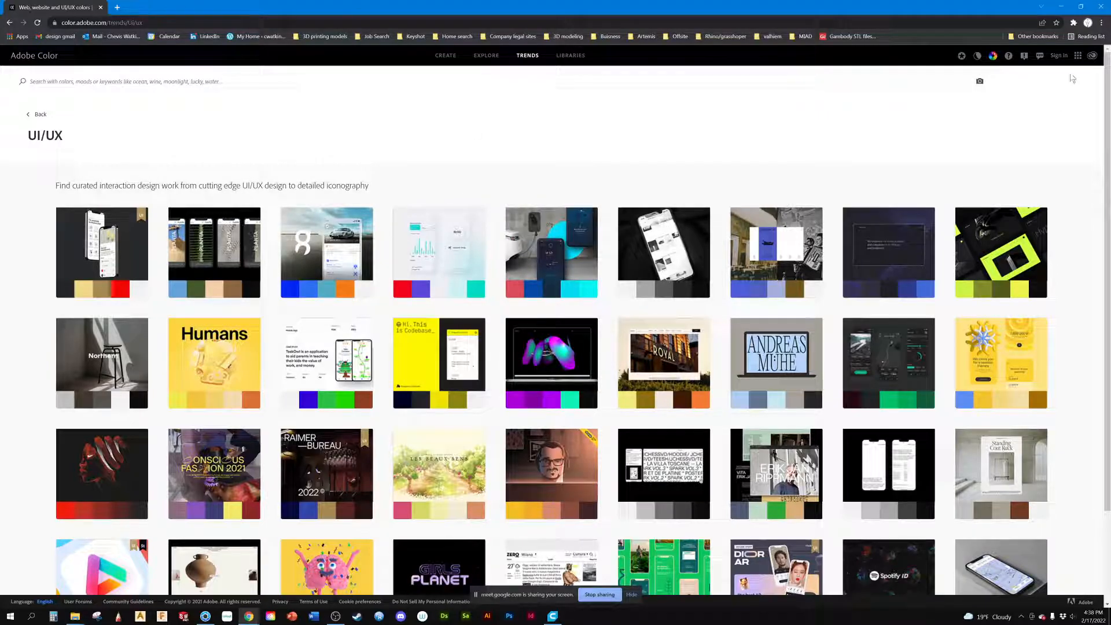
left_click(1058, 8)
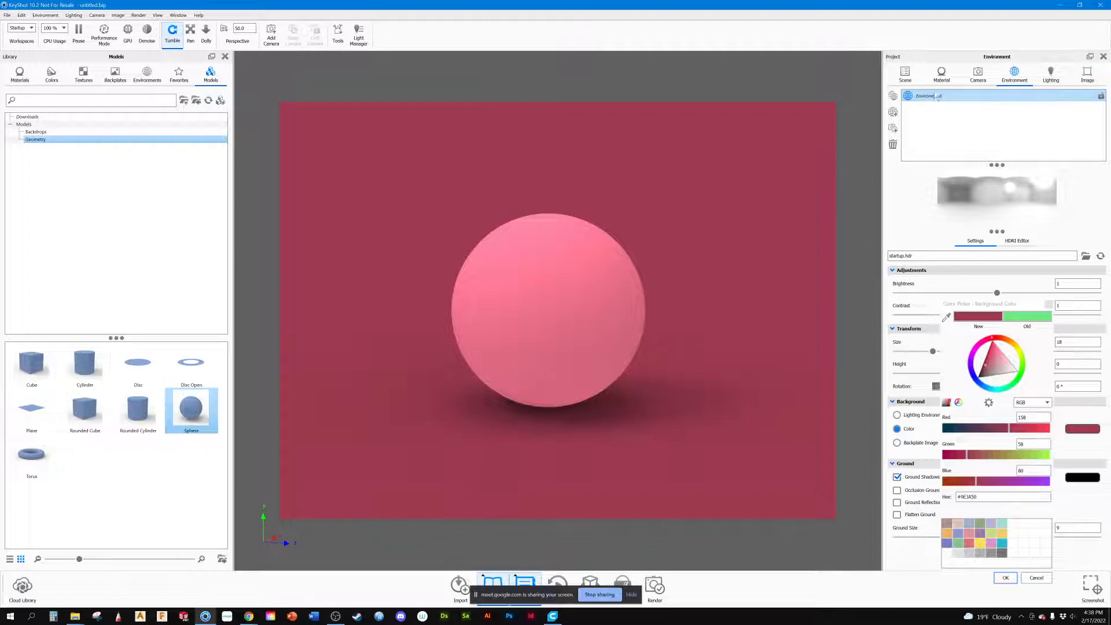
Step: Try the Paint material type on the sphere, dismissing the texture file browser
left_click(940, 75)
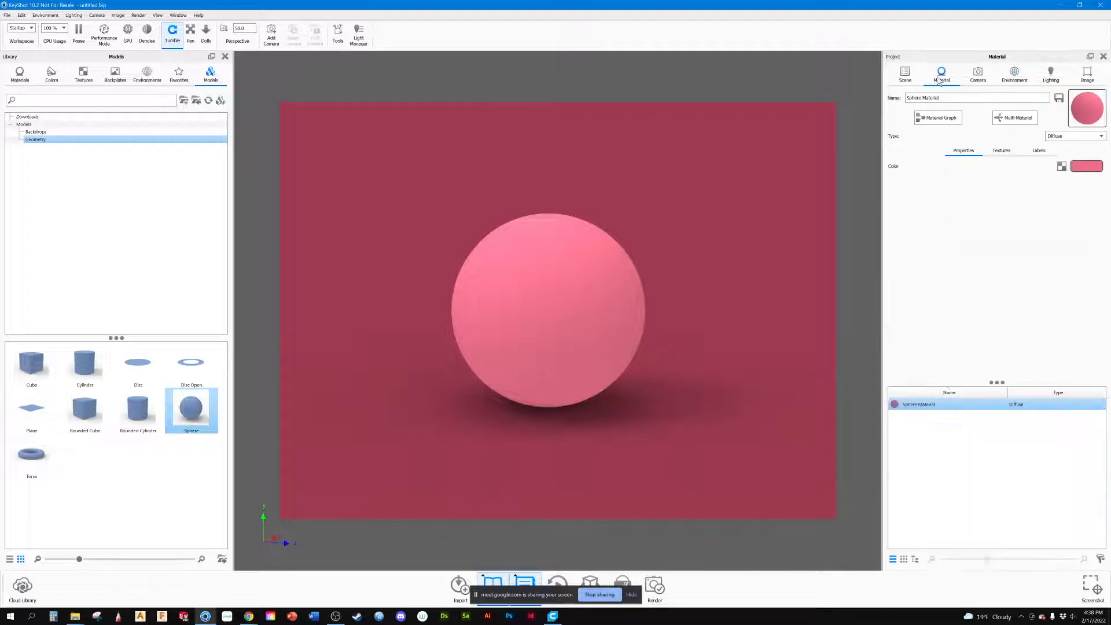
left_click(1070, 137)
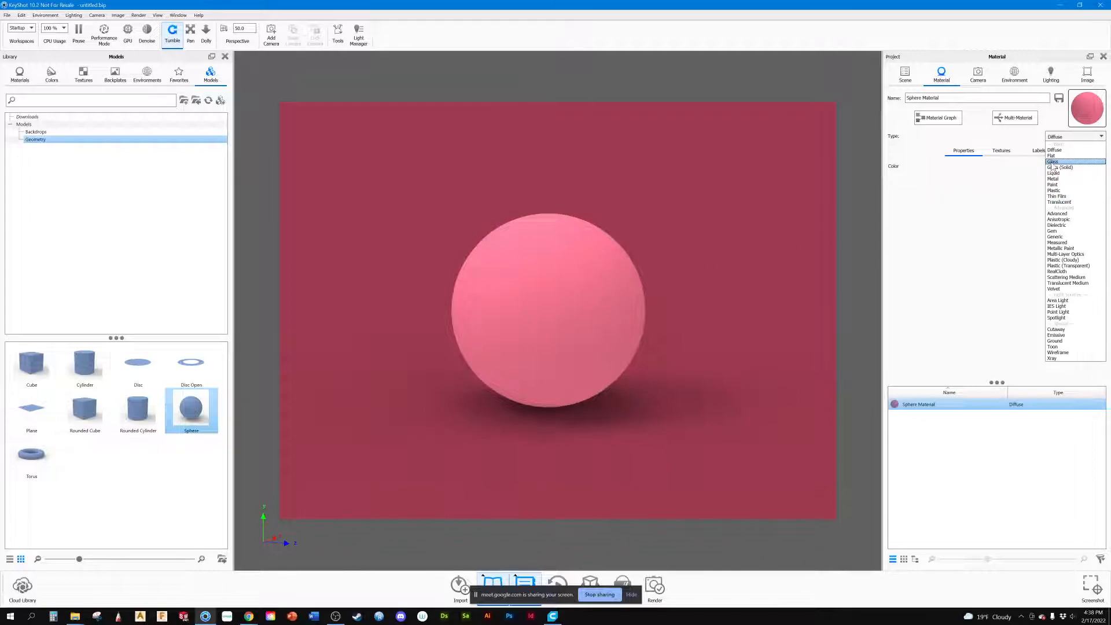
left_click(1053, 185)
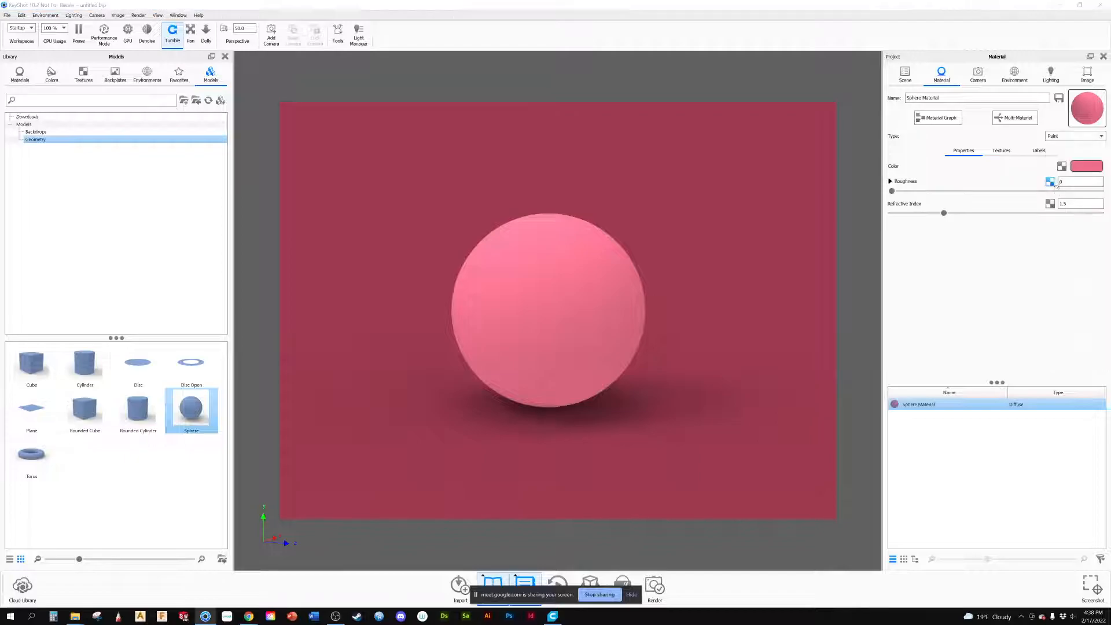
left_click(1062, 166)
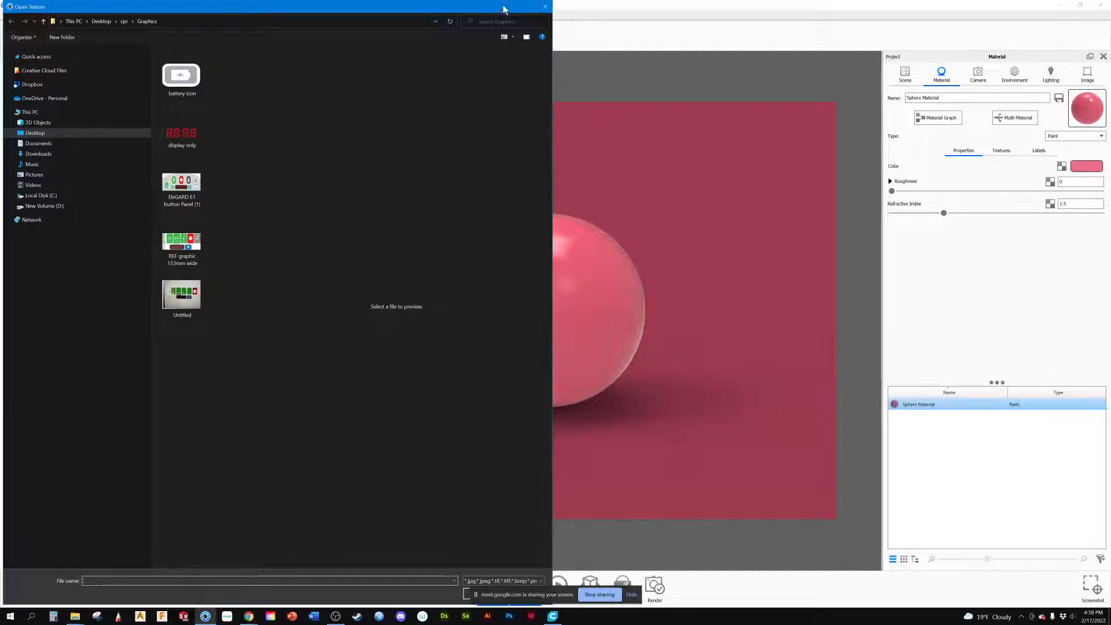
left_click(544, 6)
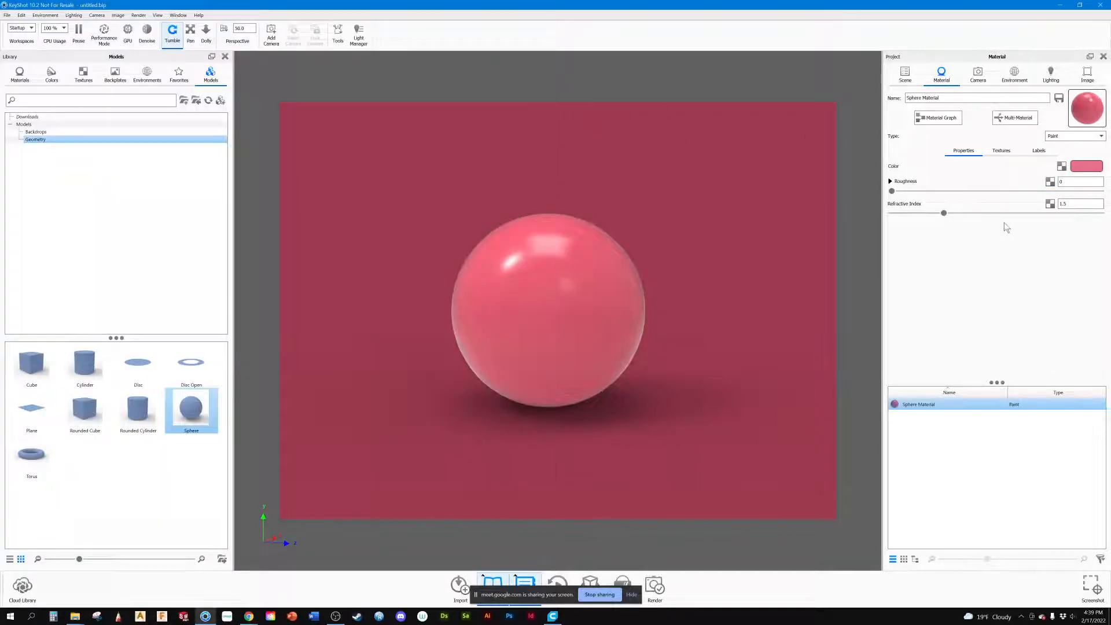
Step: Try the Plastic material type on the sphere, shift the view slightly, and restore the Diffuse type
left_click(1063, 137)
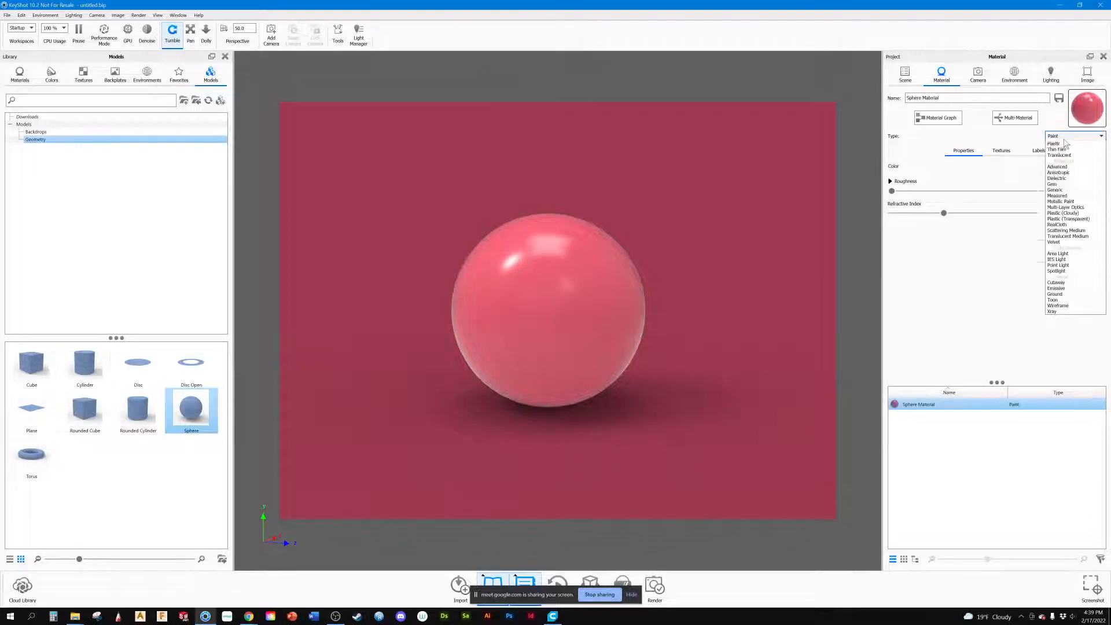
left_click(1054, 143)
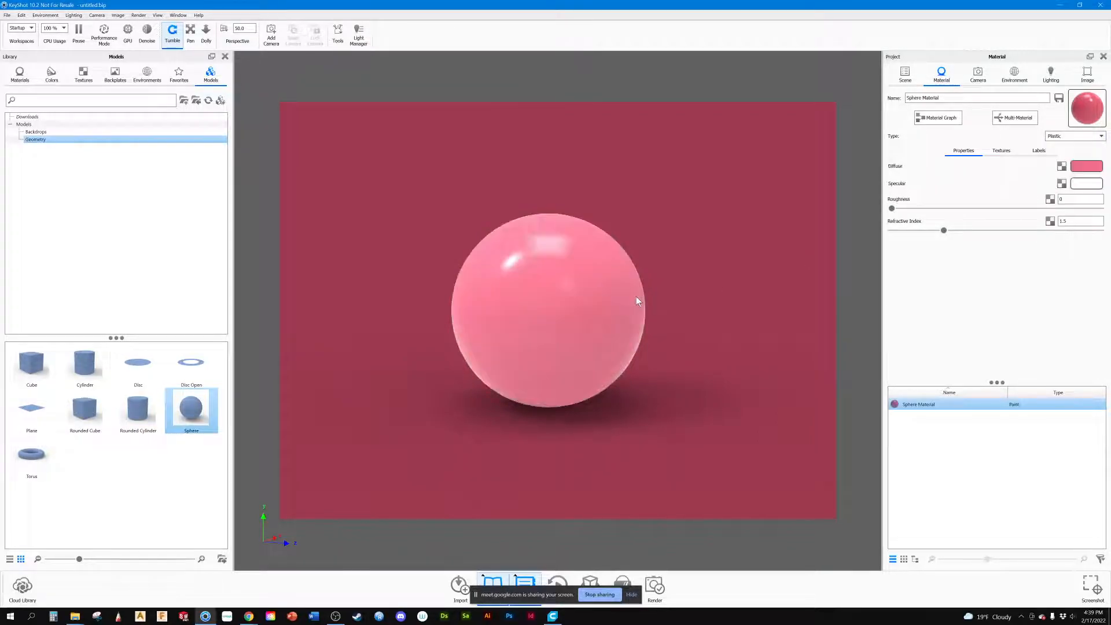
middle_click_drag(646, 366, 665, 356)
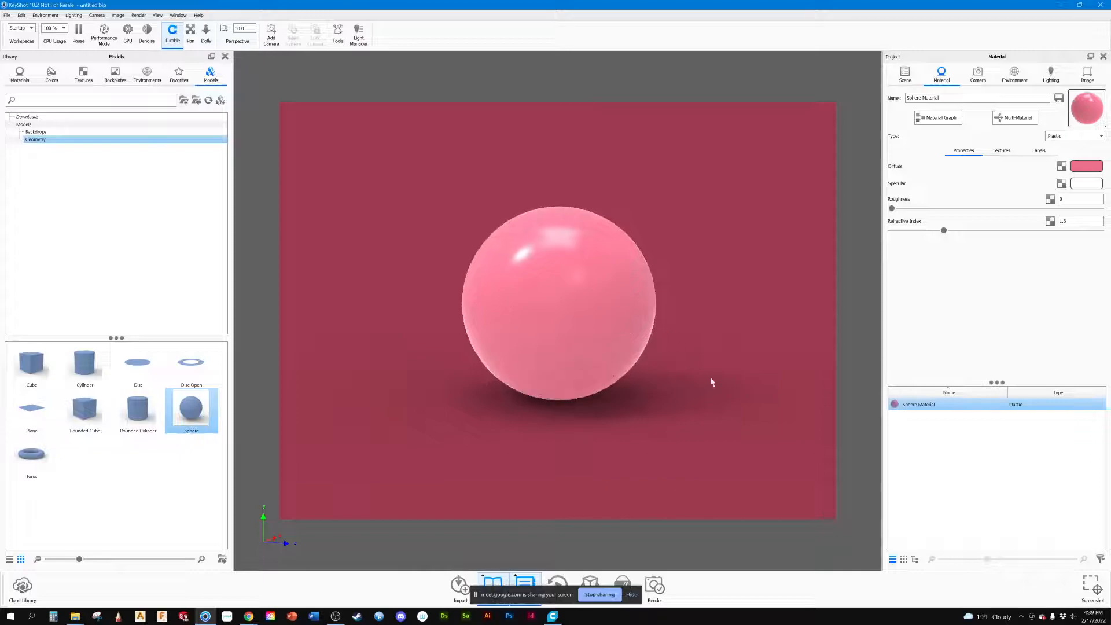
left_click(1085, 137)
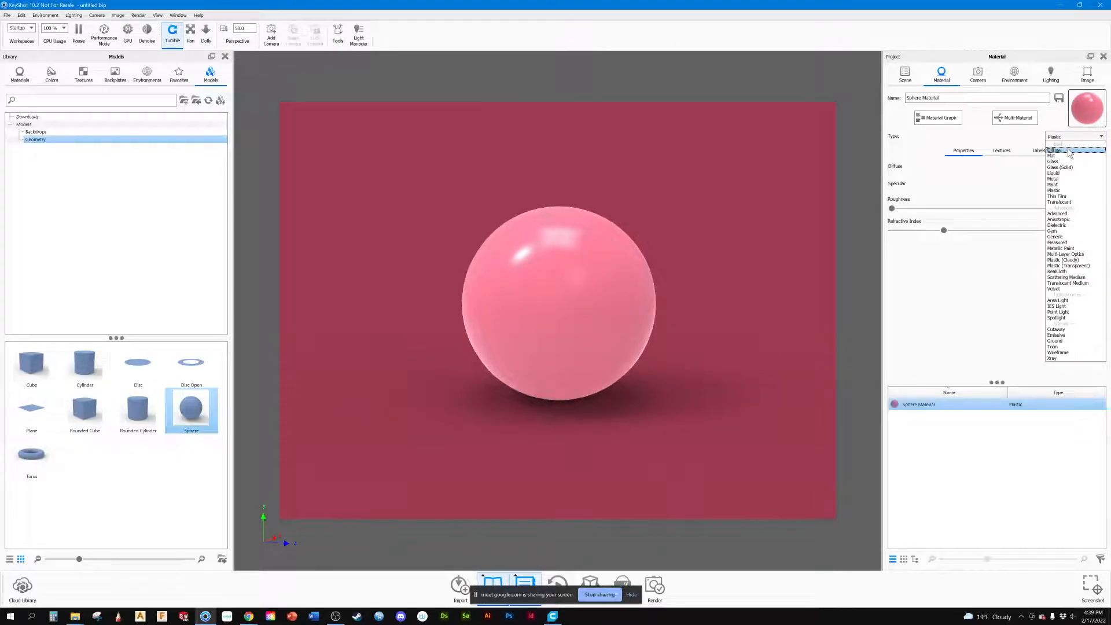
left_click(1069, 153)
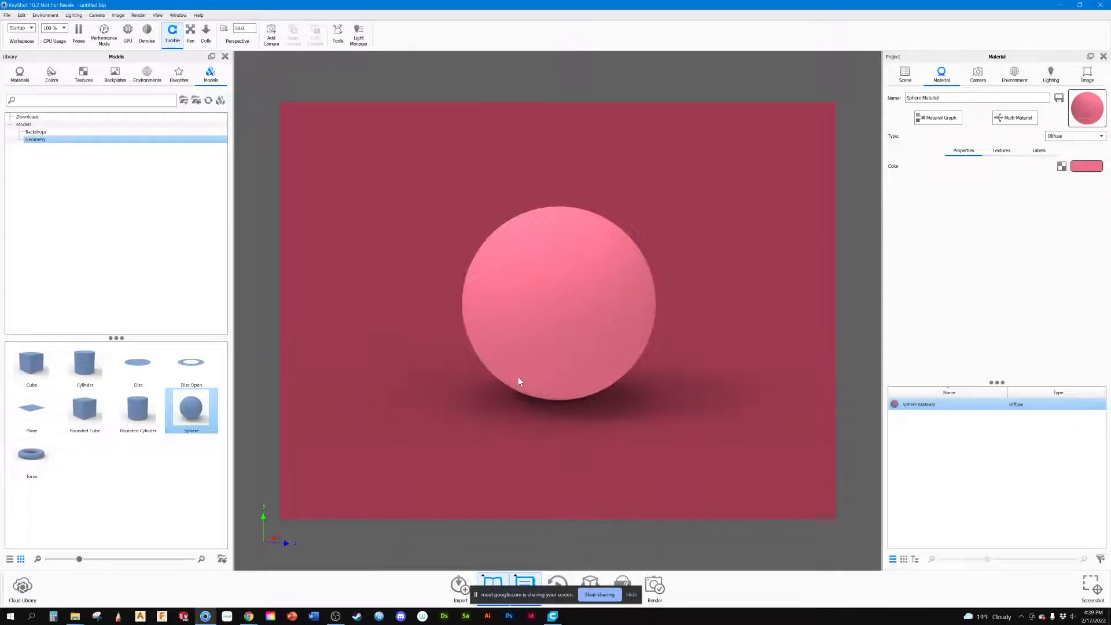
right_click(407, 347)
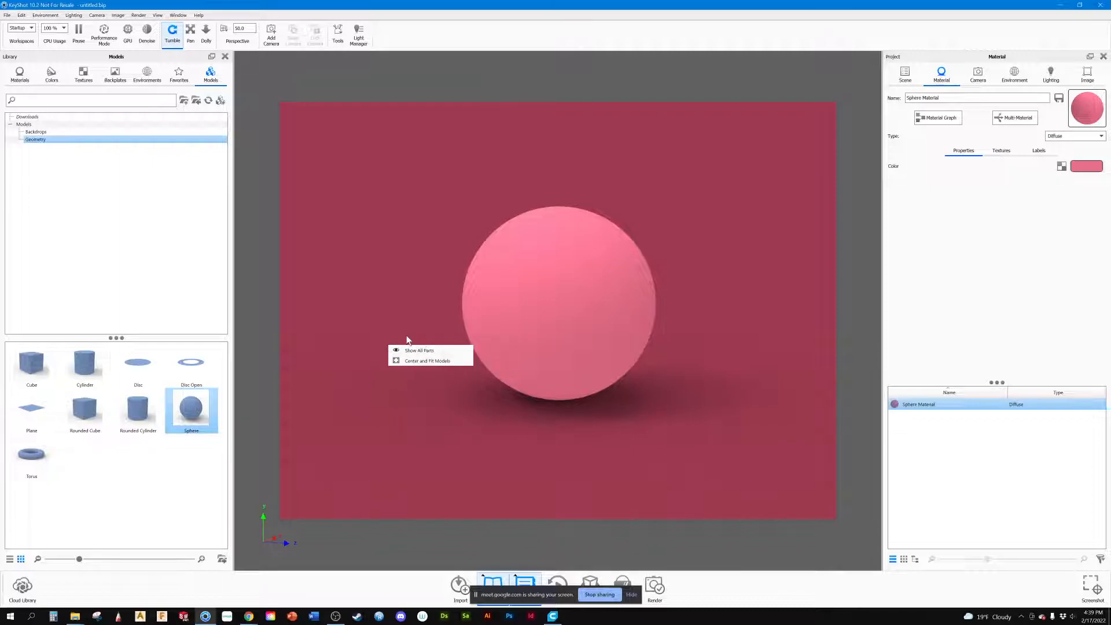
left_click(517, 300)
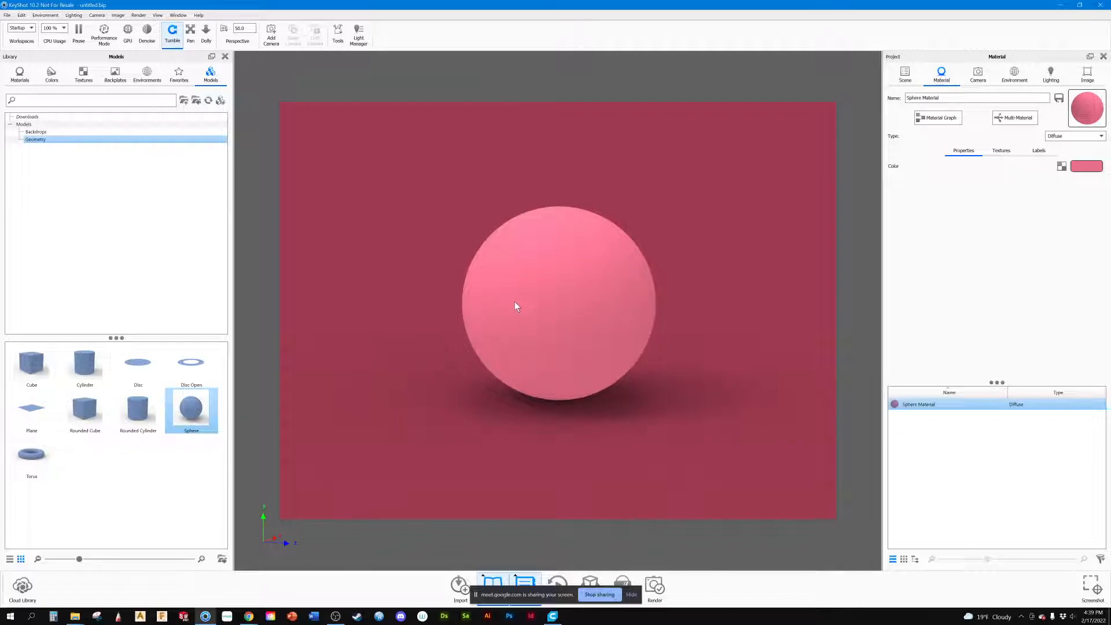
left_click(977, 74)
left_click(941, 75)
Step: Duplicate the sphere and move the copy in front of the original, to about X -1.247 and Z 1.044
left_click(905, 74)
left_click(950, 133)
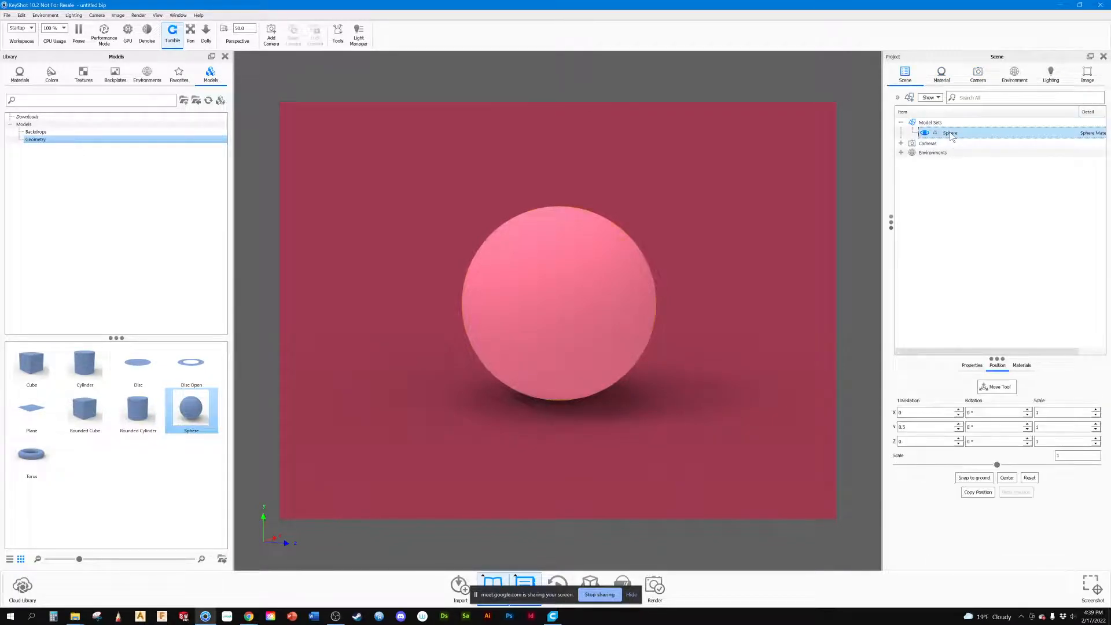
key("ctrl+d")
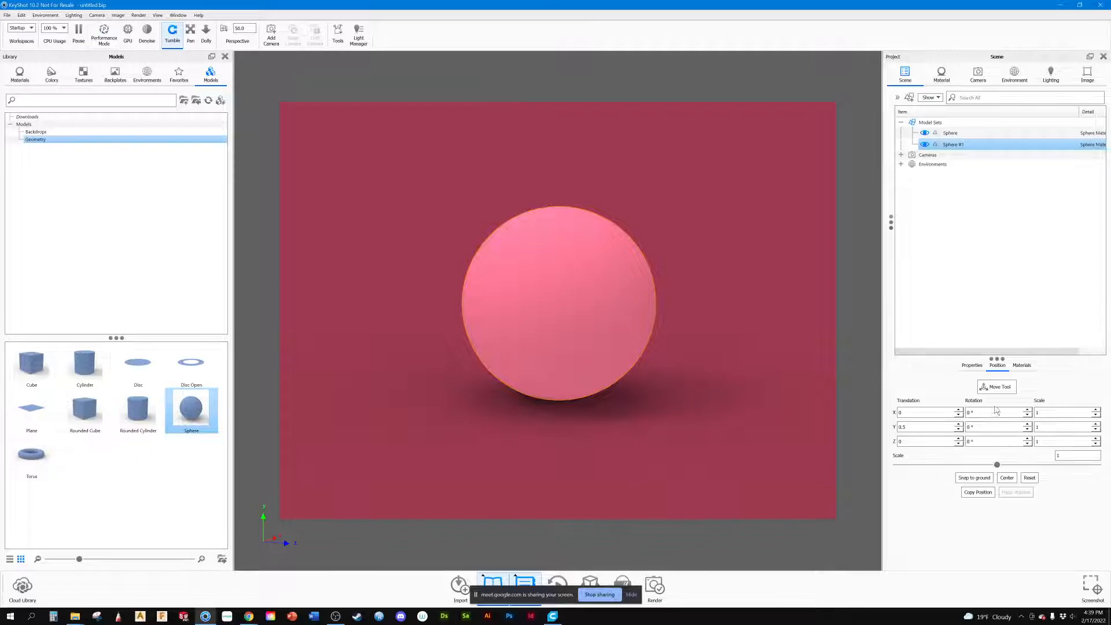
left_click(1010, 387)
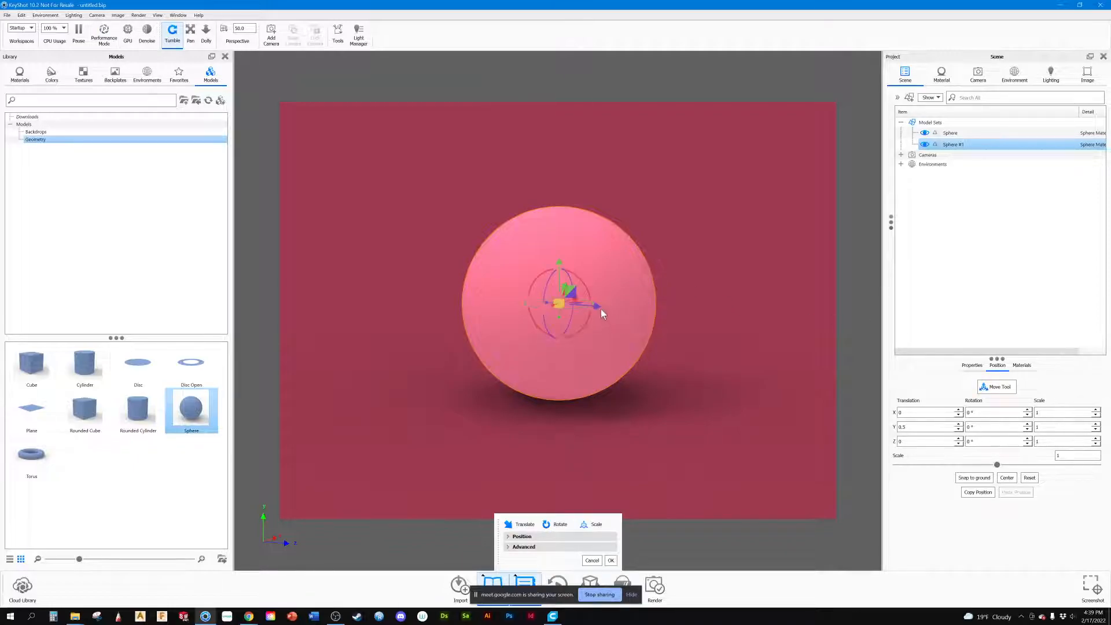
left_click_drag(599, 306, 688, 366)
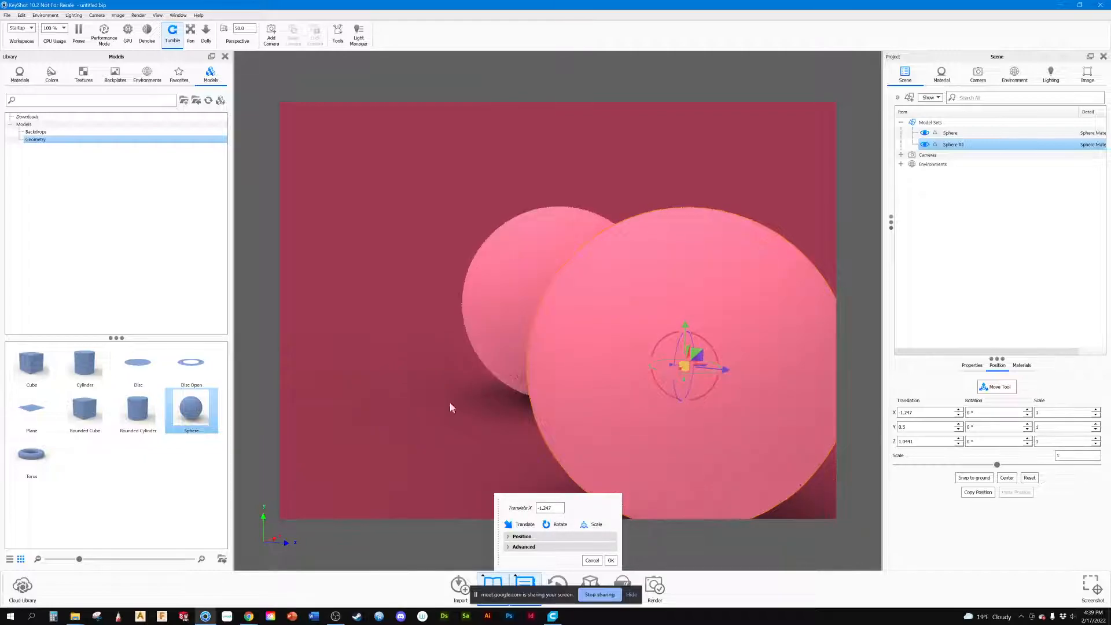
left_click(610, 560)
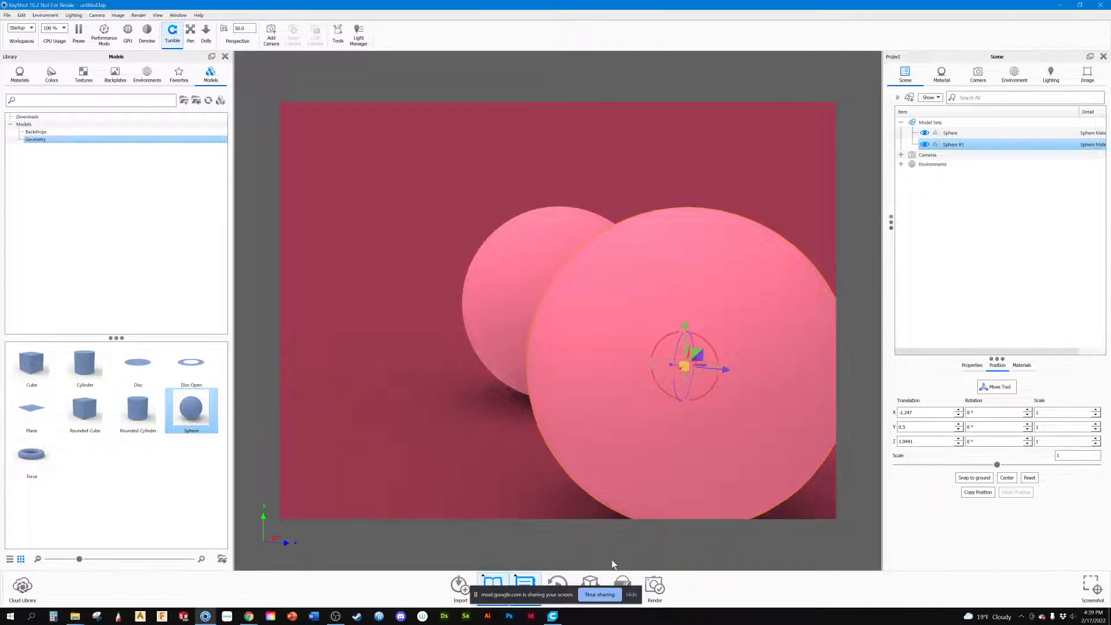
left_click(440, 425)
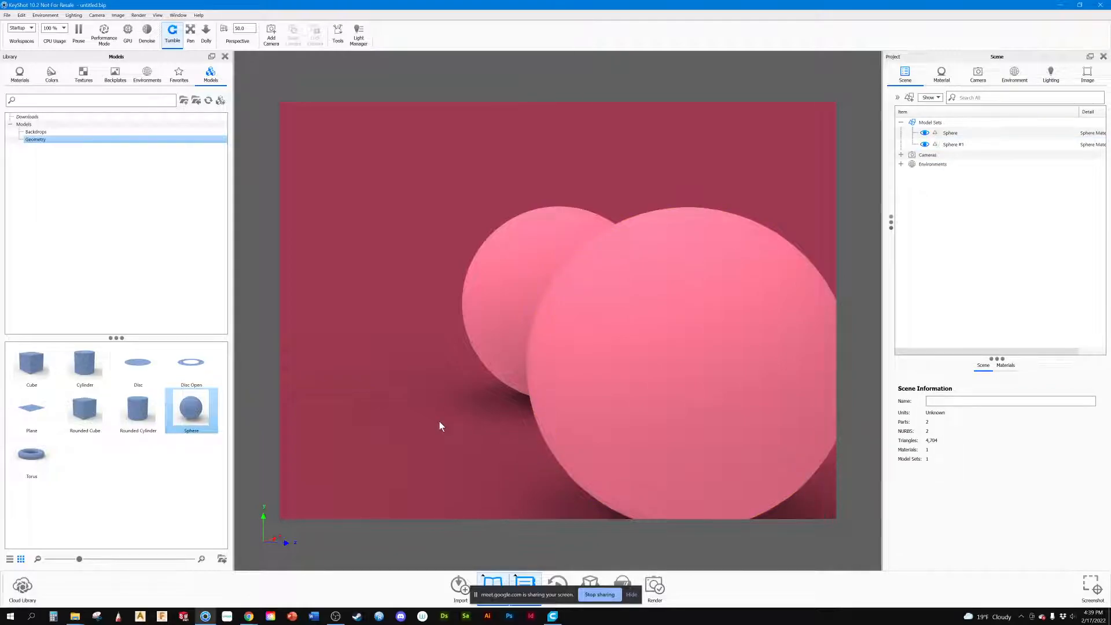
left_click_drag(481, 403, 513, 432)
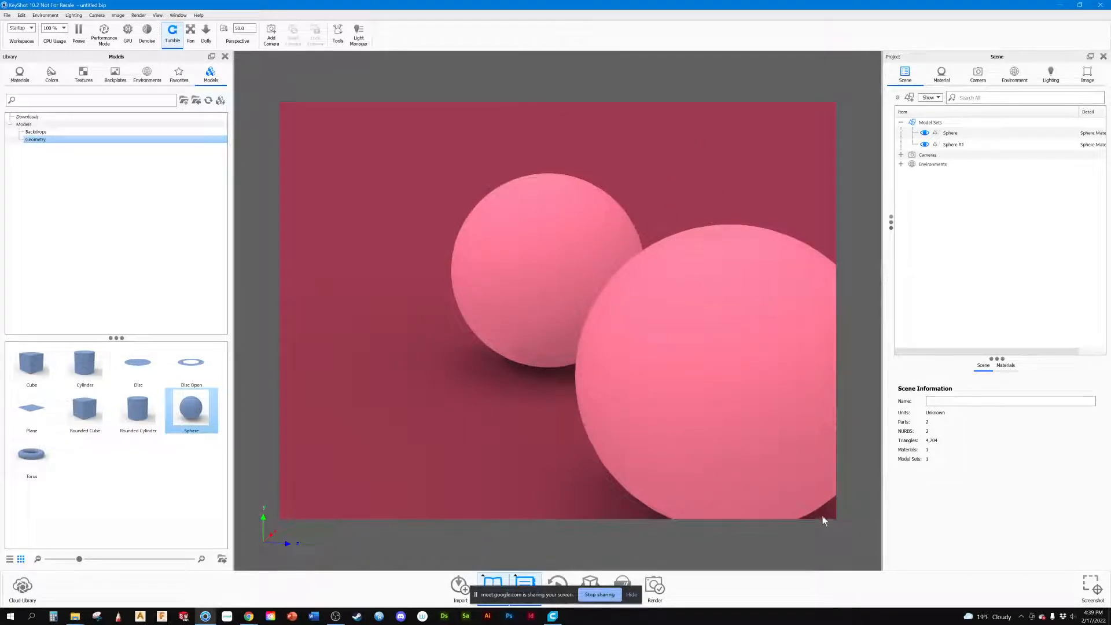
mouse_move(548, 456)
left_mouse_down()
mouse_move(542, 443)
mouse_move(557, 457)
left_mouse_up()
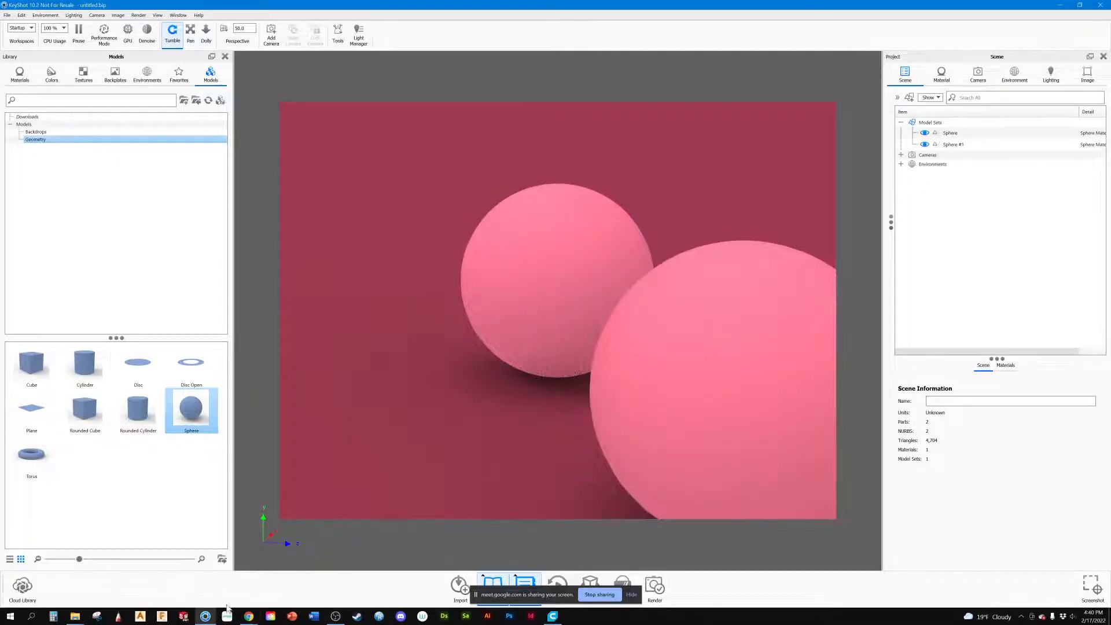
Step: Switch to the Miro board in Chrome, examine the composition and product photo references in Frame 1 and Frame 2, and return to KeyShot
mouse_move(249, 616)
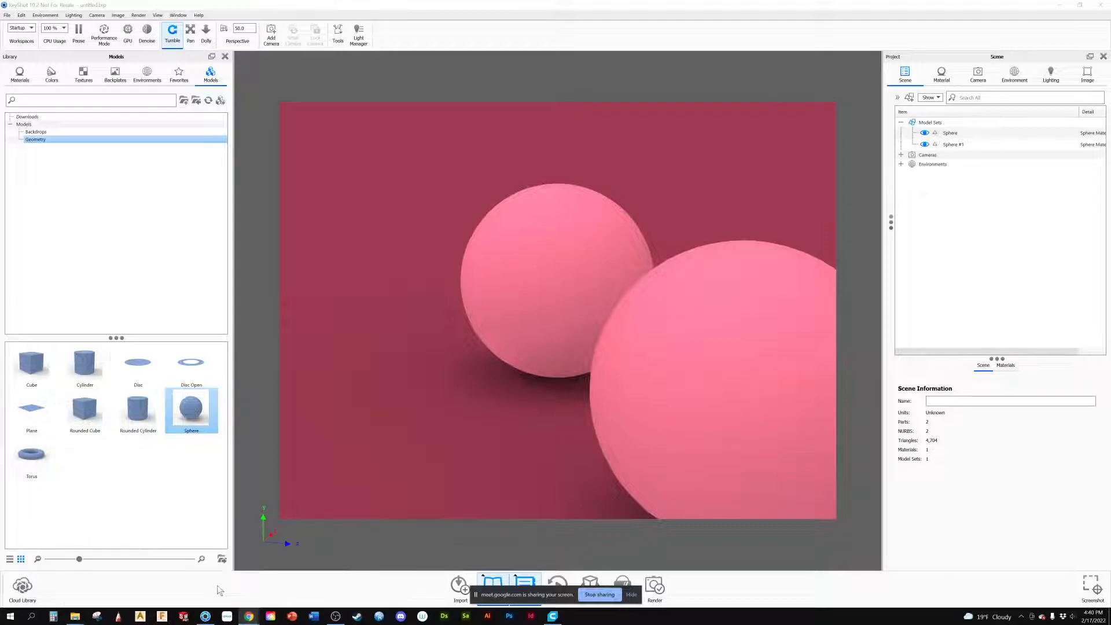
left_click_drag(0, 222, 739, 3)
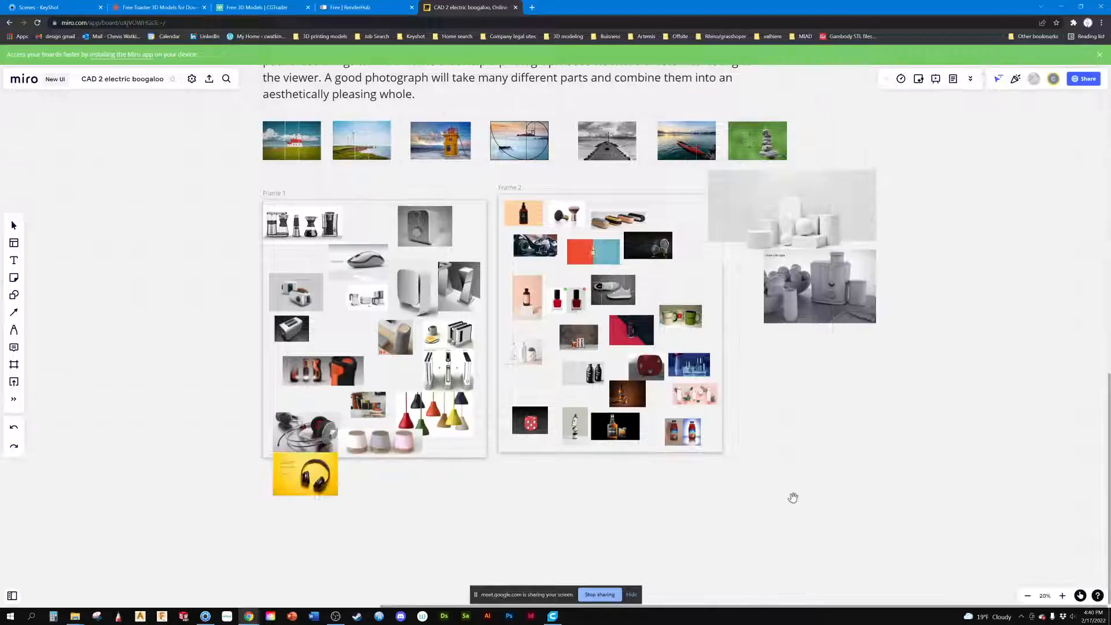
scroll(701, 443, "down", 2)
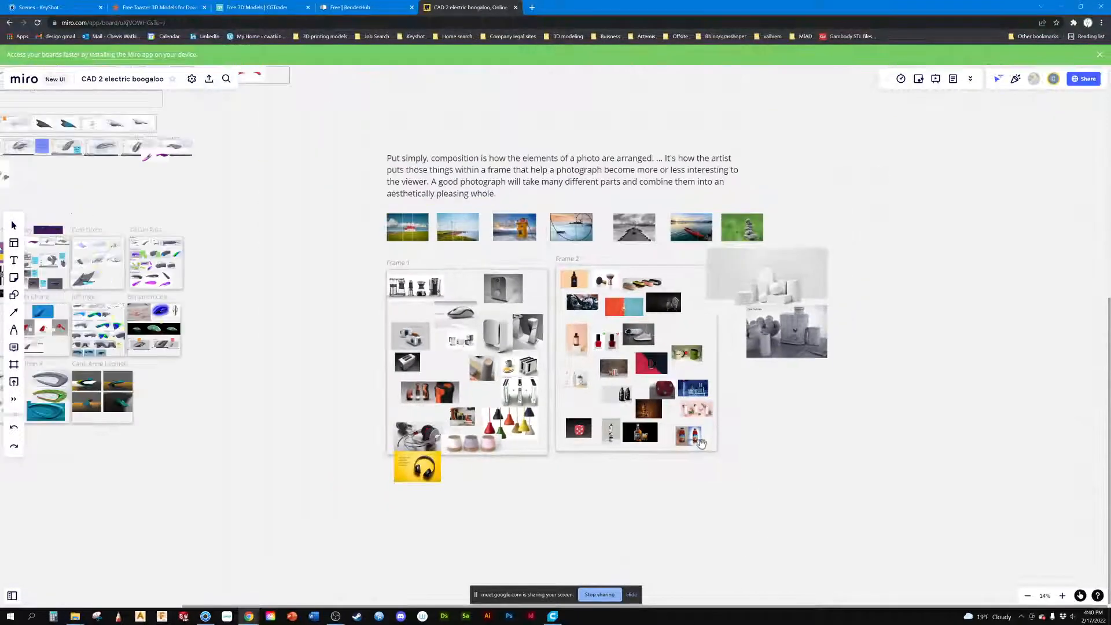
scroll(701, 442, "down", 1)
scroll(697, 441, "up", 10)
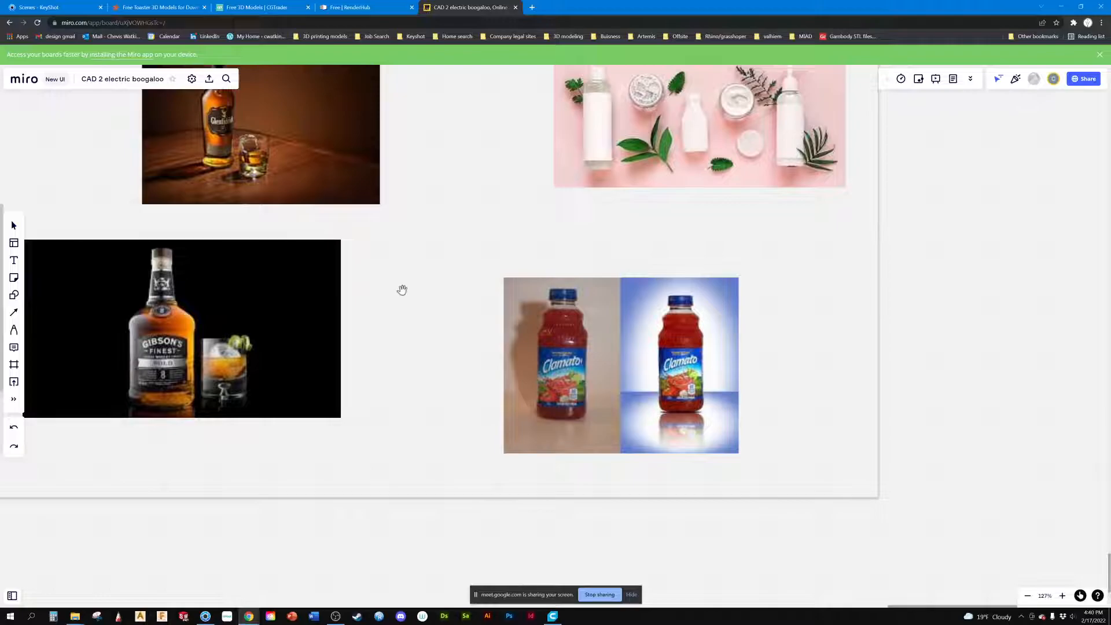
scroll(402, 290, "down", 5)
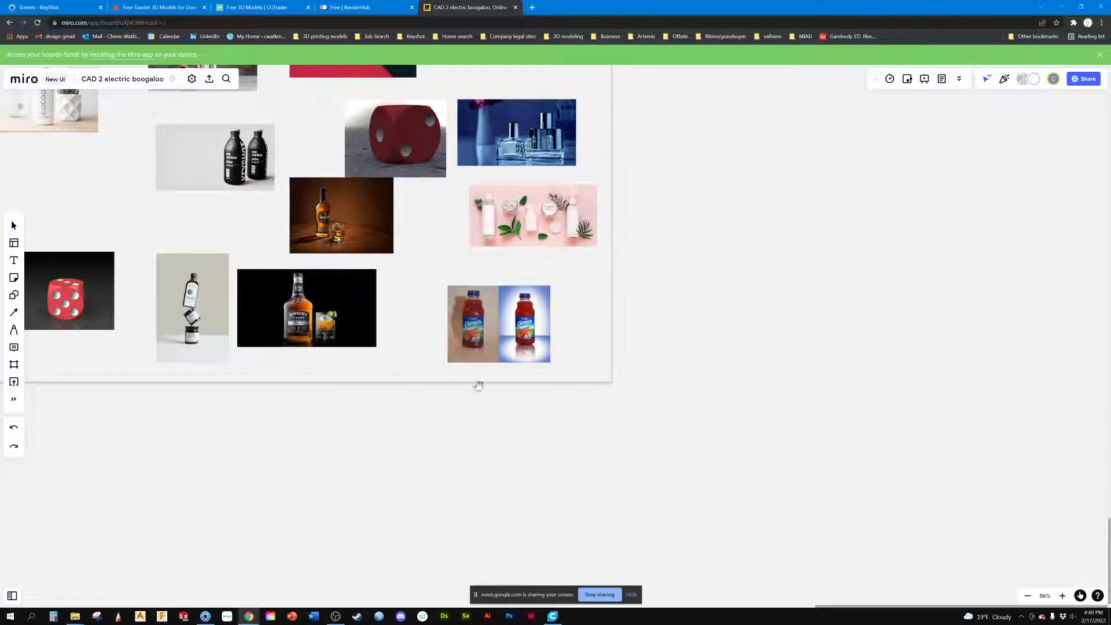
left_click_drag(407, 322, 637, 554)
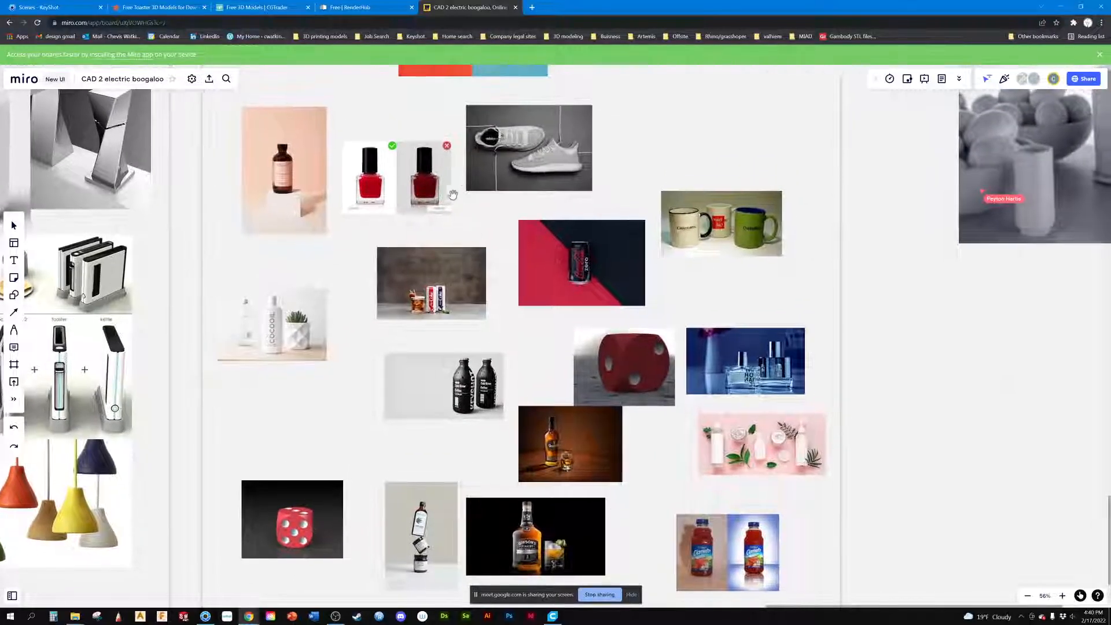
left_click_drag(239, 414, 784, 200)
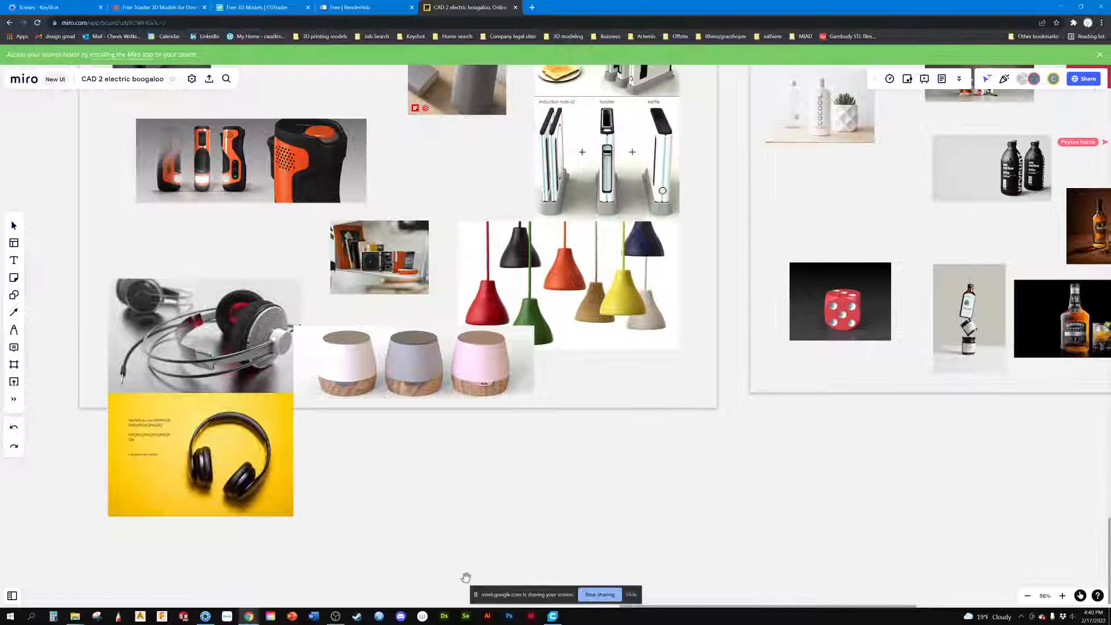
left_click(182, 616)
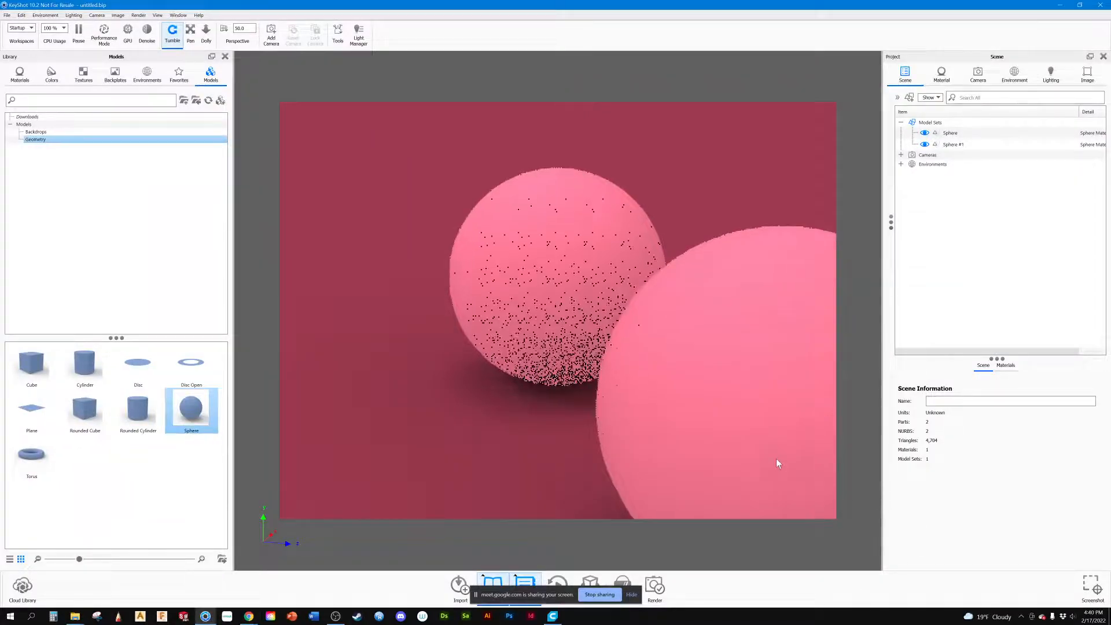
Step: Add a rounded cube beside the two spheres, scale it to about 0.76, and snap it to the ground
scroll(776, 458, "down", 3)
scroll(778, 459, "up", 2)
scroll(777, 460, "down", 3)
scroll(774, 466, "up", 2)
middle_click_drag(803, 497, 800, 492)
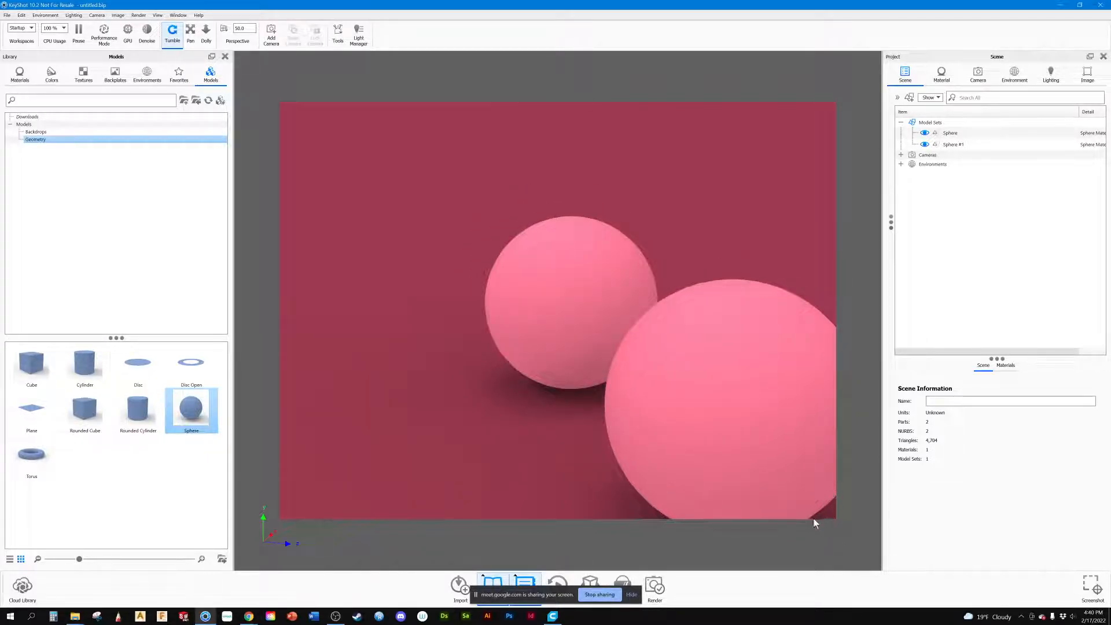
left_click_drag(800, 483, 734, 421)
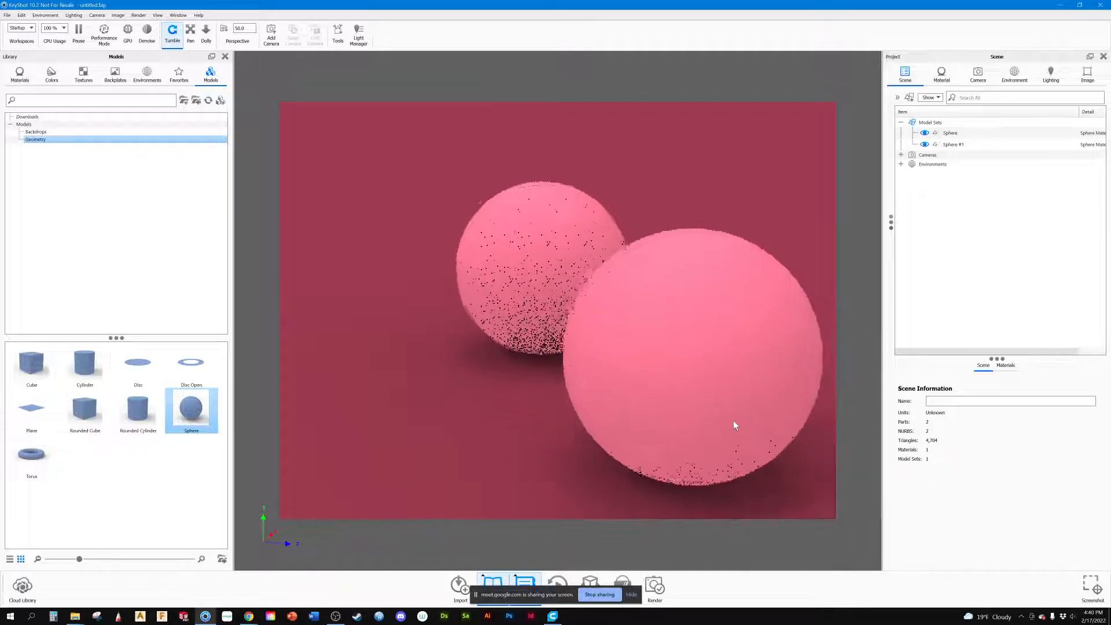
left_click_drag(668, 415, 609, 471)
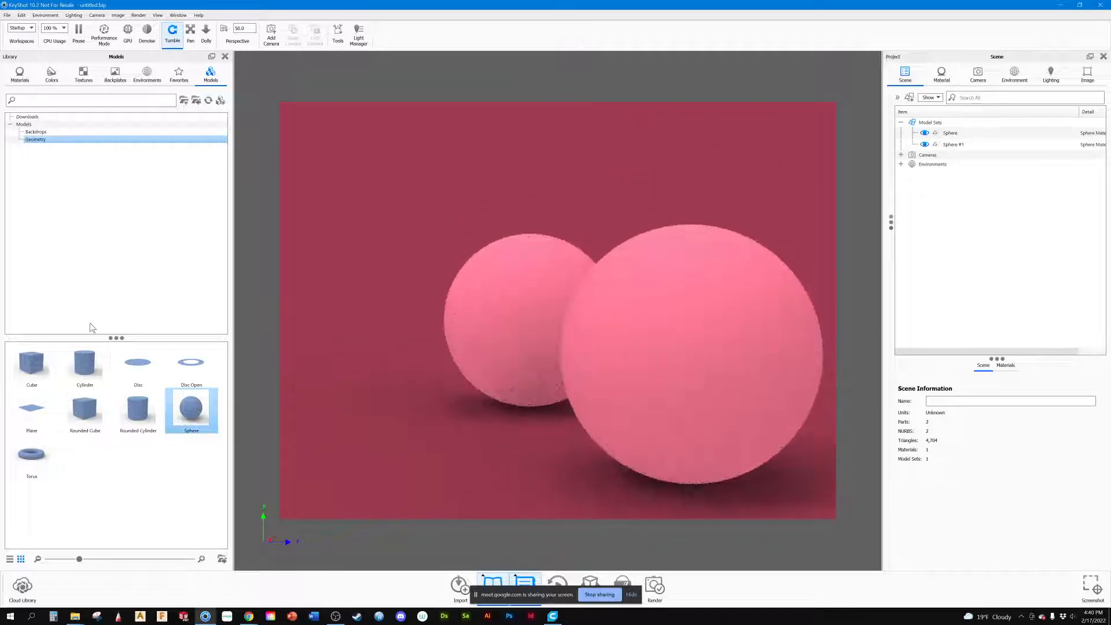
left_click_drag(94, 405, 990, 140)
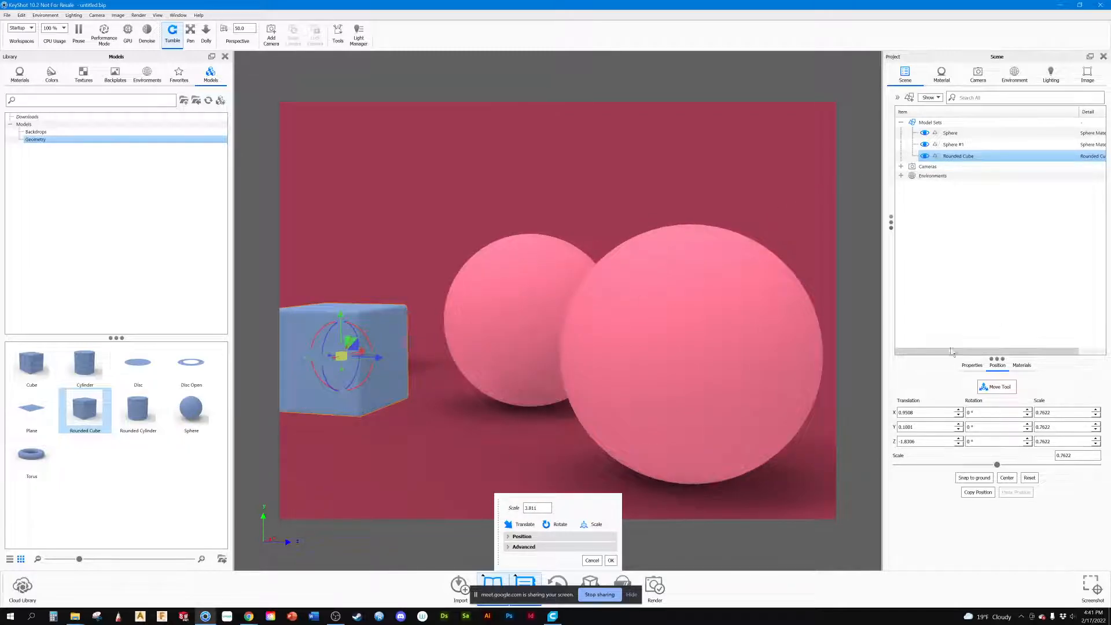
left_click(978, 492)
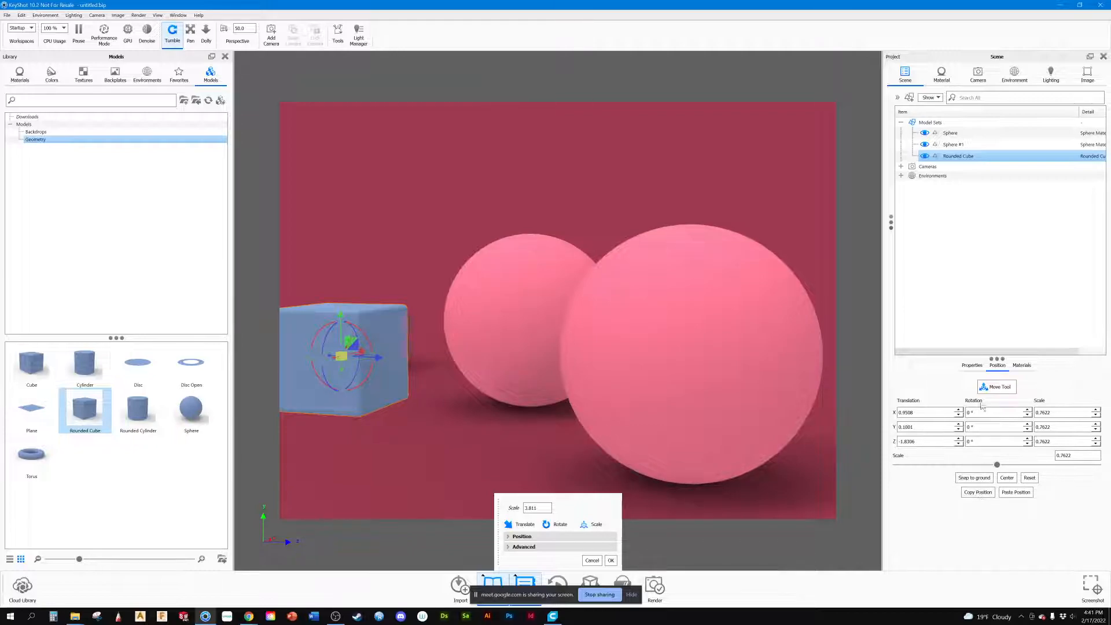
left_click(974, 478)
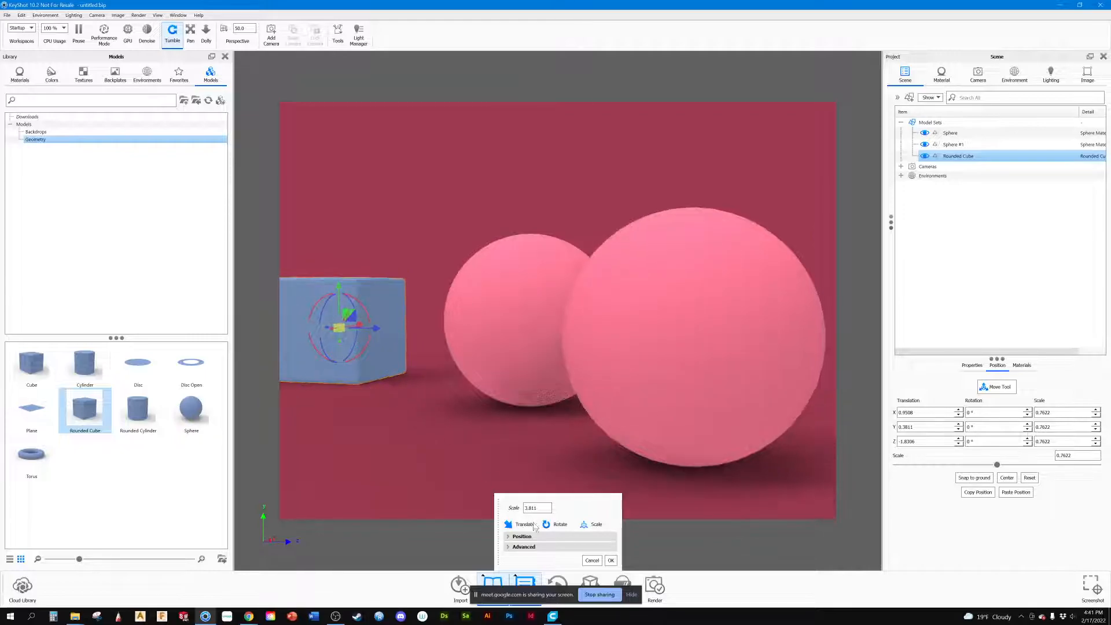
left_click(615, 563)
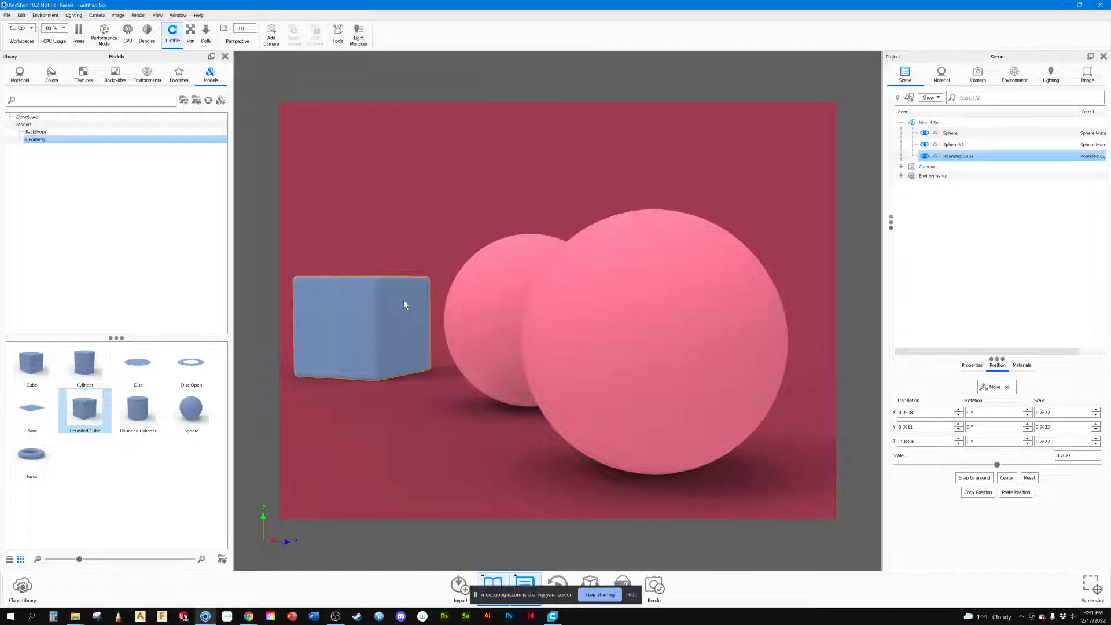
Step: Tilt the rounded cube about 56° around X and move it above the spheres, to about Y 1.64
scroll(403, 294, "down", 5)
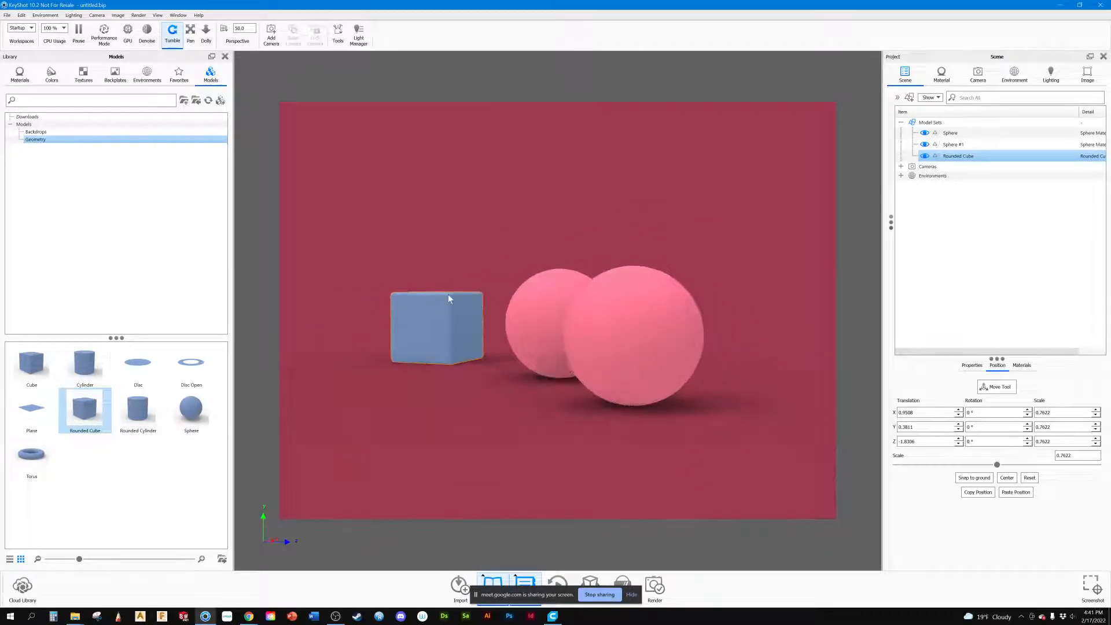
left_click(996, 391)
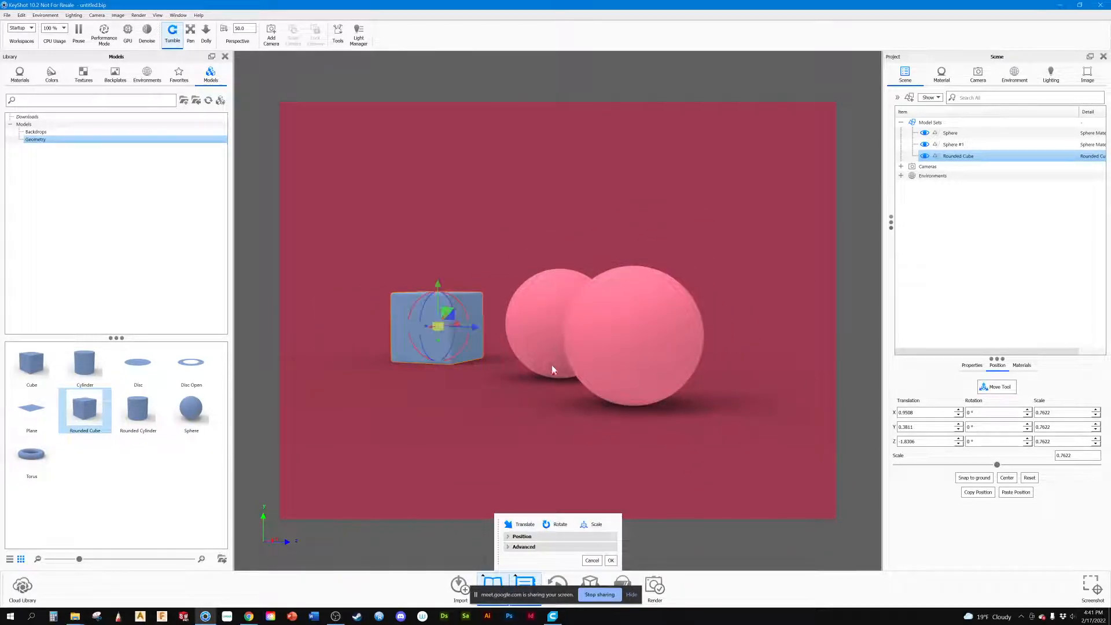
left_click_drag(455, 297, 640, 200)
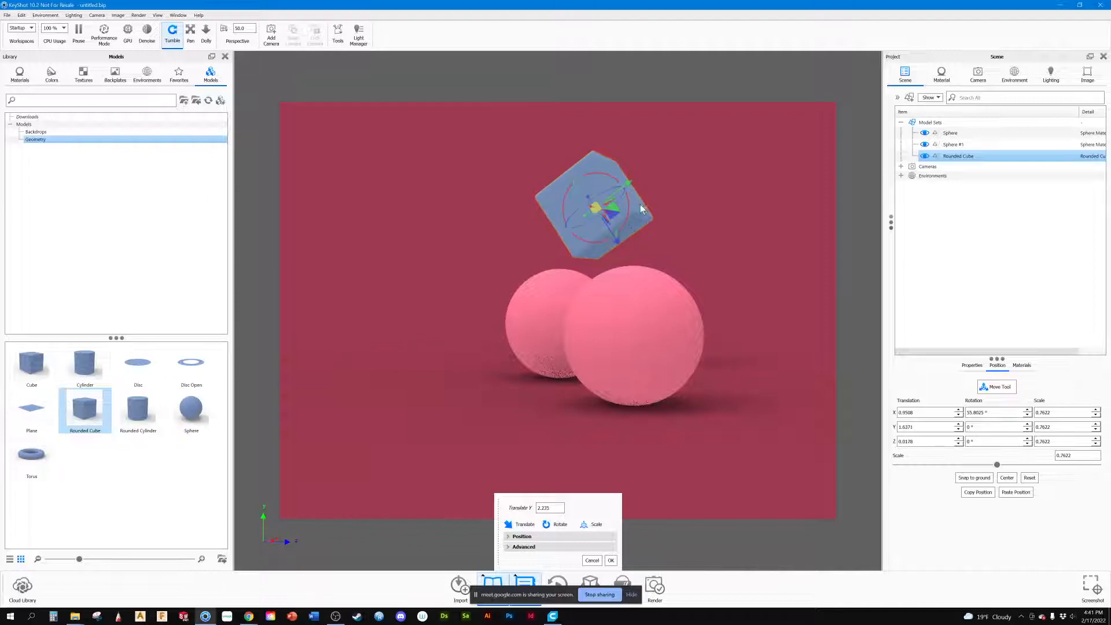
left_click_drag(699, 239, 747, 258)
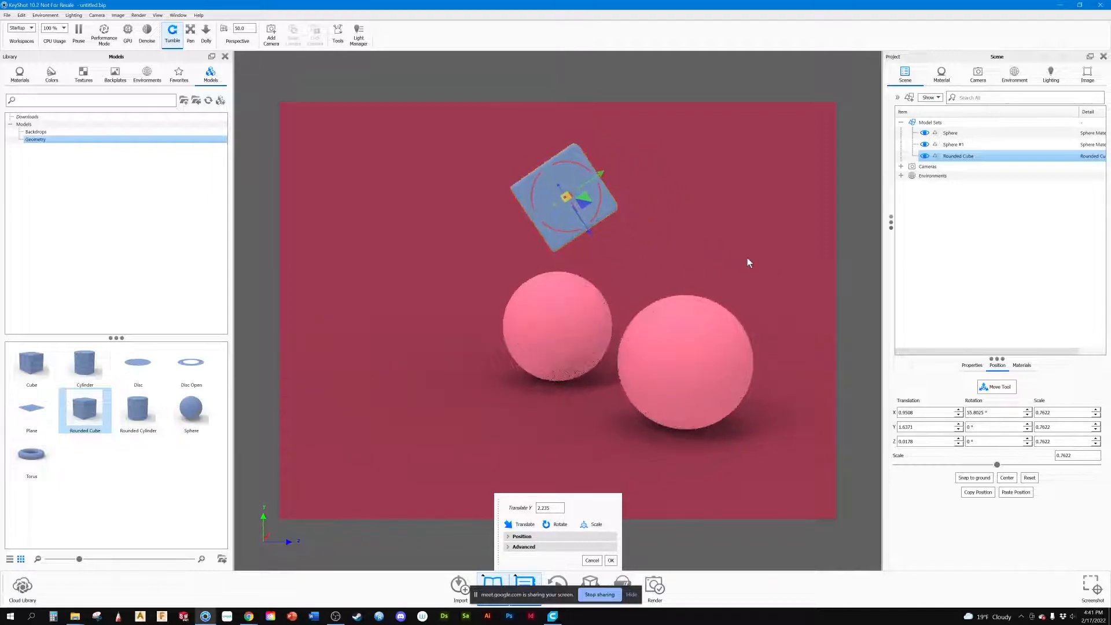
left_click(993, 388)
Step: Delete the rounded cube from the scene
left_click_drag(486, 240, 564, 276)
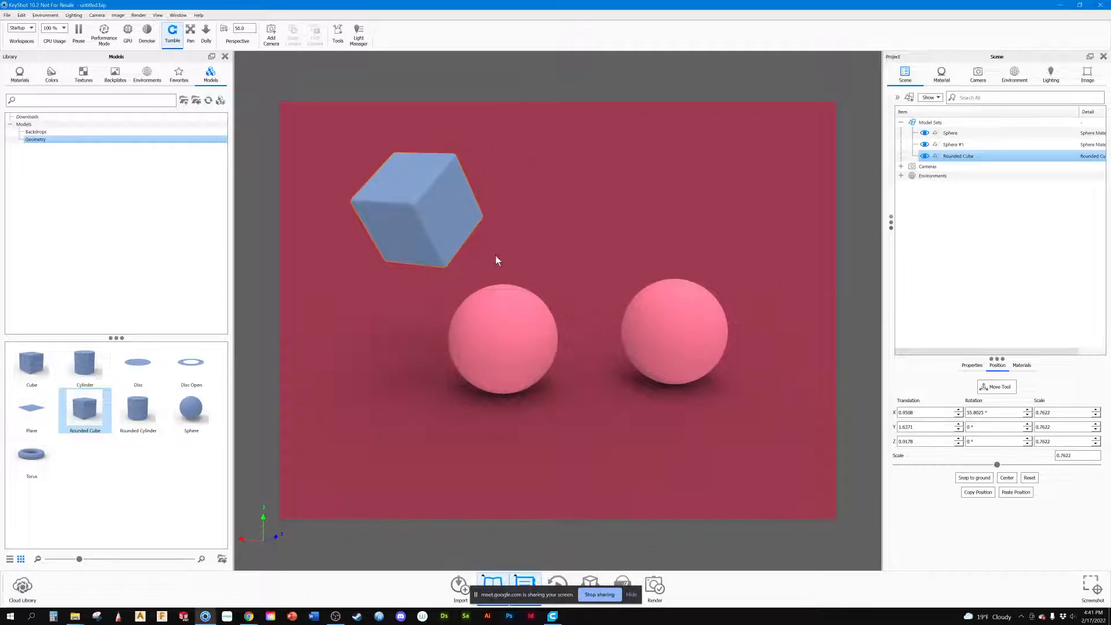
key("Delete")
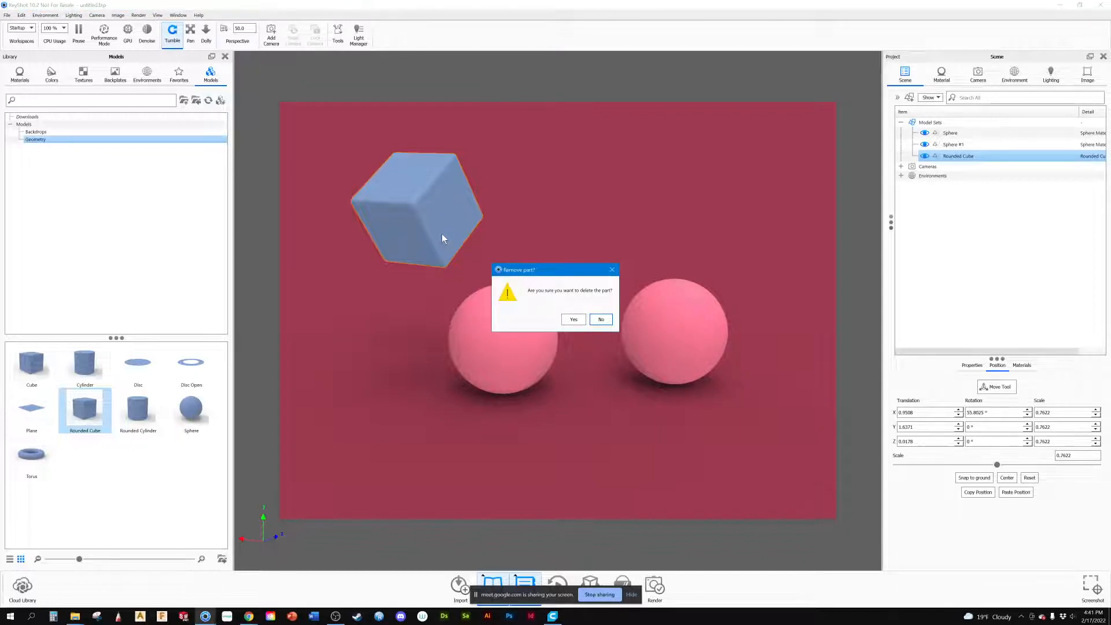
left_click(573, 319)
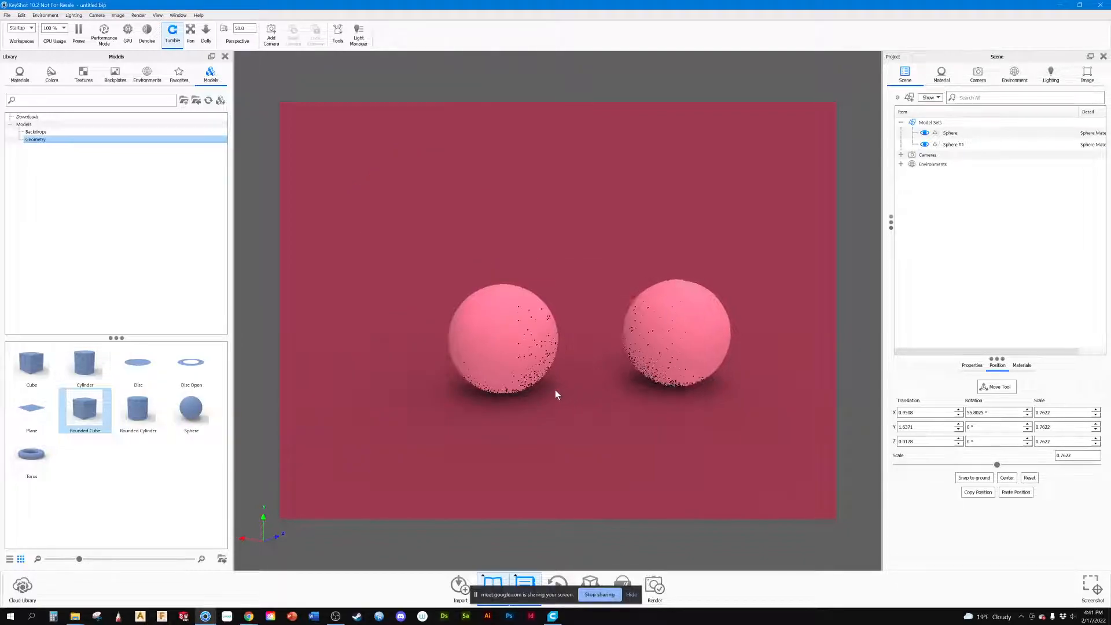
Step: Duplicate the sphere at the origin and nudge the other, front sphere about 0.07 along Z
left_click_drag(433, 392, 398, 358)
scroll(575, 381, "up", 2)
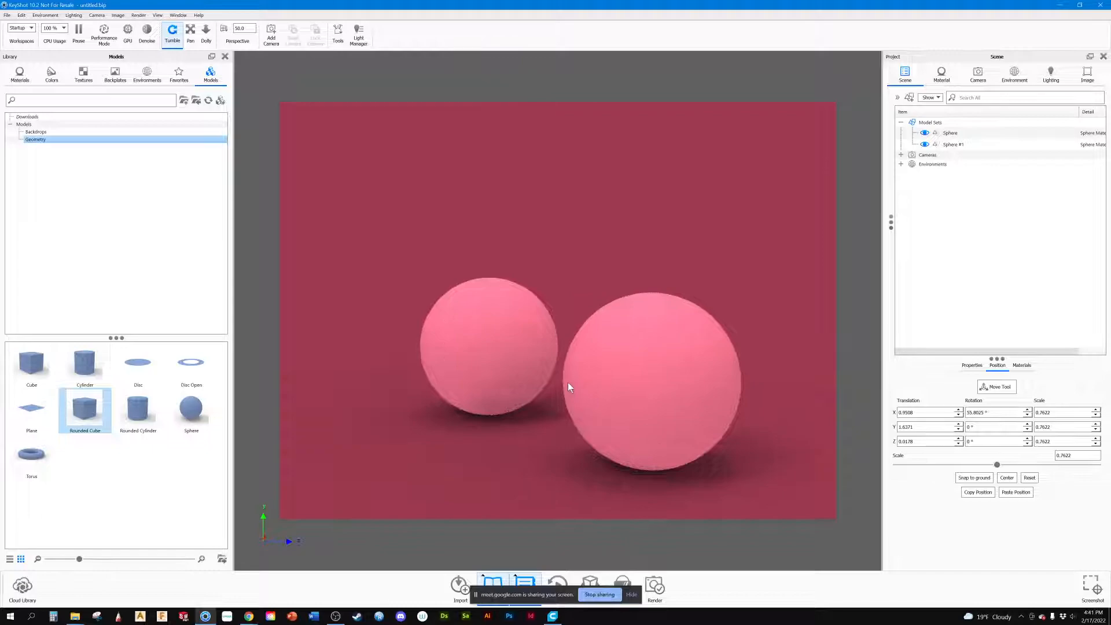
scroll(544, 381, "down", 3)
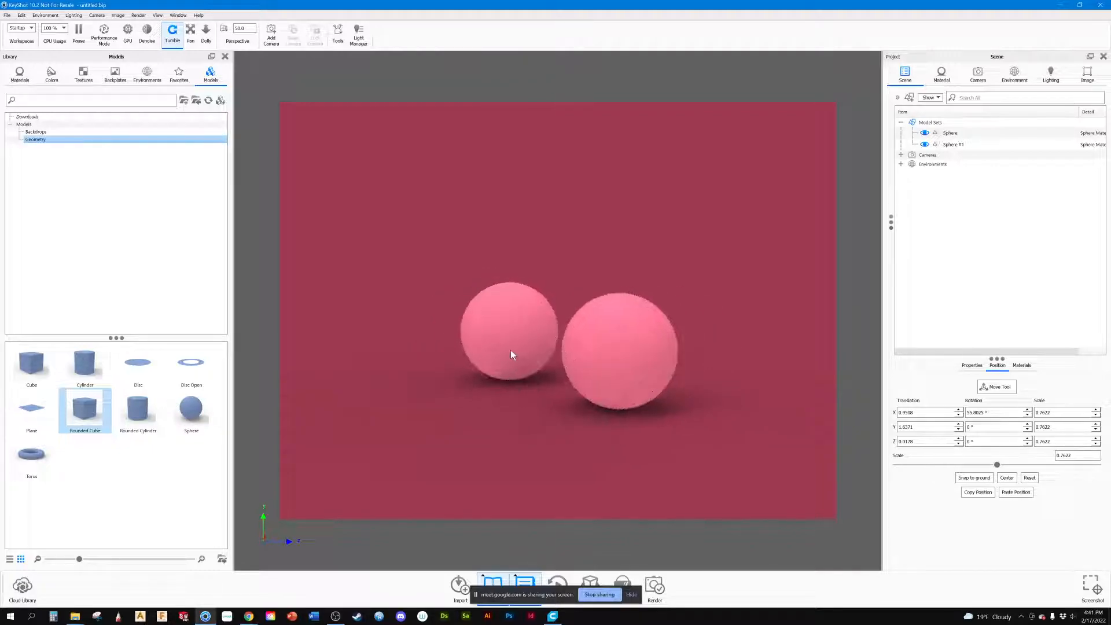
left_click(497, 361)
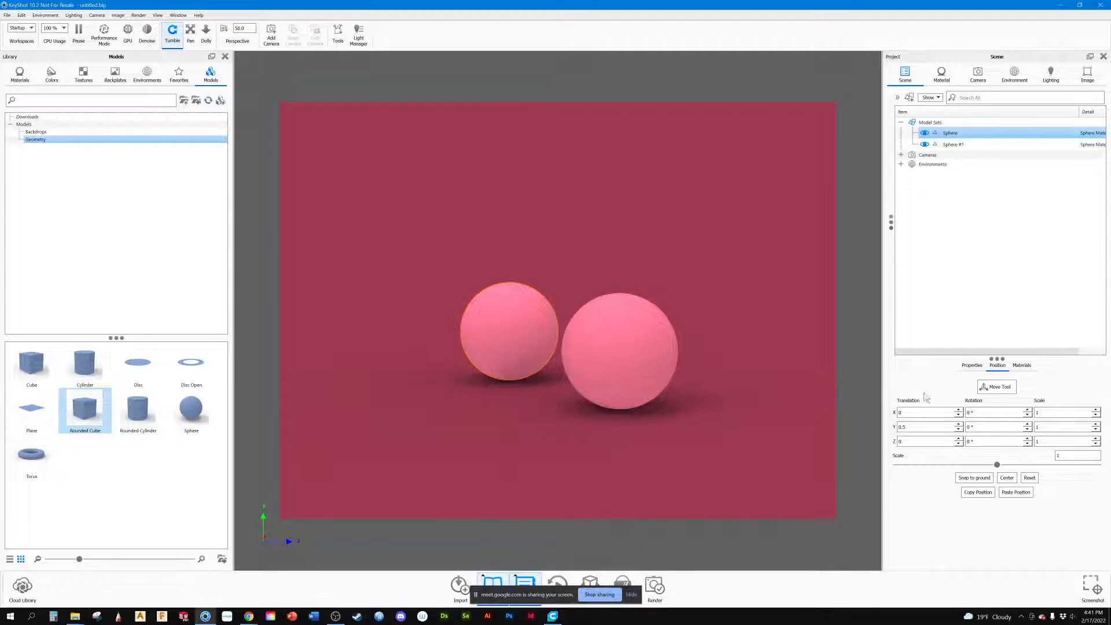
left_click(947, 134)
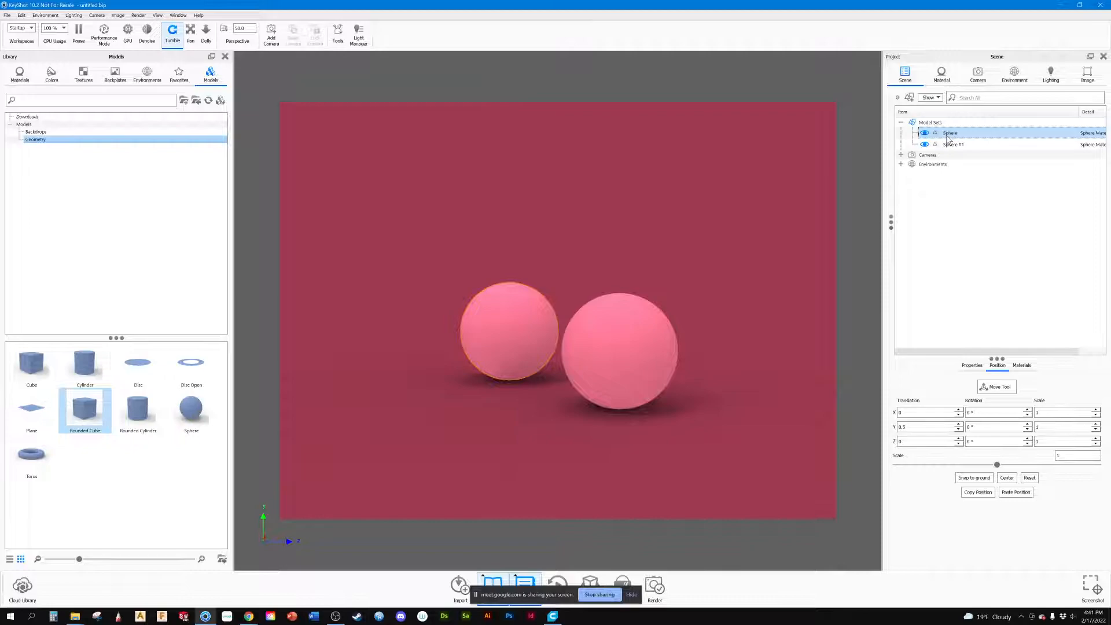
key("ctrl+d")
left_click(990, 386)
mouse_move(662, 353)
left_mouse_down()
mouse_move(522, 360)
mouse_move(670, 367)
left_mouse_up()
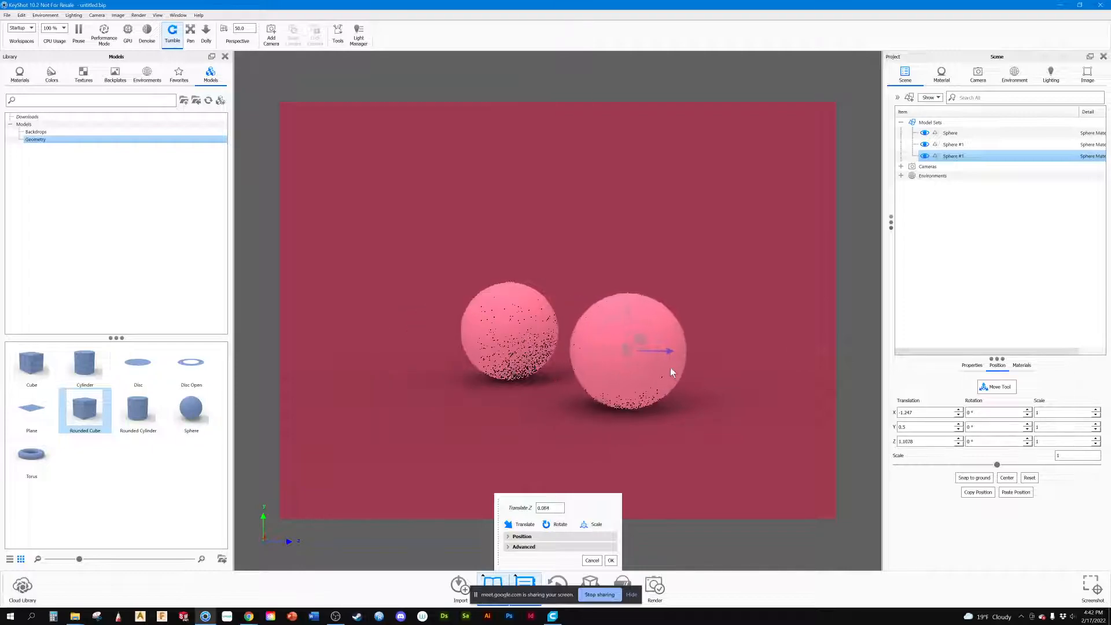
Step: Move the duplicated sphere along Z to about -1.207, clear of the original sphere
left_click(943, 145)
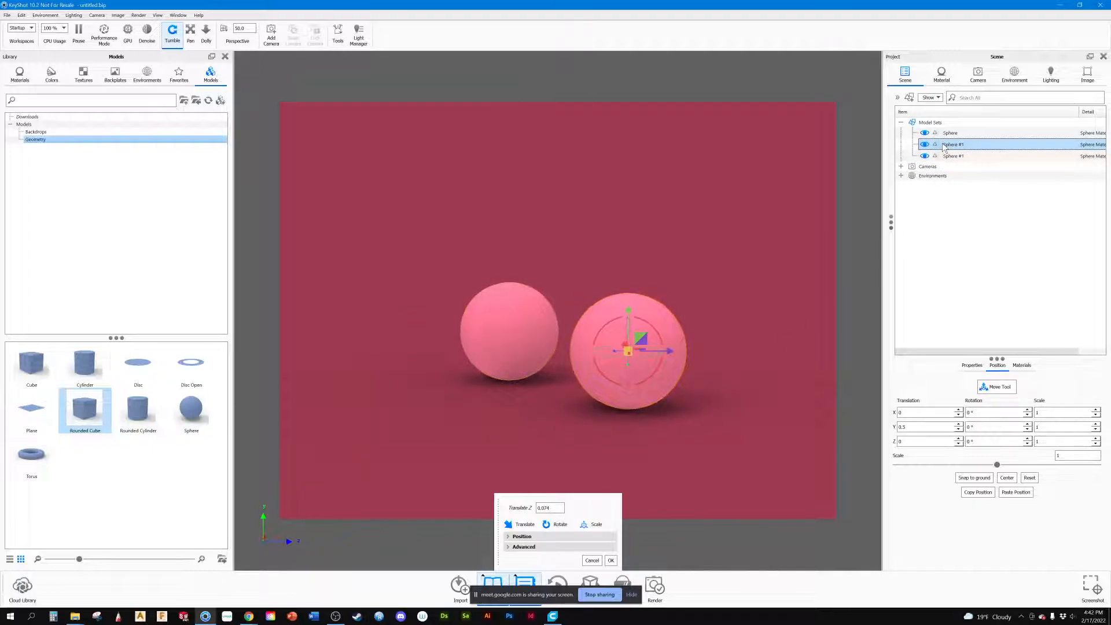
left_click(989, 387)
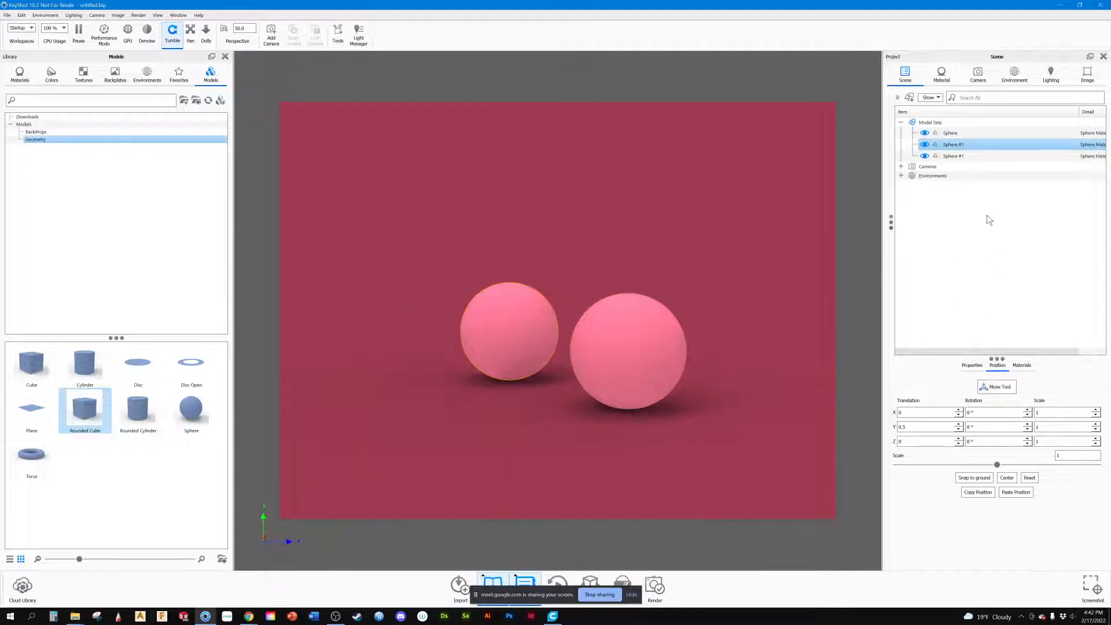
left_click(996, 386)
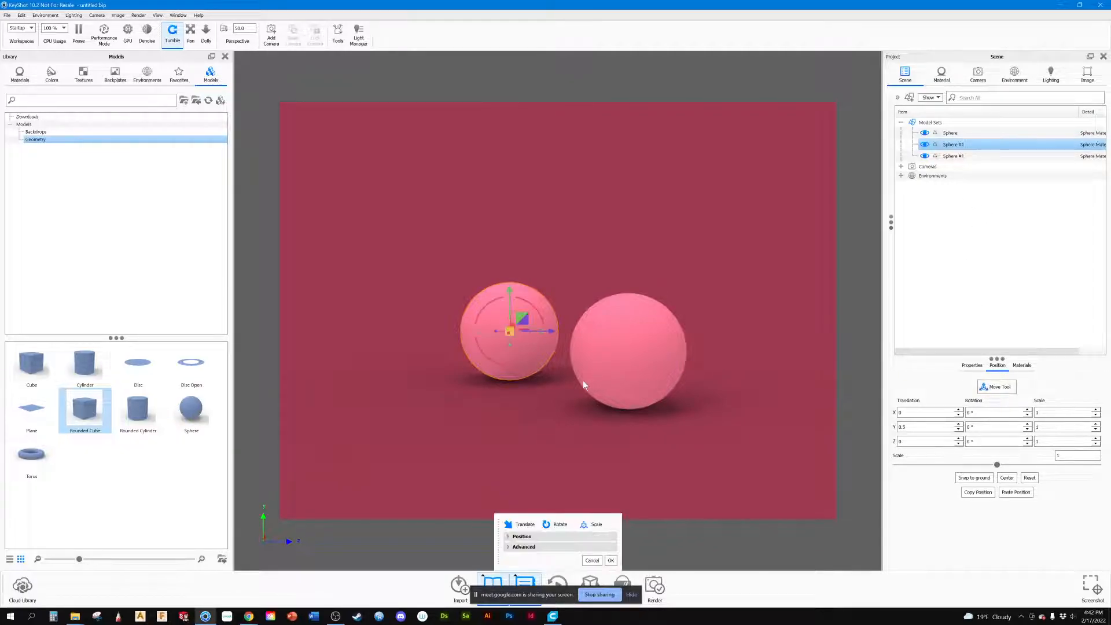
left_click_drag(551, 331, 435, 332)
left_click_drag(501, 386, 469, 390)
scroll(553, 346, "up", 4)
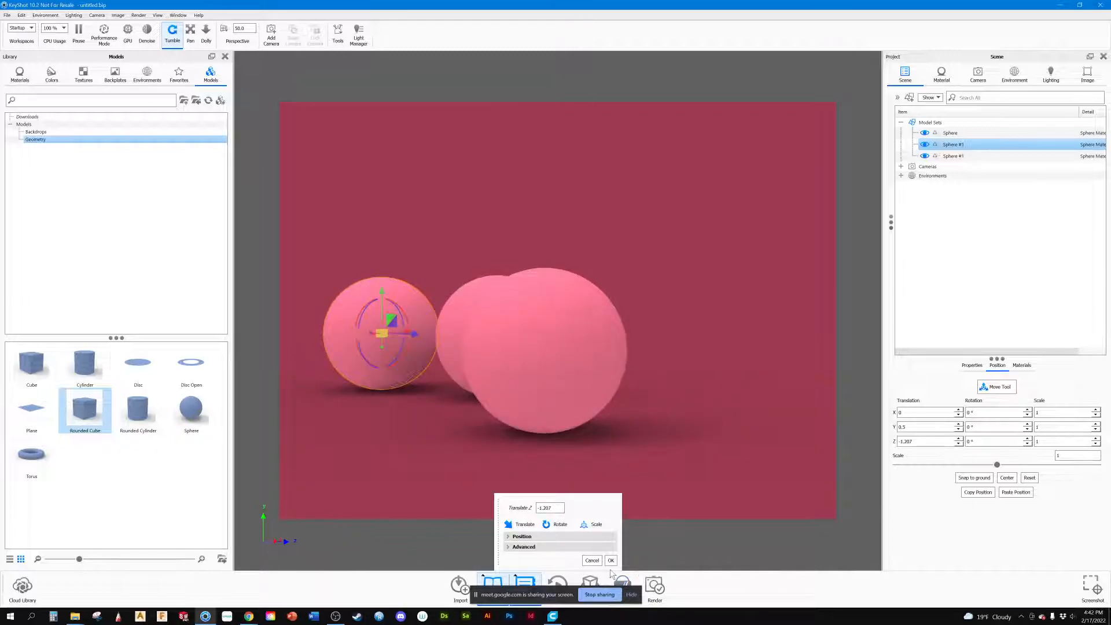
left_click(611, 560)
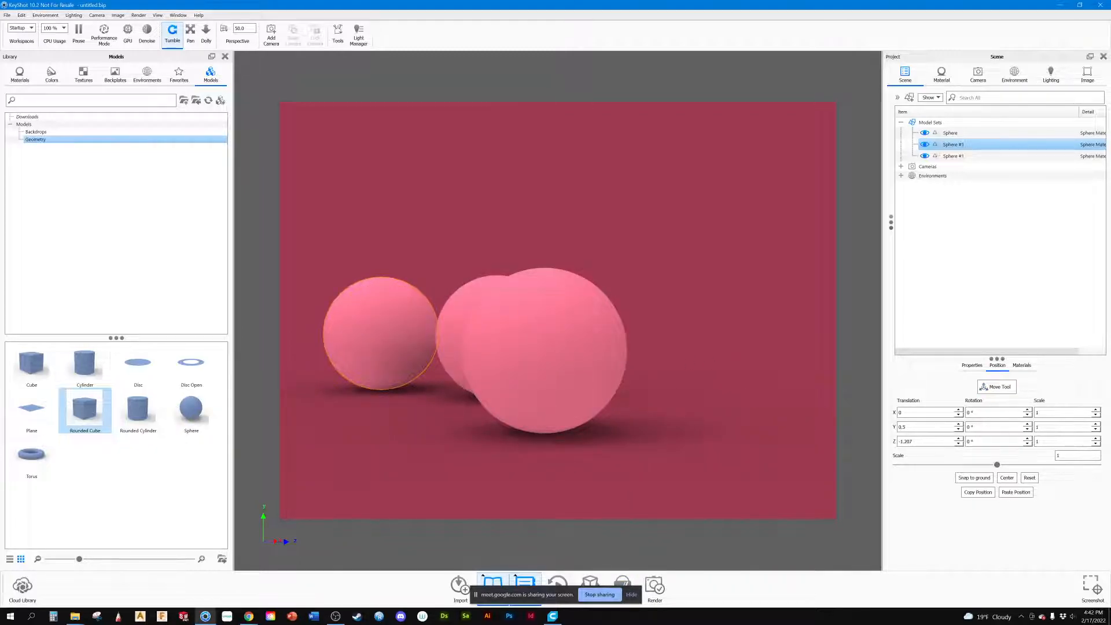
Step: Add a new camera from the current view and enable depth of field for it
left_click(980, 74)
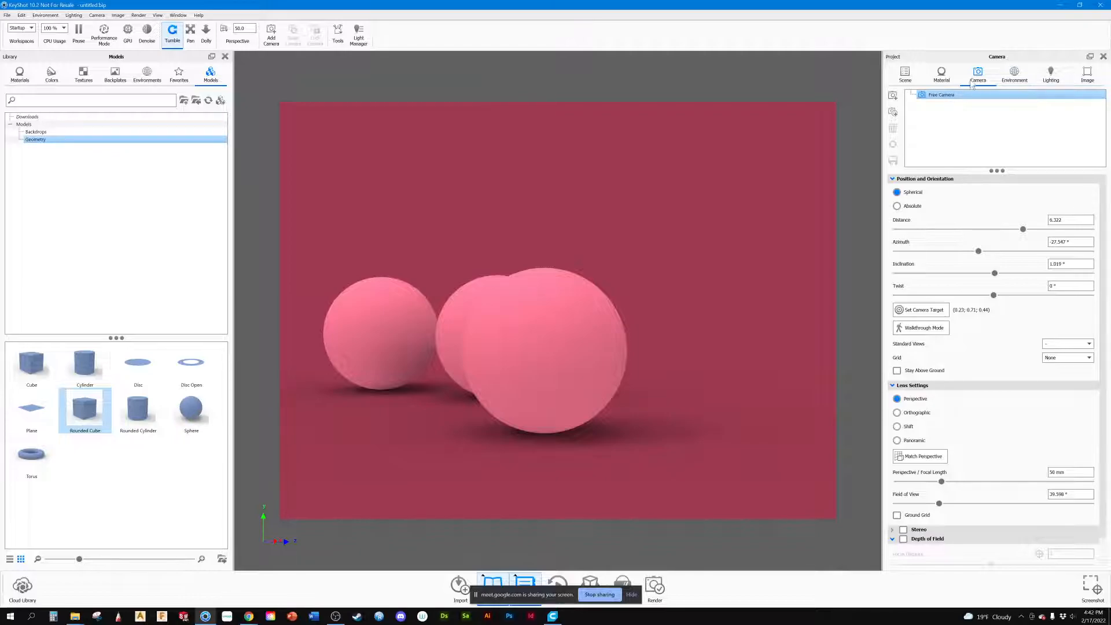
left_click(893, 96)
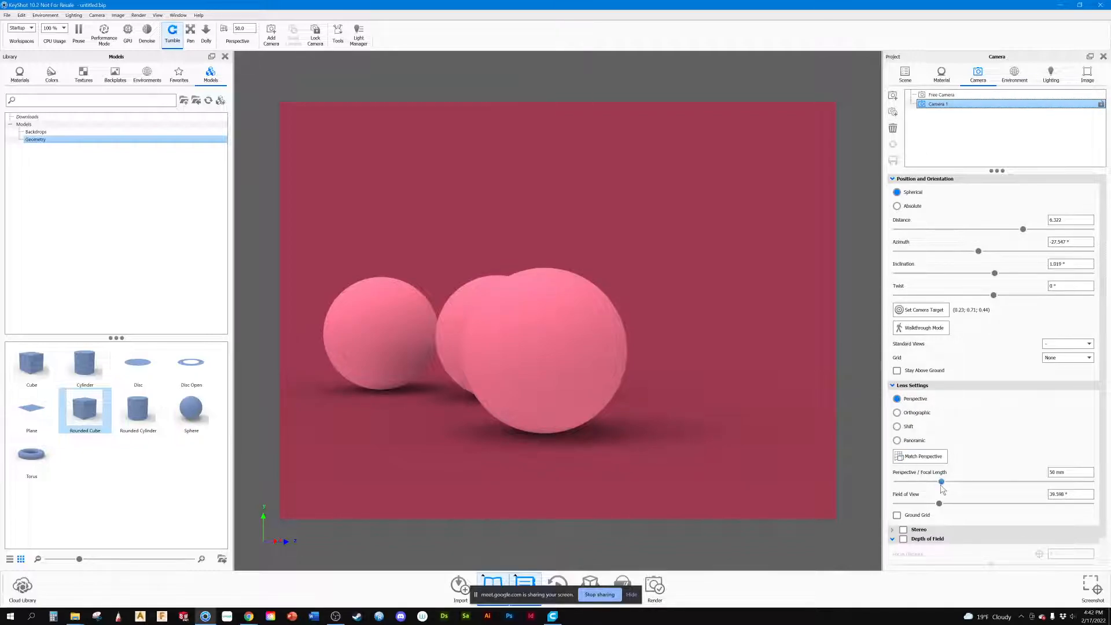
scroll(947, 484, "down", 1)
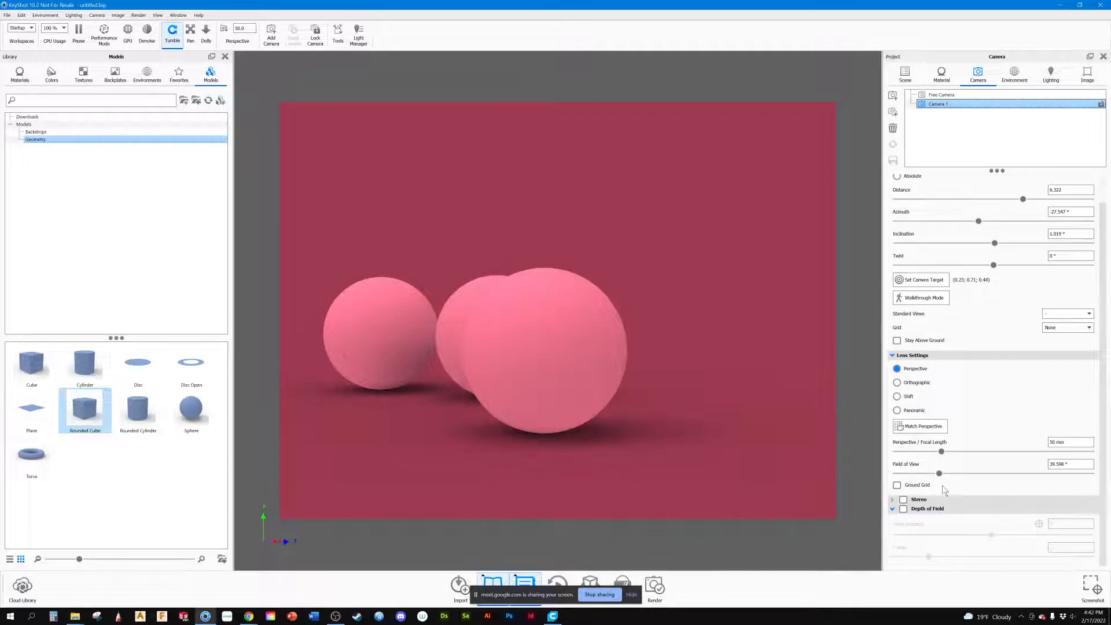
left_click(903, 509)
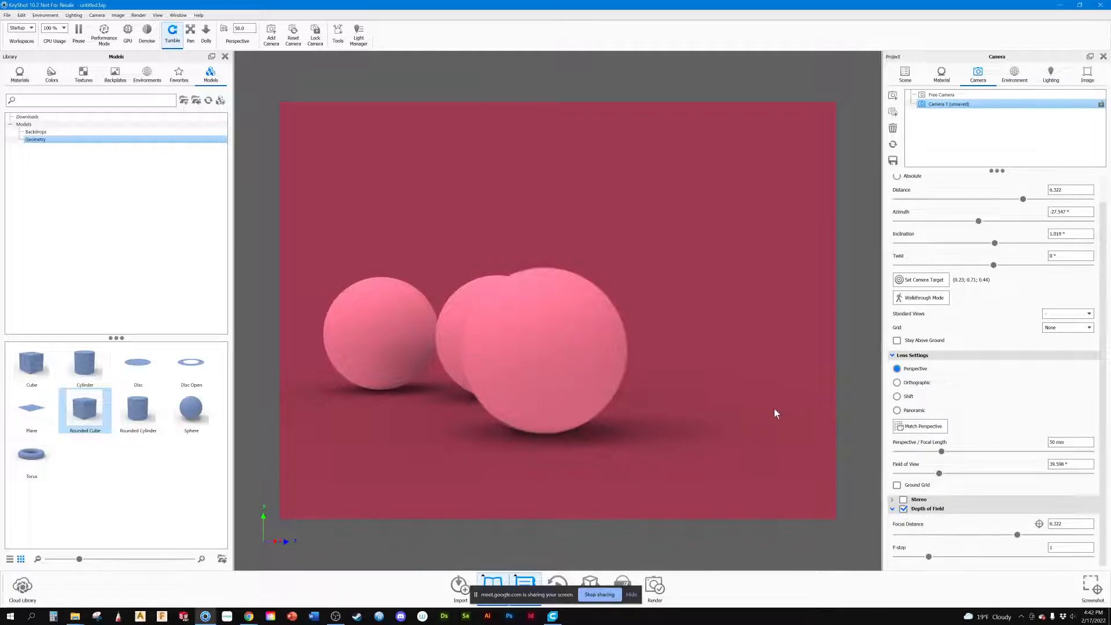
Step: Activate focal point picking and reframe the camera to distance 5.04, azimuth about -25.5° and inclination about 4.5°
left_click(1039, 525)
mouse_move(579, 363)
left_mouse_down()
mouse_move(564, 393)
mouse_move(586, 370)
left_mouse_up()
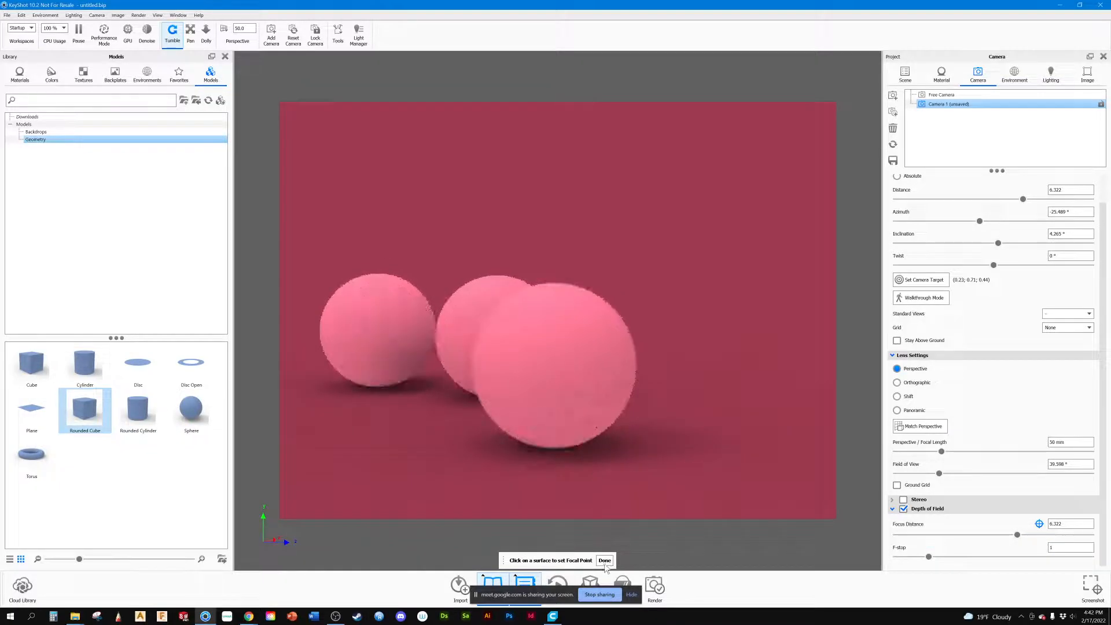
left_click(461, 366)
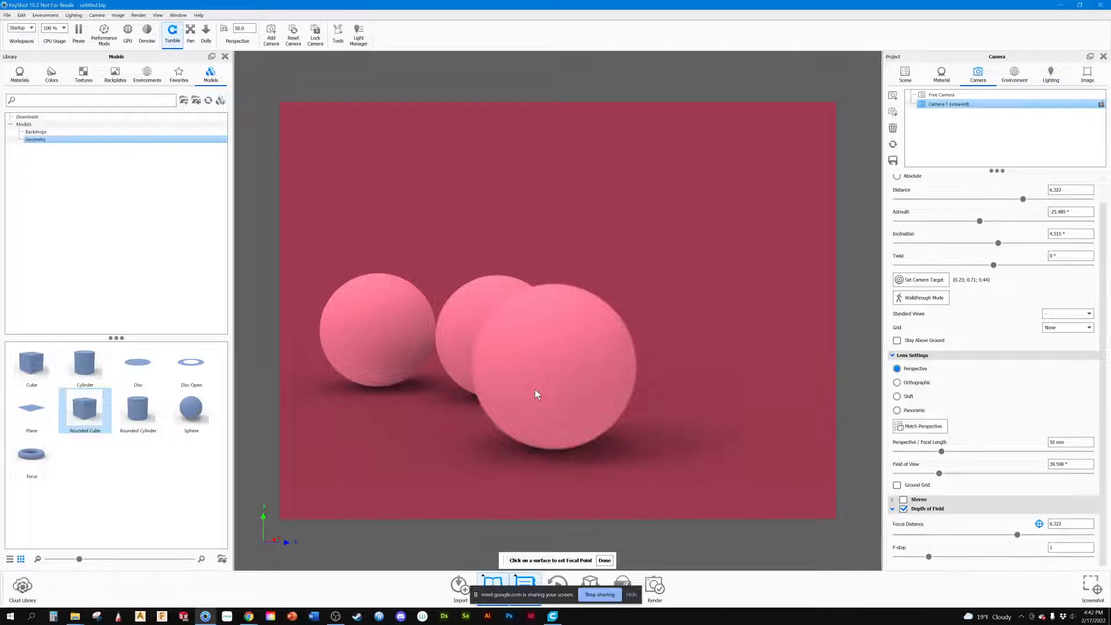
scroll(533, 388, "up", 3)
middle_click_drag(532, 389, 607, 373)
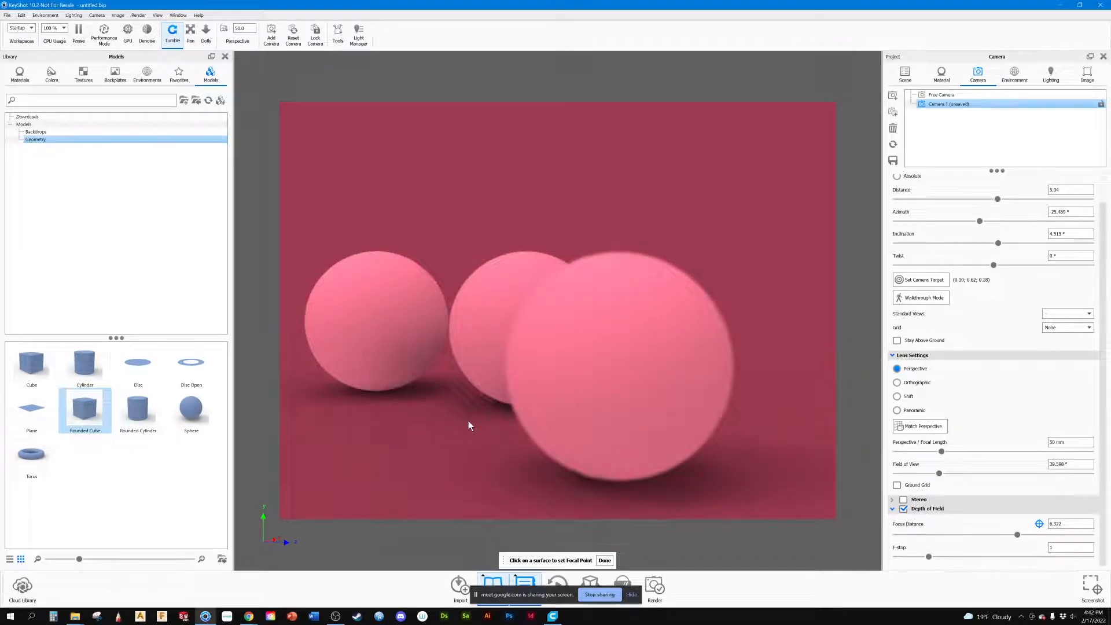
Step: Try focusing on the front and far-left spheres, and test a focus distance of 10 with an F-stop of about 3.1
left_click(476, 346)
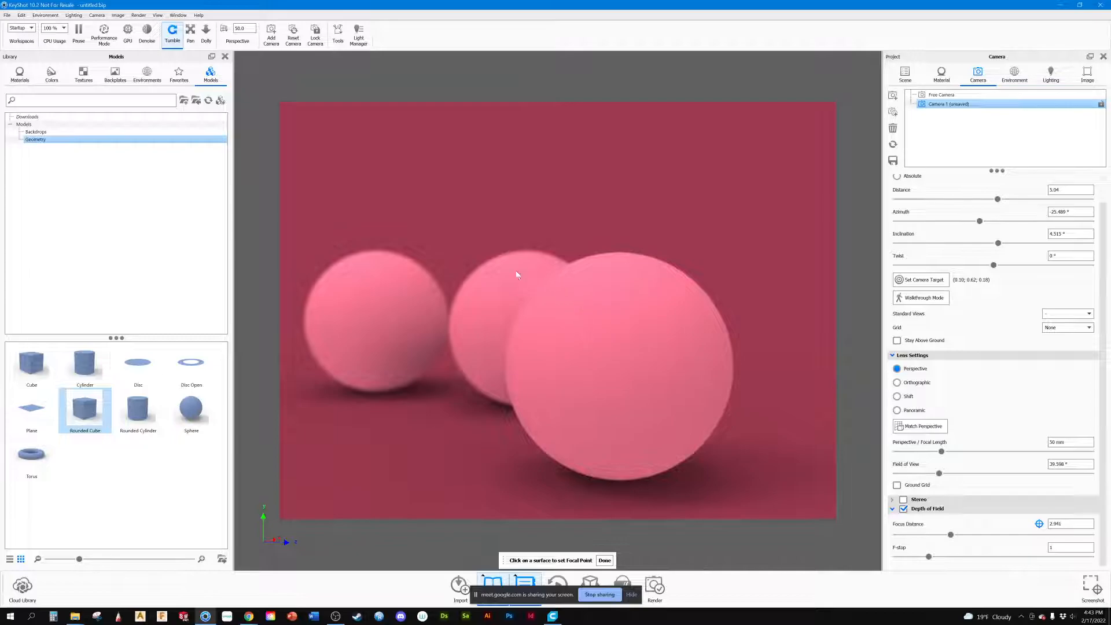
left_click(394, 320)
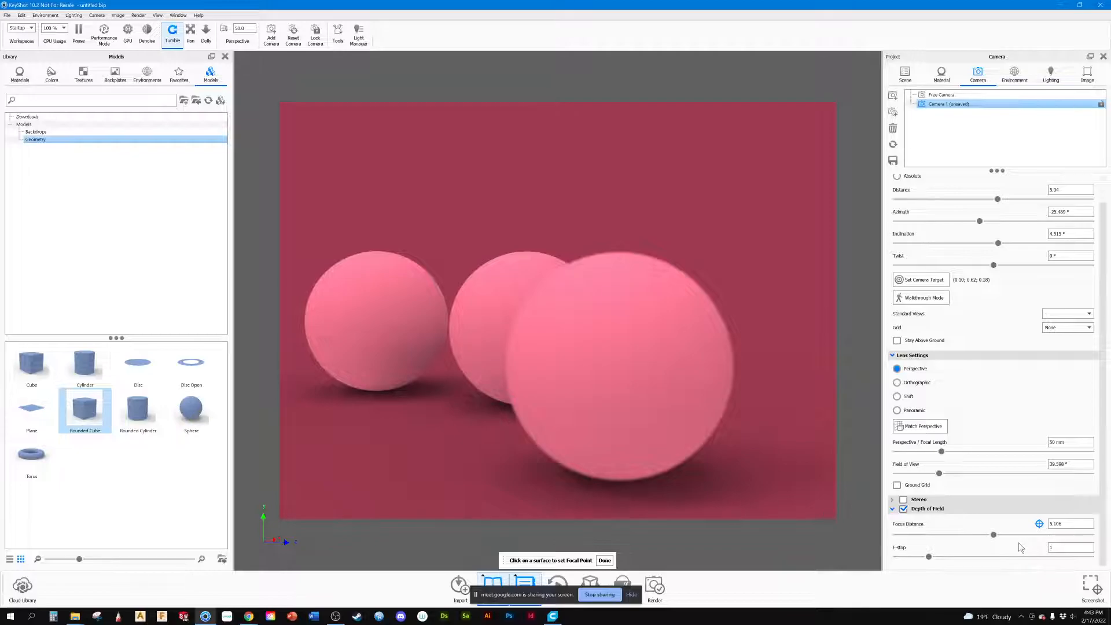
left_click_drag(995, 535, 1108, 550)
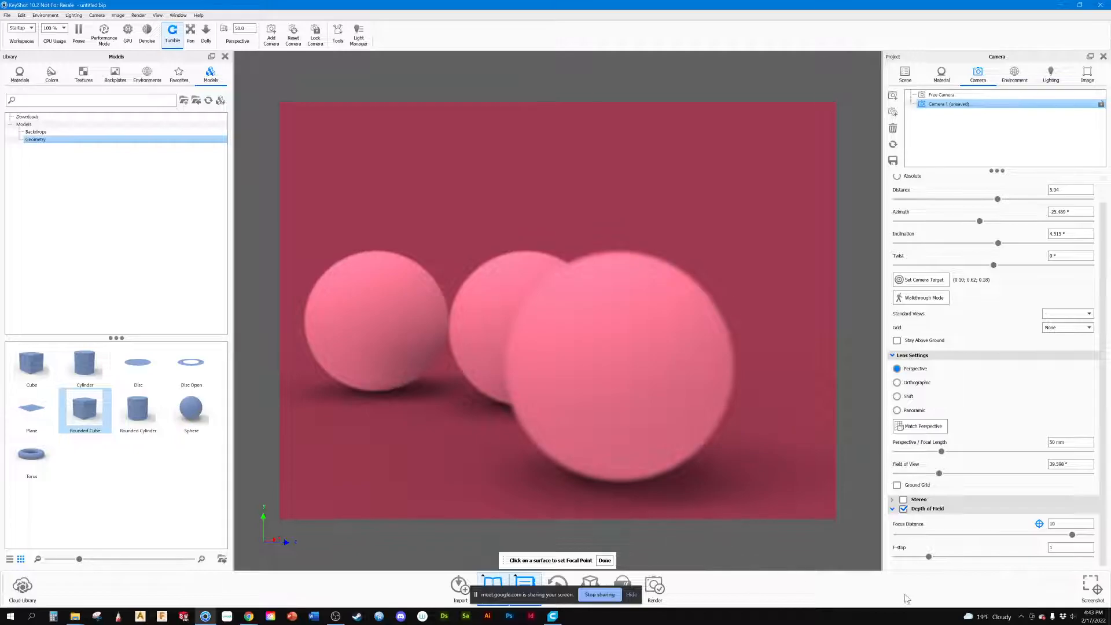
left_click_drag(929, 556, 998, 564)
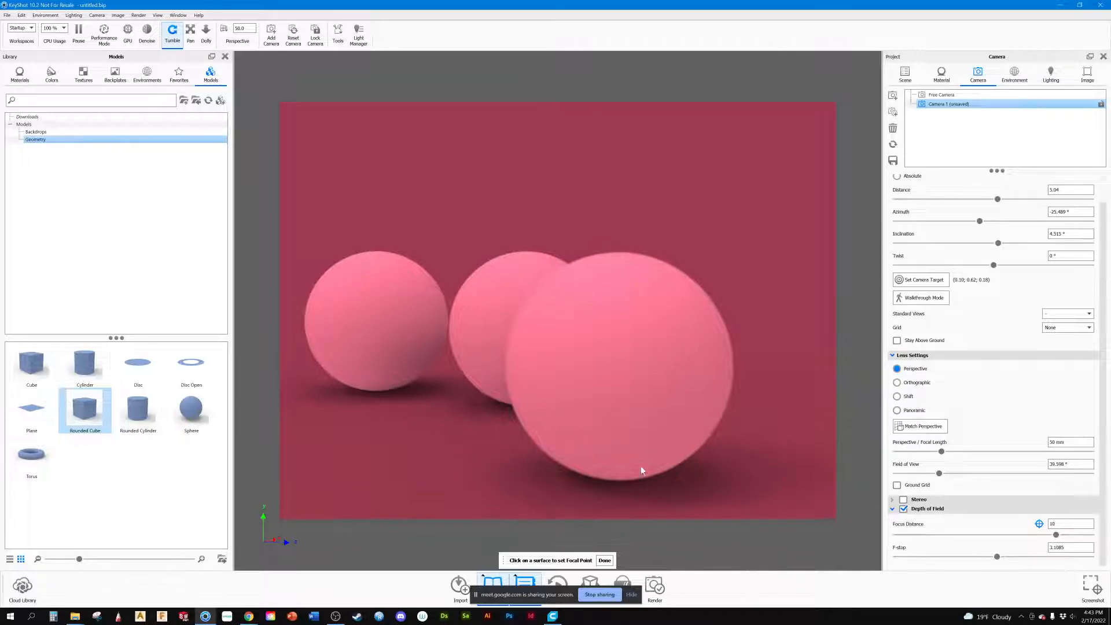
Step: Set the focus distance to about 3.163 and the F-stop to about 0.5949, and end focal point picking
left_click_drag(1055, 534, 945, 535)
left_click_drag(997, 557, 954, 557)
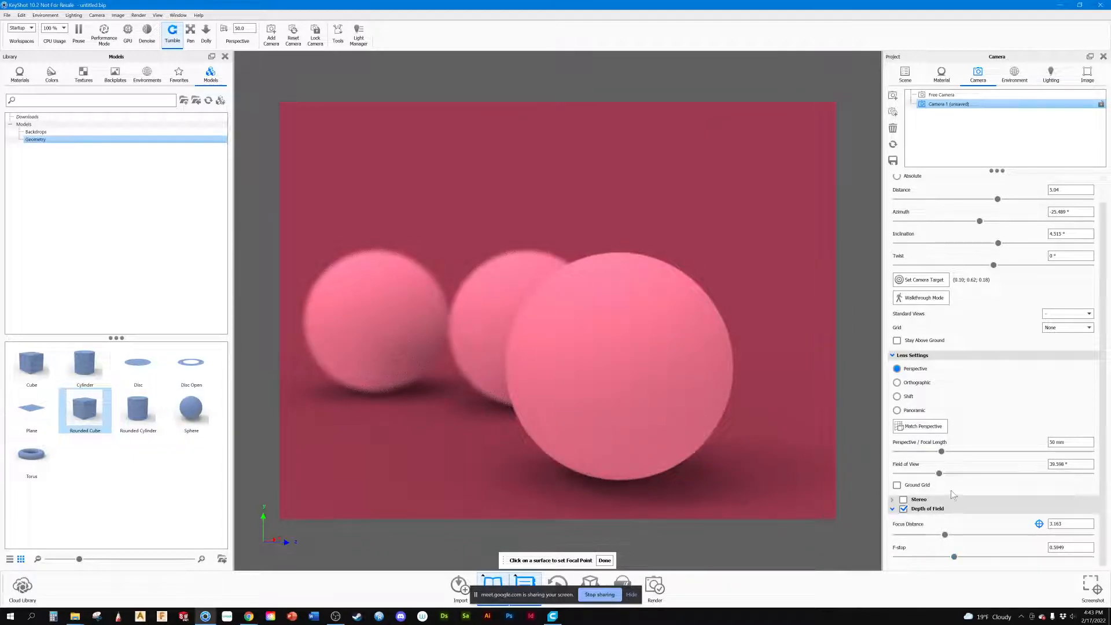
left_click(1039, 524)
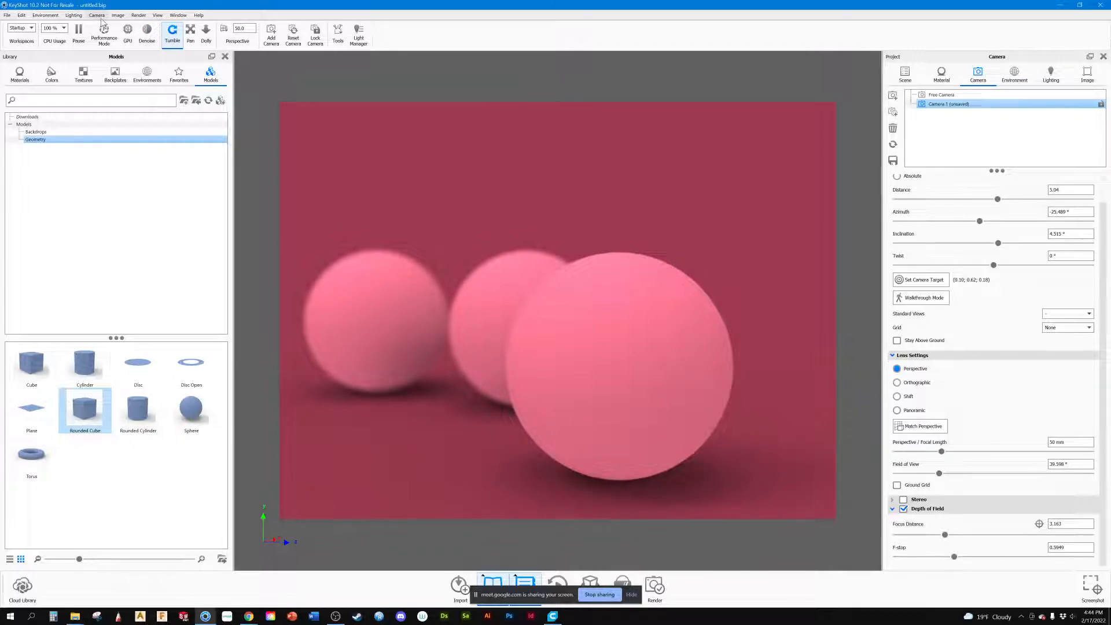
Step: Try ground reflections in the environment, enable occlusion ground shadows, and turn the reflections off again
left_click(47, 15)
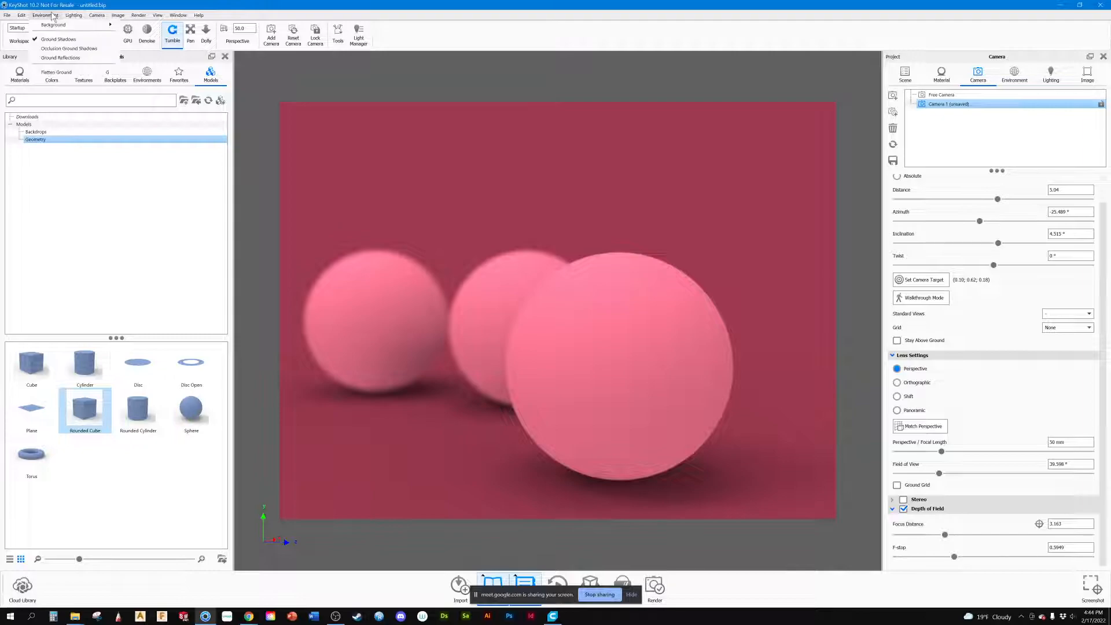
left_click(60, 57)
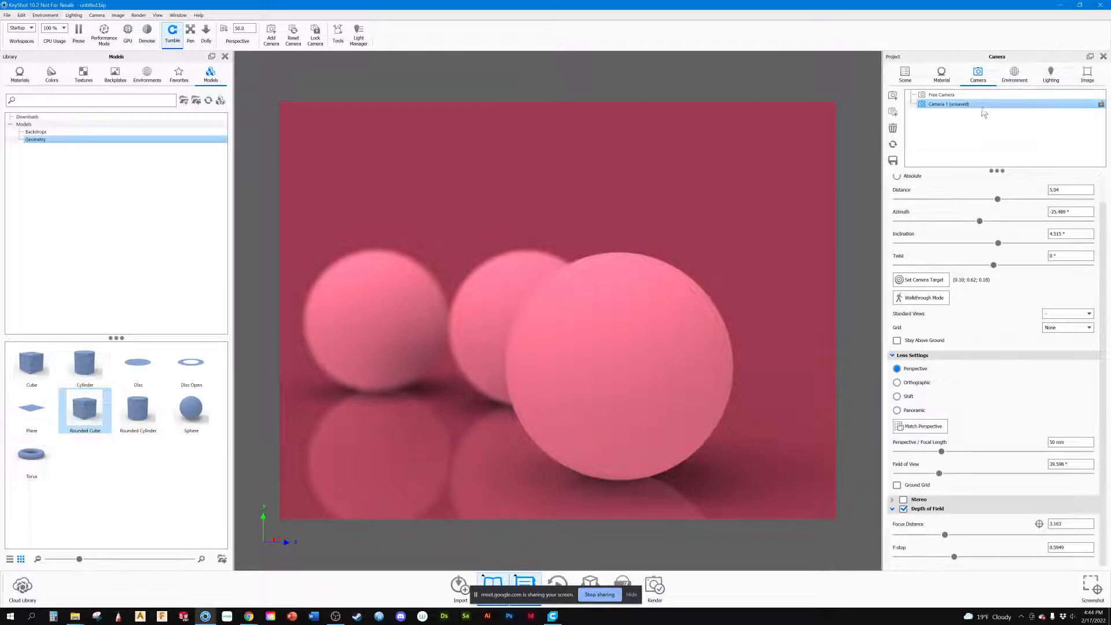
left_click(1013, 75)
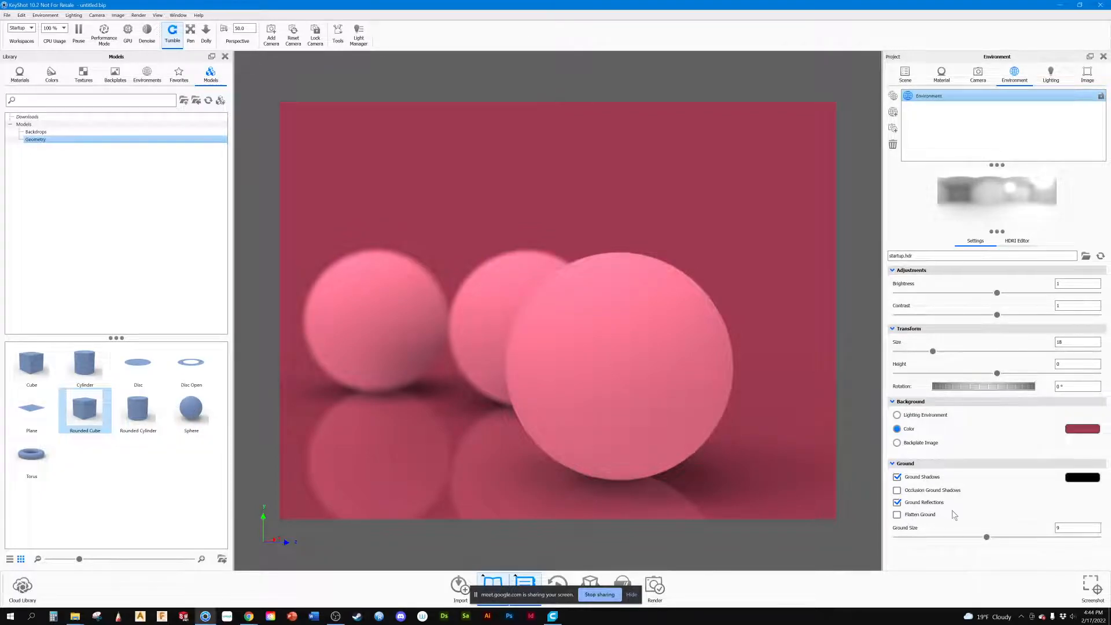
left_click(896, 502)
left_click(896, 502)
left_click(897, 490)
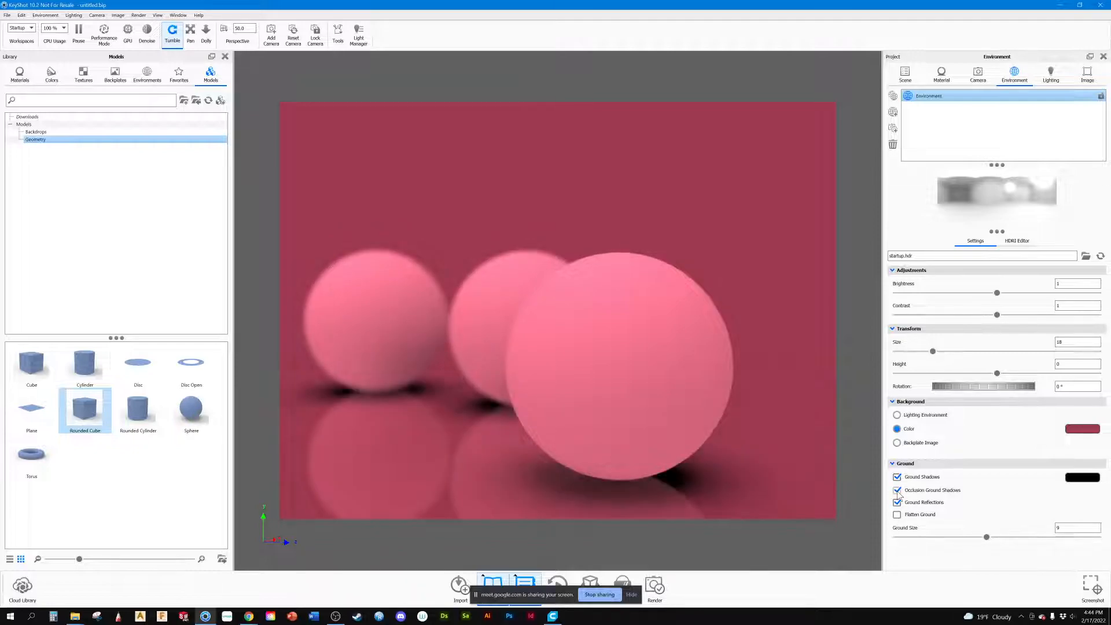
left_click(897, 502)
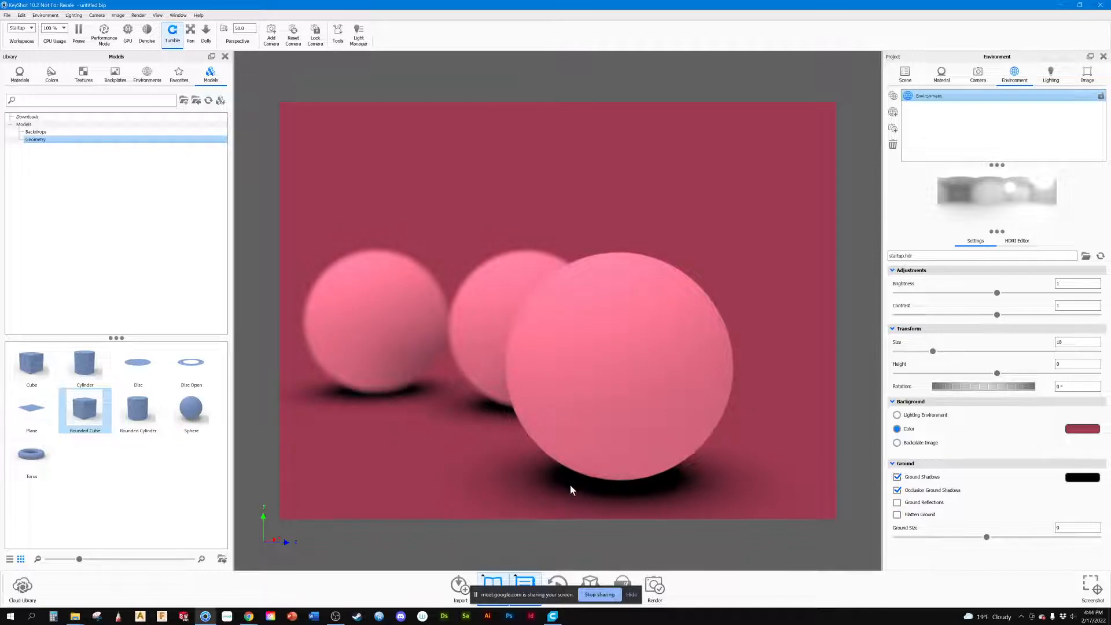
Step: Try near-white #F9F9F8 and mid-grey #939393 as the ground shadow colour, and restore black
left_click(1078, 484)
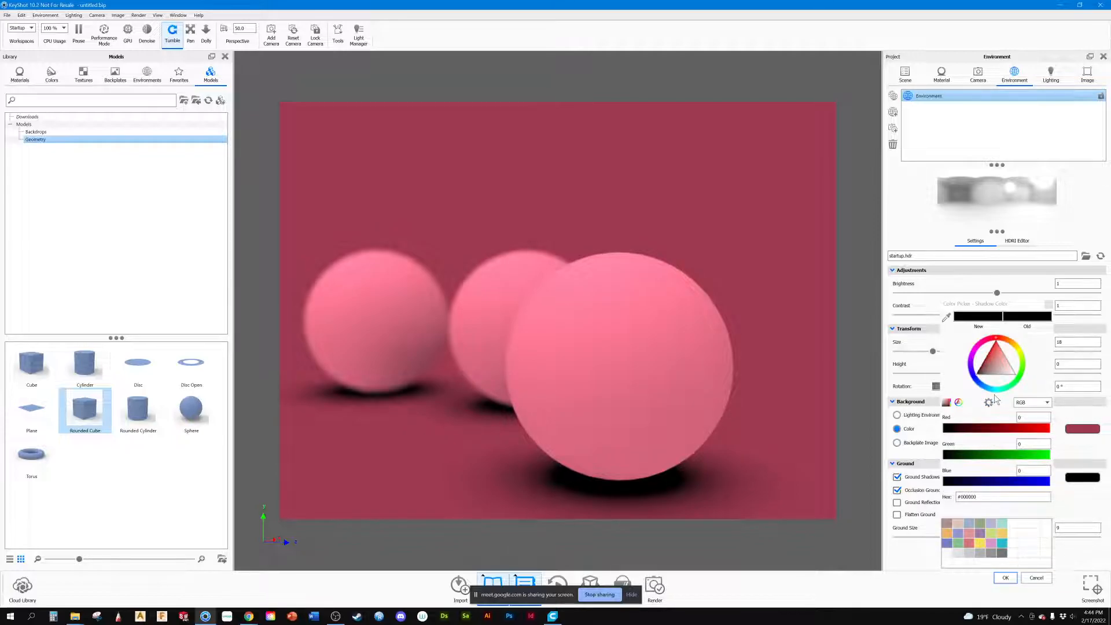
left_click(956, 554)
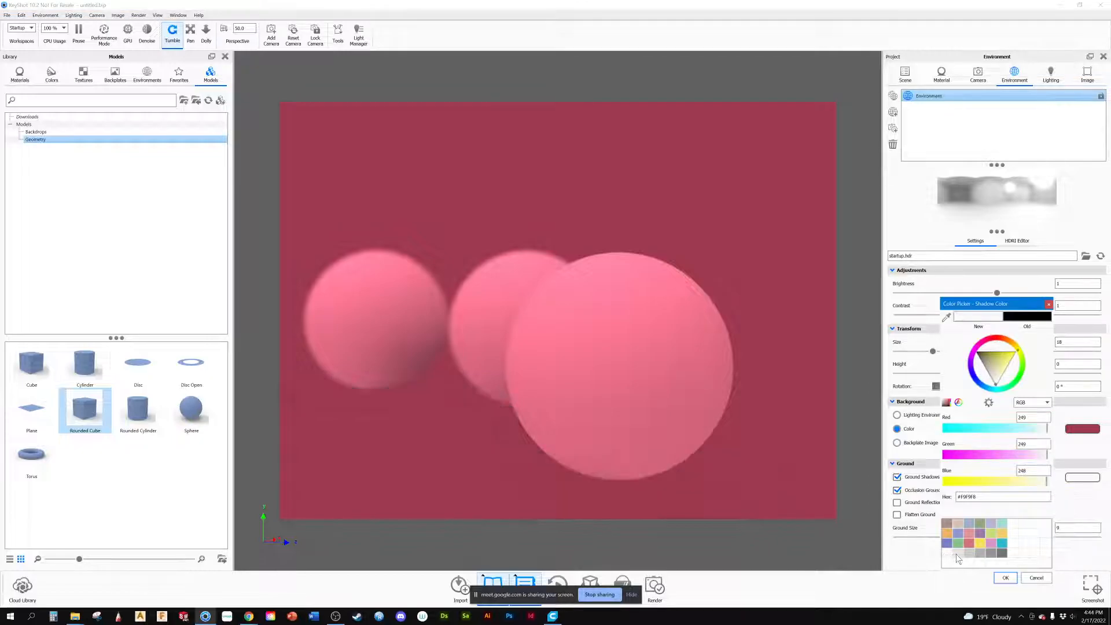
left_click(980, 554)
left_click(991, 554)
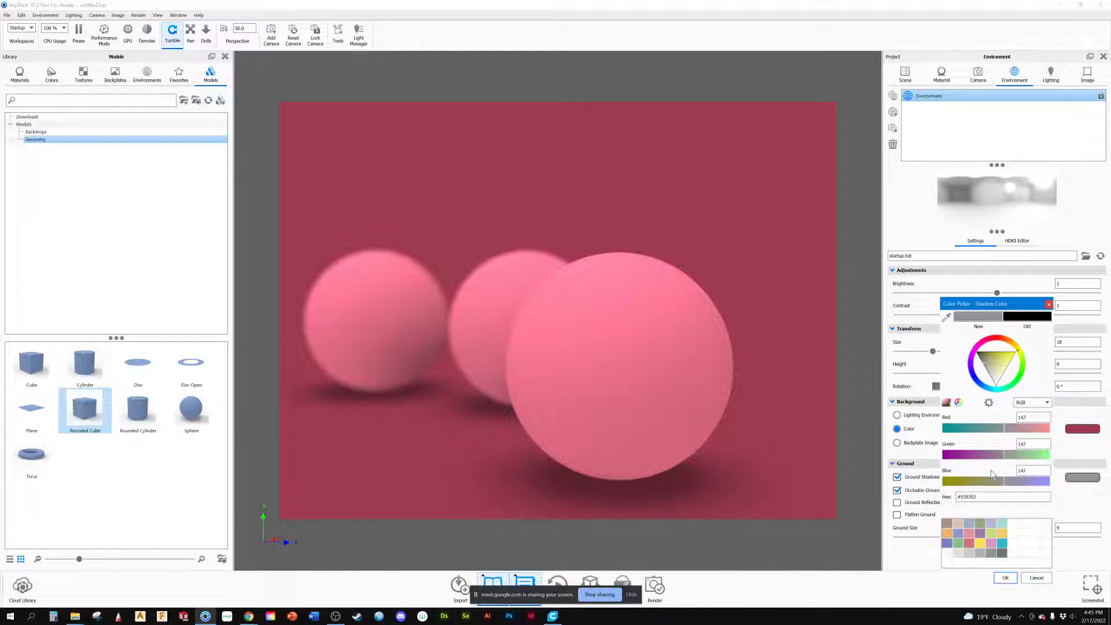
left_click(1026, 318)
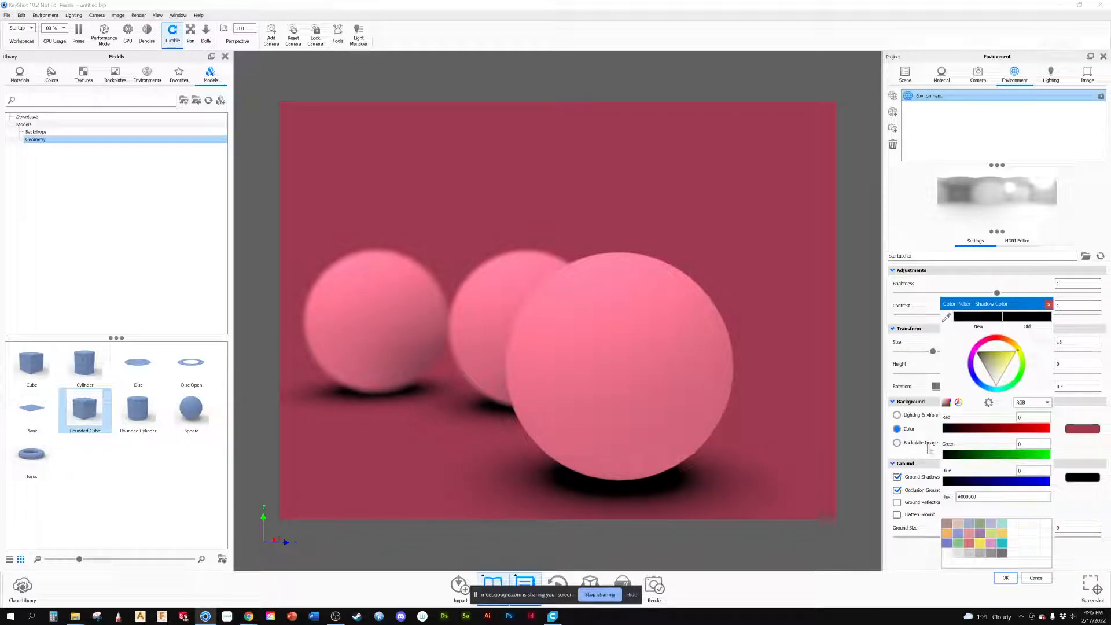
Step: Try two pink palette swatches for the ground shadow colour, and set it to the dark muted pink #6C5659
left_click(969, 543)
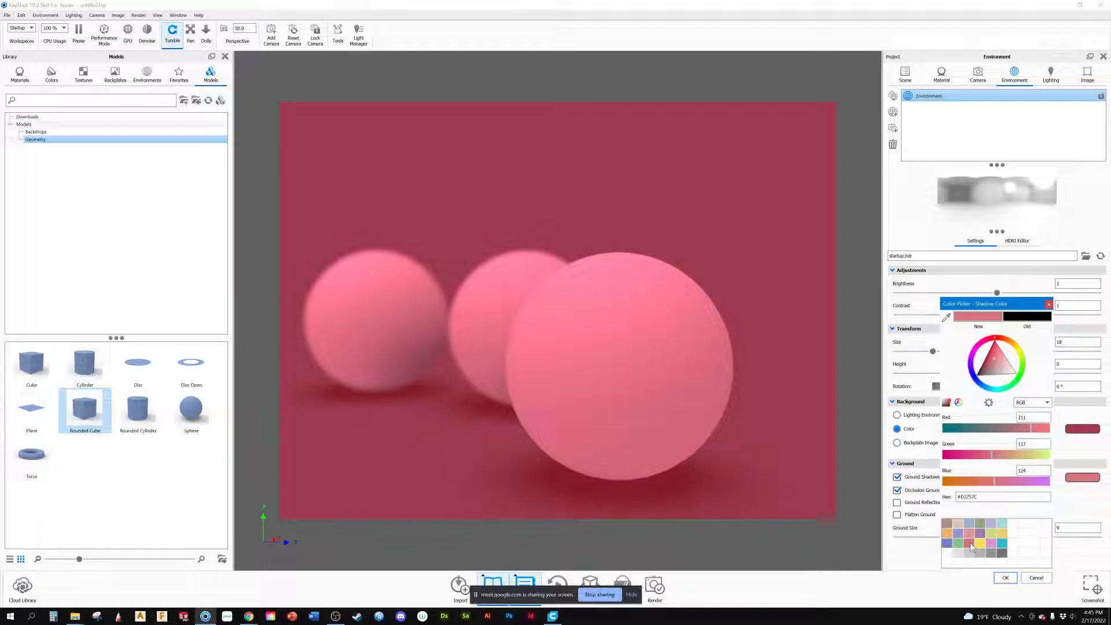
left_click(970, 533)
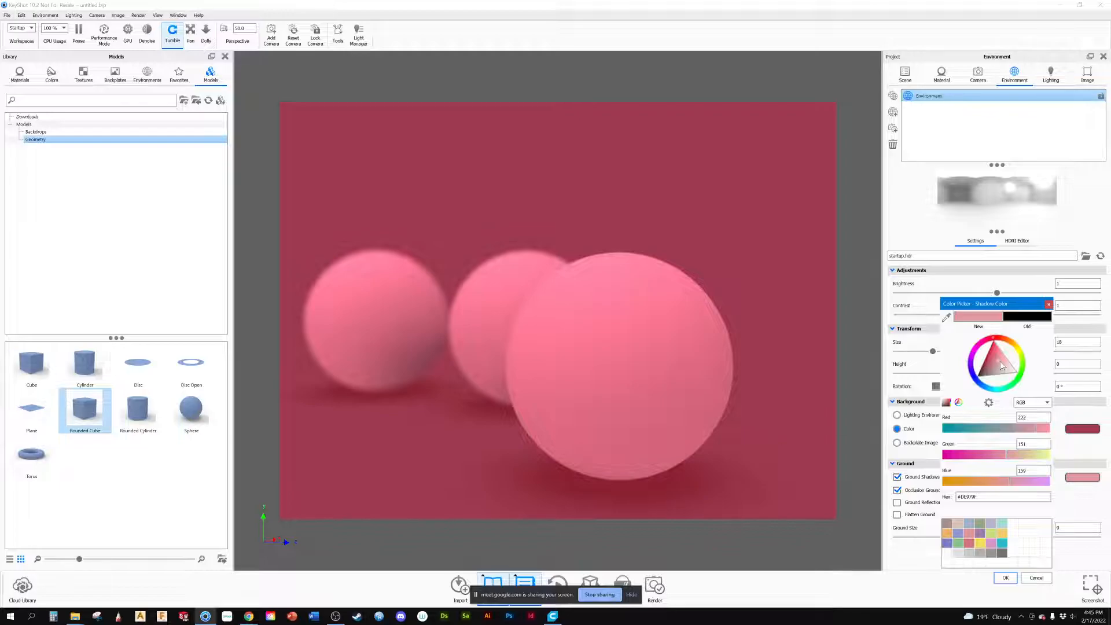
left_click_drag(999, 364, 982, 382)
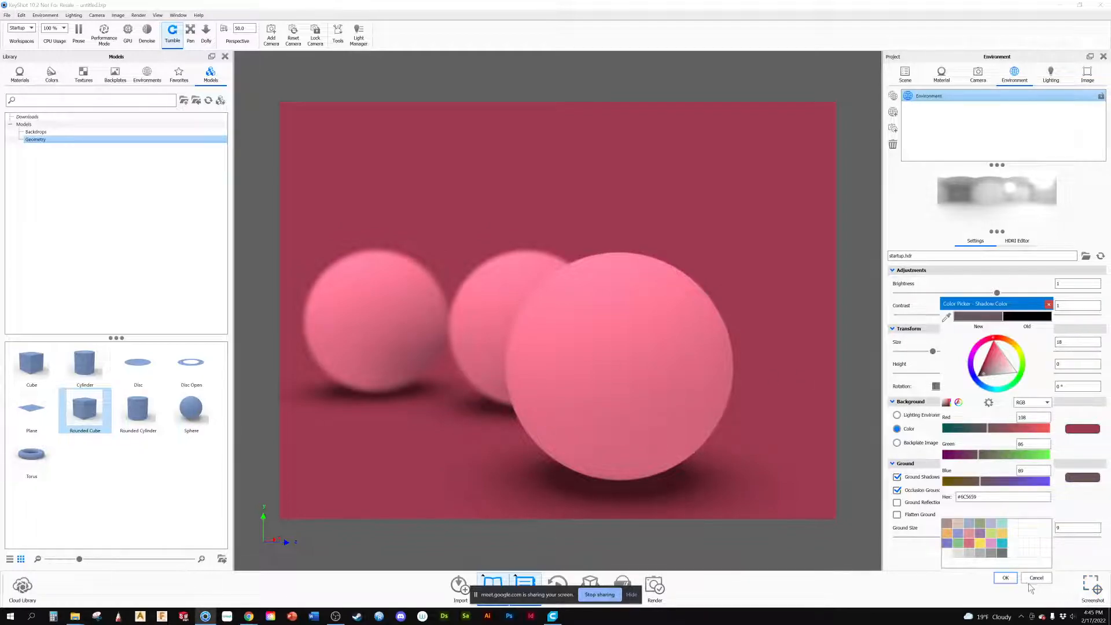
left_click(1005, 577)
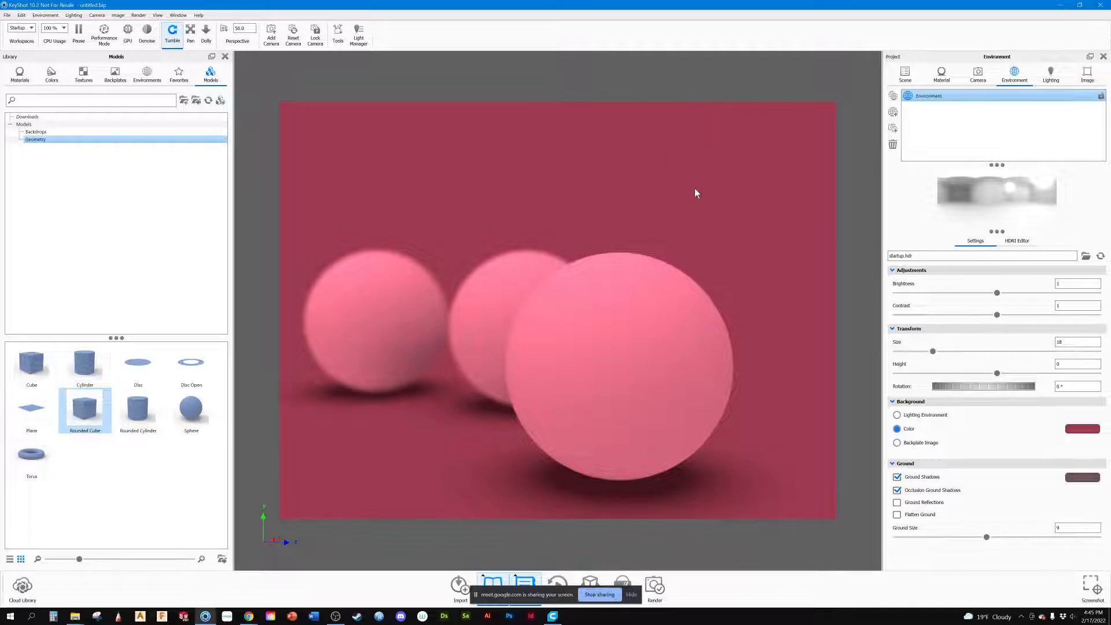
Step: Enable ground reflections, try flattening the ground, and set the ground size to about 15.44
left_click_drag(592, 203, 629, 190)
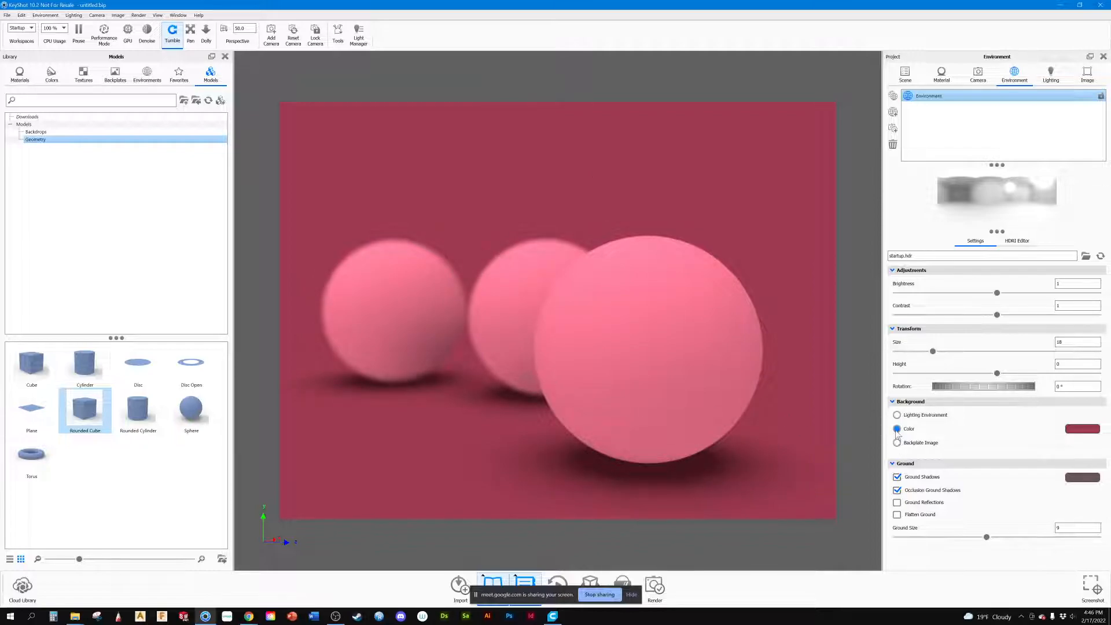
left_click(897, 503)
left_click(897, 516)
left_click(897, 515)
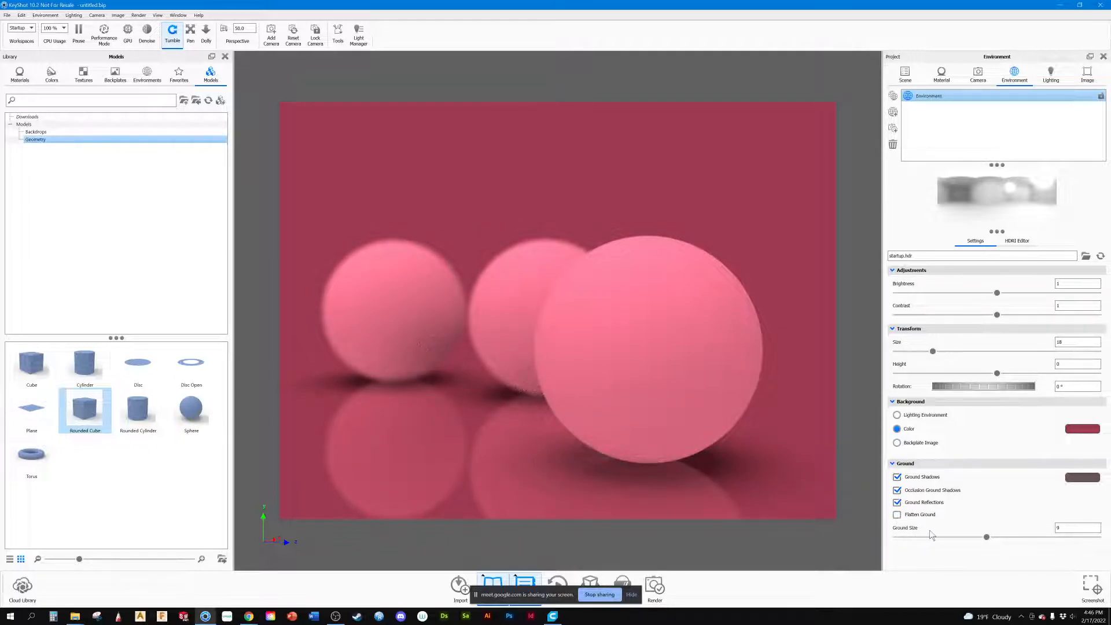
left_click_drag(985, 538, 1051, 537)
left_click_drag(508, 469, 488, 446)
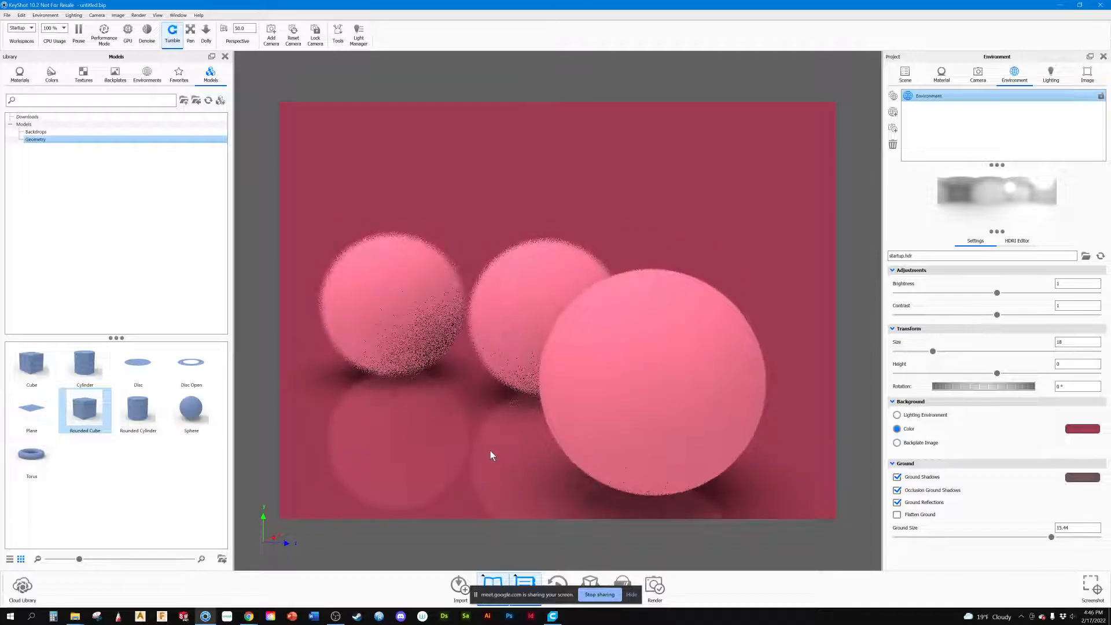
Step: Add a Plane beneath the spheres, set its scale to 1000, and open its material for editing
left_click_drag(31, 408, 909, 345)
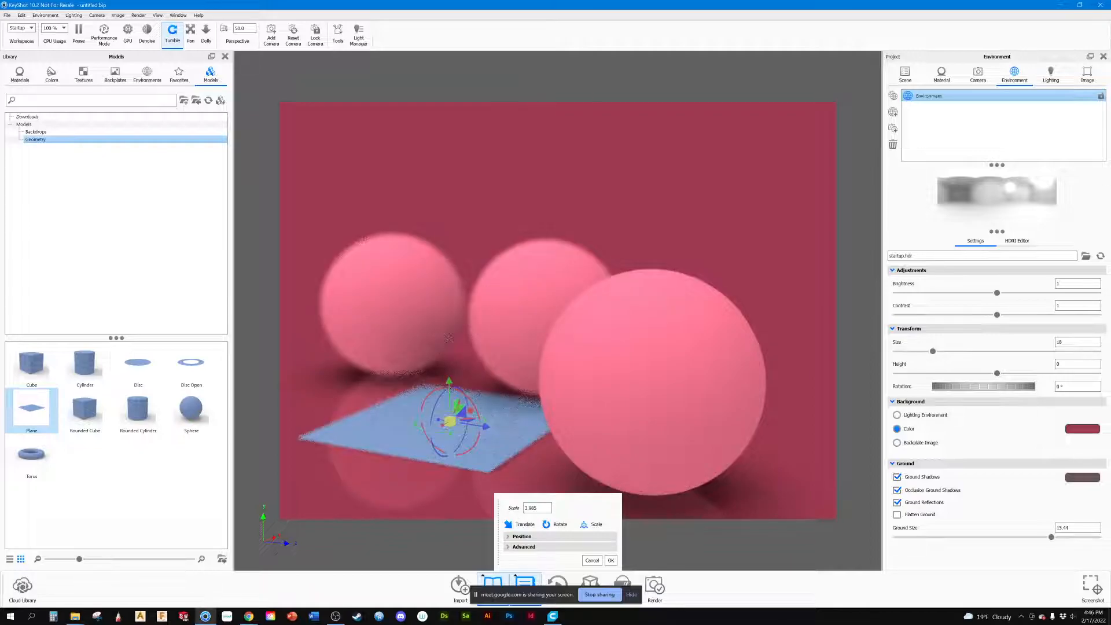
double_click(536, 507)
type("1")
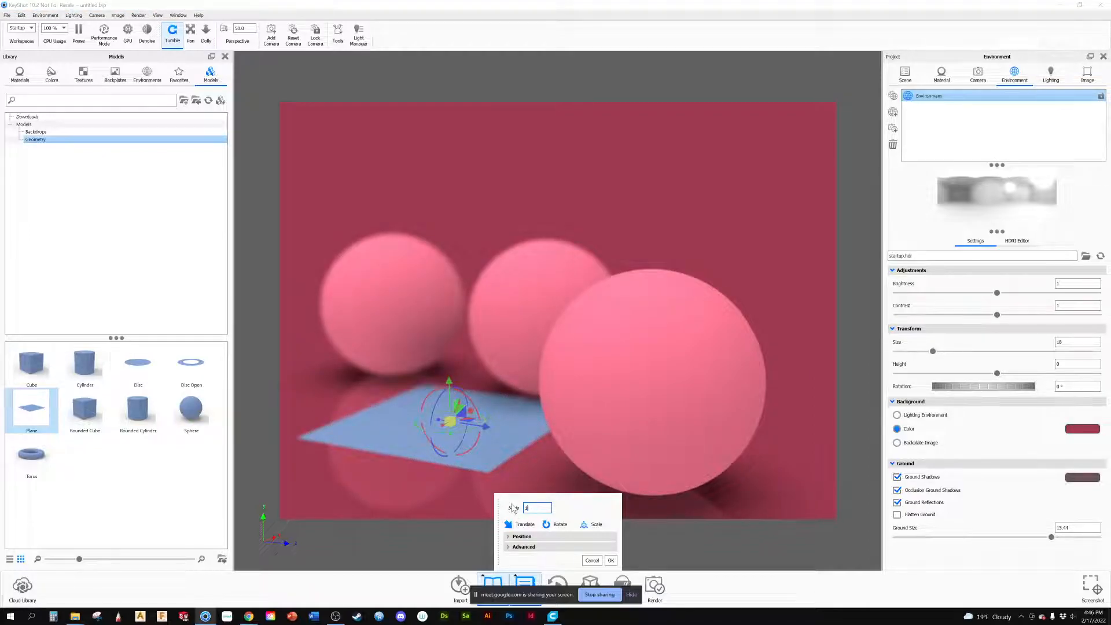
type("000")
key("Return")
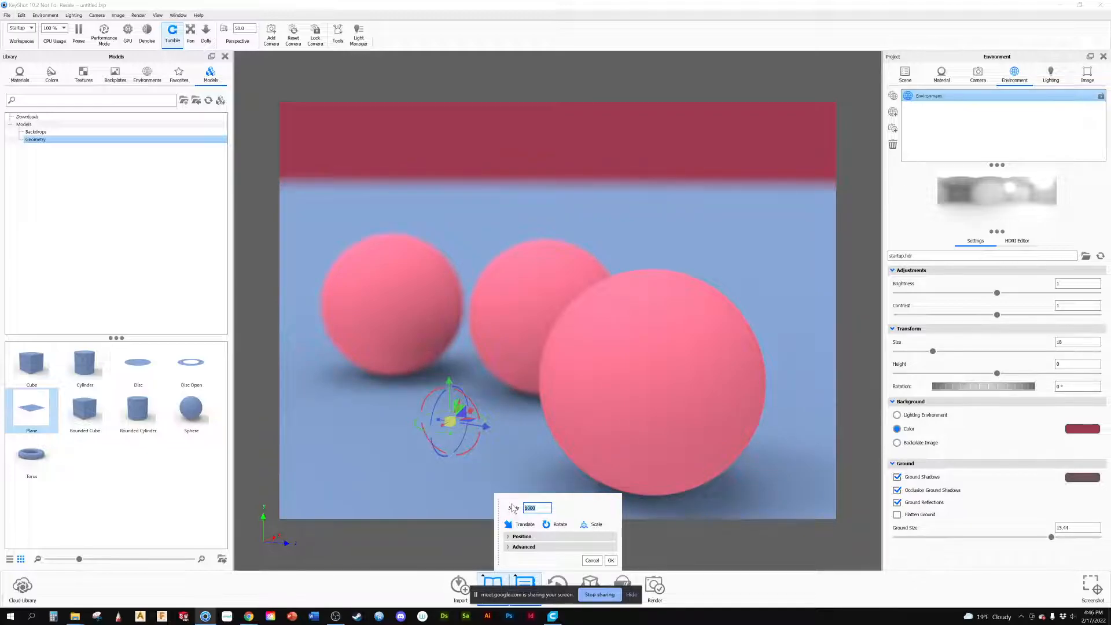
left_click(512, 357)
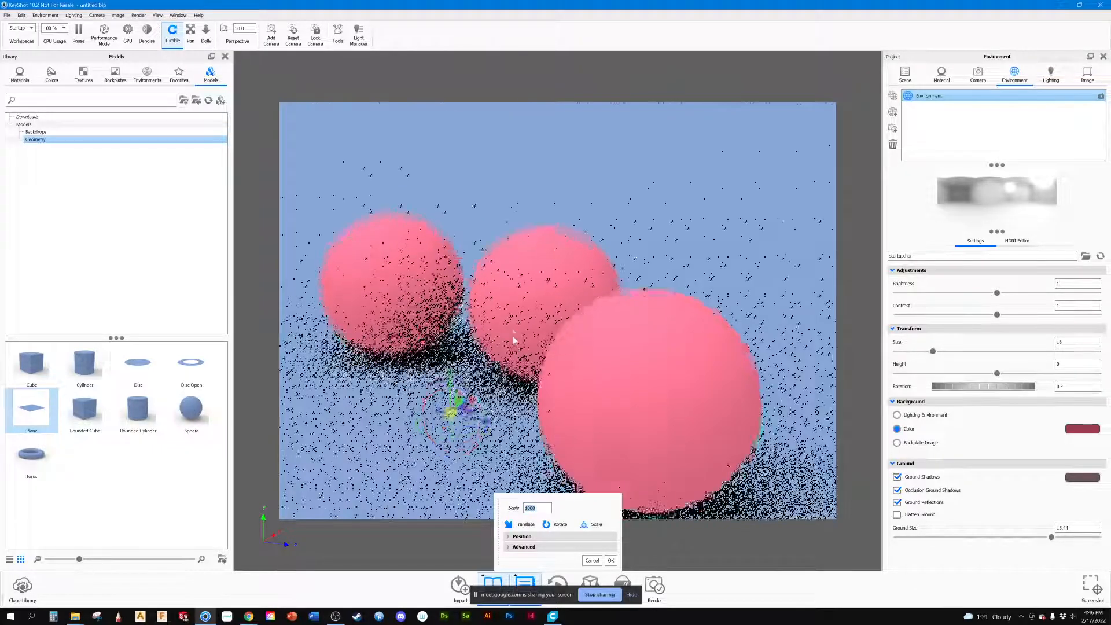
left_click(611, 560)
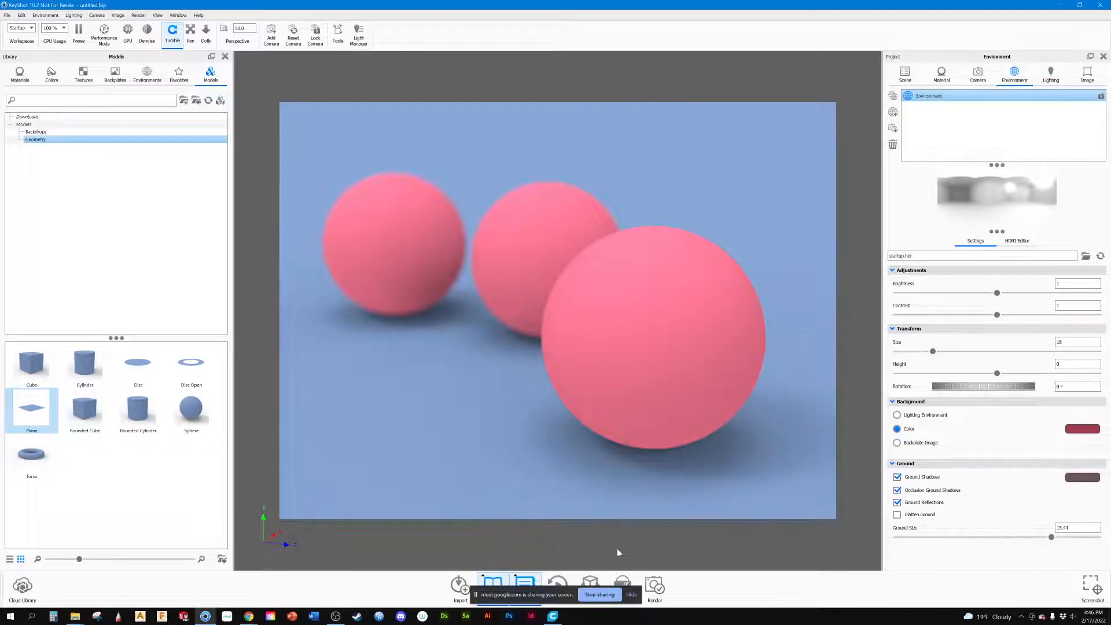
double_click(492, 405)
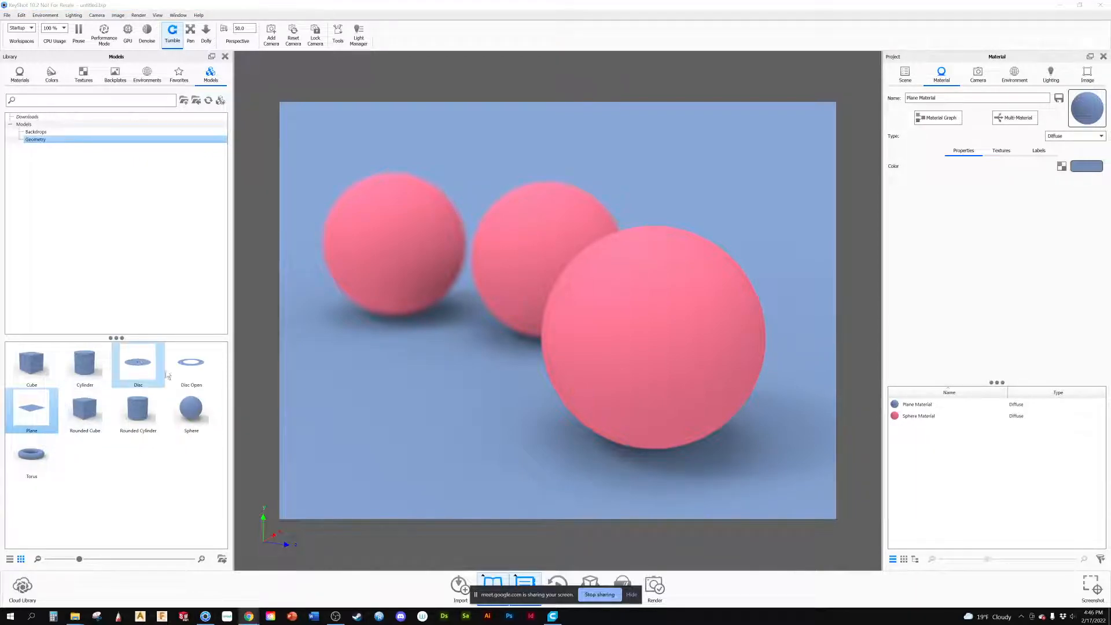
Step: Examine the Miro reference board and the Adobe Color UI/UX trends page in Chrome, and return to KeyShot
mouse_move(254, 612)
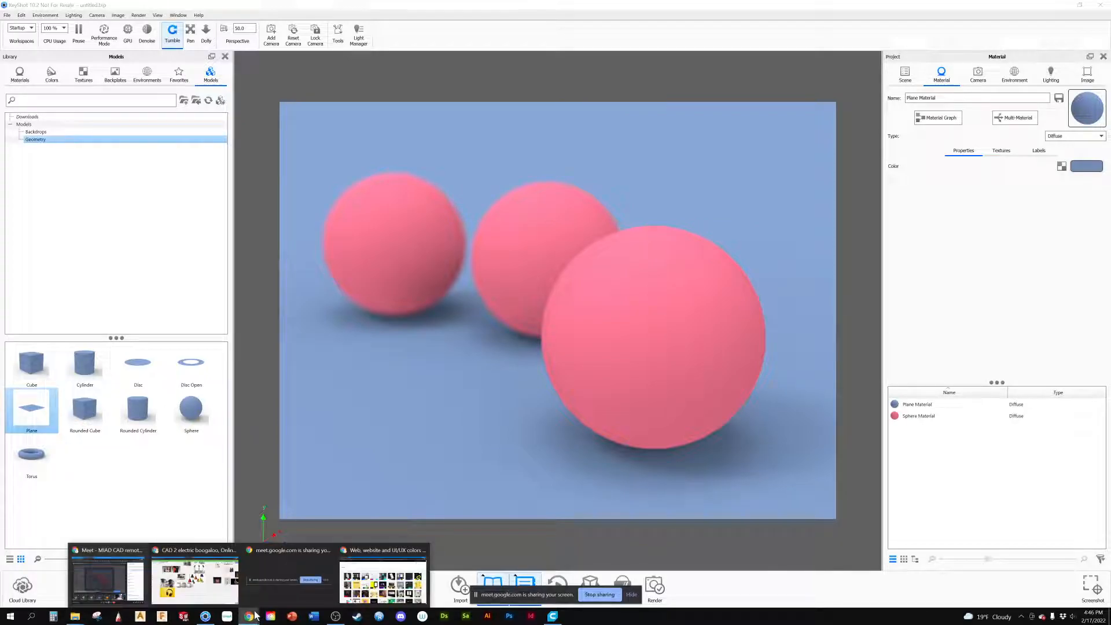
left_click(191, 568)
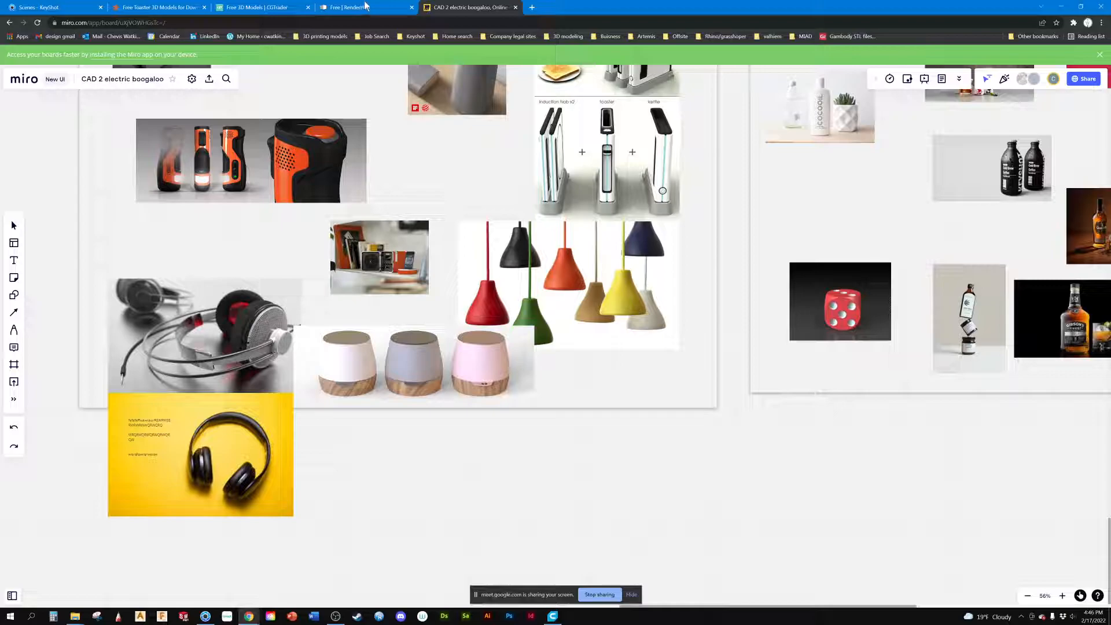
left_click(1060, 6)
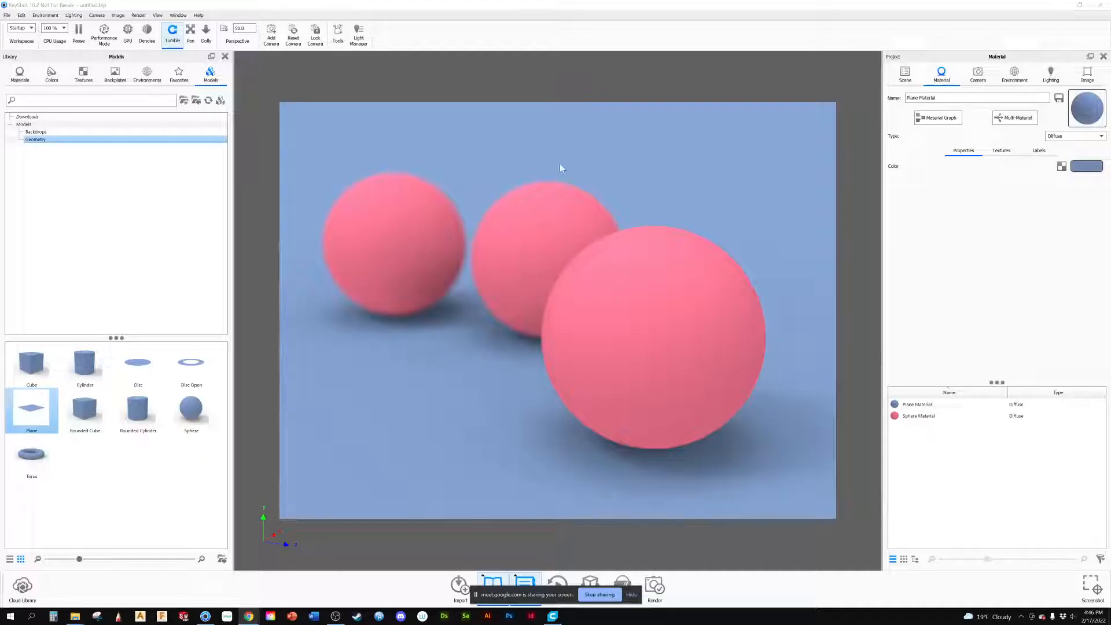
mouse_move(255, 621)
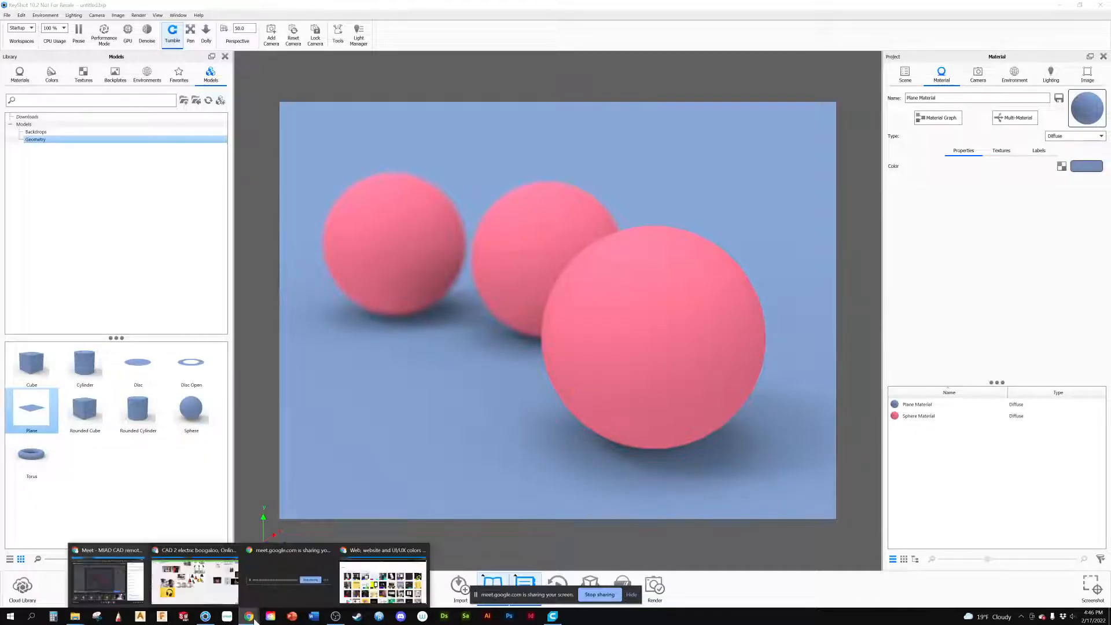
left_click(374, 547)
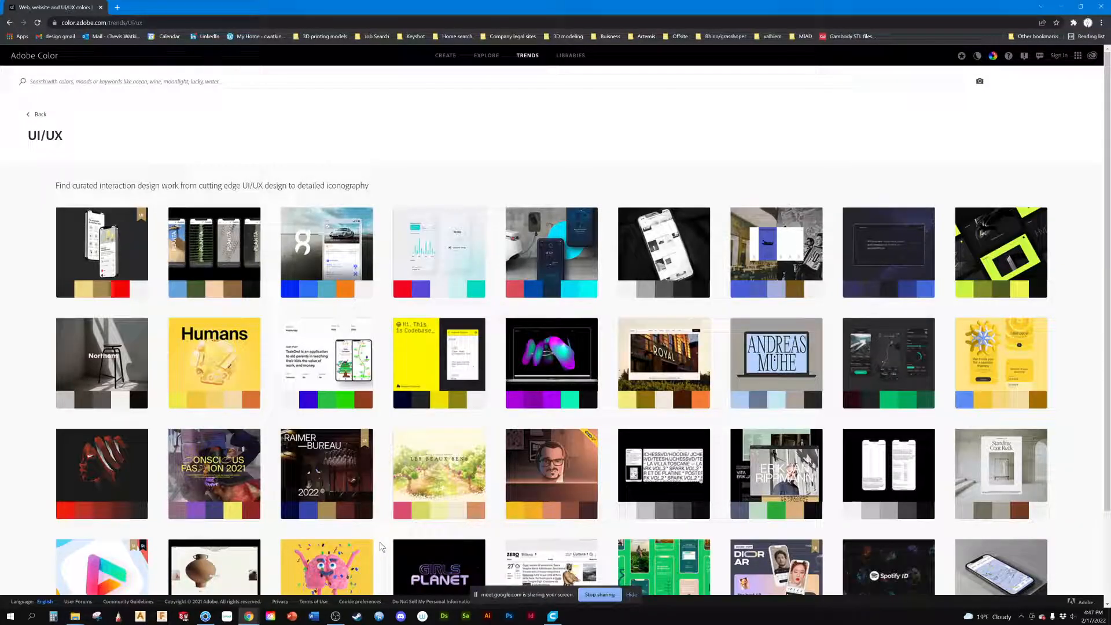
left_click(1060, 7)
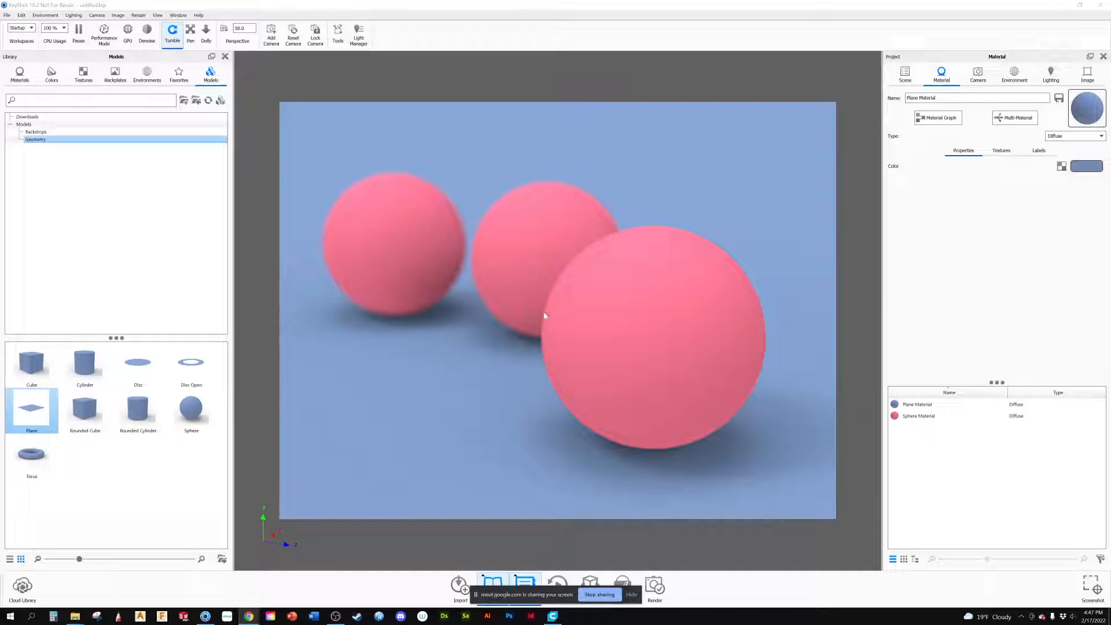
mouse_move(250, 618)
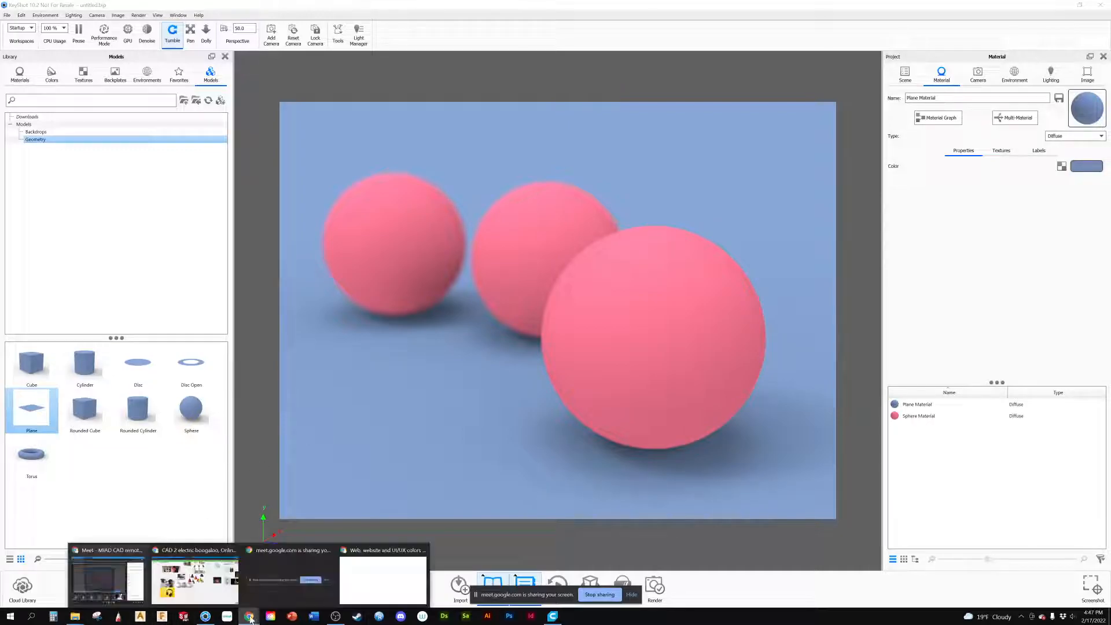
left_click(193, 557)
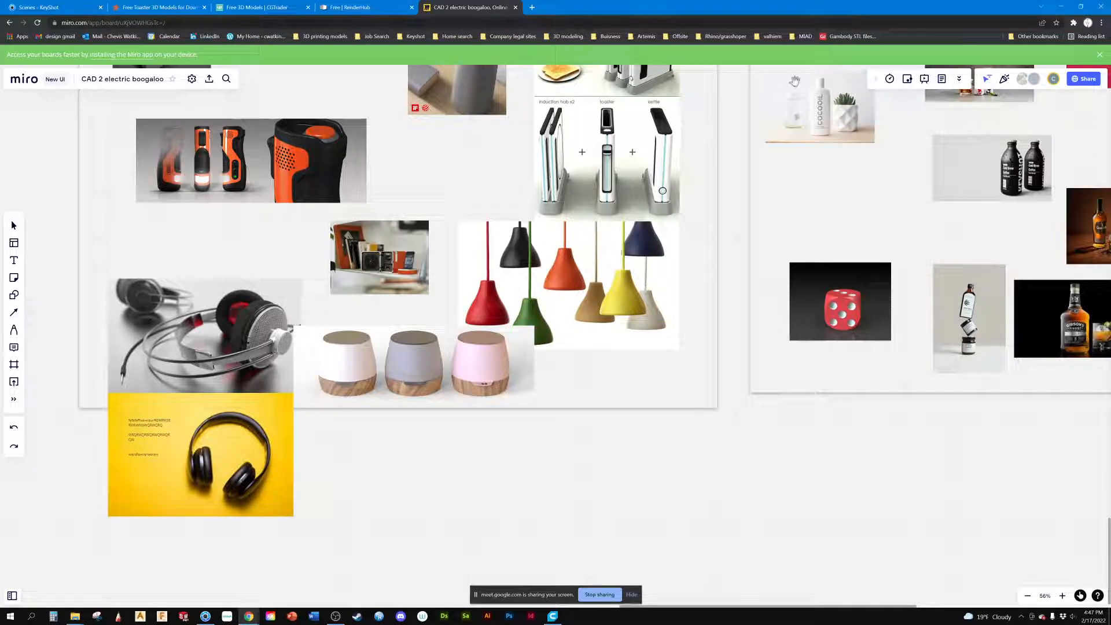
left_click(1060, 6)
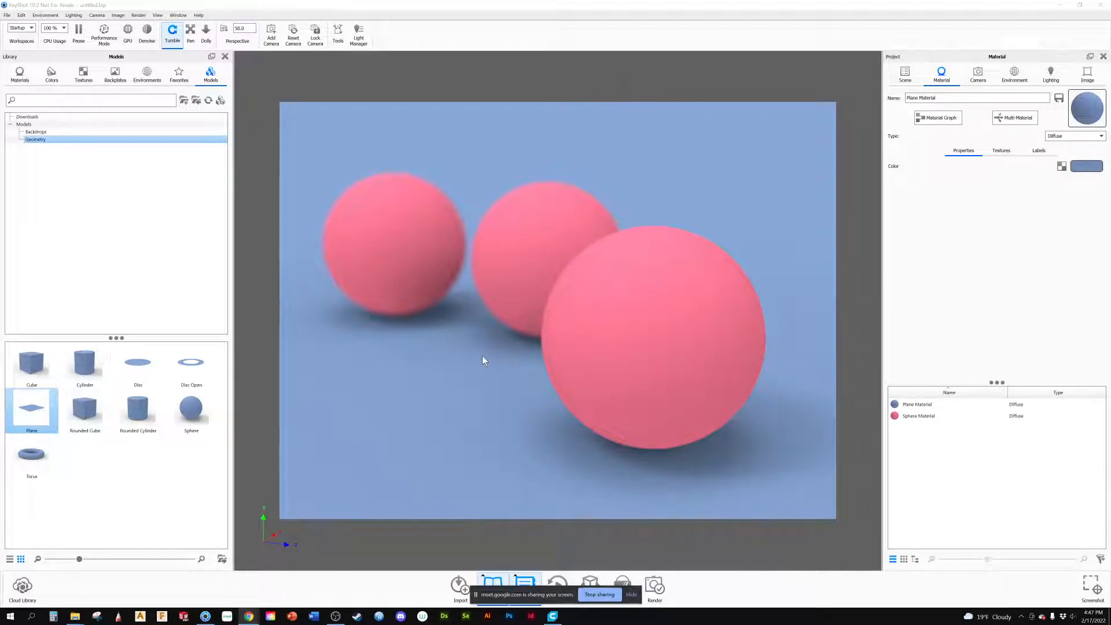
Step: Change the plane's material type to Plastic with a refractive index of about 2.678 and a roughness of about 0.131
left_click(1059, 138)
left_click(1059, 141)
left_click(1059, 137)
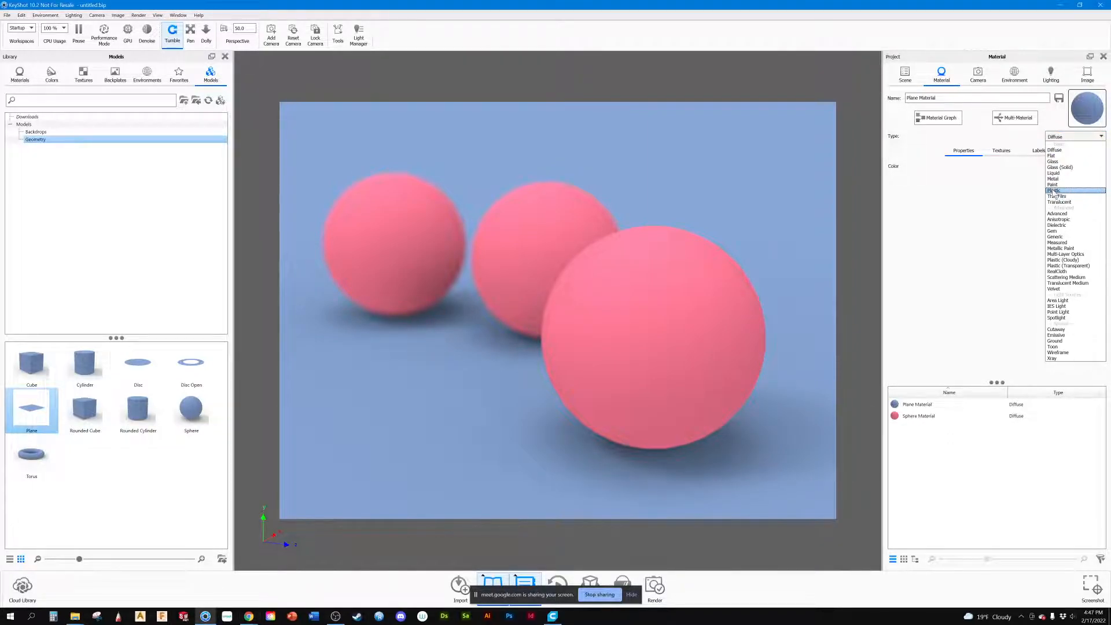
left_click(1053, 190)
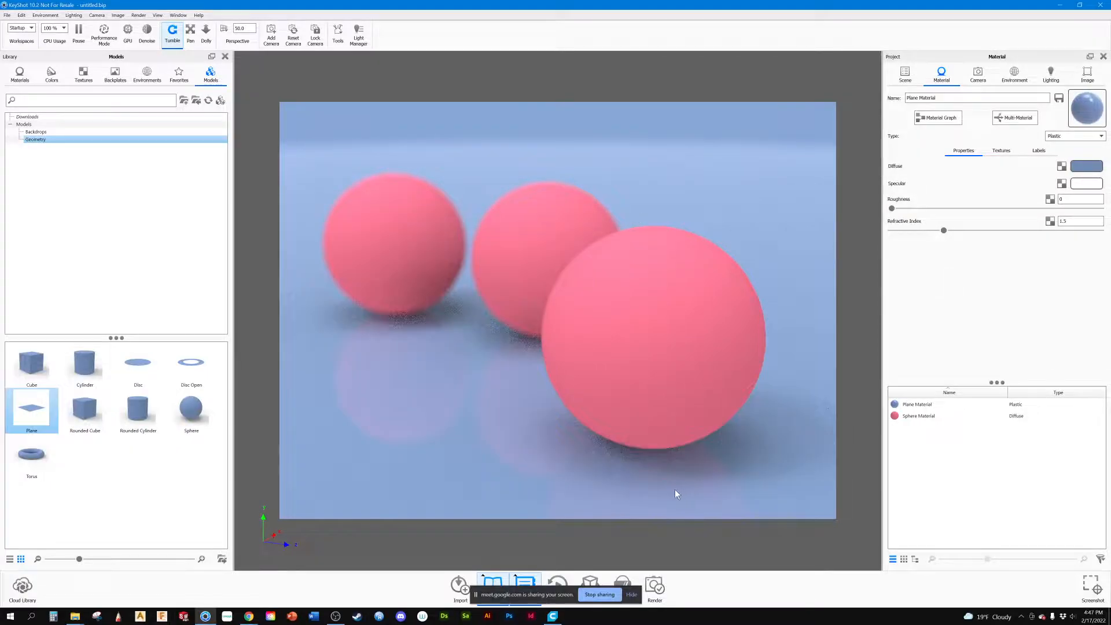
left_click(912, 406)
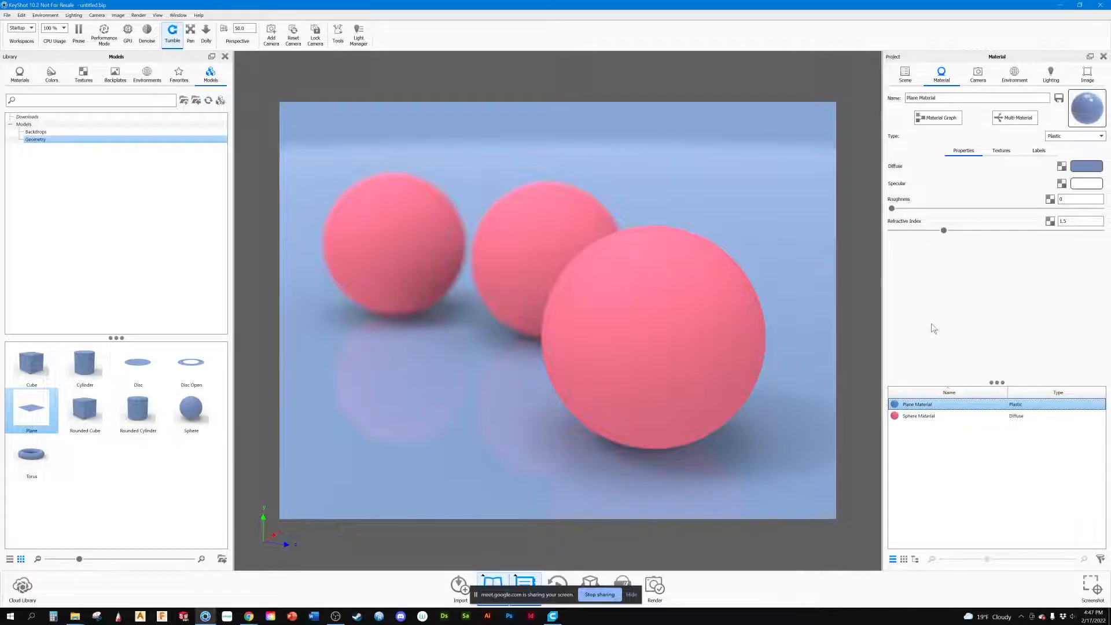
left_click_drag(943, 230, 1067, 231)
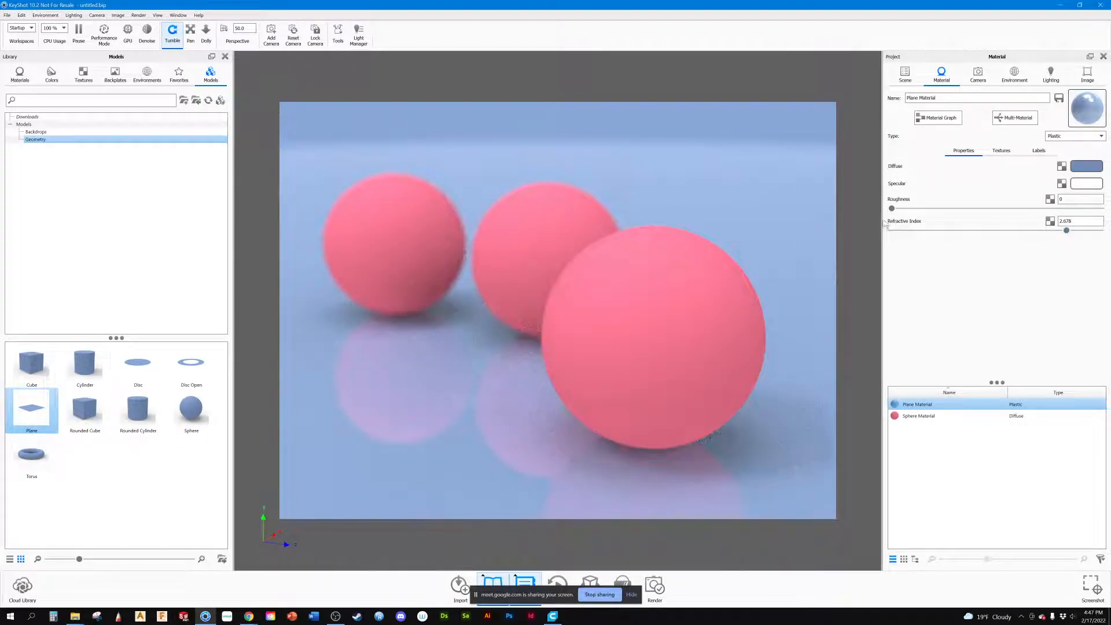
left_click_drag(893, 209, 983, 210)
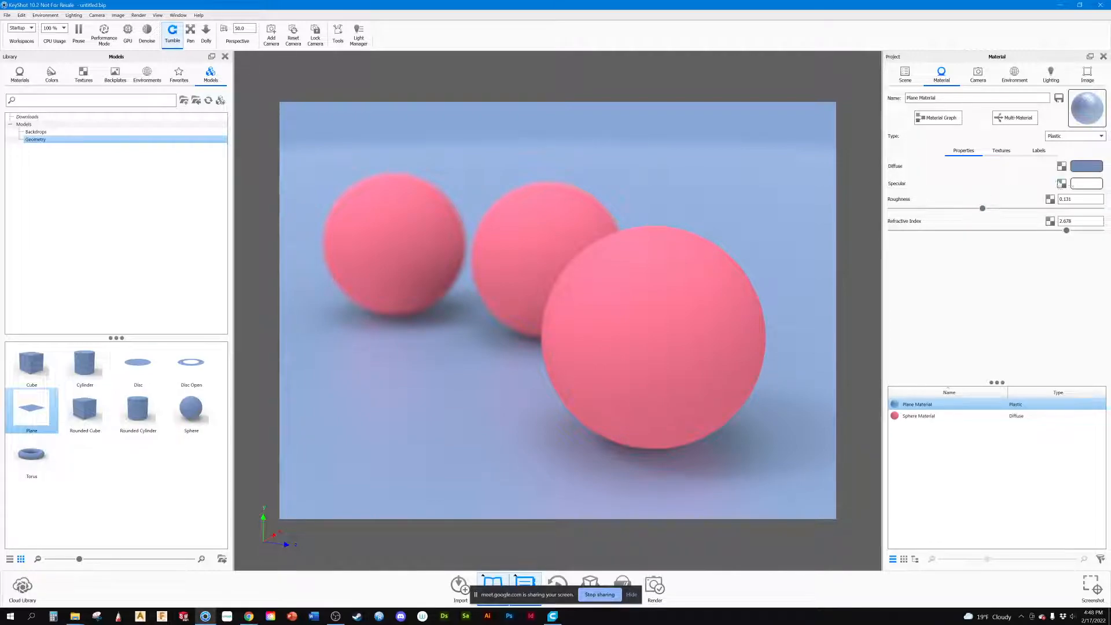
Step: Try black #000000 as the plane's diffuse colour, and cancel the colour change
left_click(1084, 166)
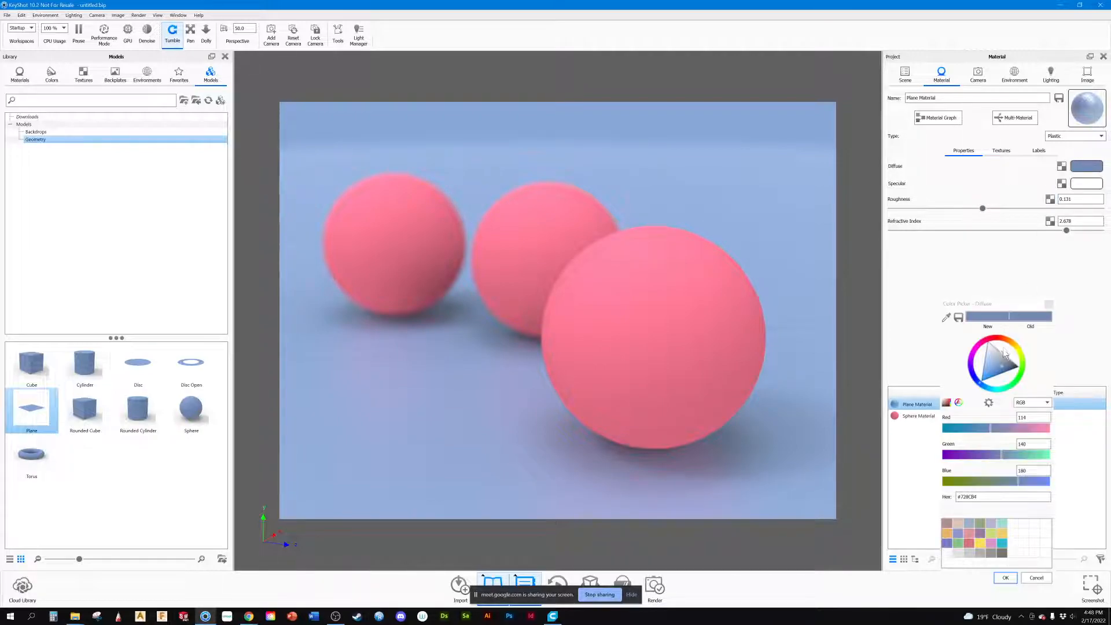
left_click_drag(1001, 365, 1033, 368)
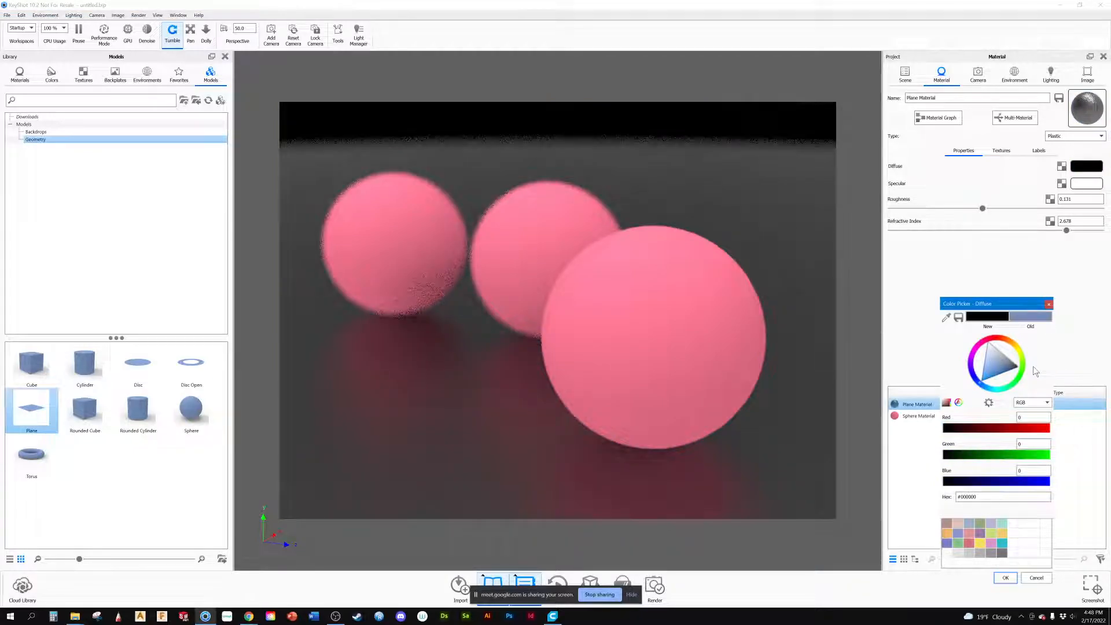
left_click_drag(610, 218, 605, 230)
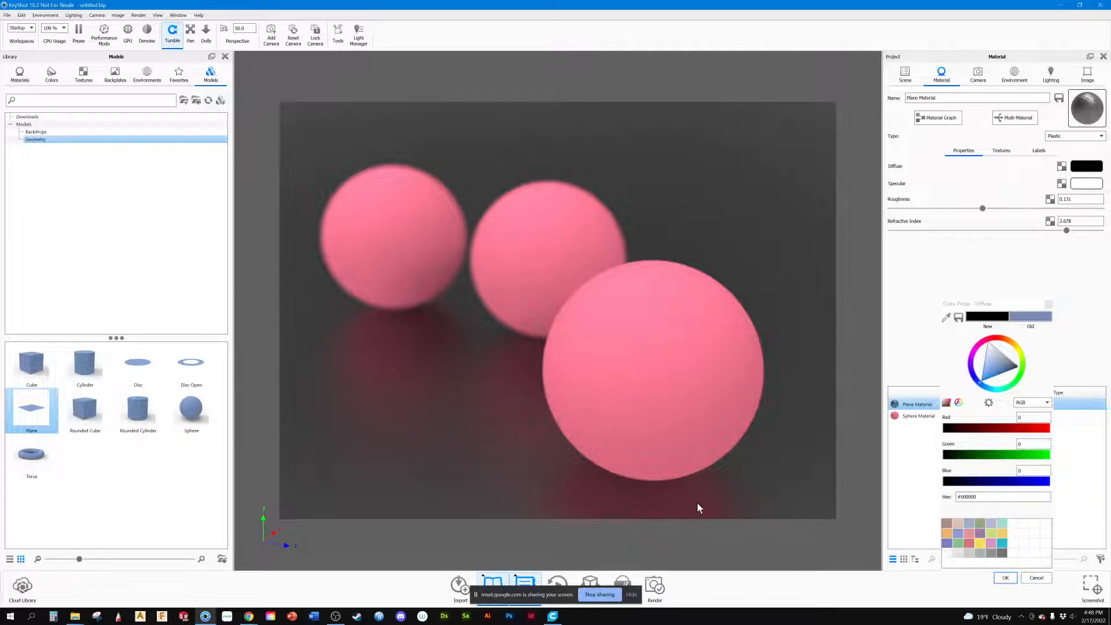
left_click(1035, 577)
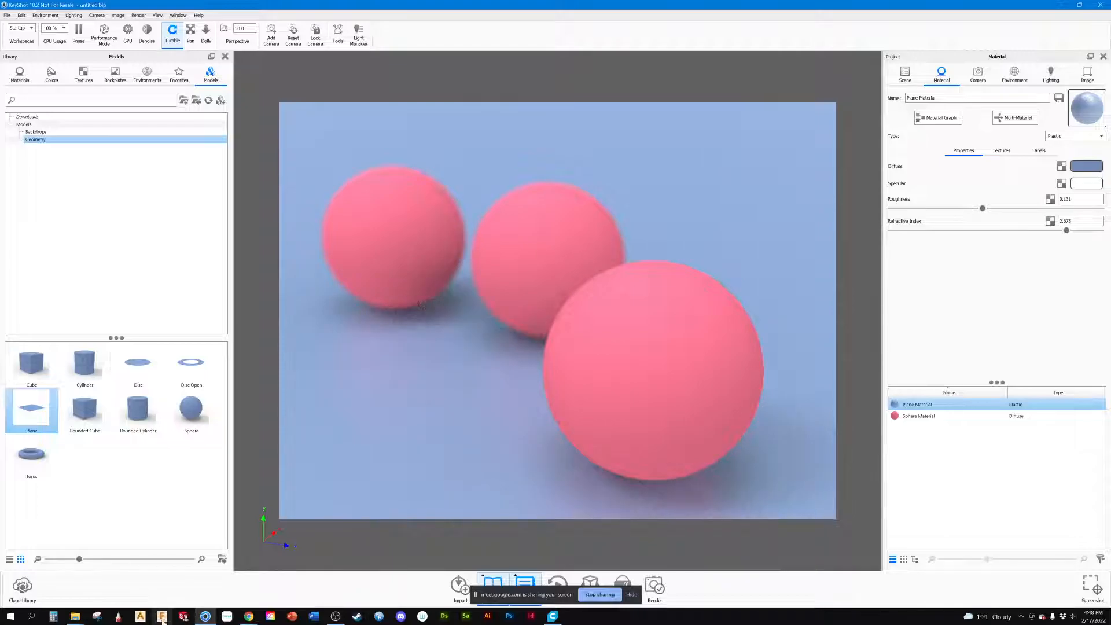
mouse_move(471, 457)
left_mouse_down()
mouse_move(476, 401)
mouse_move(456, 448)
left_mouse_up()
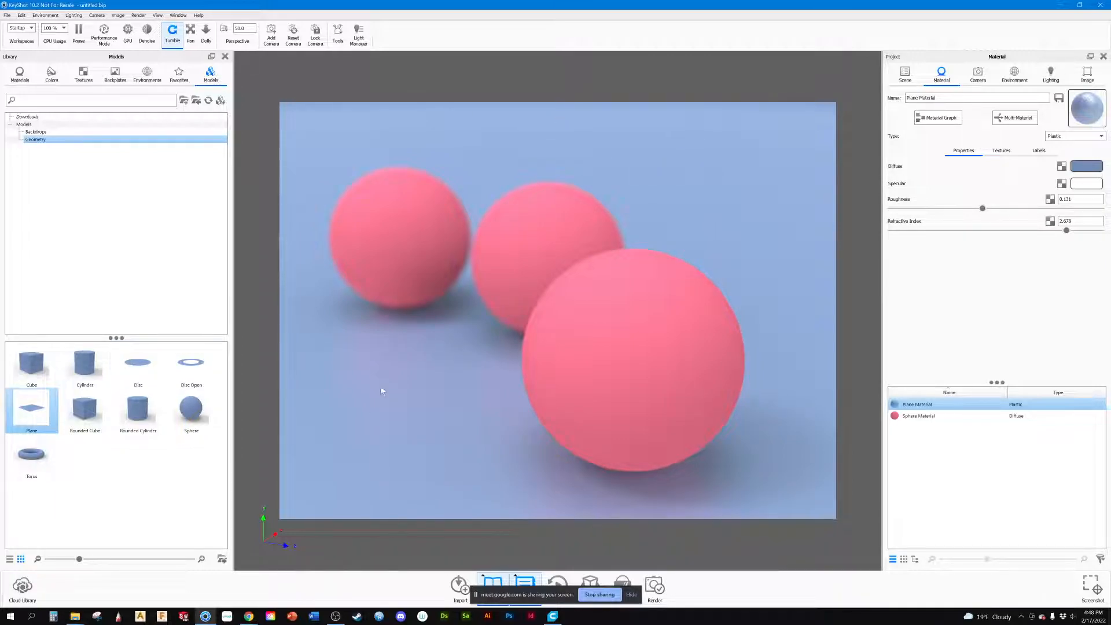
left_click_drag(526, 414, 646, 444)
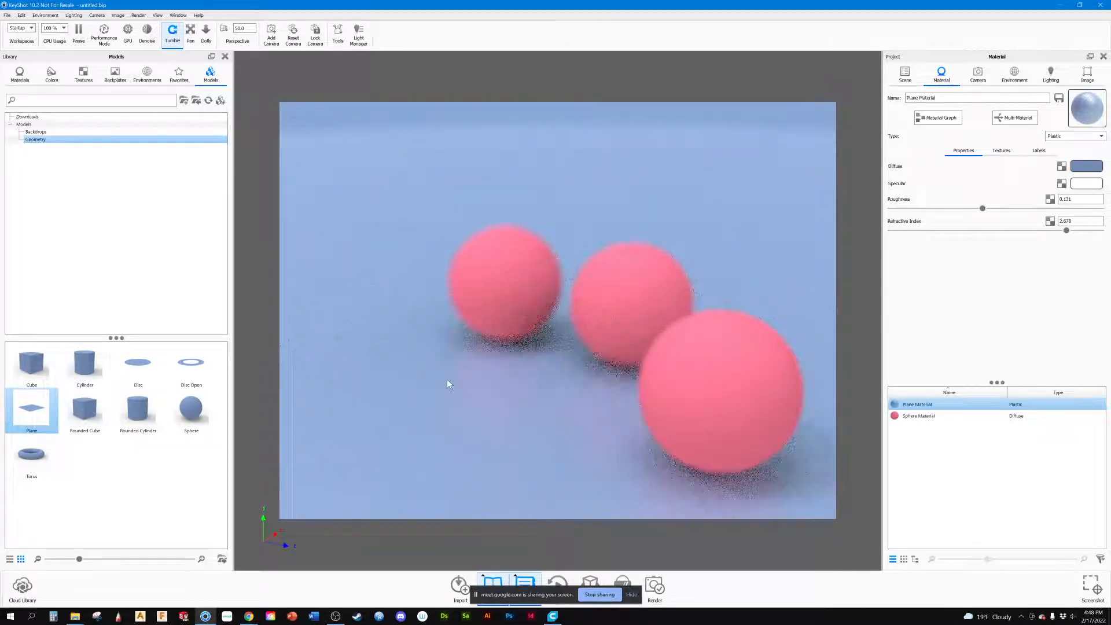
left_click_drag(446, 385, 412, 352)
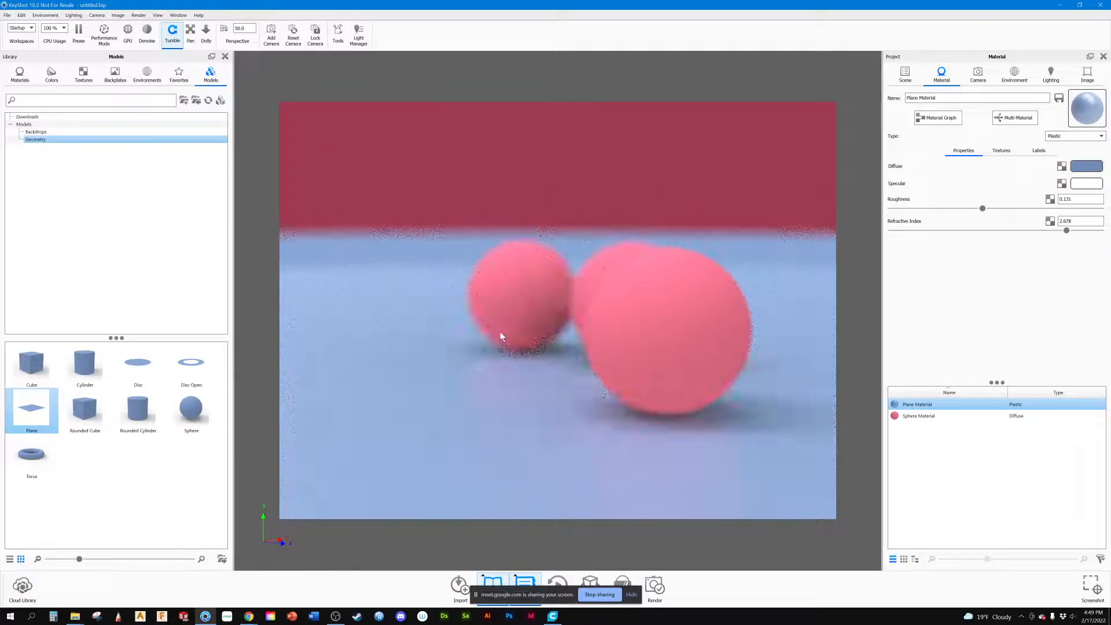
left_click_drag(501, 194, 508, 257)
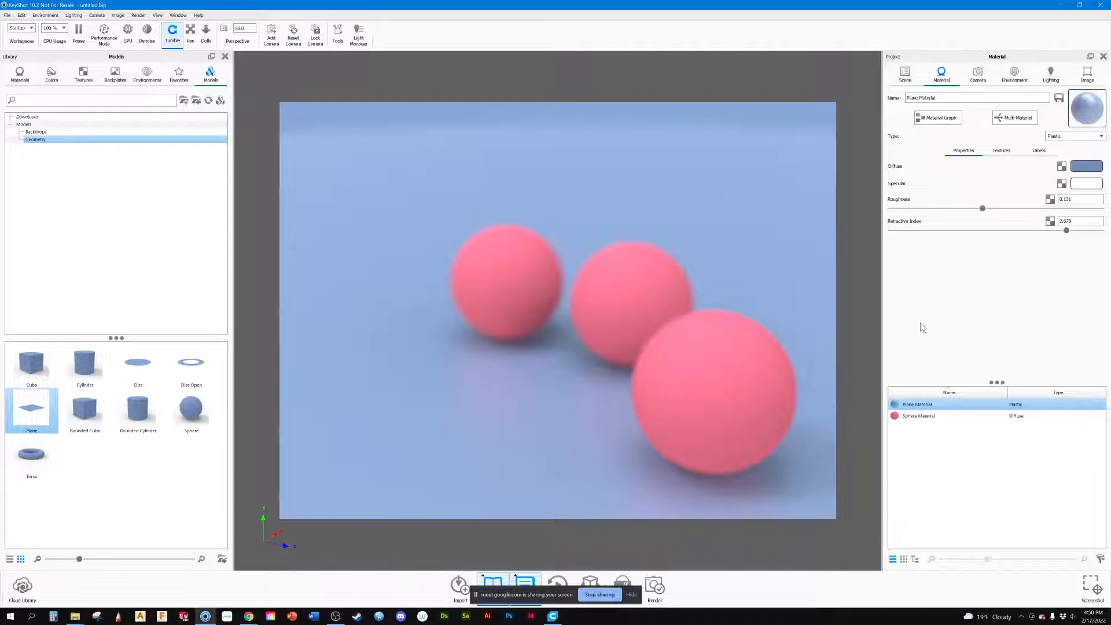
Step: Turn off the camera's depth of field and hide the plane in the scene
left_click(977, 74)
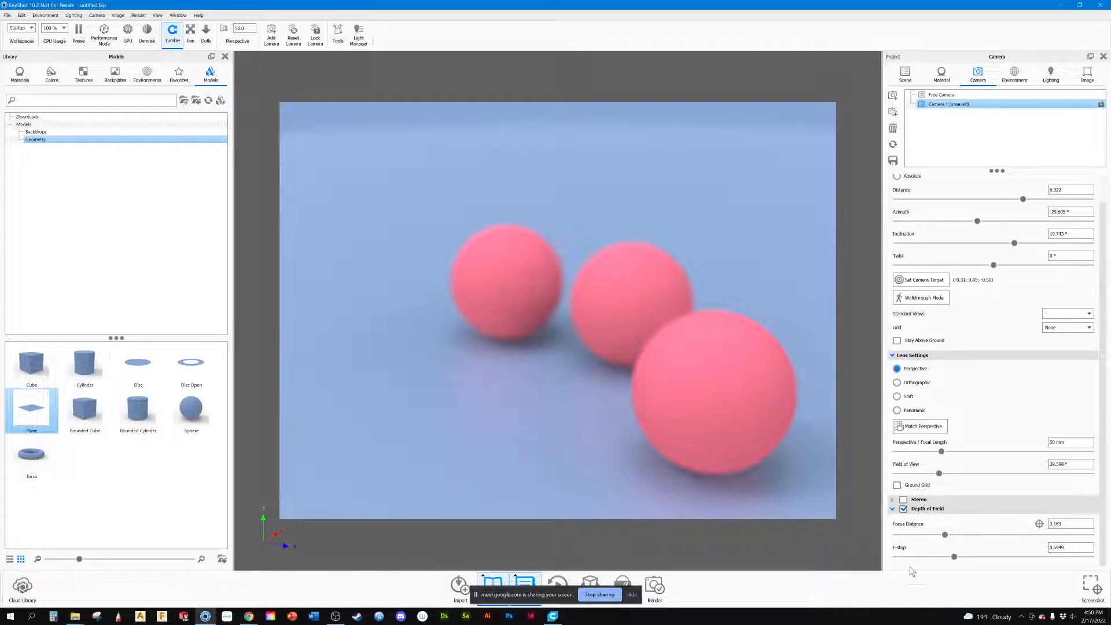
left_click(903, 509)
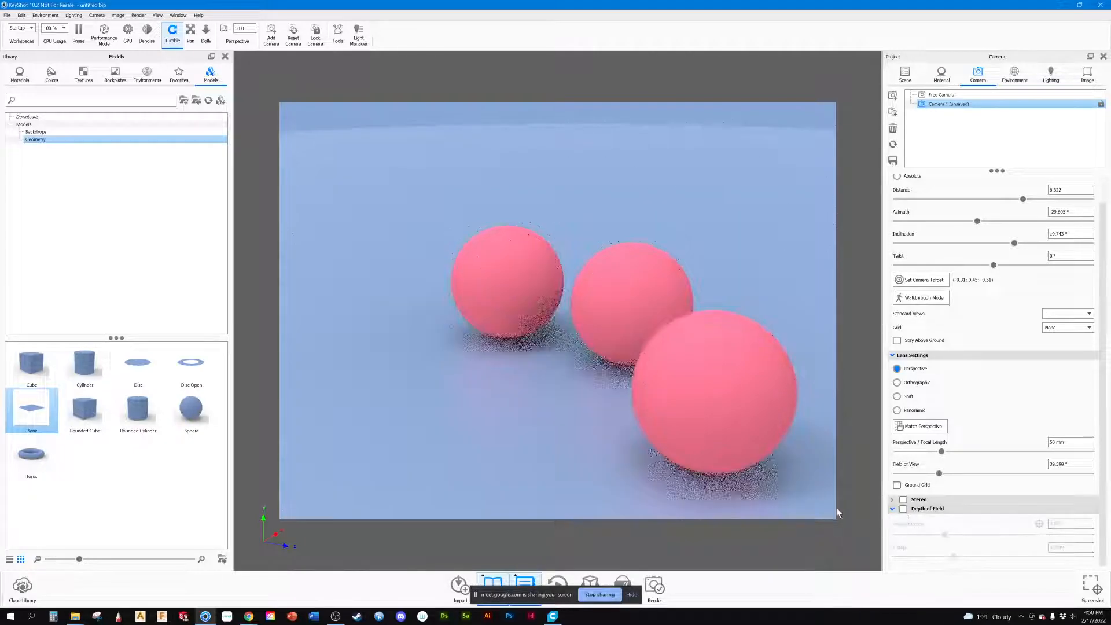
middle_click_drag(572, 352, 524, 349)
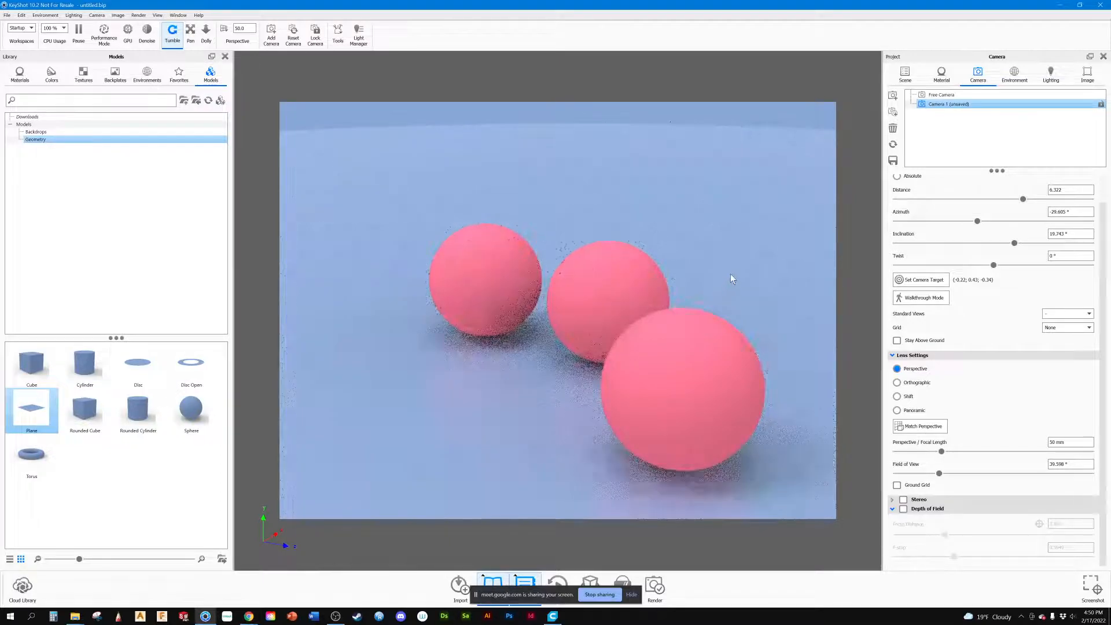
left_click(906, 74)
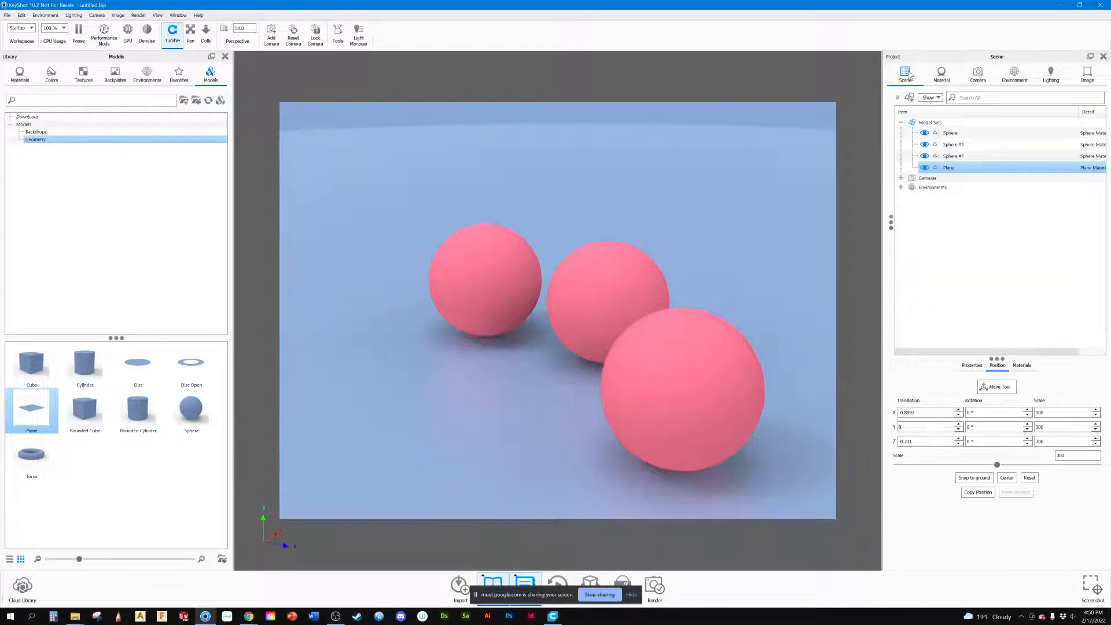
left_click(924, 167)
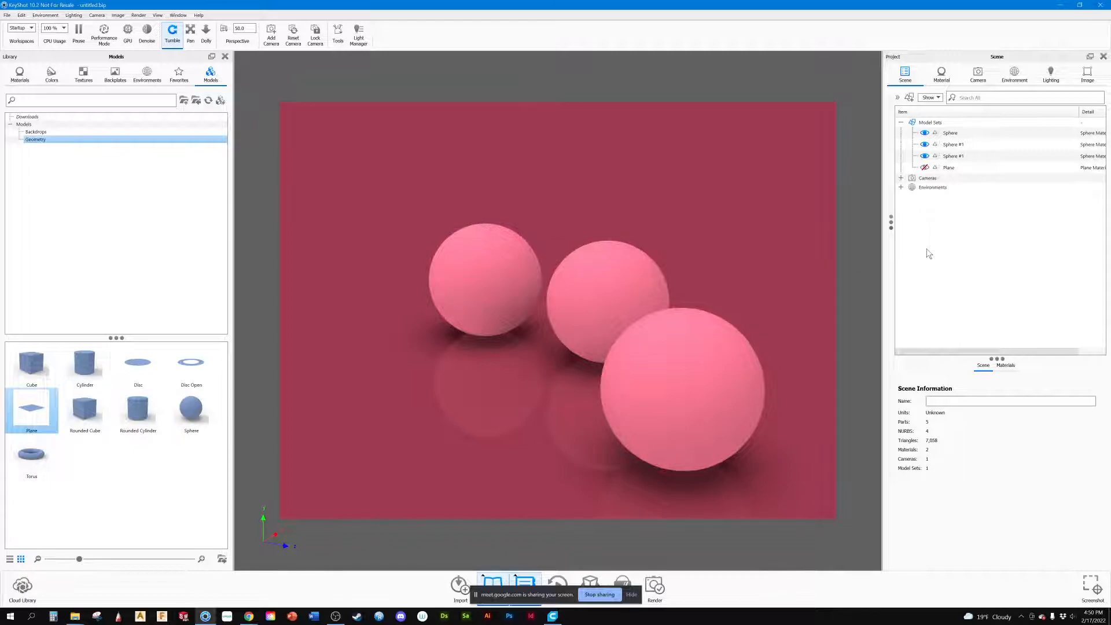
Step: Add a model set named cUBED that clones all spheres and the plane, keeping materials linked
left_click(910, 99)
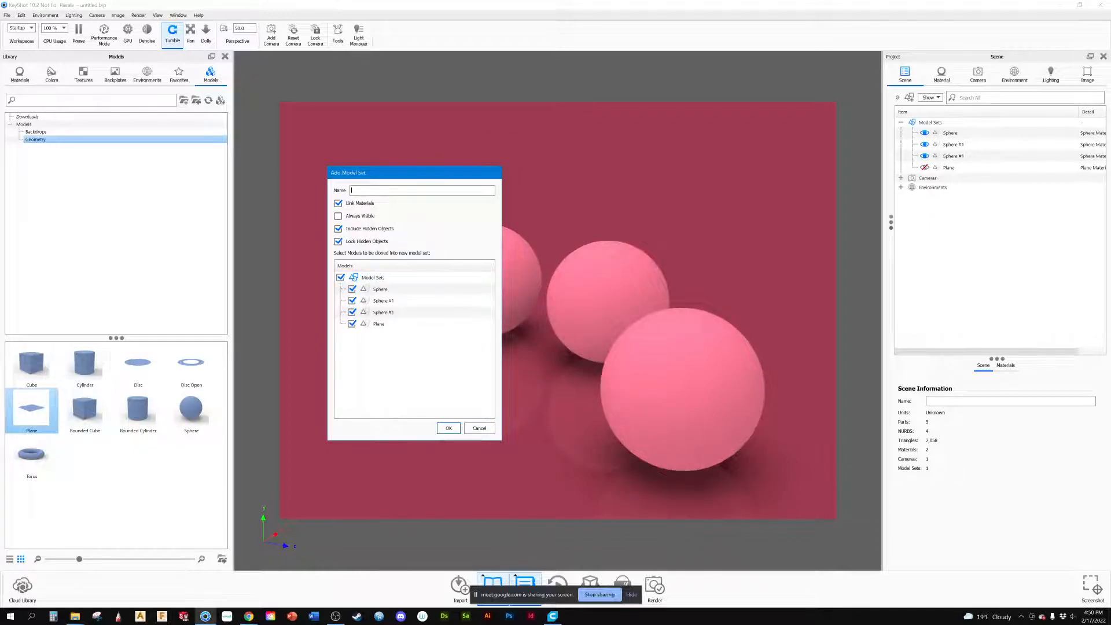
type("cu")
key("Return")
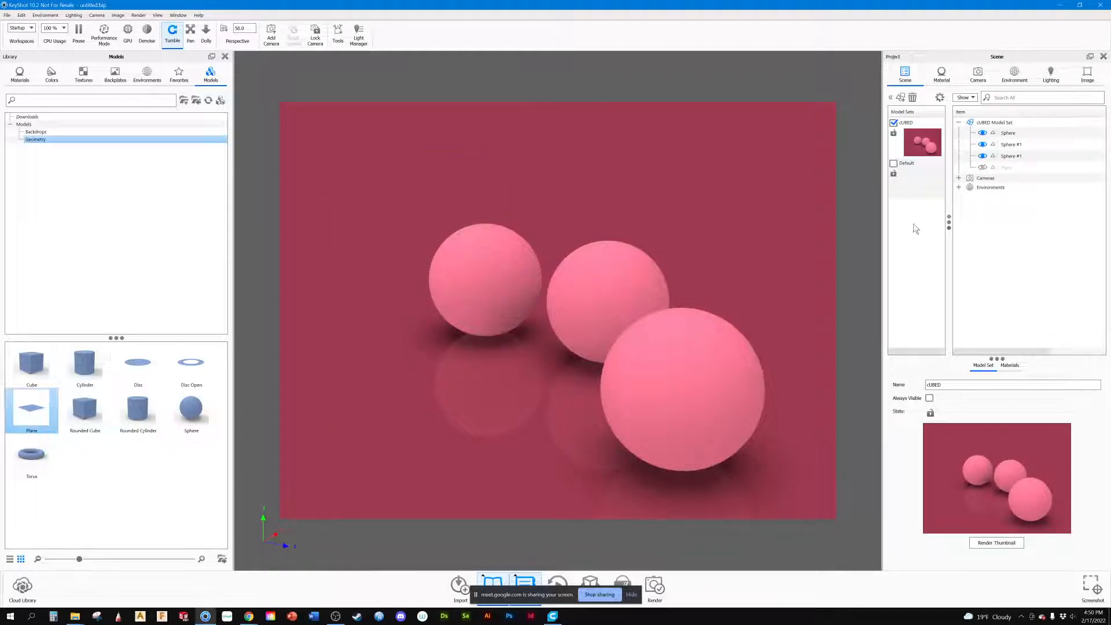
Step: Rename the cUBED model set to sphere and show it as the active set
left_click(903, 124)
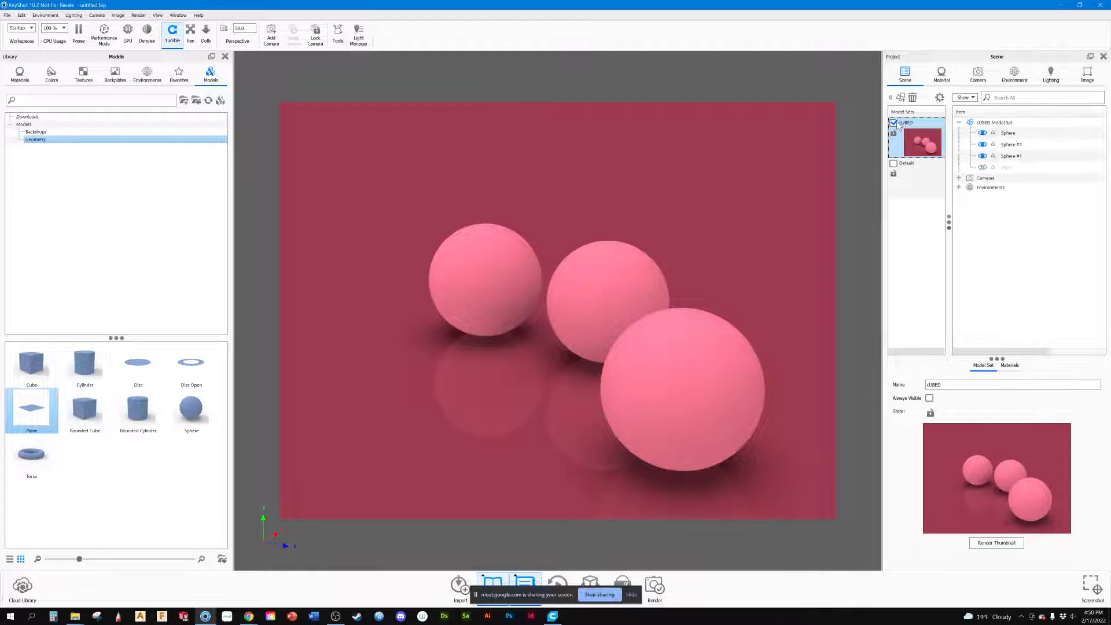
left_click(894, 123)
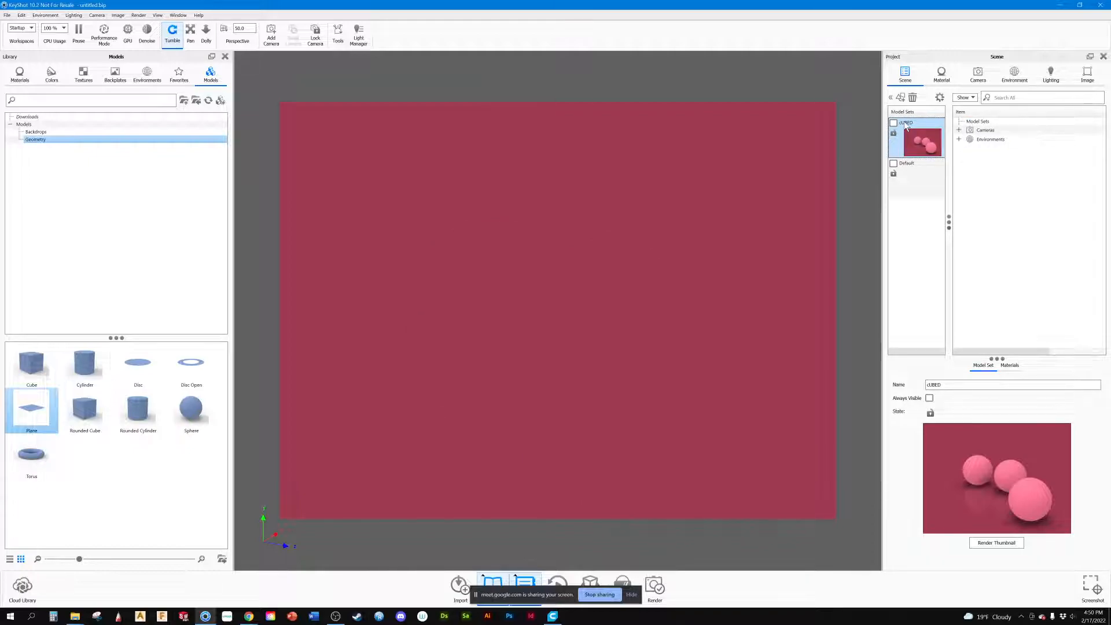
right_click(905, 126)
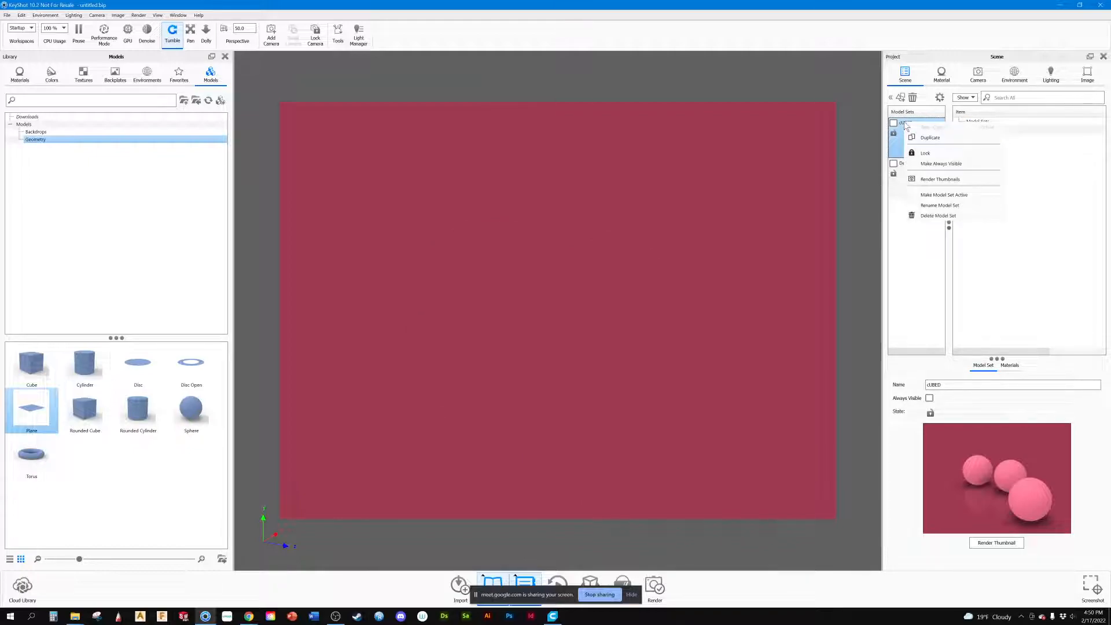
left_click(925, 206)
type("sPHEER")
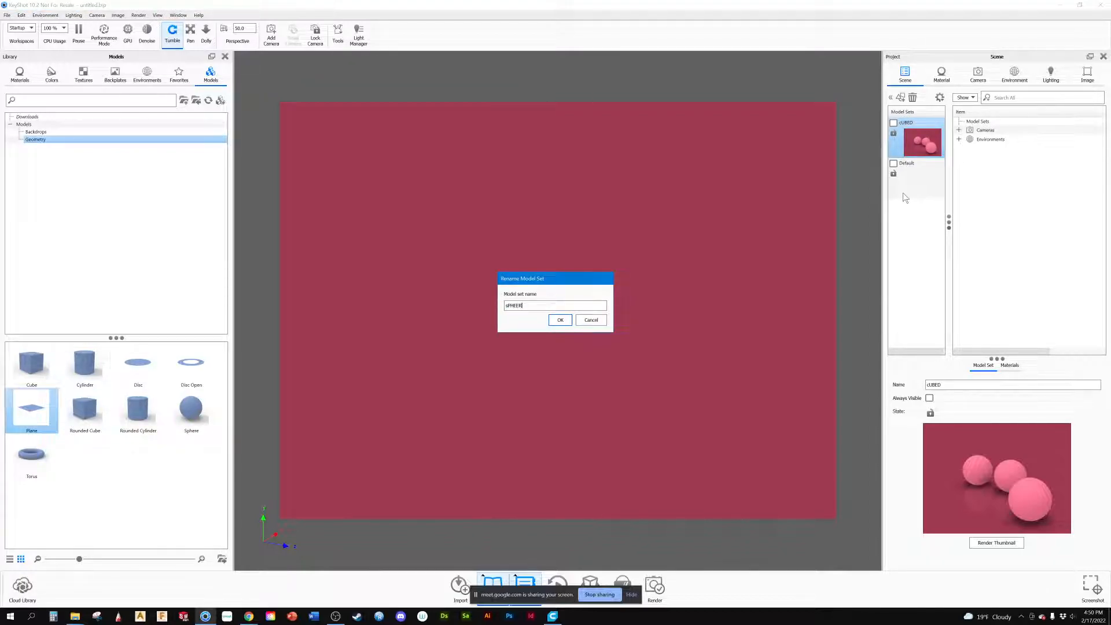
key("BackSpace")
key("BackSpace")
key("BackSpace")
key("BackSpace")
key("BackSpace")
type("sphere")
key("Return")
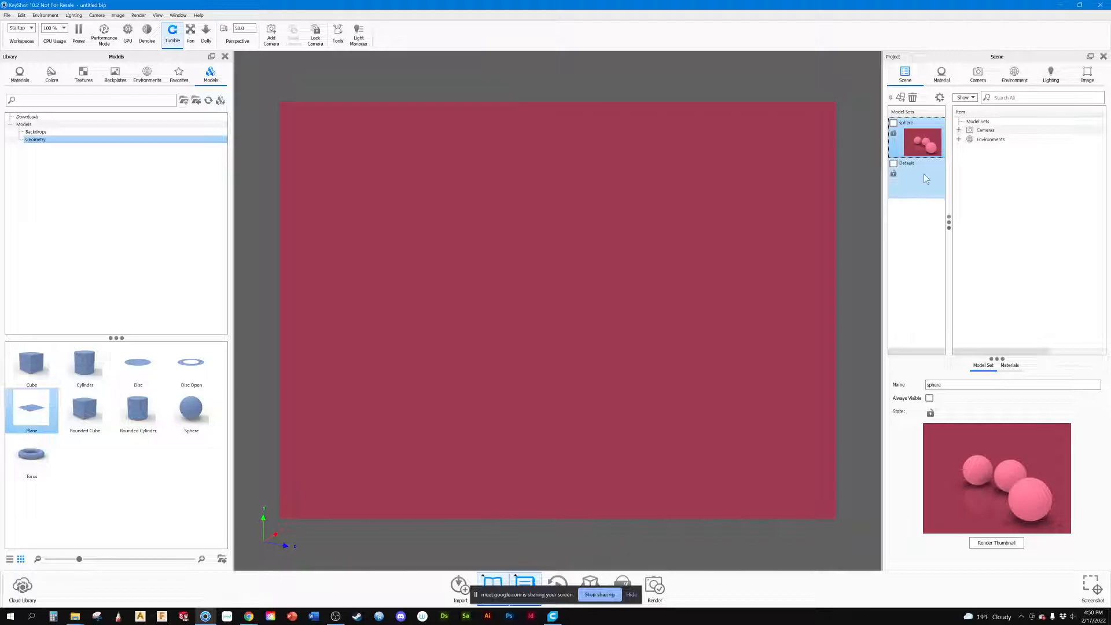
left_click(893, 124)
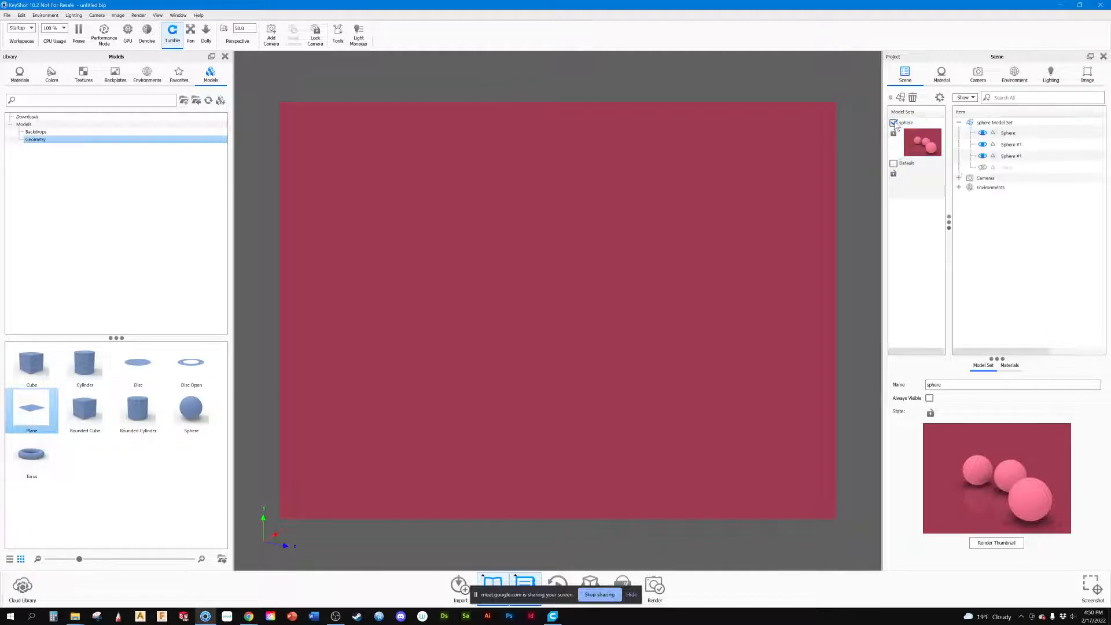
mouse_move(694, 269)
left_mouse_down()
mouse_move(696, 255)
mouse_move(695, 269)
left_mouse_up()
middle_click_drag(696, 269, 694, 253)
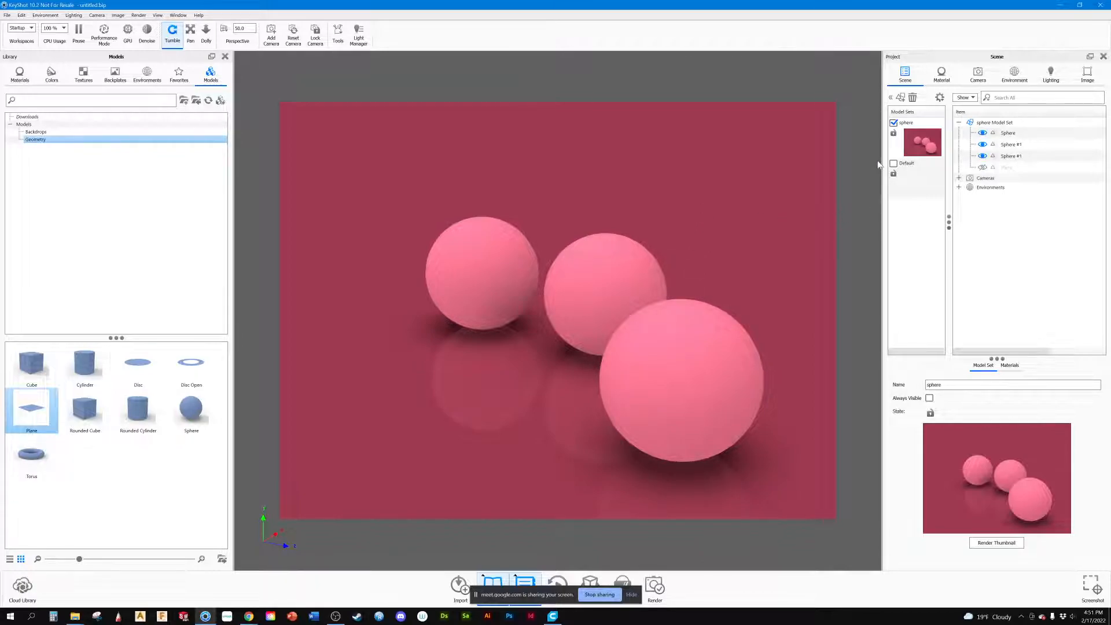
Step: Add a second model set named Cube, cloned from all the parts in the sphere set
left_click(901, 97)
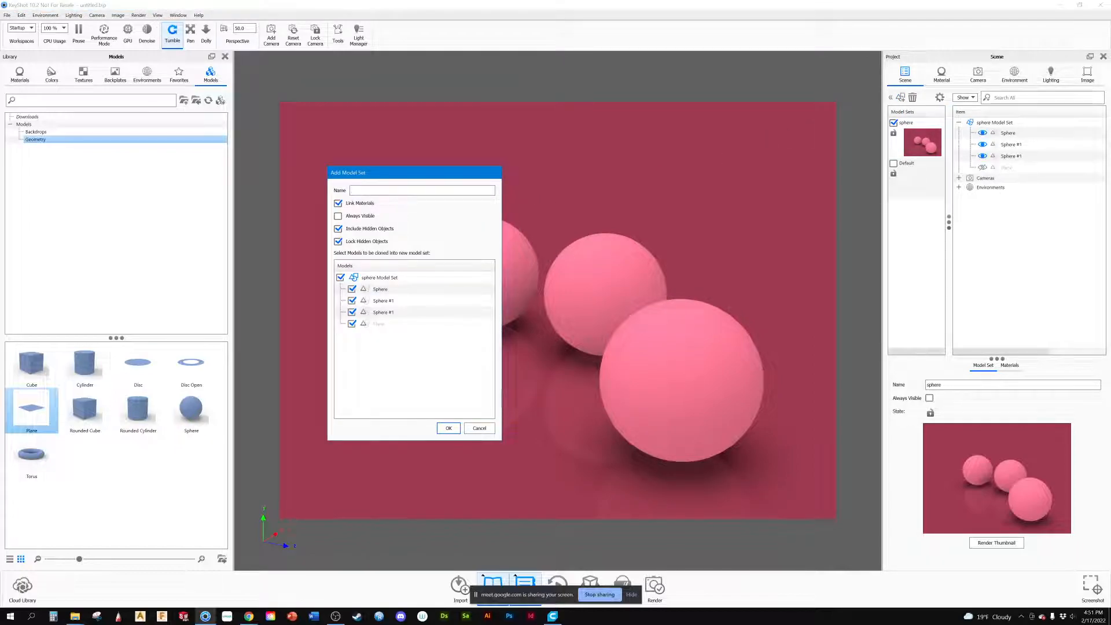
type("Cube")
key("Return")
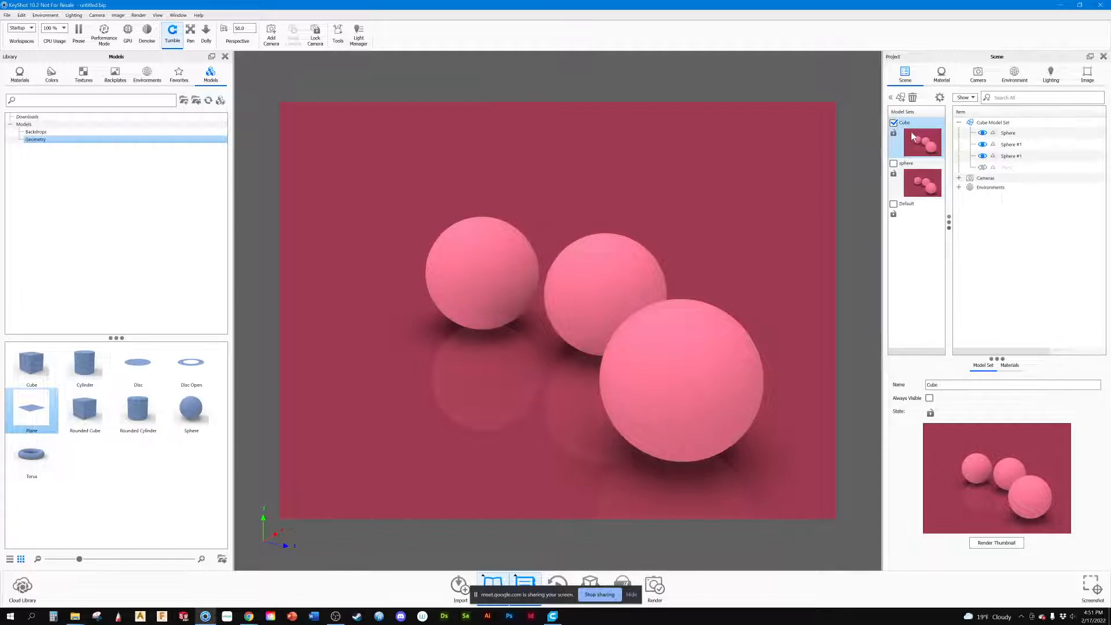
Step: Toggle the Cube and sphere model sets on and off in turn, ending with only Cube shown
left_click(893, 123)
left_click(891, 123)
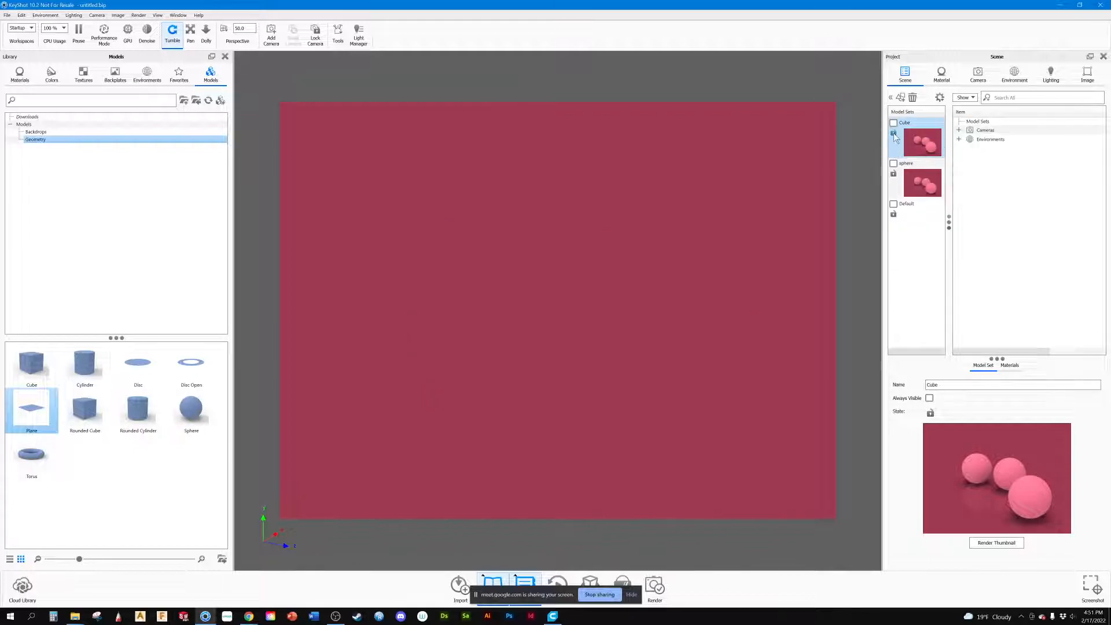
left_click(893, 163)
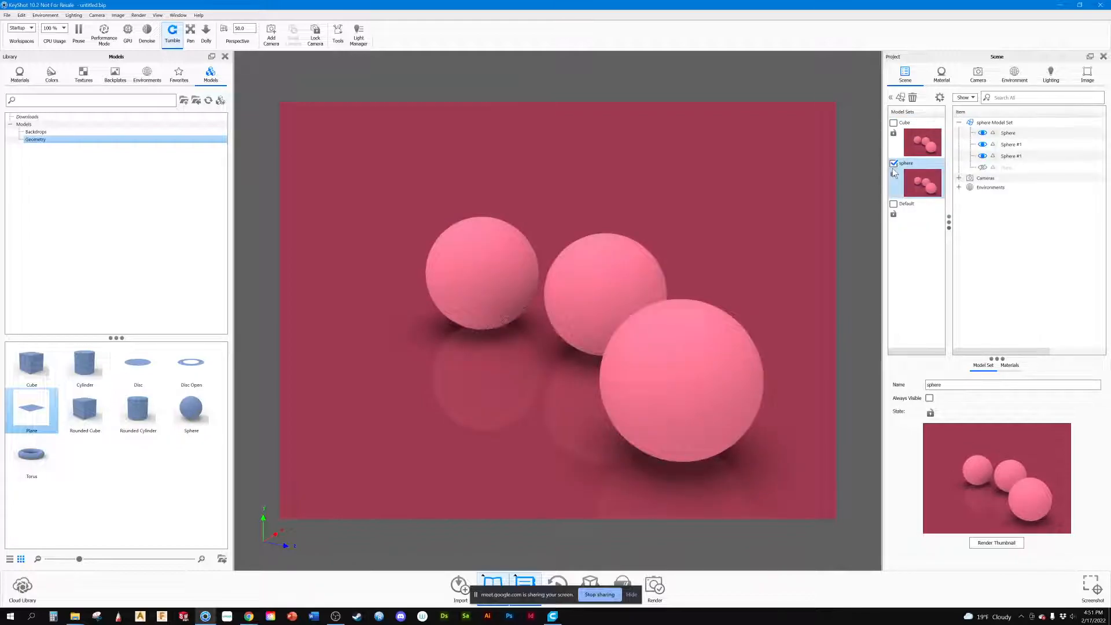
left_click(893, 163)
left_click(893, 122)
left_click(893, 122)
Step: Hide all three spheres in the Cube model set
left_click(995, 132)
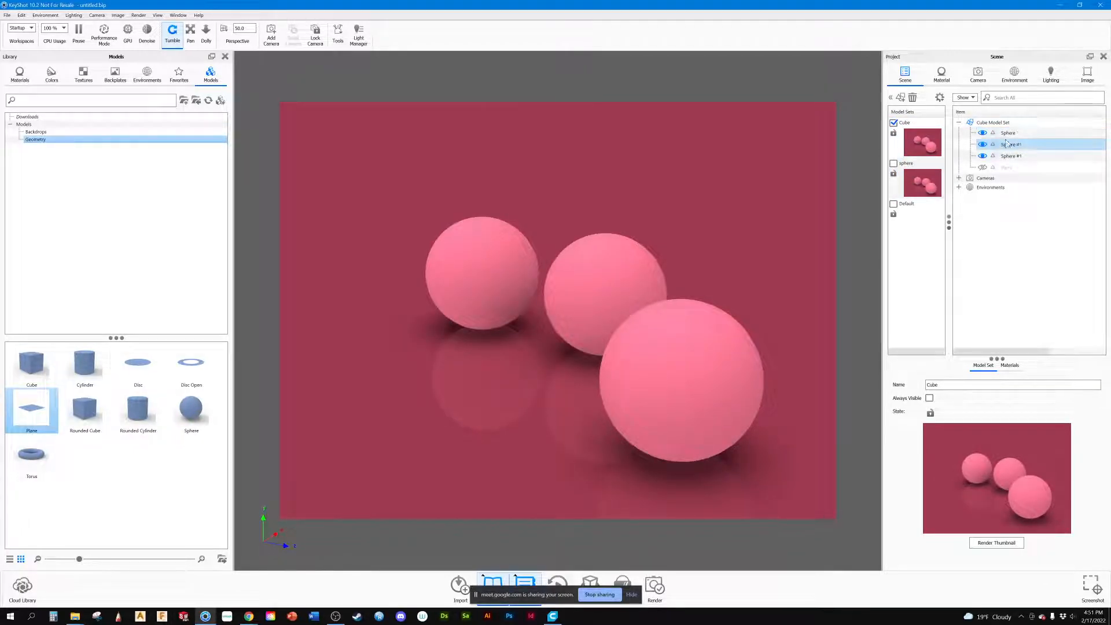
left_click(982, 155)
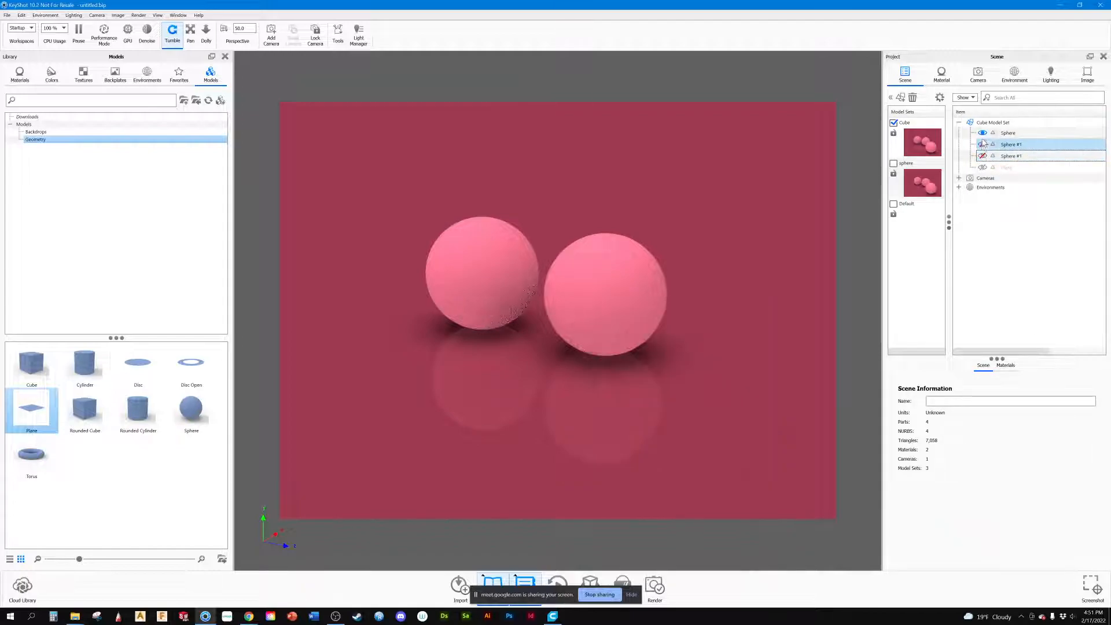
left_click(983, 144)
left_click(982, 133)
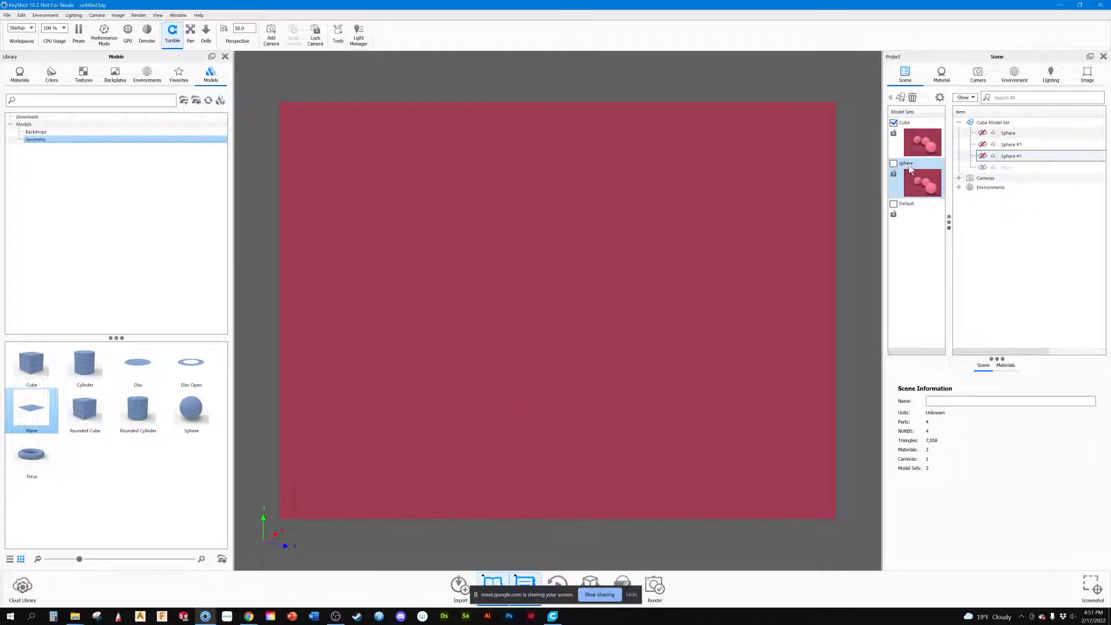
Step: Show the sphere model set to check its spheres, and switch back to the Cube set
left_click(894, 163)
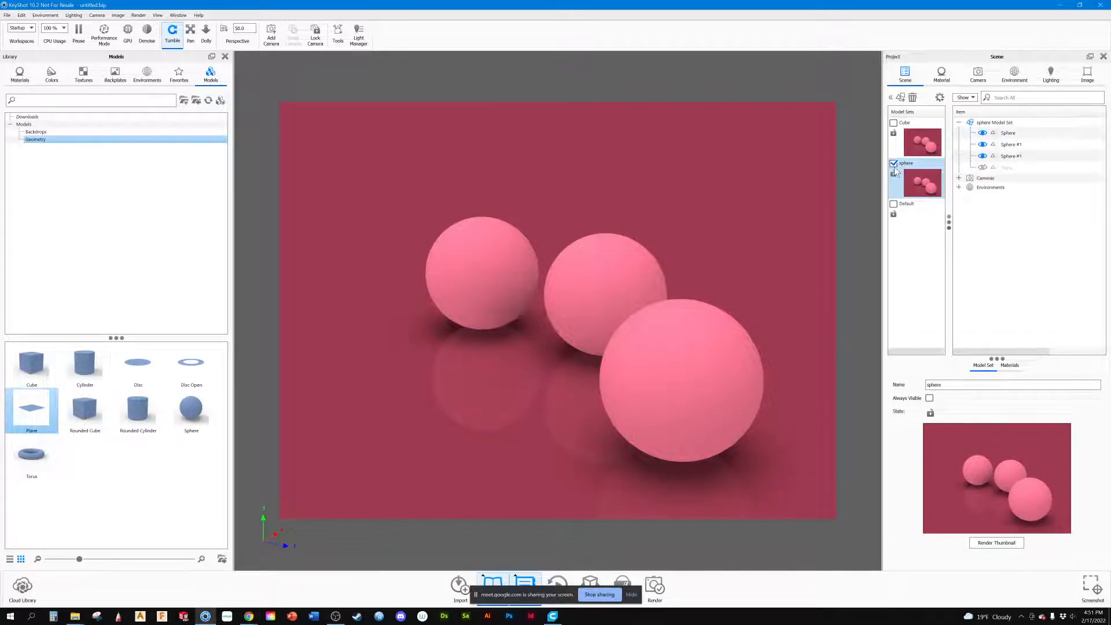
left_click(893, 162)
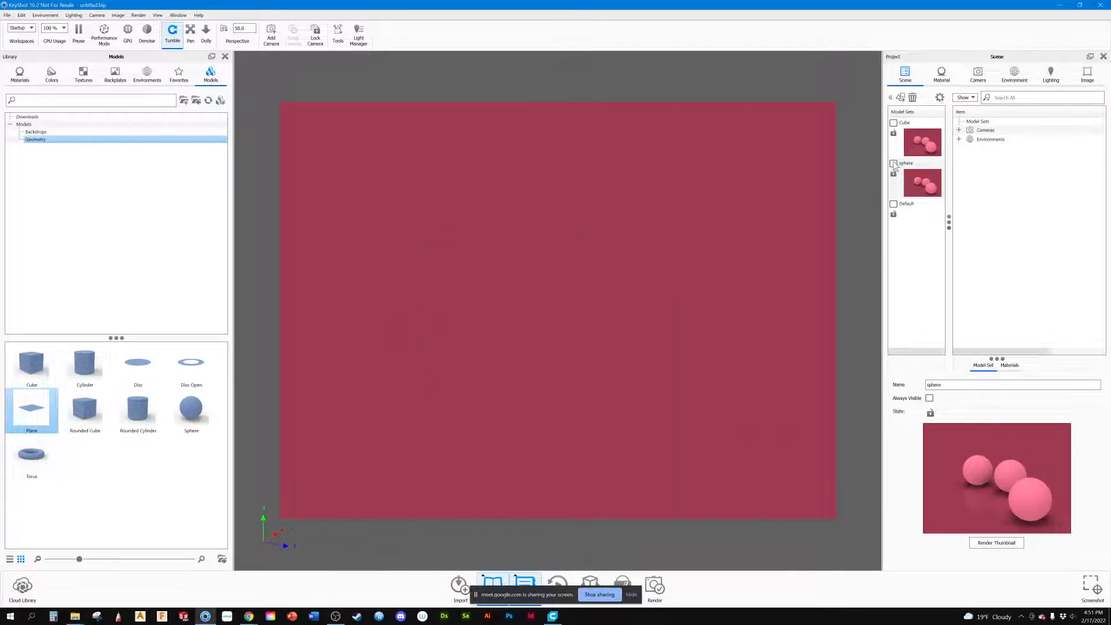
left_click(893, 123)
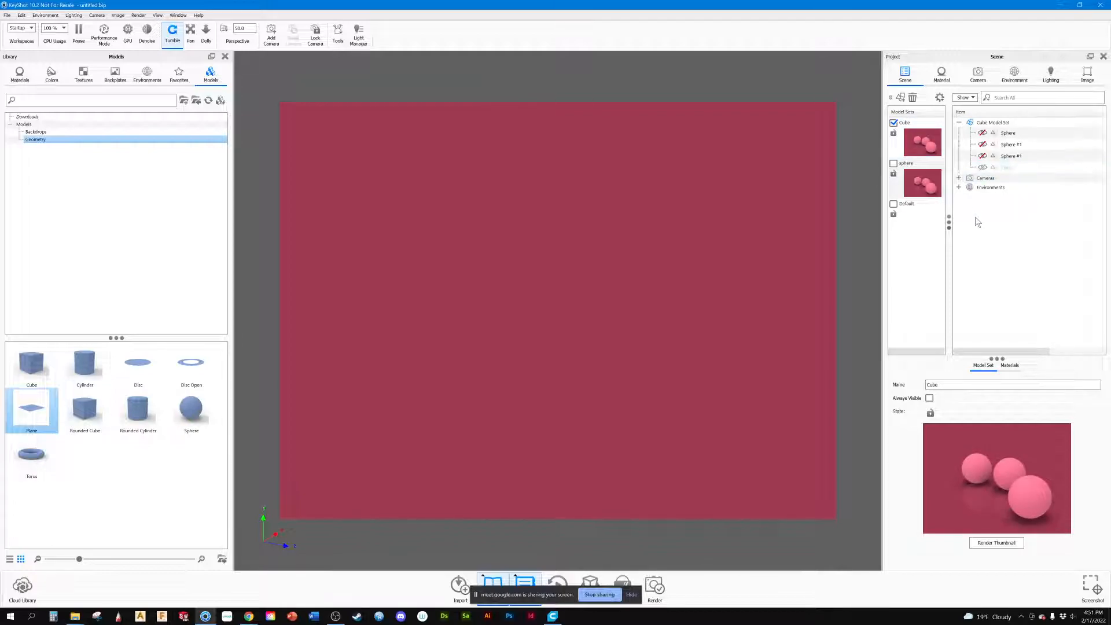
Step: Delete all three spheres from the Cube model set
left_click(1007, 133)
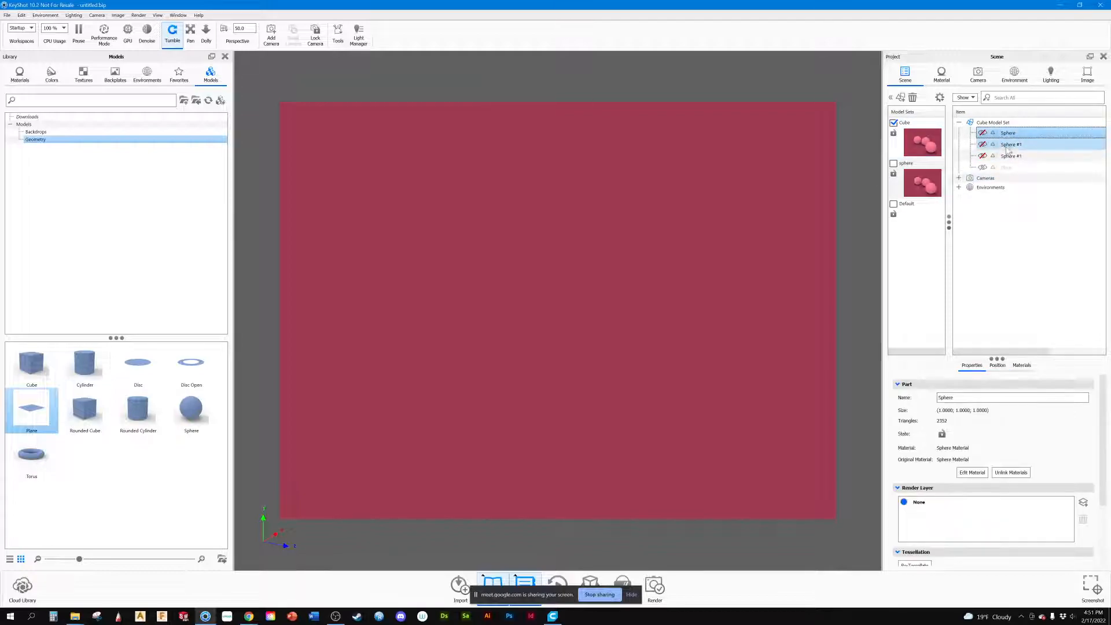
left_click(1007, 146, "ctrl")
right_click(1007, 154)
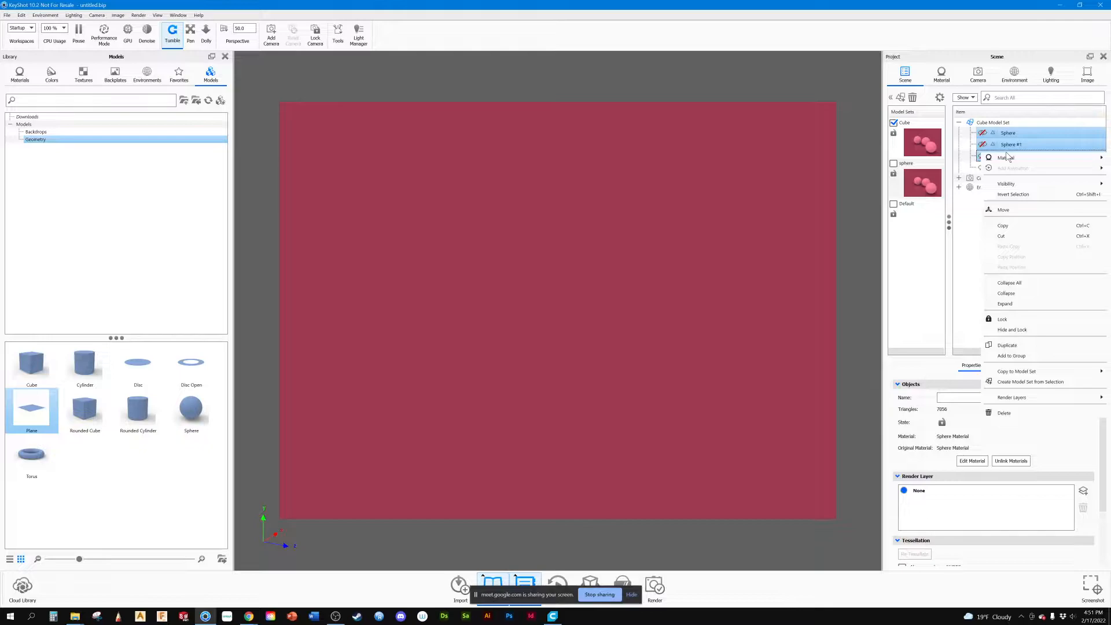
left_click(1002, 413)
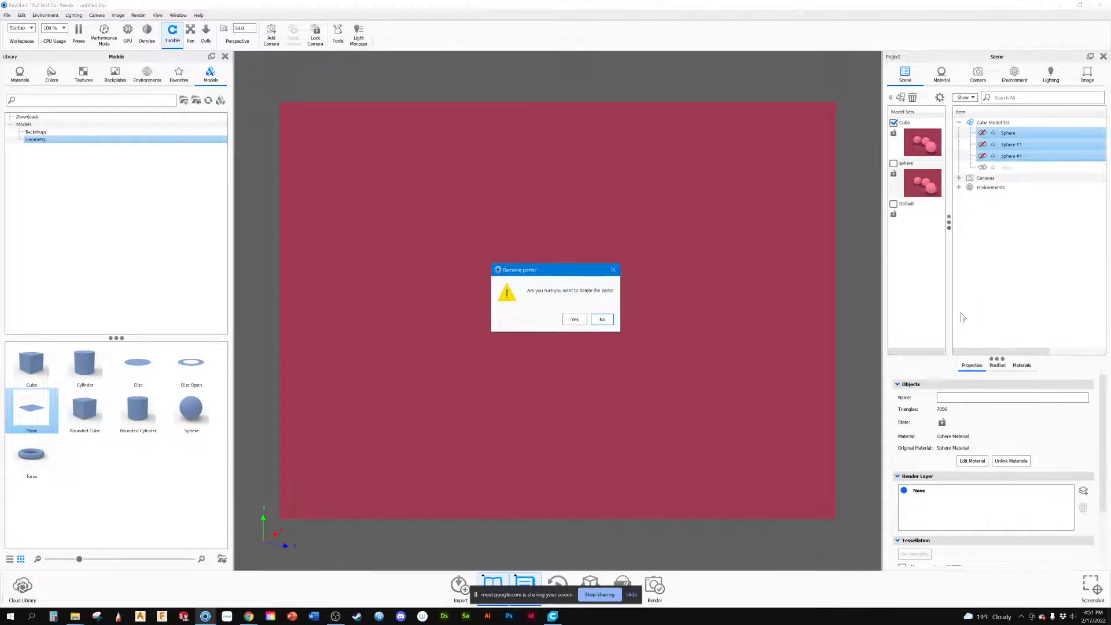
left_click(574, 319)
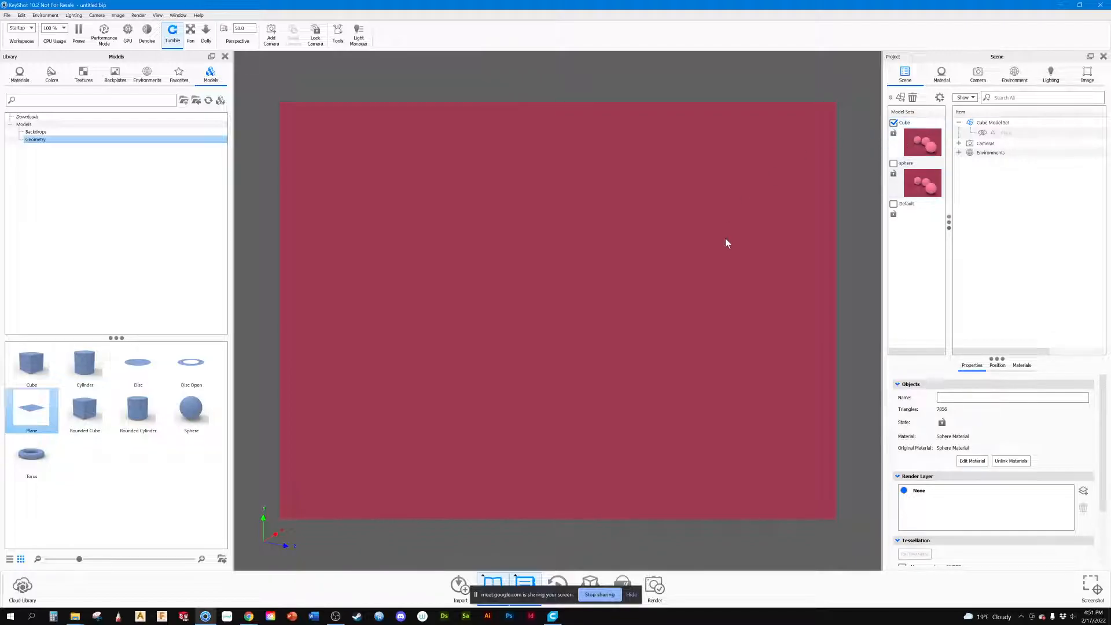
Step: Place a Rounded Cube from the geometry library on the ground in the Cube model set
left_click_drag(85, 408, 505, 251)
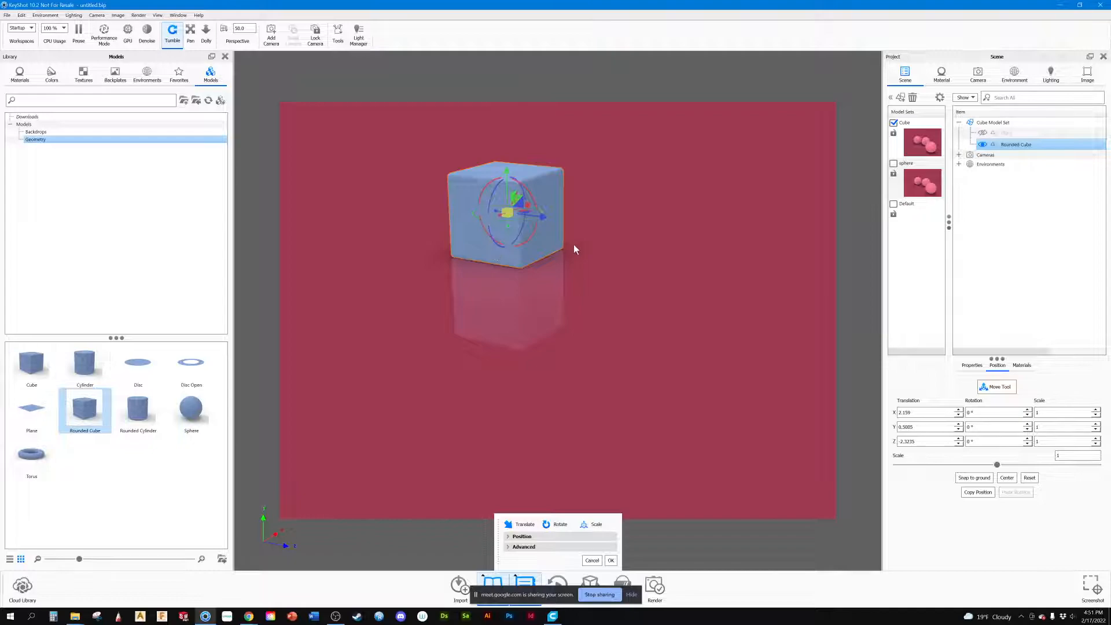
left_click(610, 560)
middle_click_drag(605, 308, 665, 435)
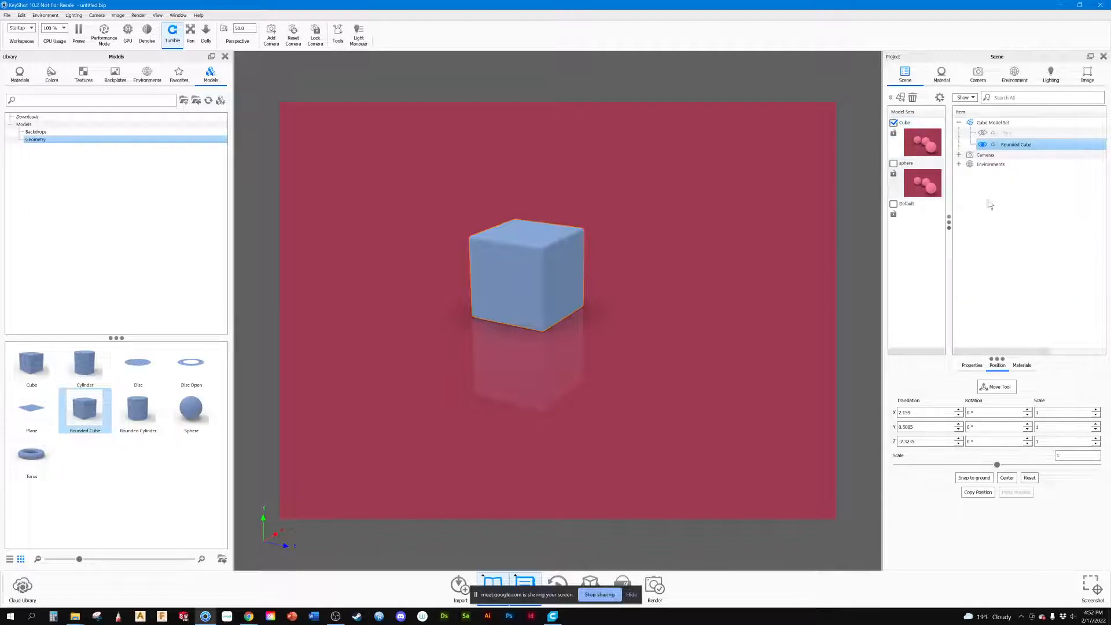
Step: Compare the sphere model set with the Cube set holding the rounded cube, ending on Cube
left_click(896, 126)
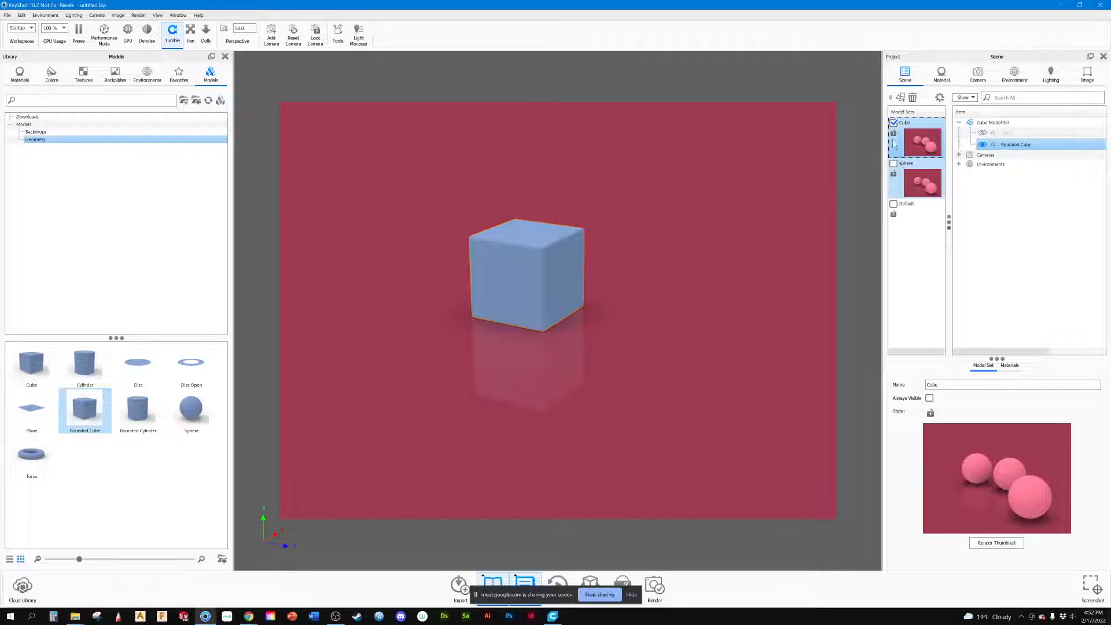
left_click(893, 163)
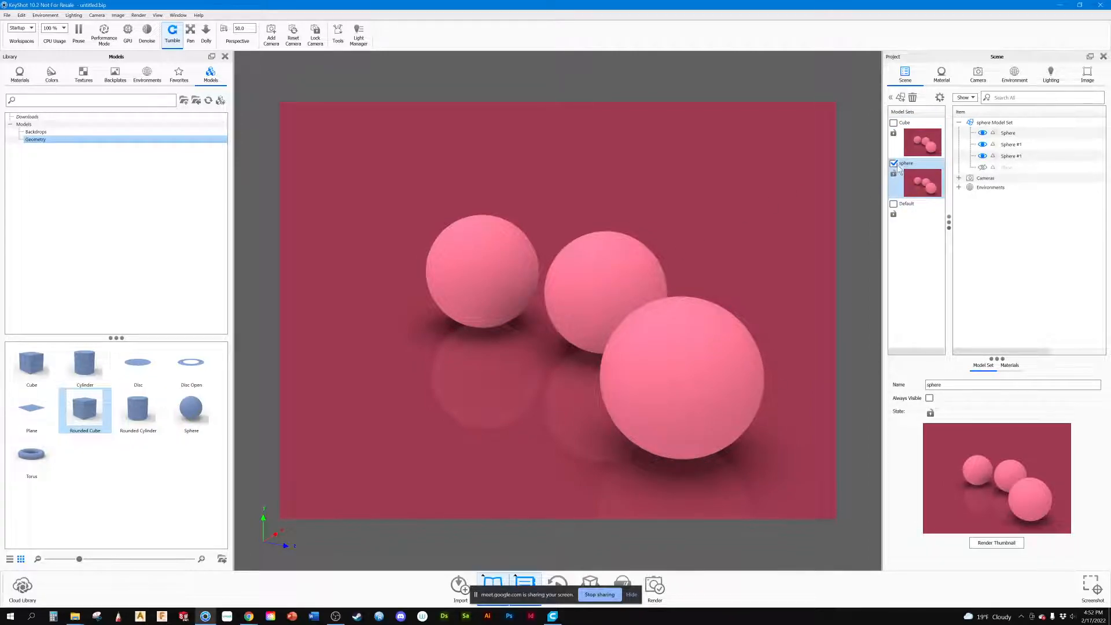
mouse_move(894, 163)
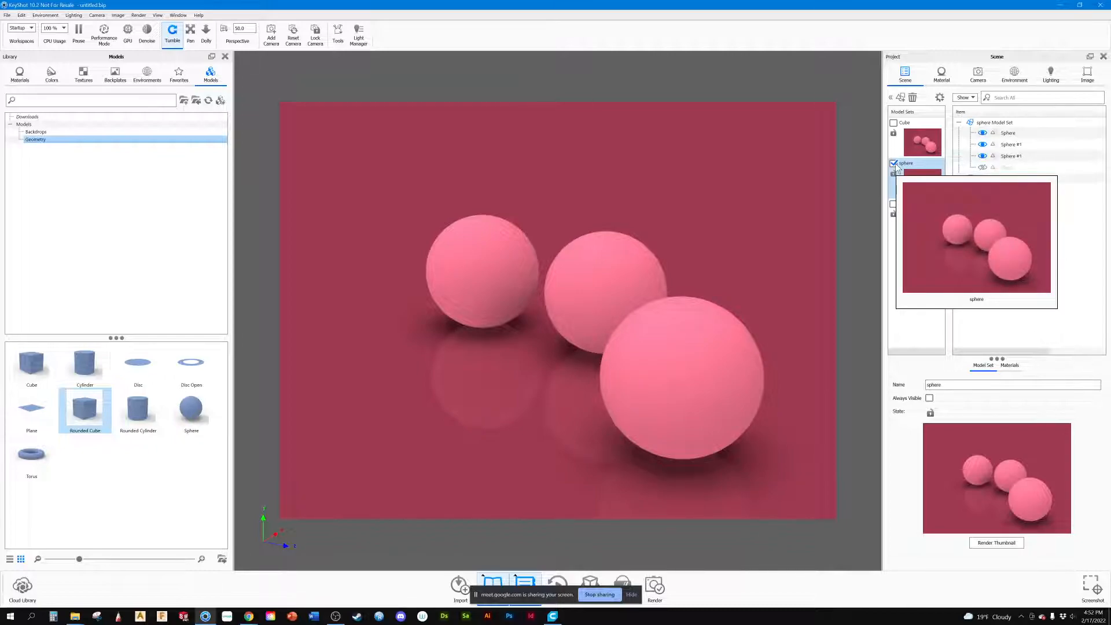
left_click(894, 163)
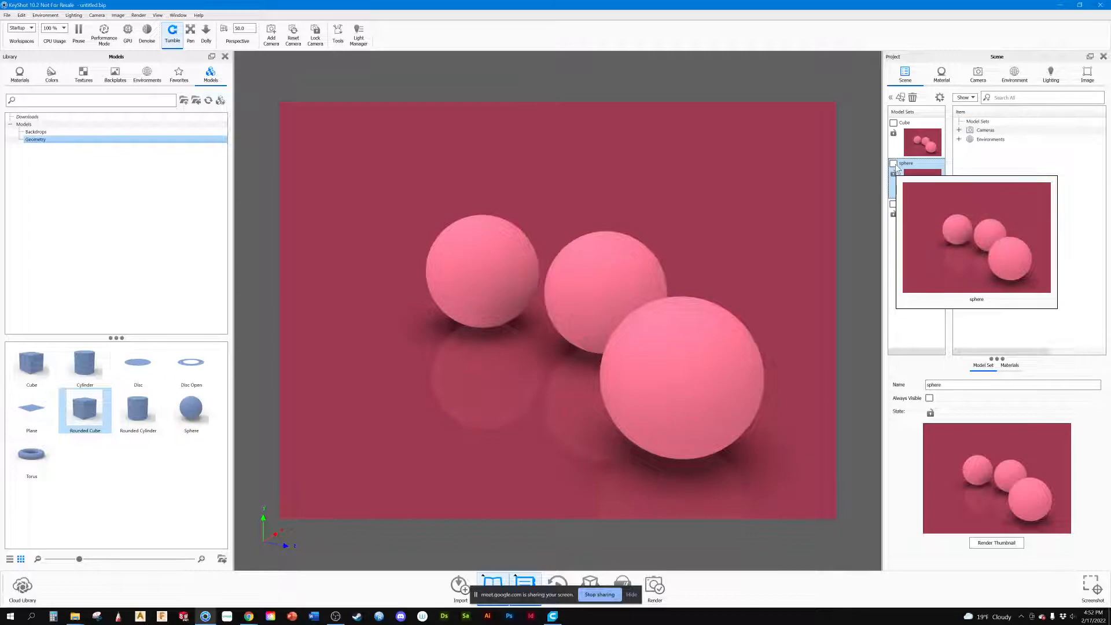
left_click(893, 124)
left_click(893, 123)
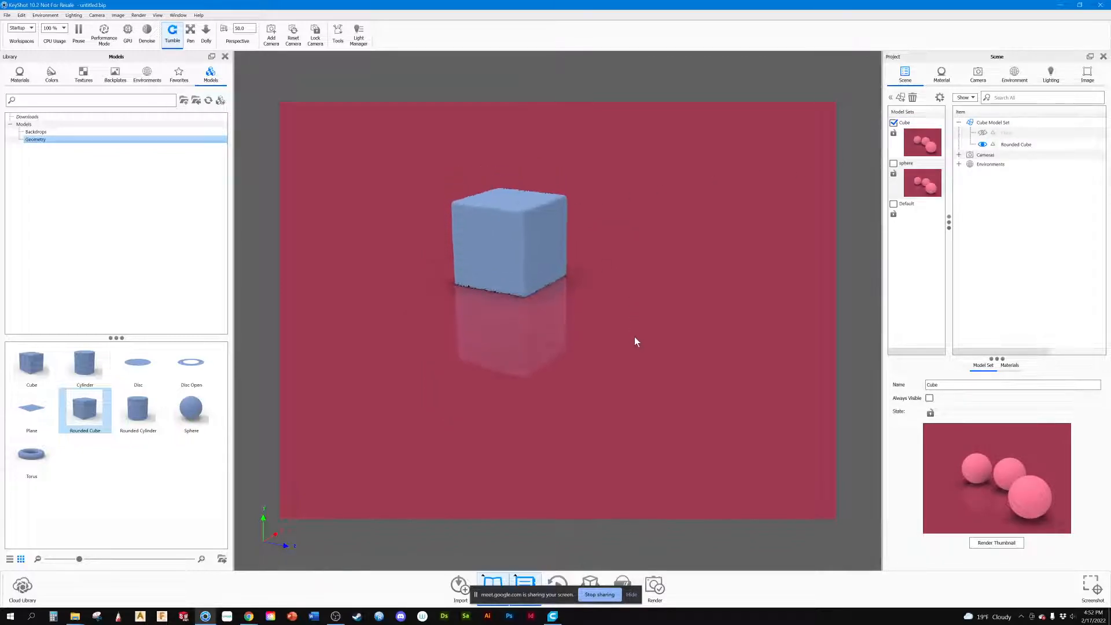
Step: Render a new thumbnail for the Cube model set
right_click(918, 147)
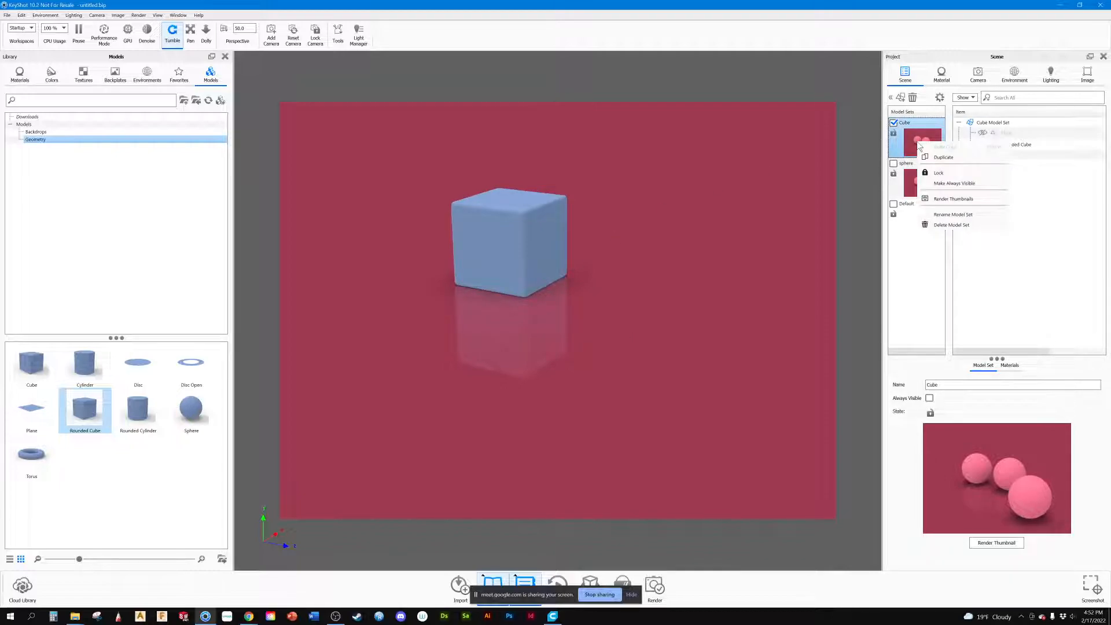
left_click(937, 201)
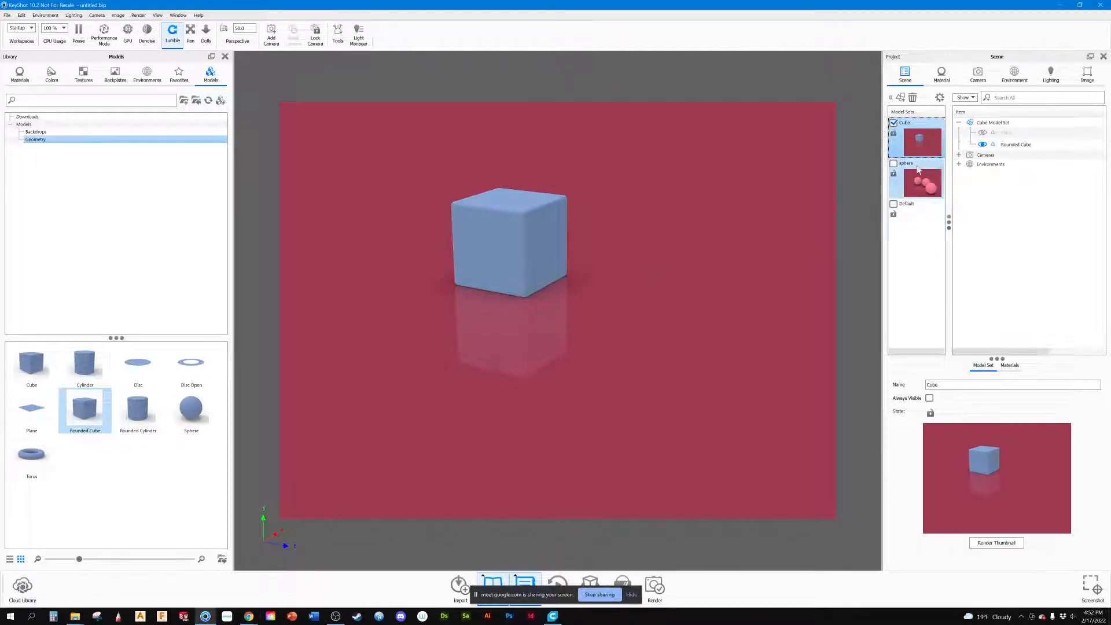
Step: Add a camera from the current view of the rounded cube and name it cube1
left_click(958, 155)
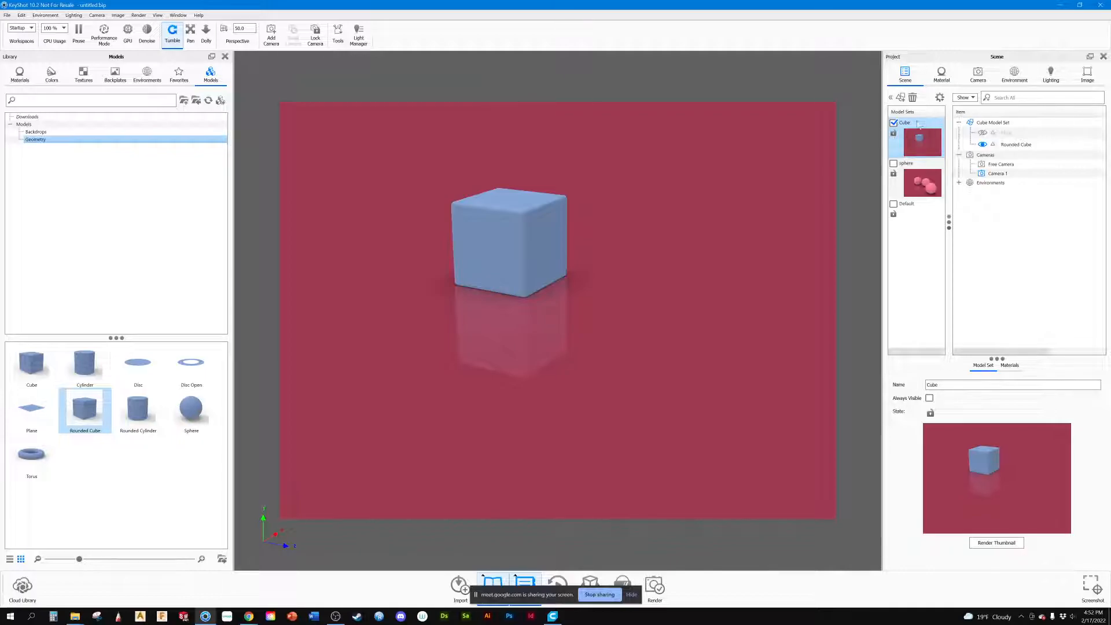
left_click(977, 75)
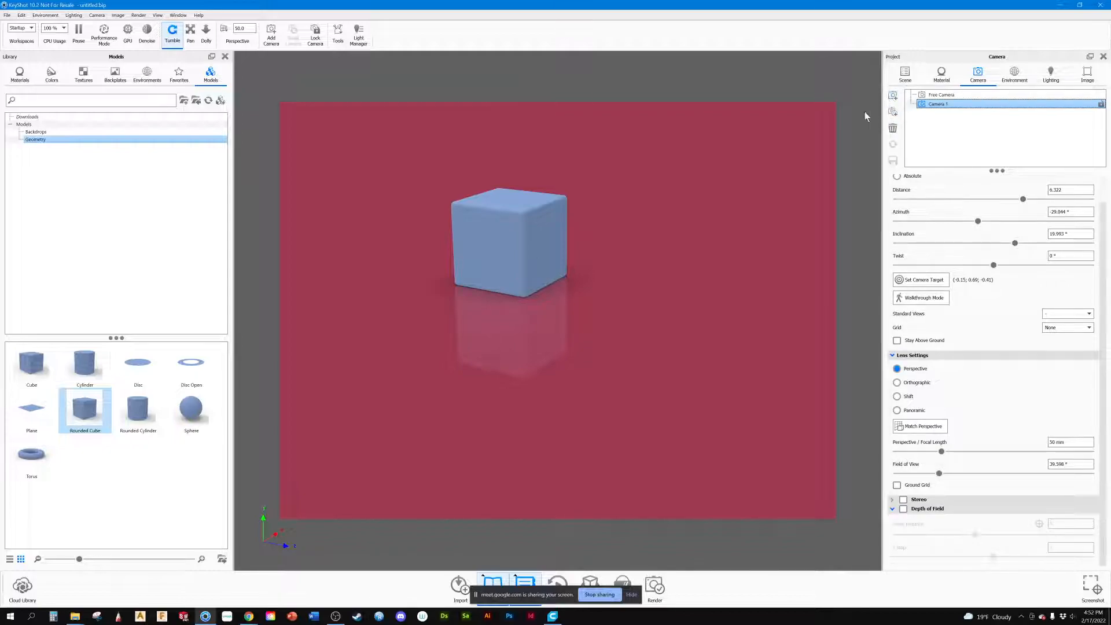
left_click(892, 95)
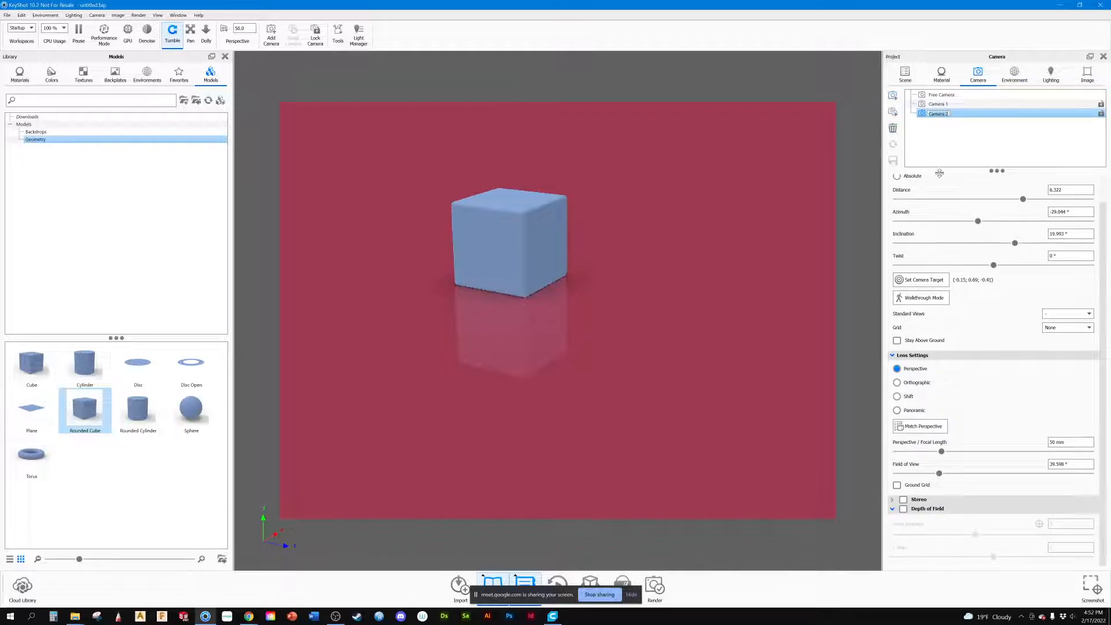
type("c")
key("Return")
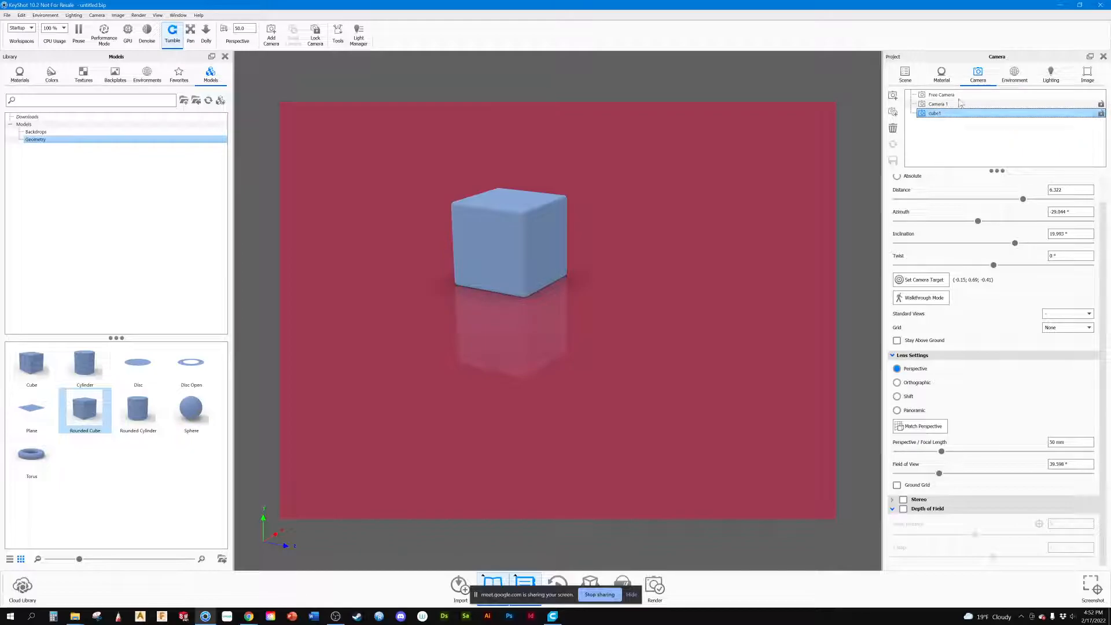
Step: Check Camera 1 and cube1 among the scene's cameras while viewing the cube from a lower angle
left_click(905, 76)
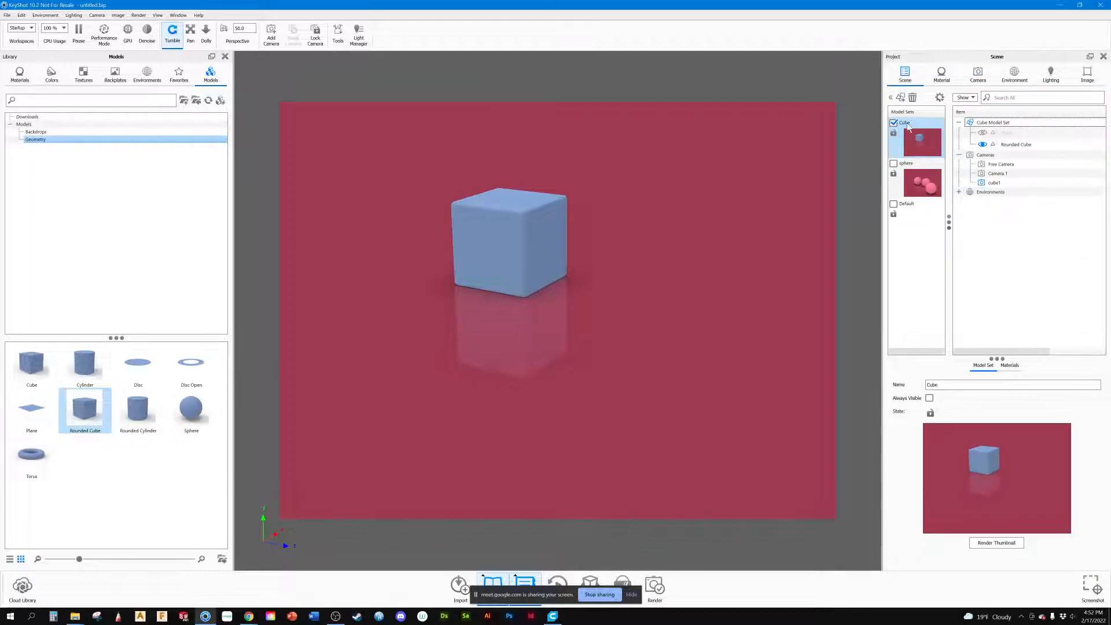
left_click(984, 183)
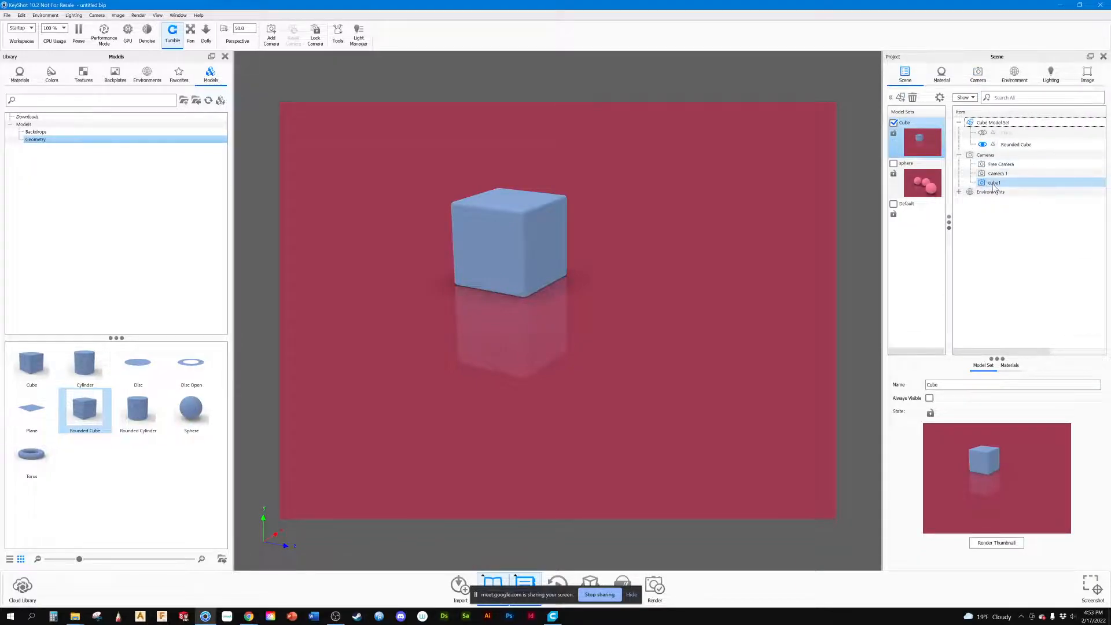
left_click(992, 174)
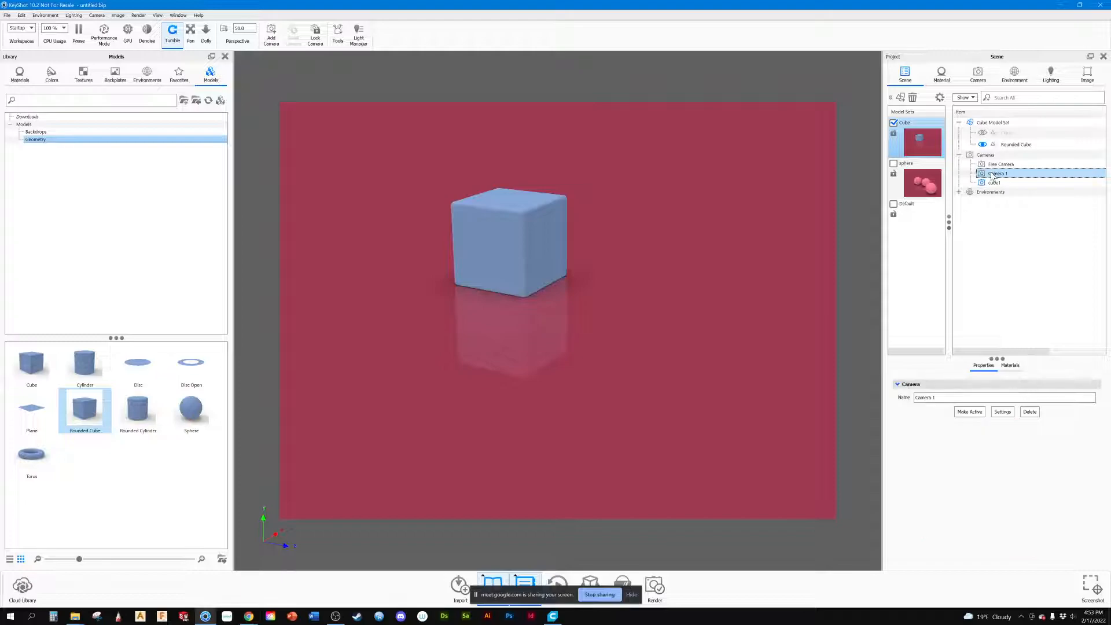
left_click(991, 167)
left_click(992, 173)
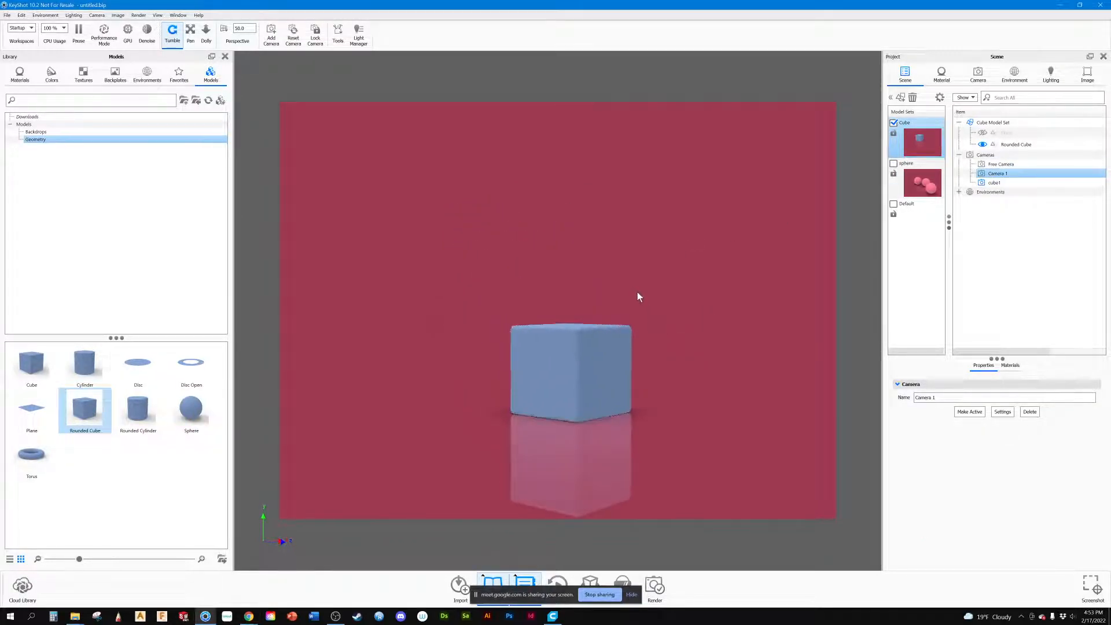
left_click(993, 182)
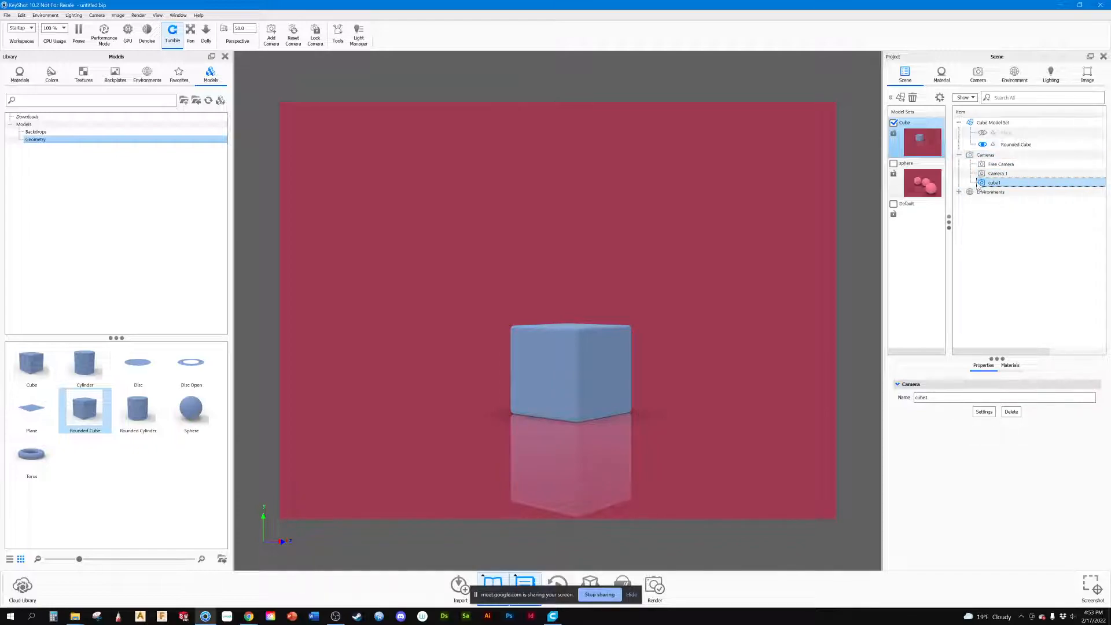
Step: Hide the Cube model set, show the sphere model set, and restore the saved cube1 camera view
left_click(922, 180)
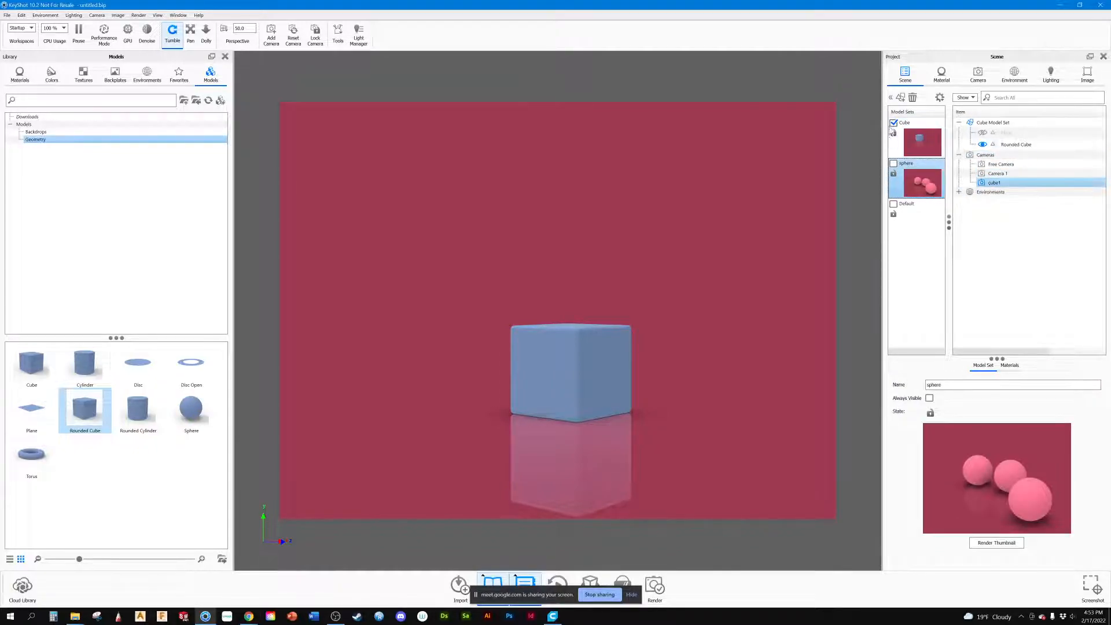
left_click(893, 122)
left_click(893, 163)
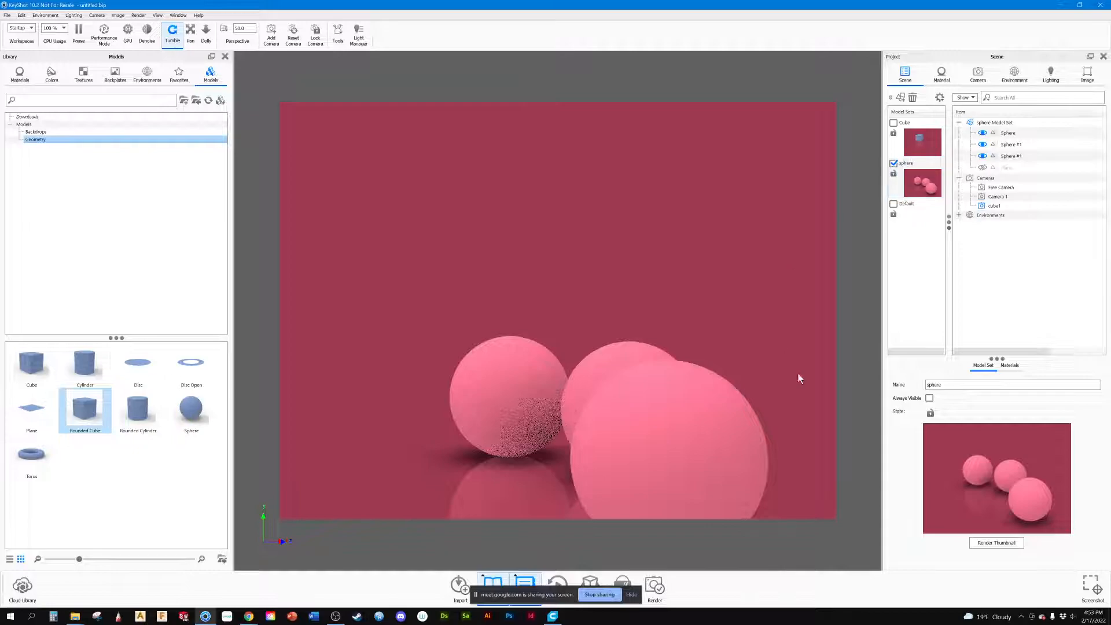
left_click(990, 206)
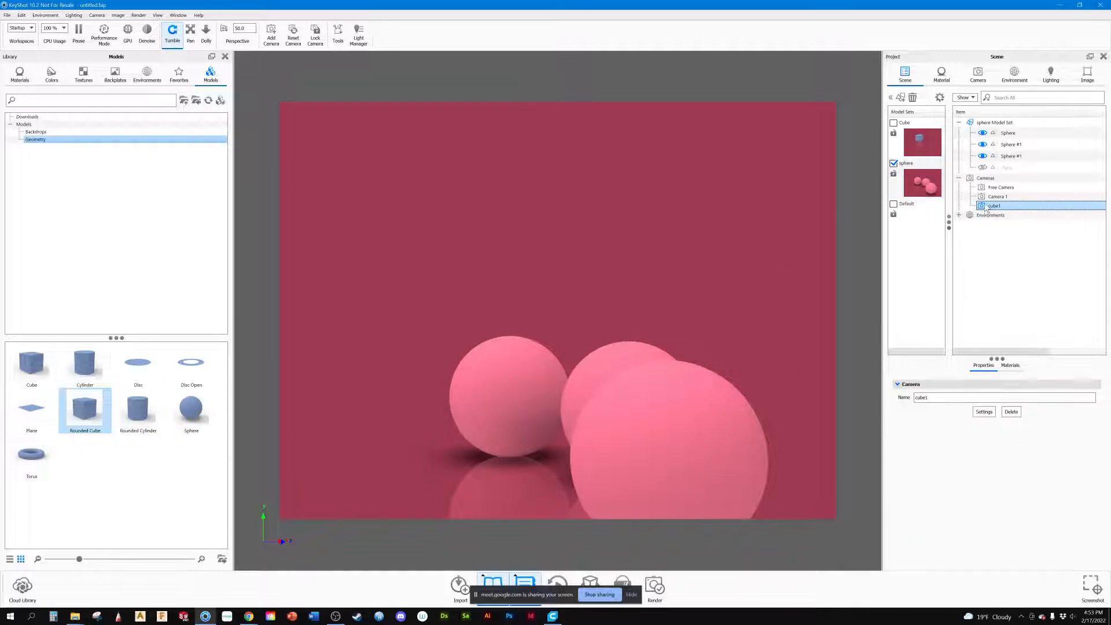
left_click(1001, 269)
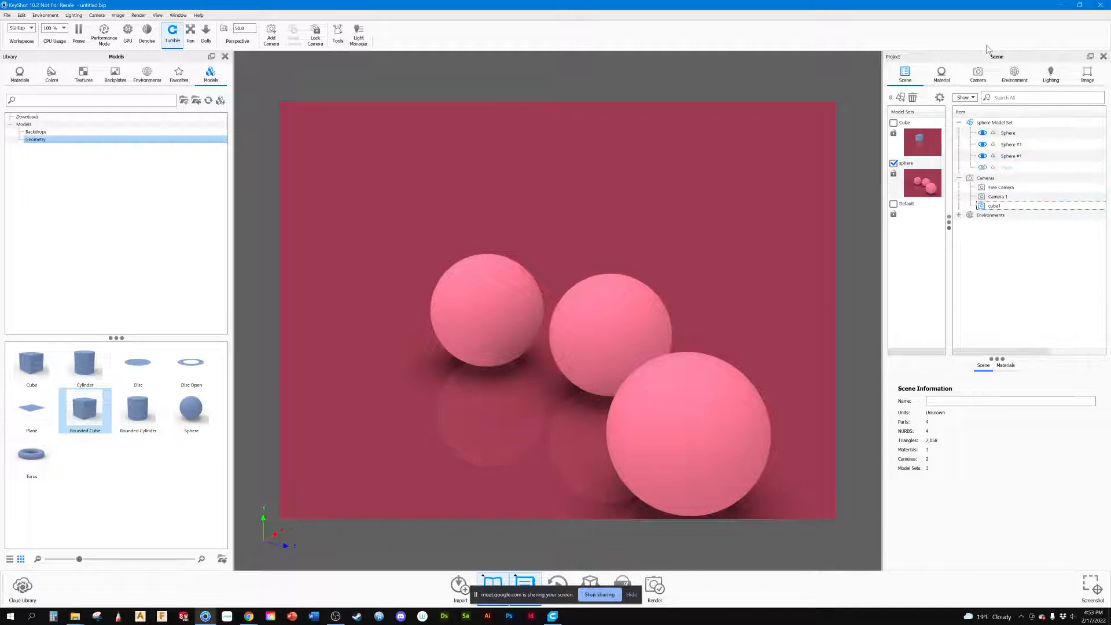
Step: Add a new camera for the spheres and name it "sphere 1"
left_click(973, 70)
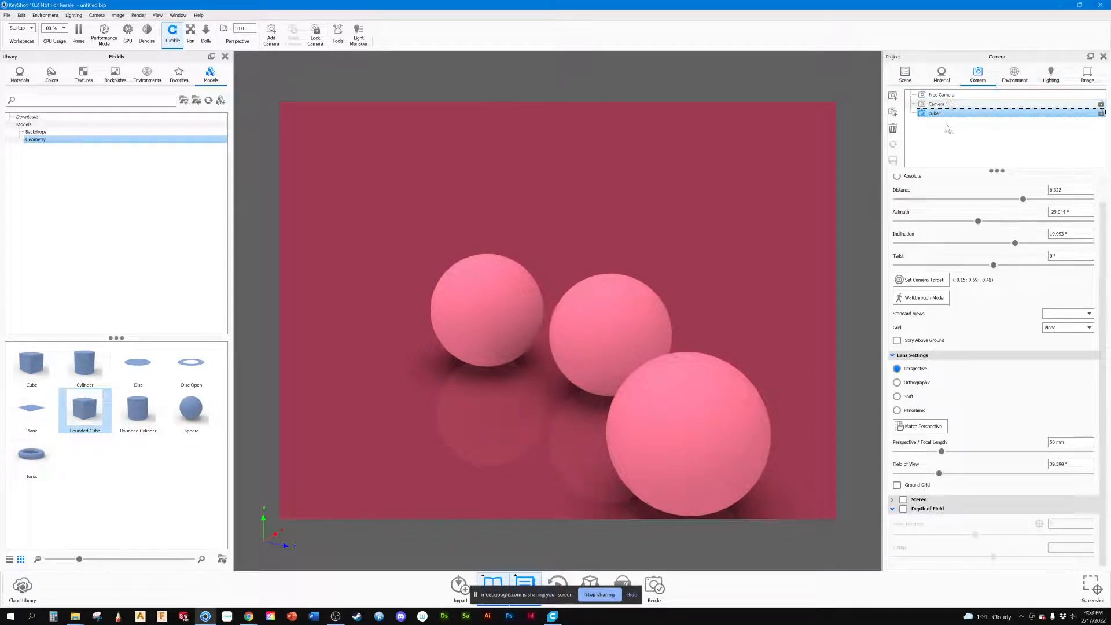
left_click(892, 96)
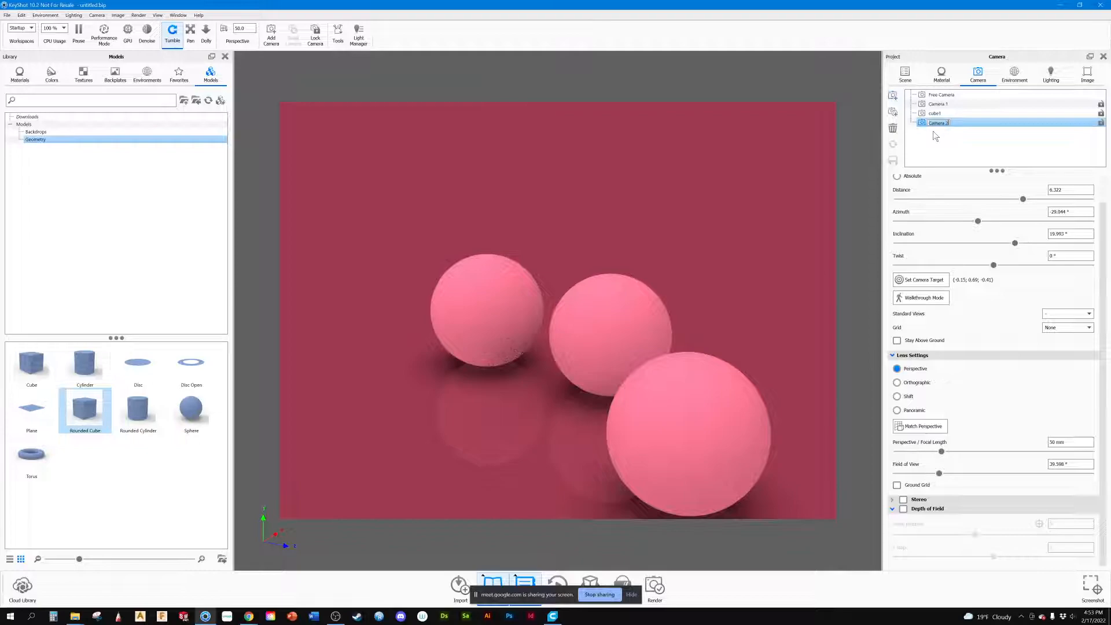
type("sphere 1")
key("Return")
Step: Orbit the sphere 1 camera to a lower angle, lock it, and return to the cube1 camera
left_click_drag(798, 173, 719, 294)
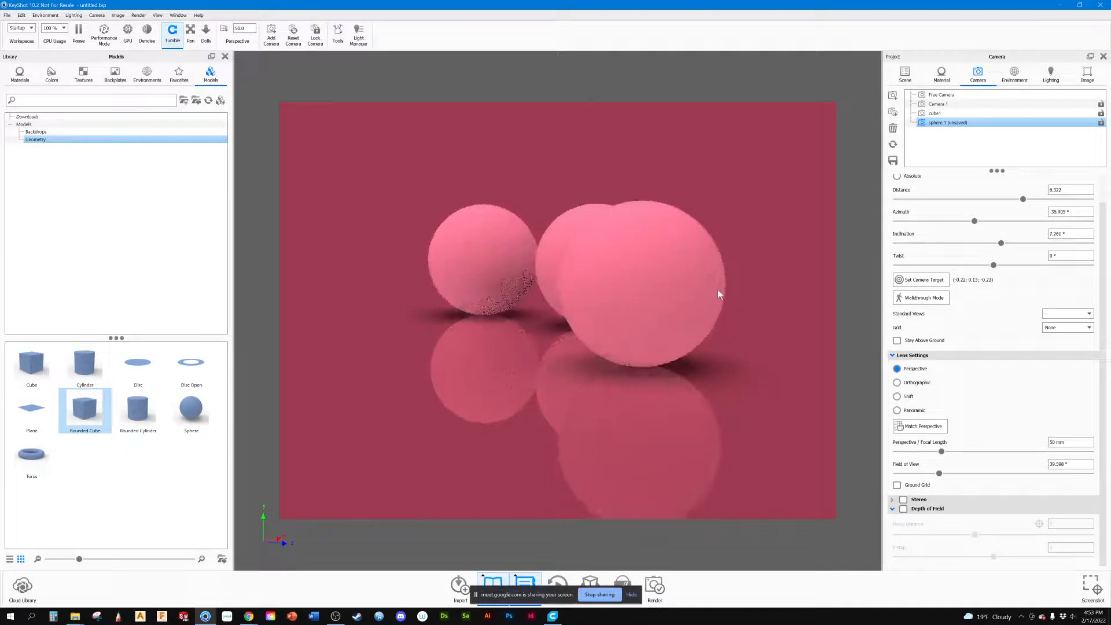
left_click(1100, 122)
left_click(930, 114)
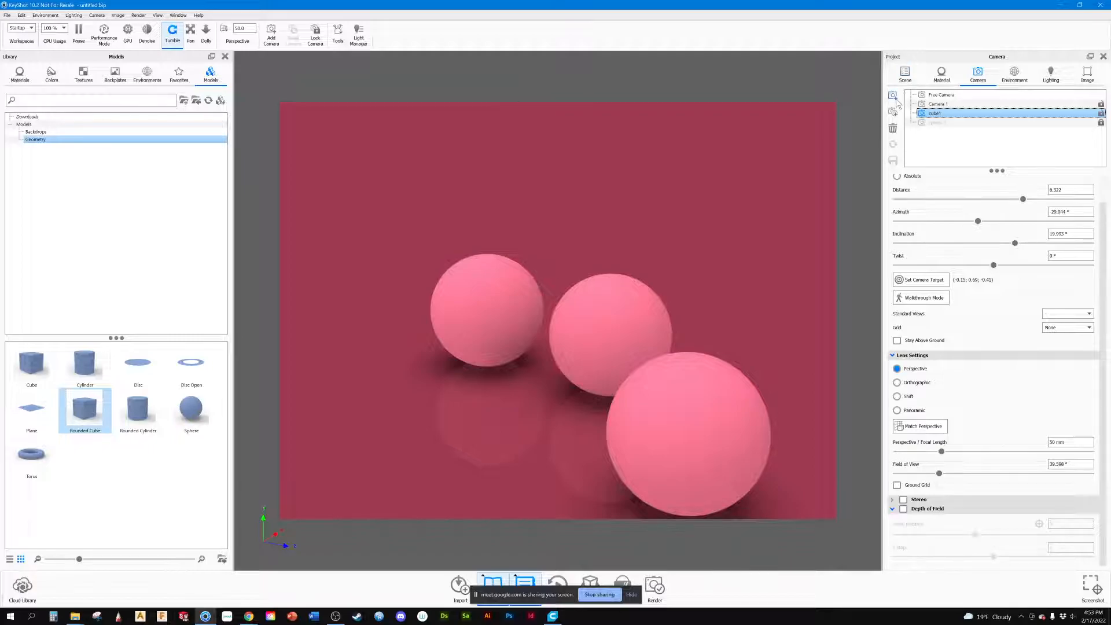
Step: Switch from the sphere model set to the Cube set and view it through the cube1 camera
left_click(905, 74)
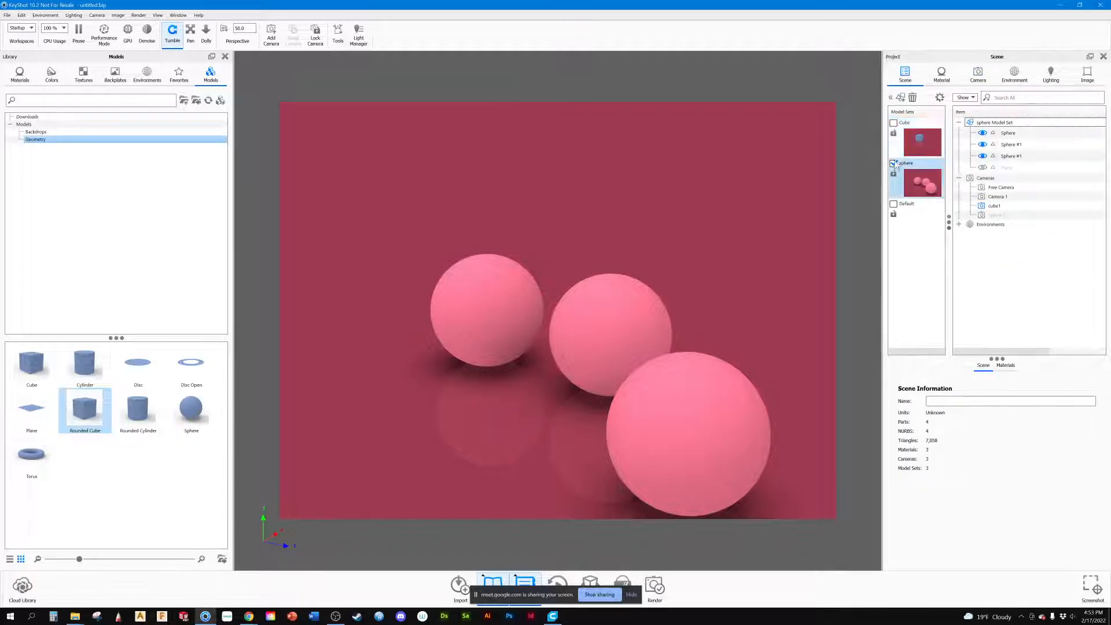
left_click(894, 163)
left_click(894, 123)
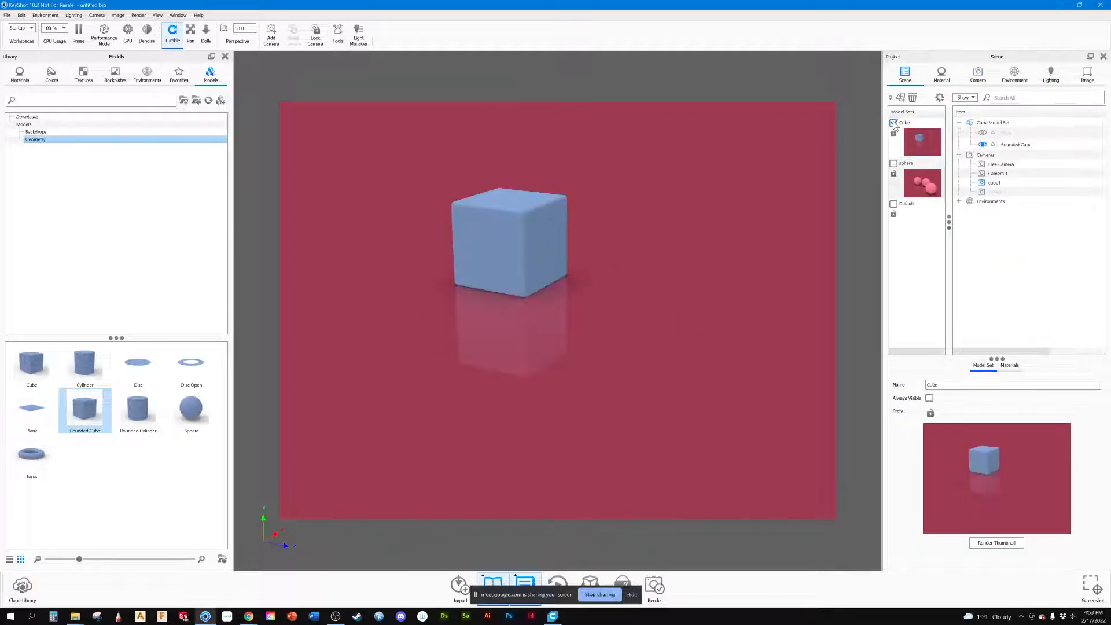
left_click(994, 182)
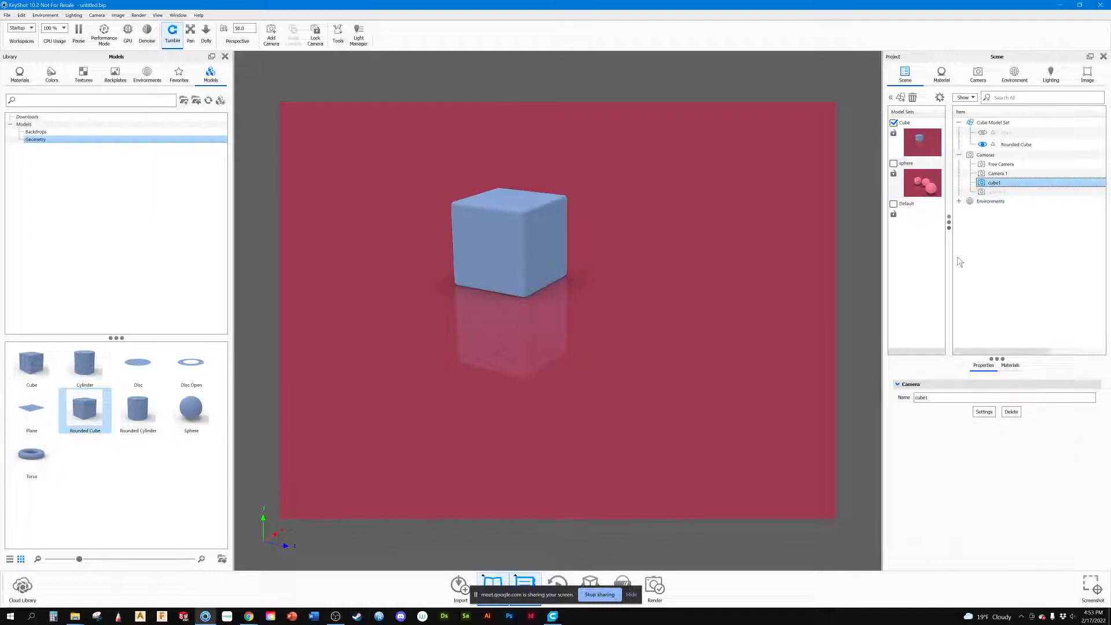
Step: Hide the Cube model set, show the sphere set, and activate the sphere 1 camera
left_click(893, 123)
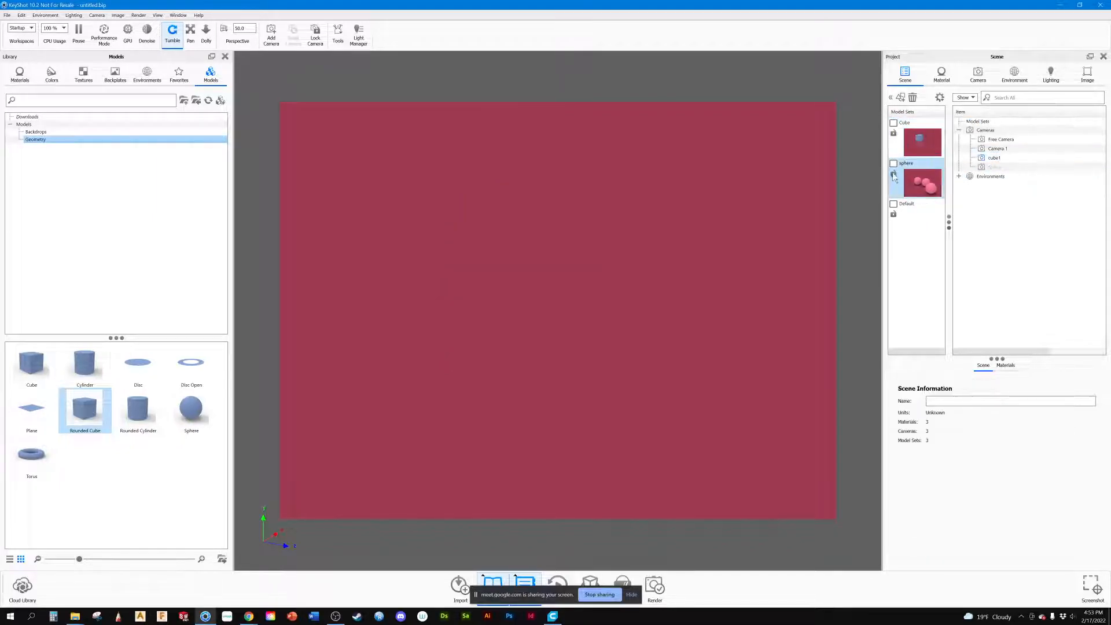
left_click(893, 164)
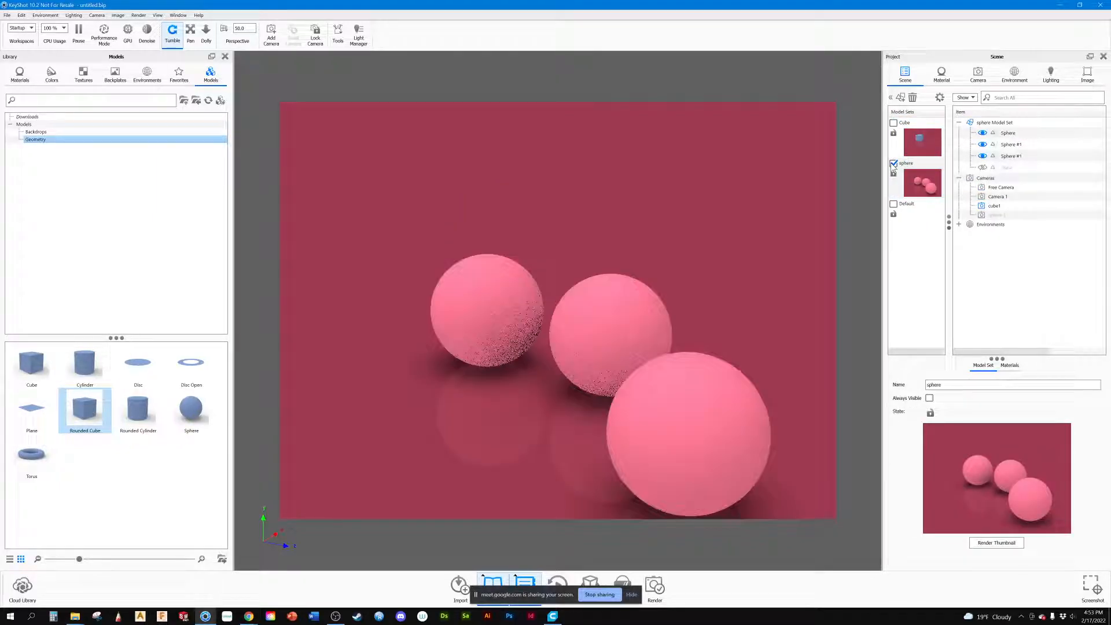
left_click(990, 215)
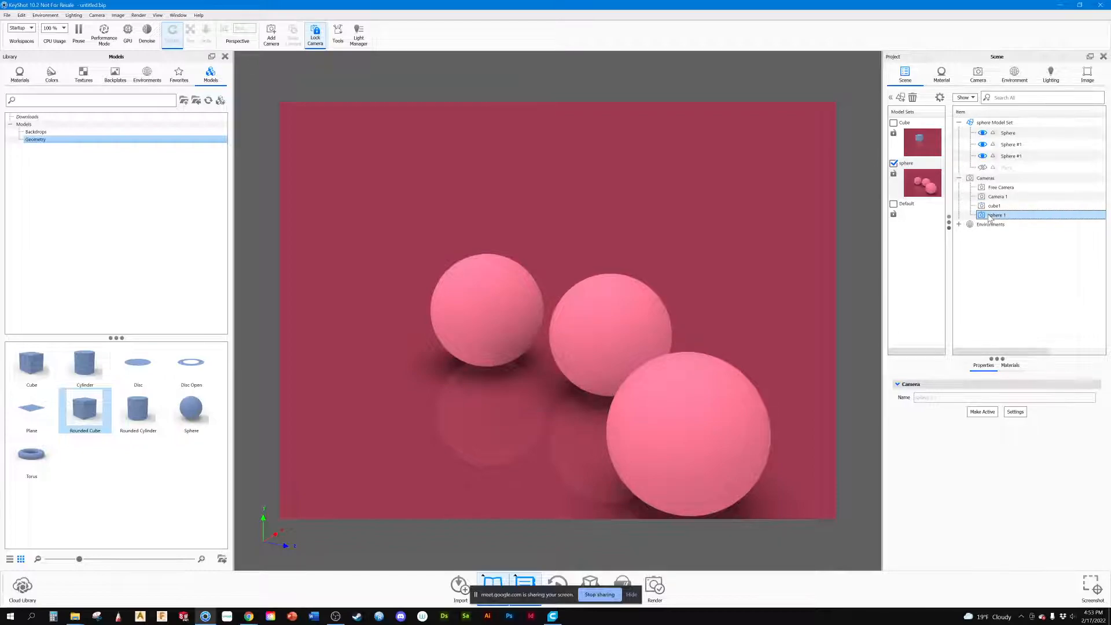
Step: Compare the Cube and sphere model sets through the sphere 1 camera, ending with only the sphere set shown
left_click(903, 152)
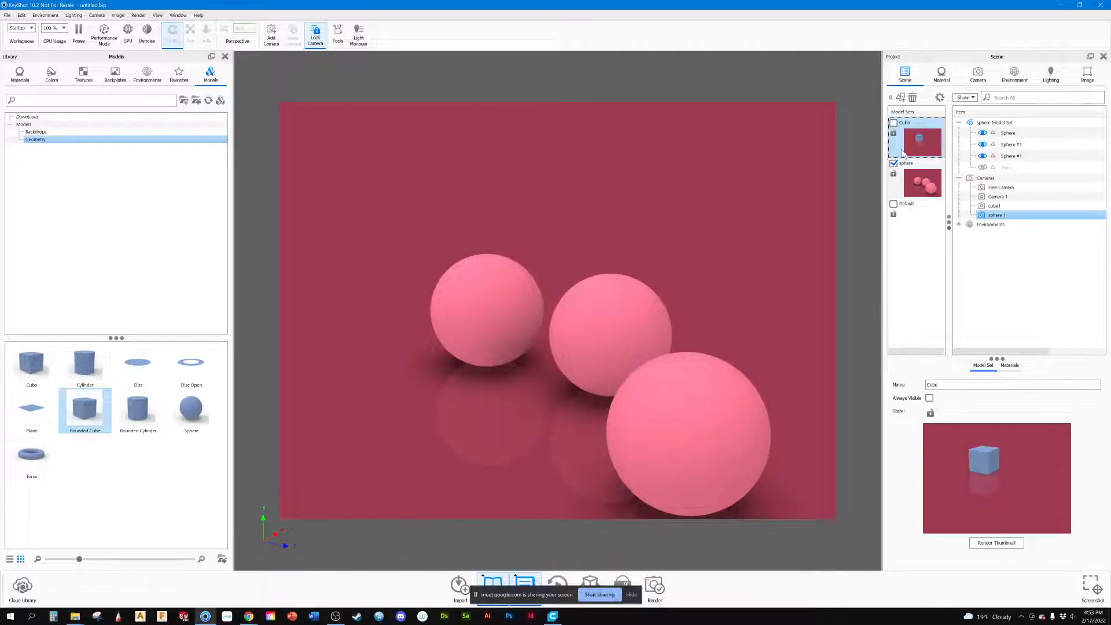
left_click(894, 123)
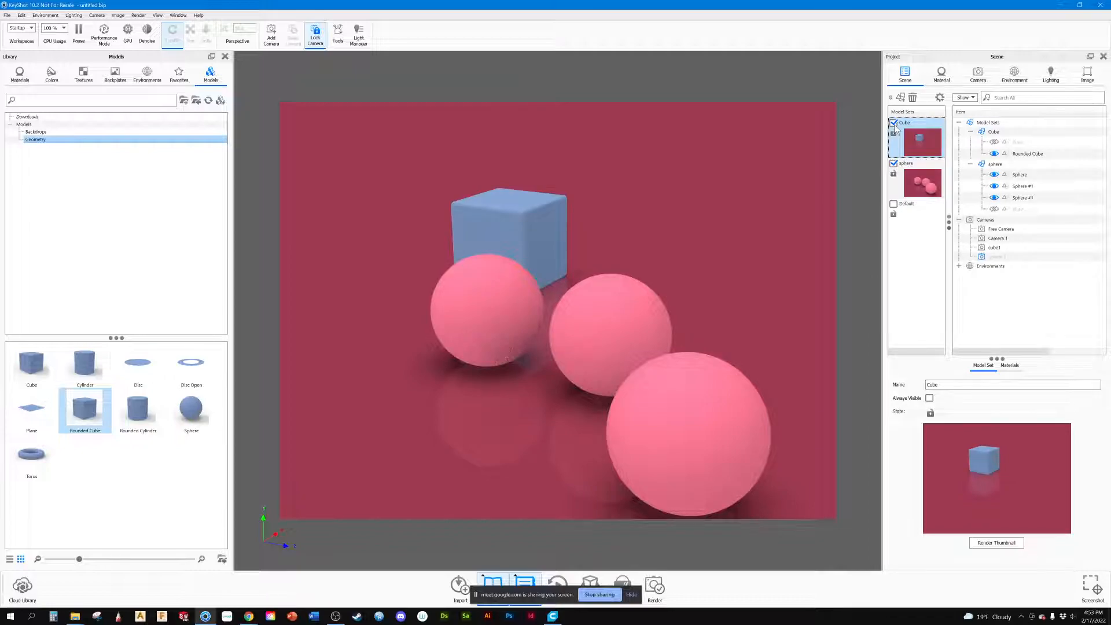
left_click(894, 123)
left_click(893, 164)
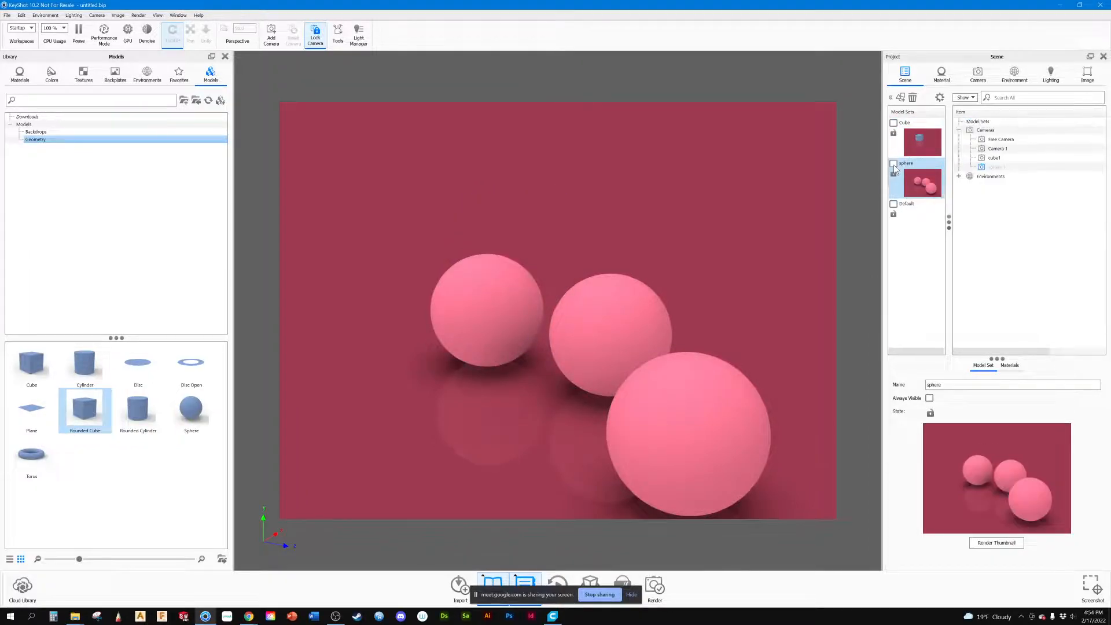
left_click(892, 163)
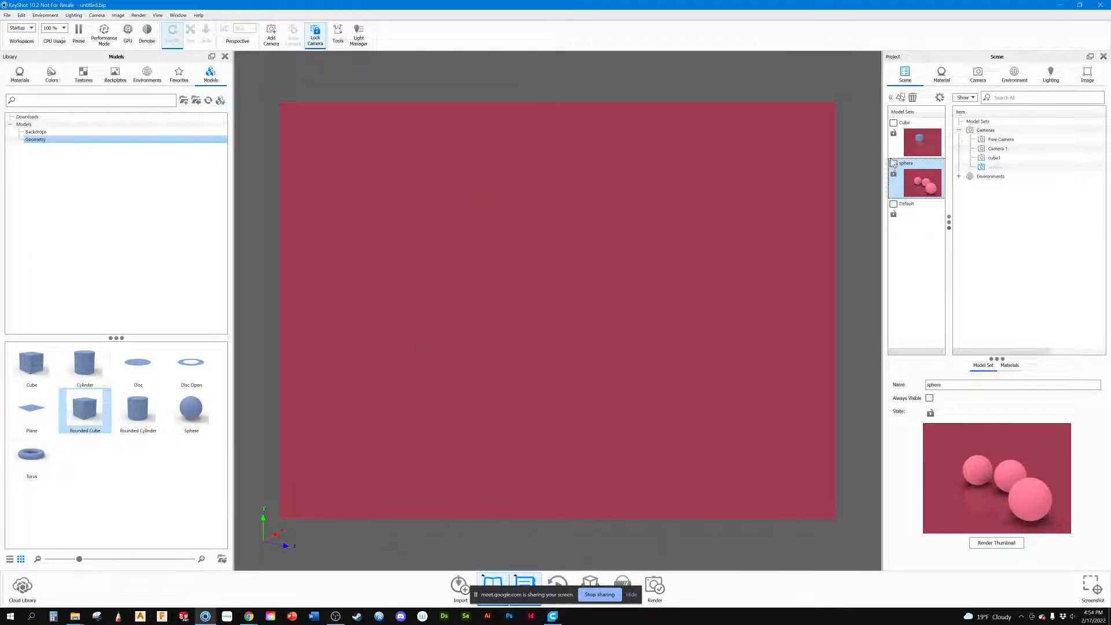
left_click(893, 163)
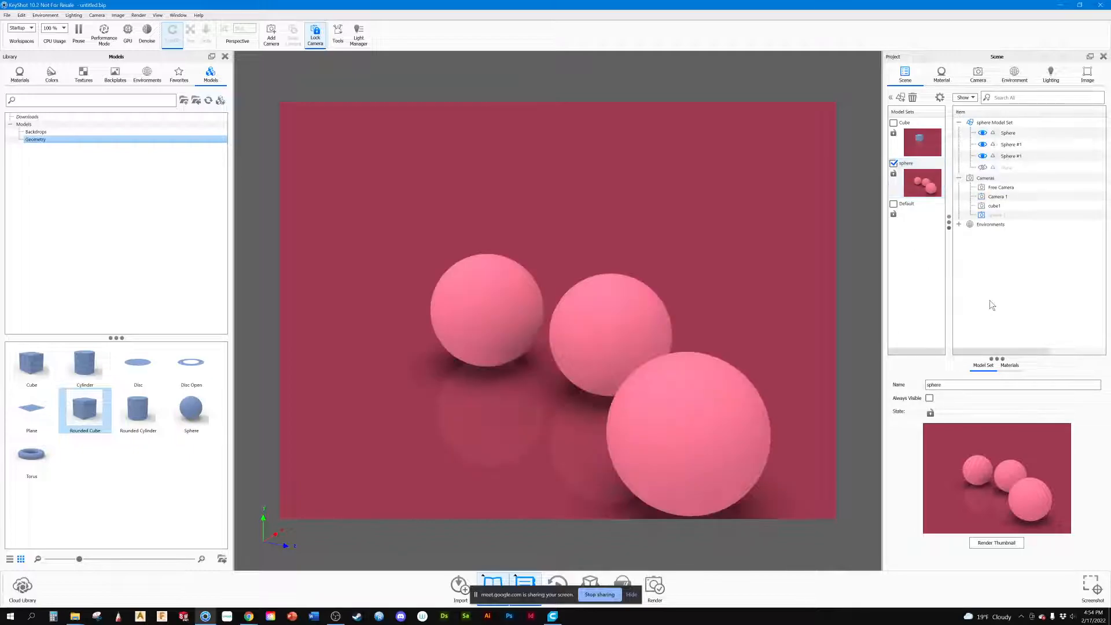
Step: Add a locked camera named sphere 2 that views the three spheres from a low angle below the ground
left_click(978, 84)
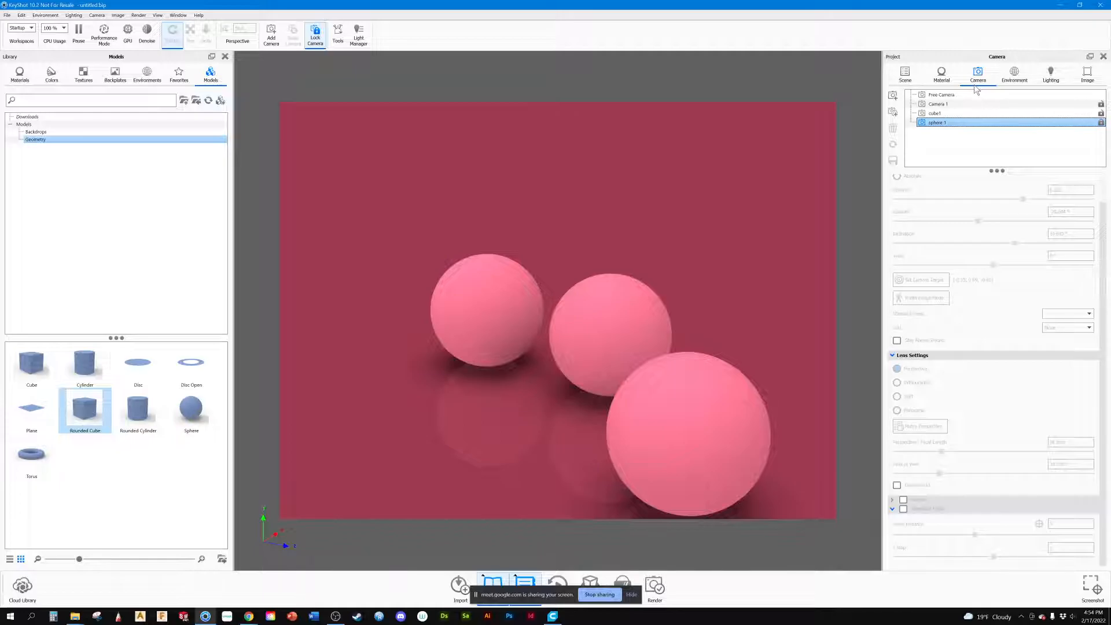
left_click(893, 96)
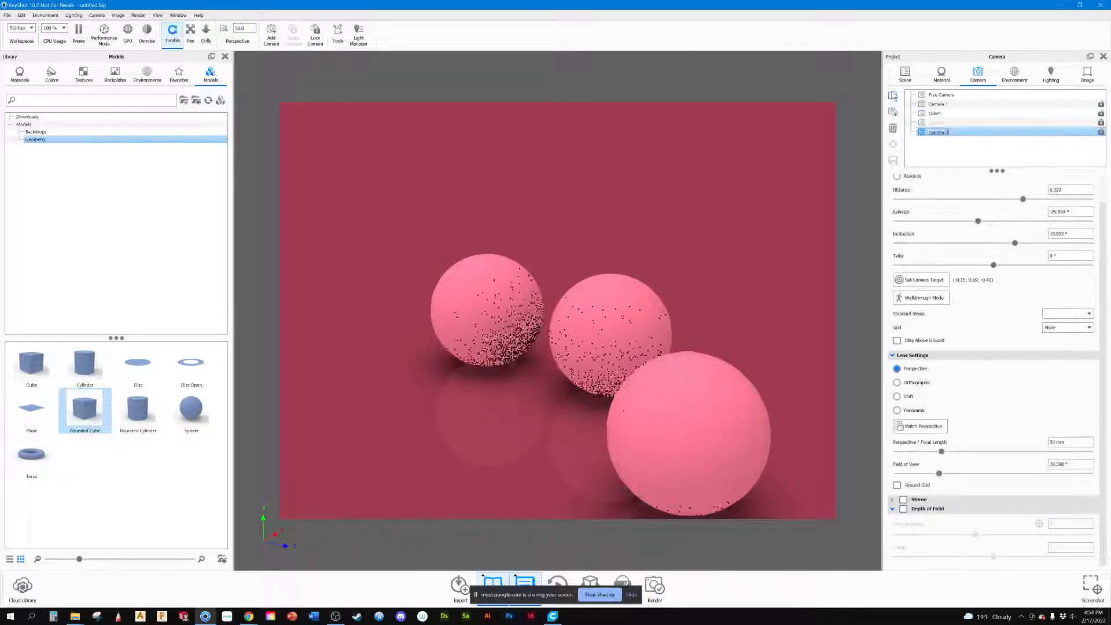
type("sphere")
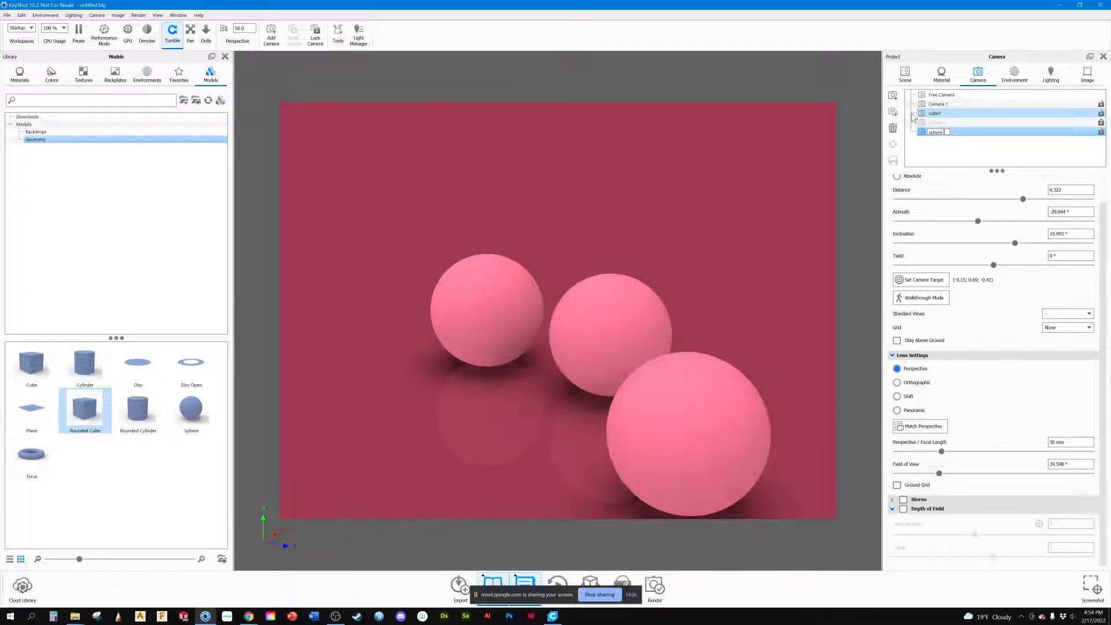
type(" 2")
key("Return")
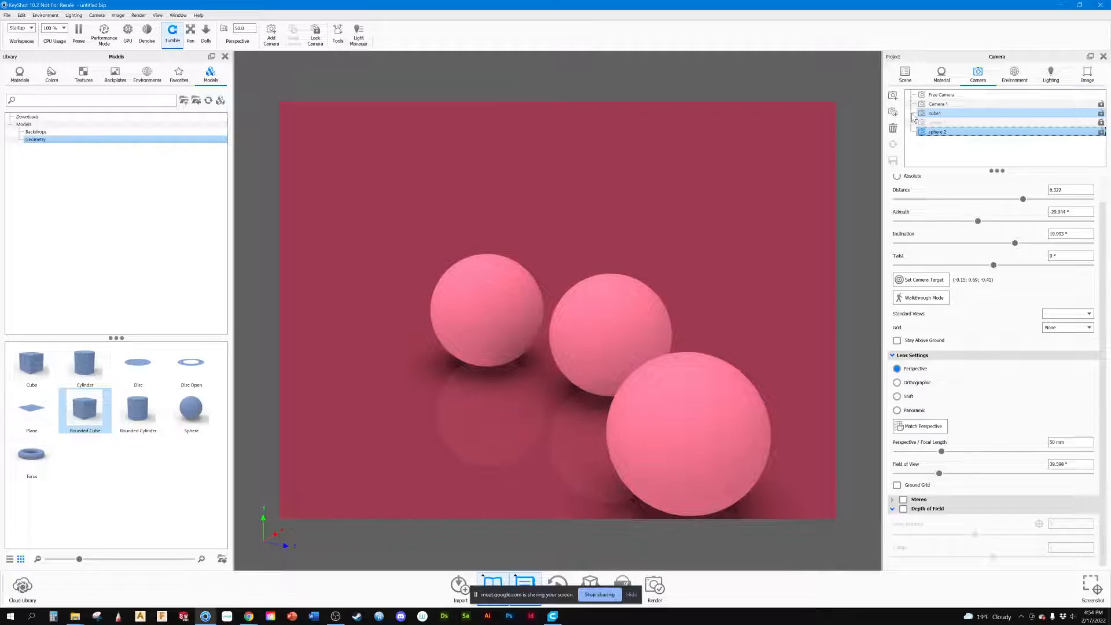
left_click_drag(720, 255, 668, 171)
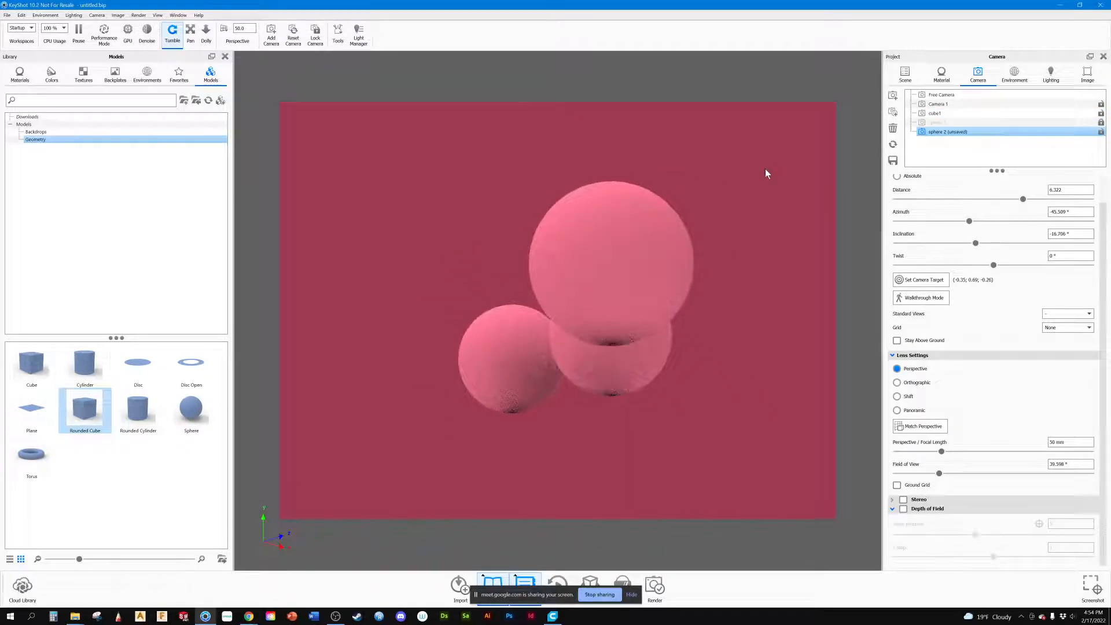
left_click(1100, 132)
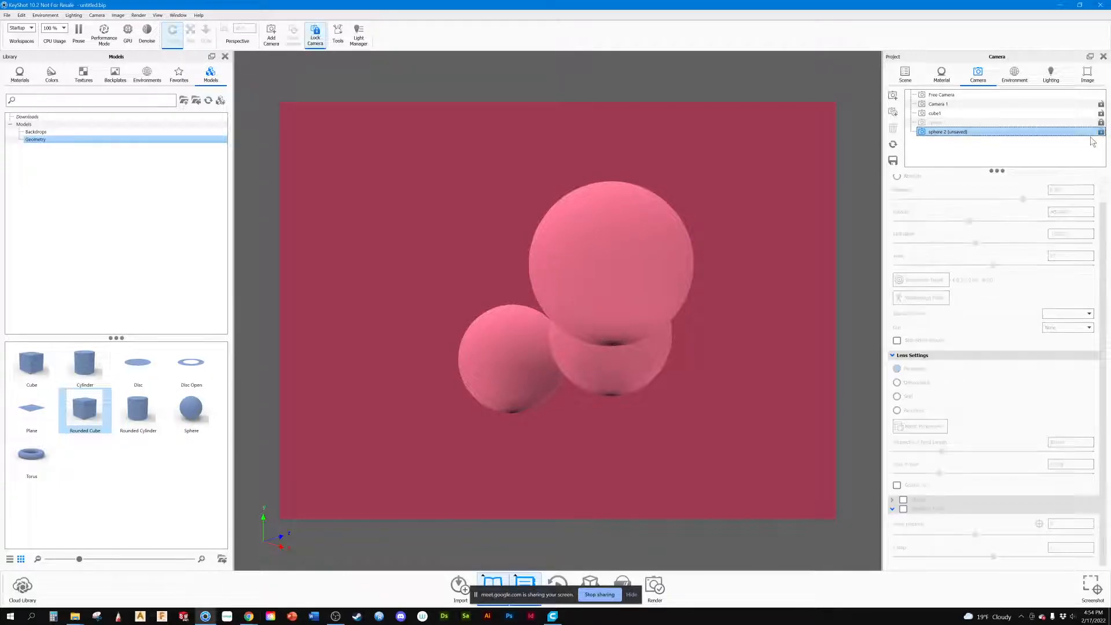
Step: Compare the Cube and sphere model sets through the sphere 2 camera, ending with only the sphere set shown
left_click(905, 74)
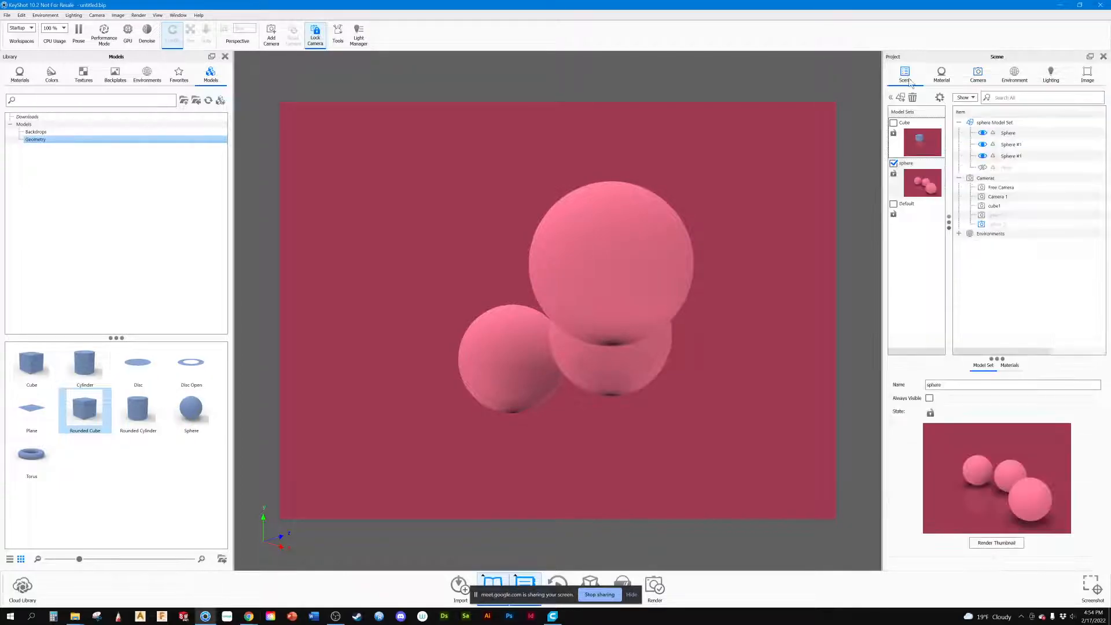
left_click(893, 163)
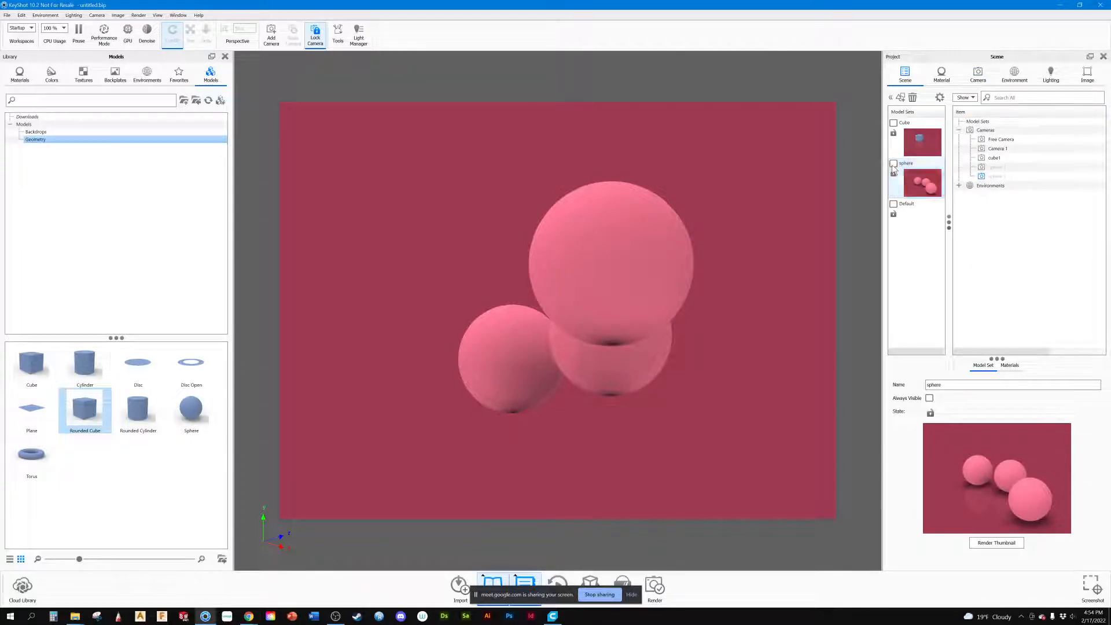
left_click(893, 123)
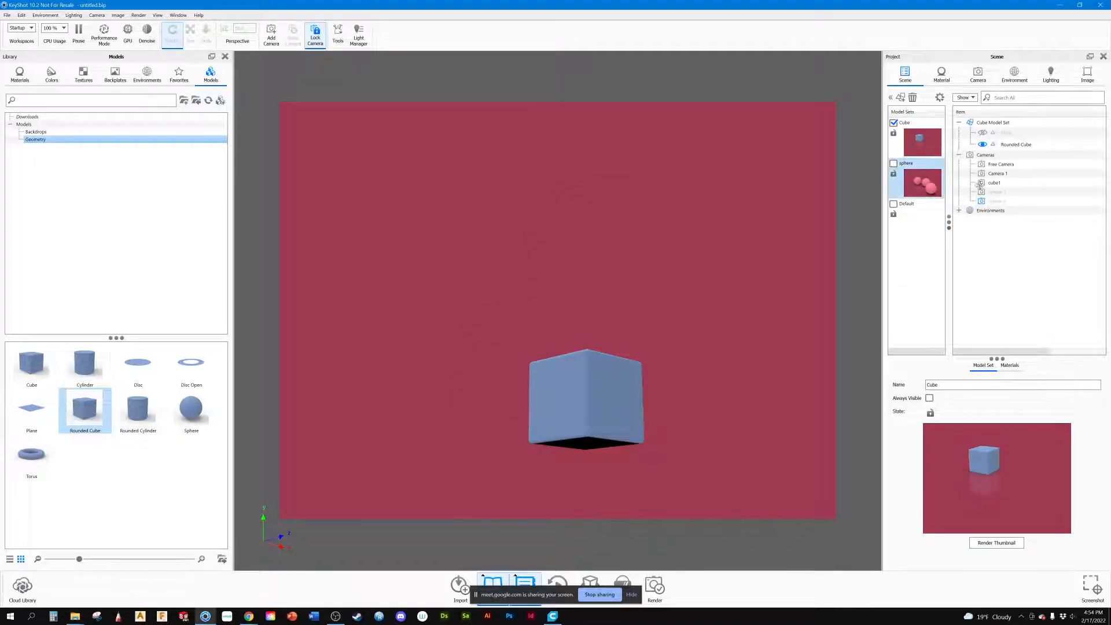
left_click(1001, 194)
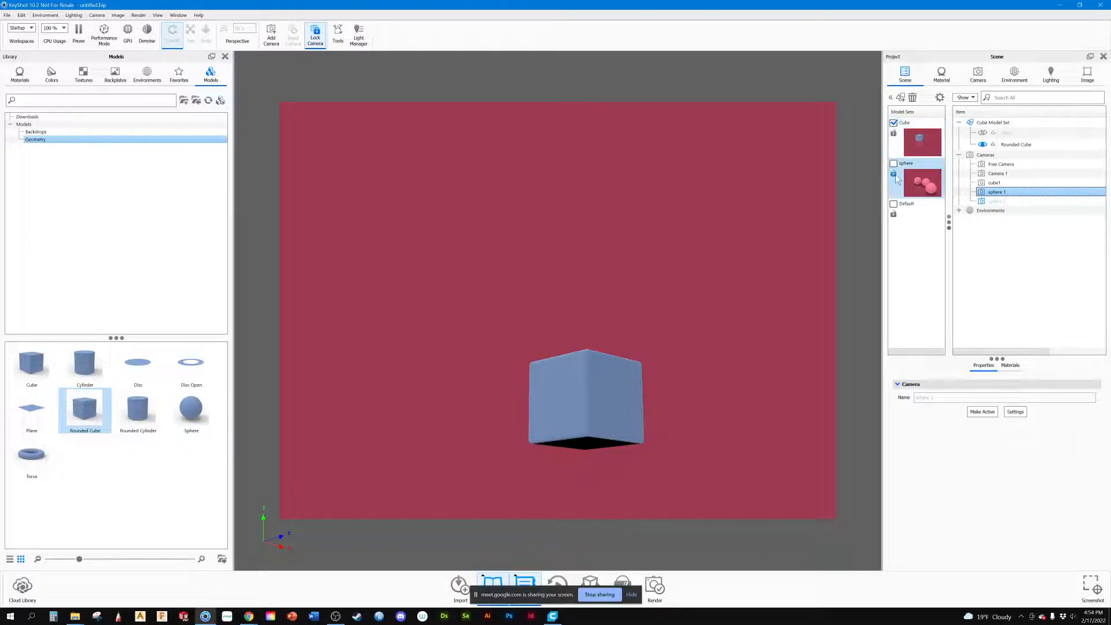
left_click(896, 124)
left_click(894, 165)
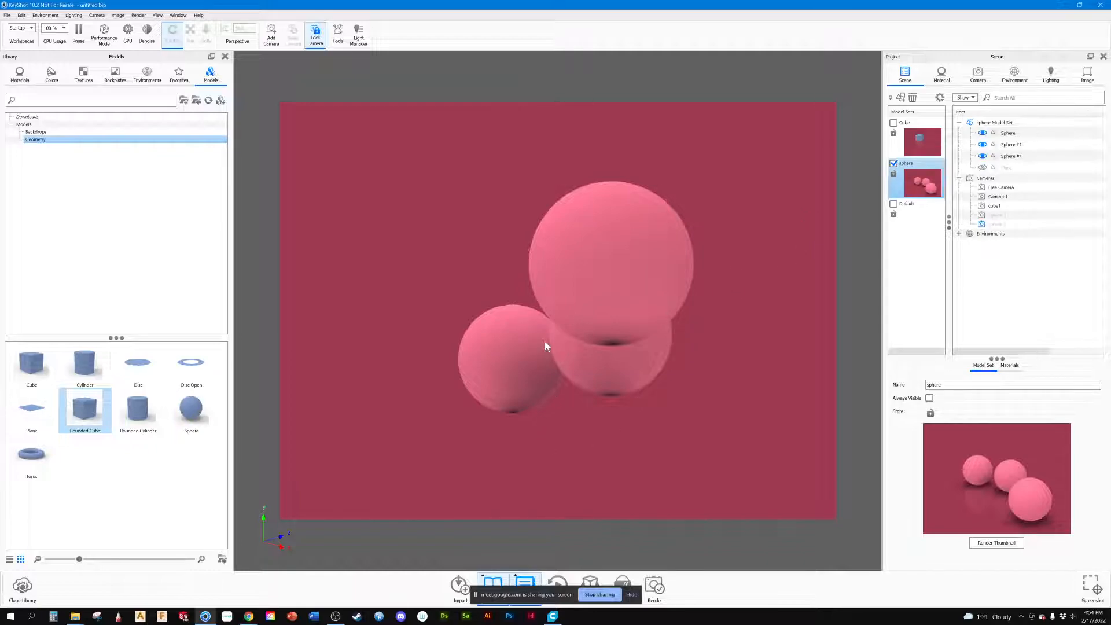
Step: Activate the sphere 1 camera, unlock it, and reframe the view so the three spheres are seen from above
left_click(977, 74)
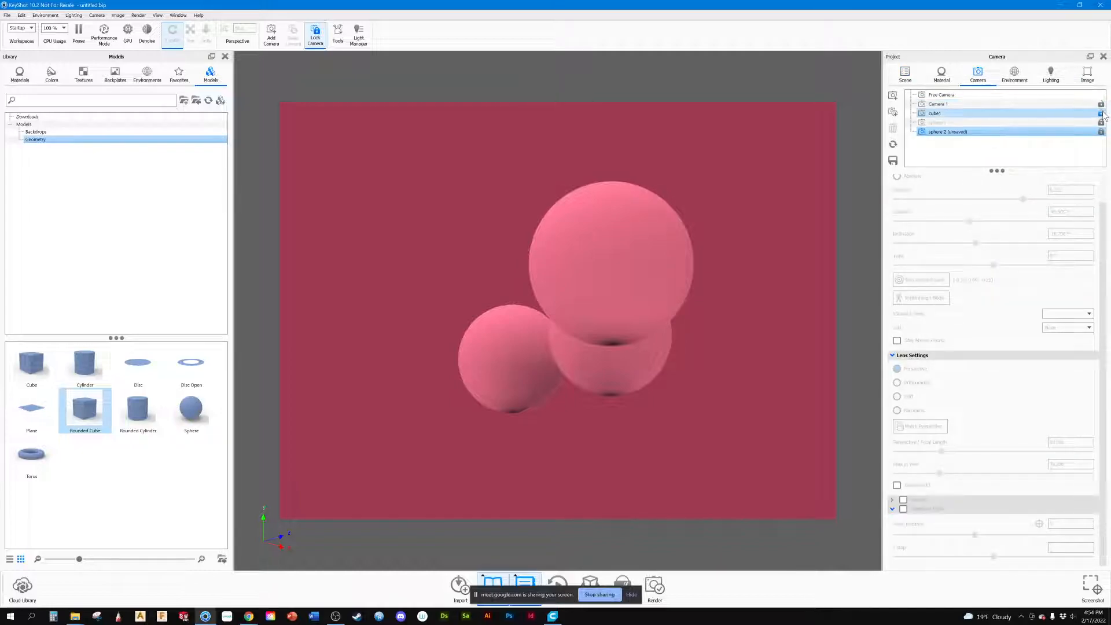
left_click(937, 122)
left_click_drag(575, 247, 484, 318)
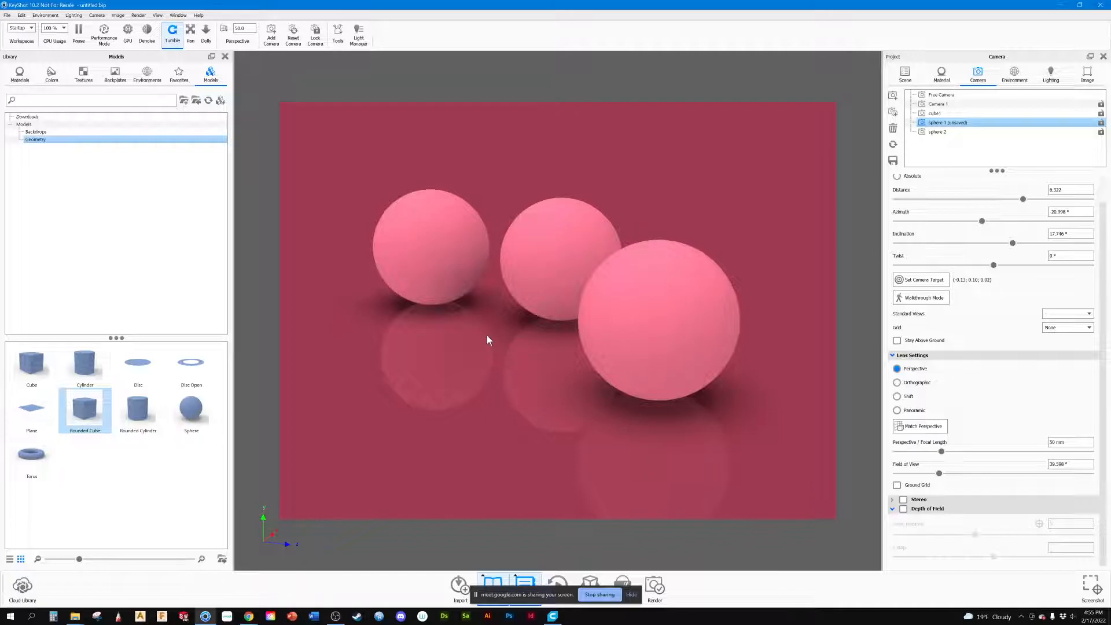
Step: Replace the background color with the Studio Backdrop 4x3 backplate and orbit the view so the spheres rest on its floor
left_click(904, 73)
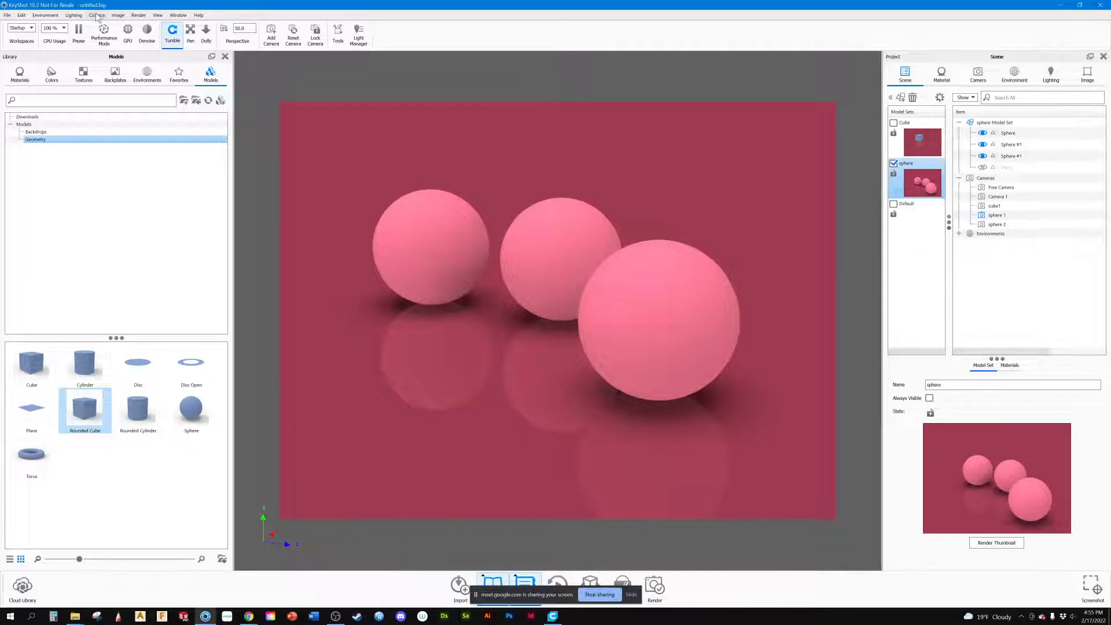
left_click(55, 15)
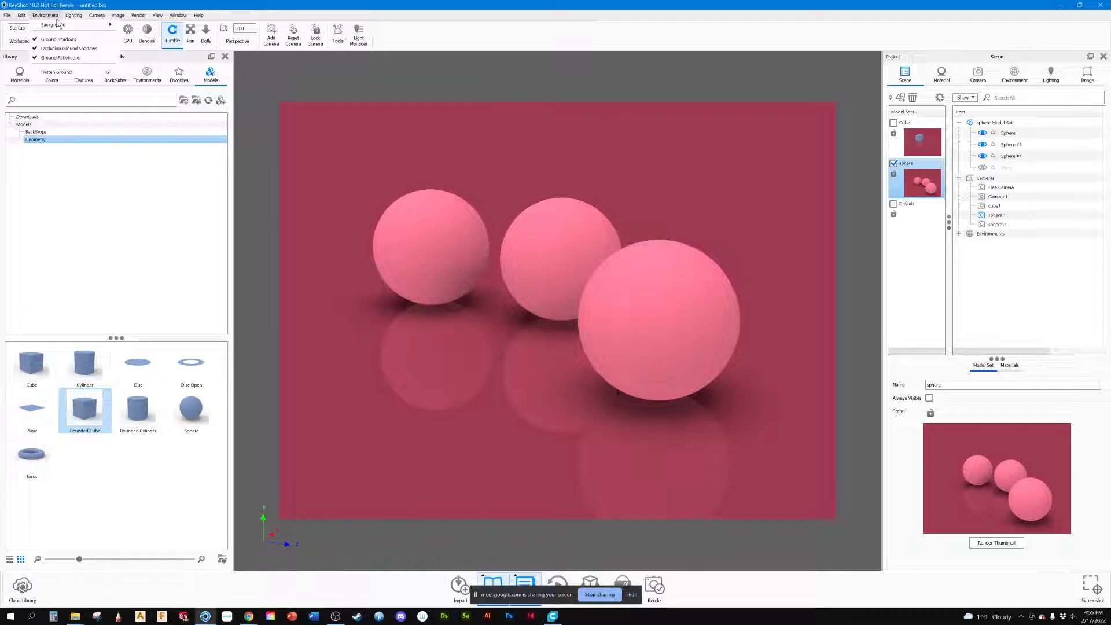
mouse_move(57, 26)
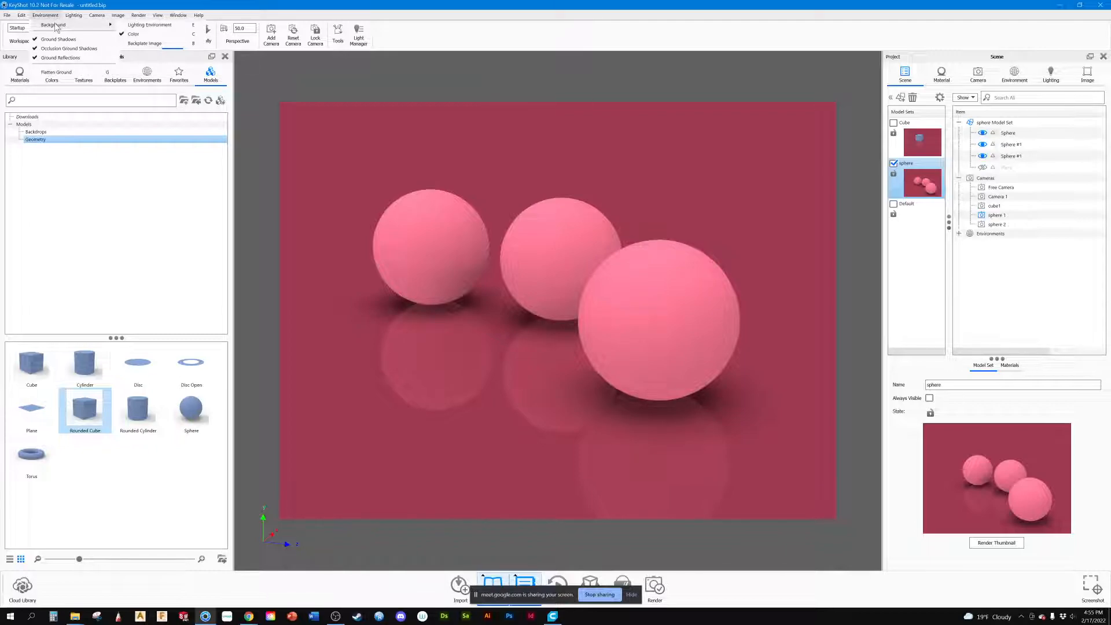
left_click(141, 44)
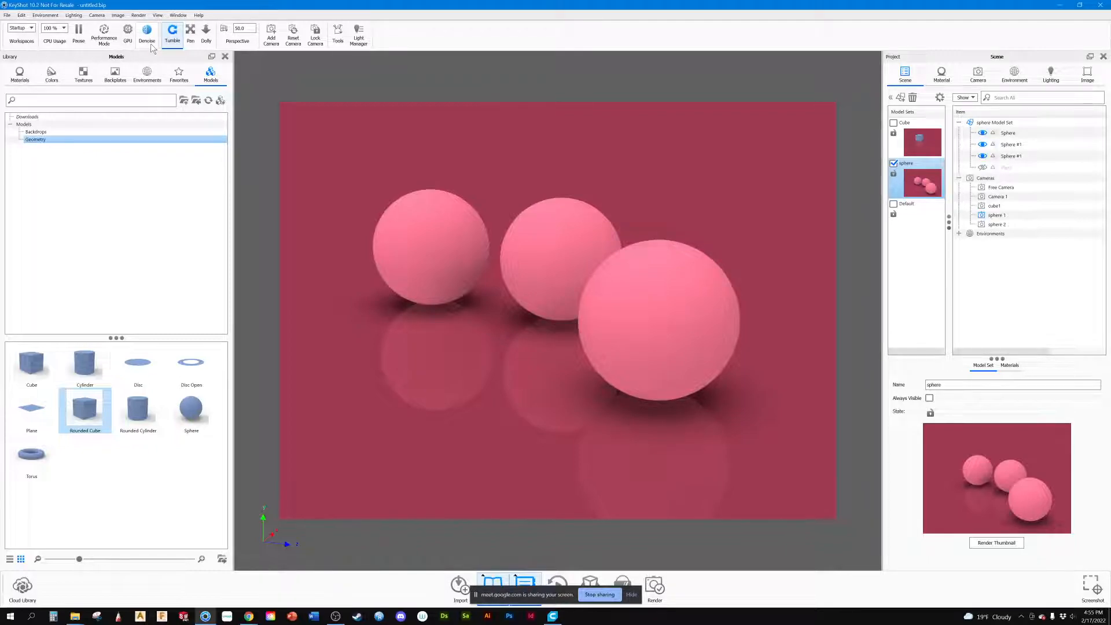
left_click(149, 43)
left_click(114, 77)
double_click(79, 298)
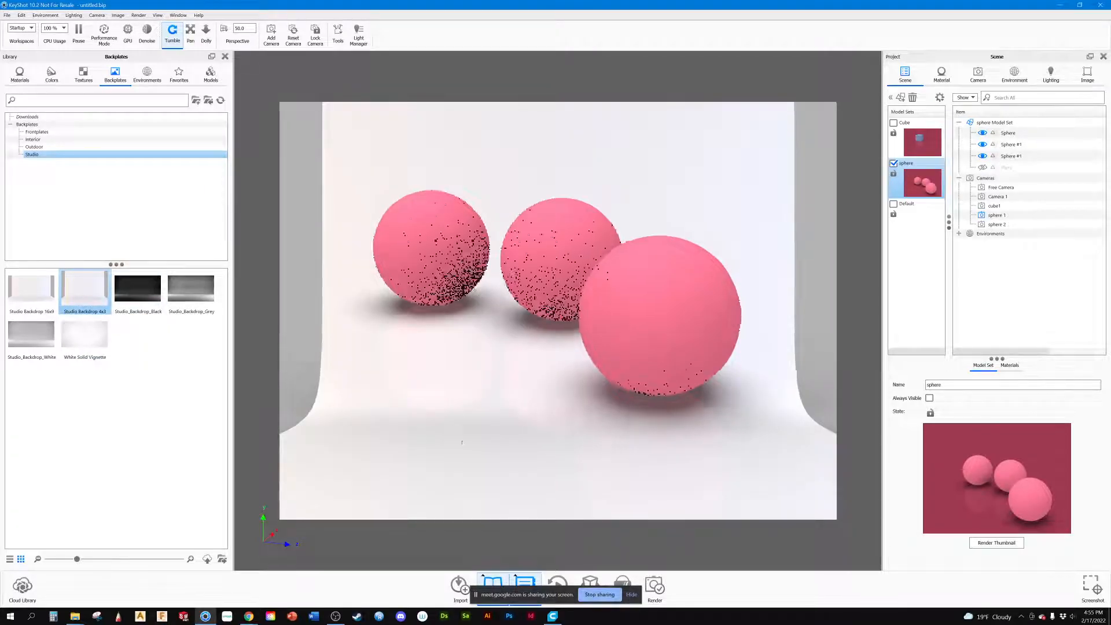
left_click_drag(461, 440, 480, 425)
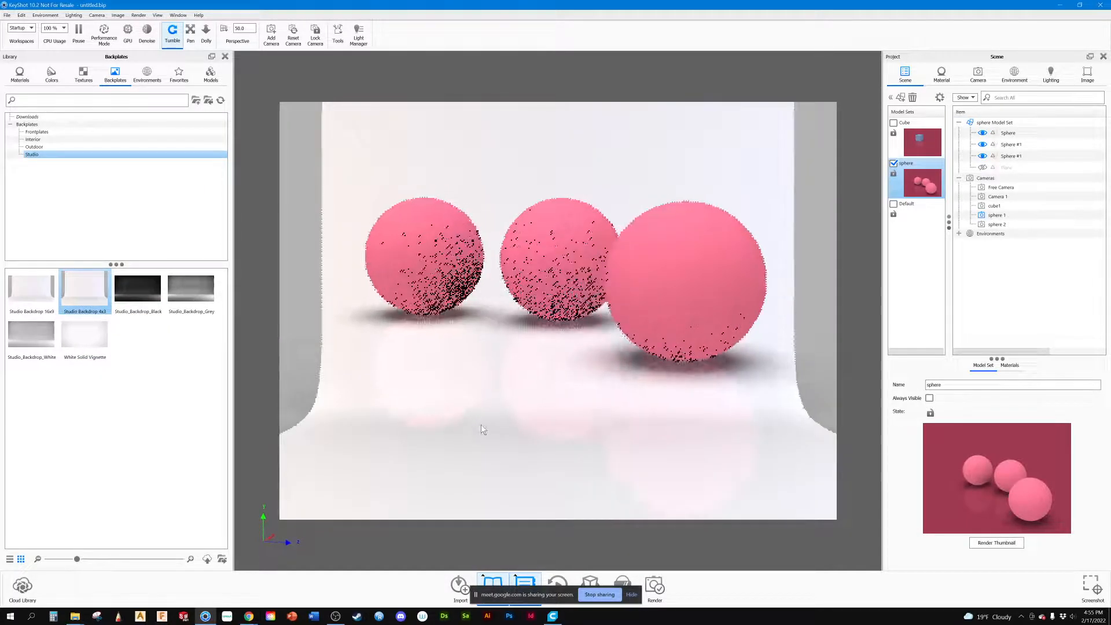
Step: Render a new thumbnail for the sphere model set, keeping its name
right_click(917, 183)
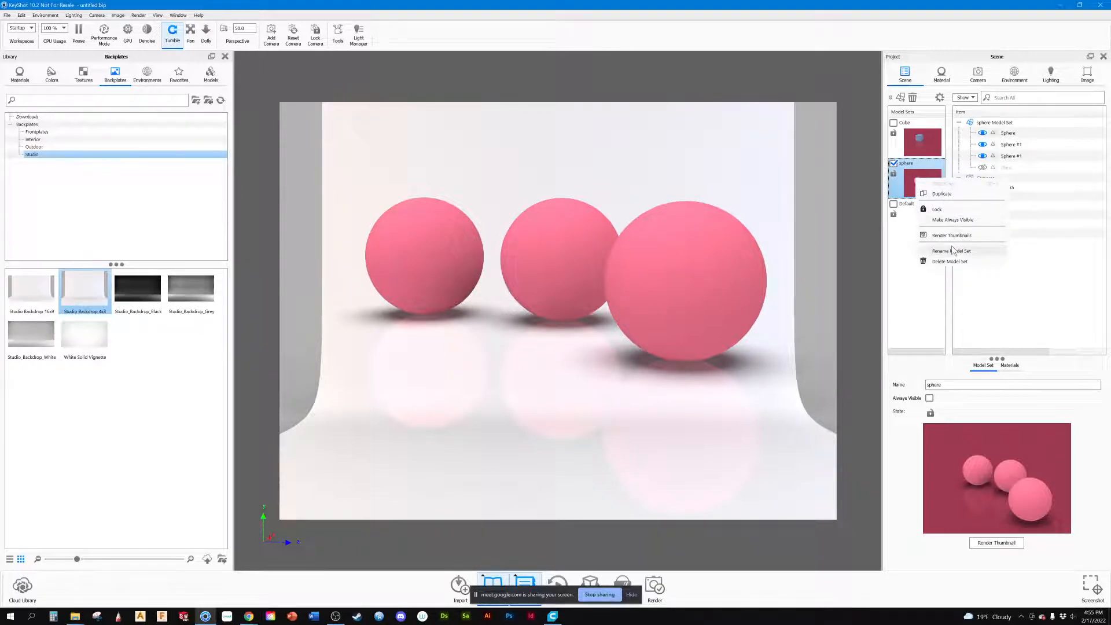
left_click(952, 251)
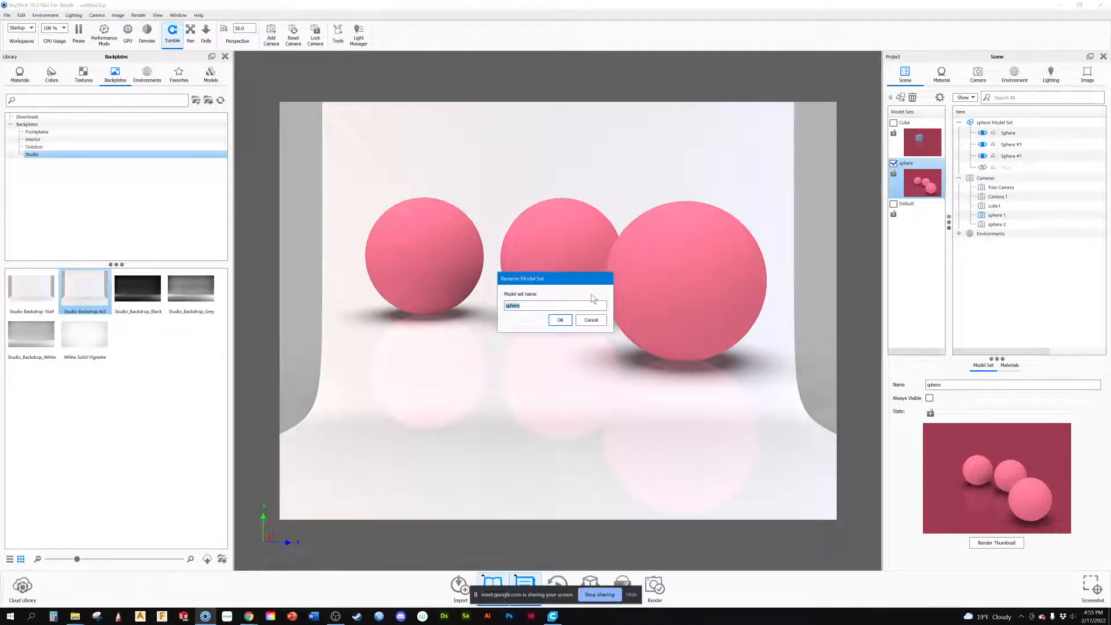
left_click(560, 320)
right_click(916, 184)
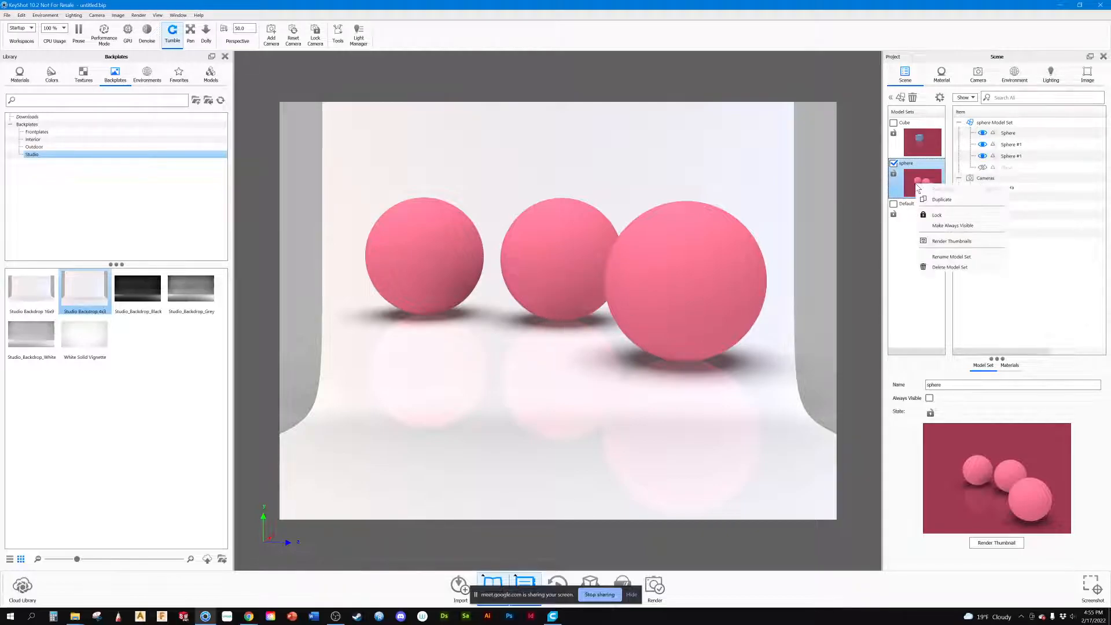
left_click(951, 242)
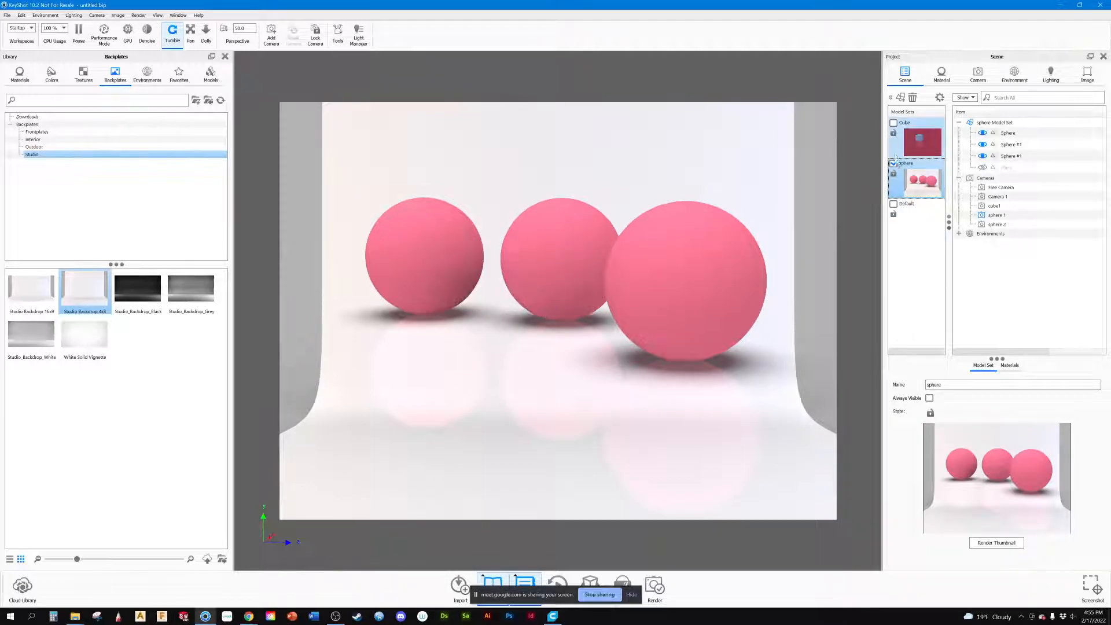
Step: Show the Cube model set instead of the spheres, expand the scene's environments, and position the cube on the backdrop floor by adjusting the camera
left_click(893, 123)
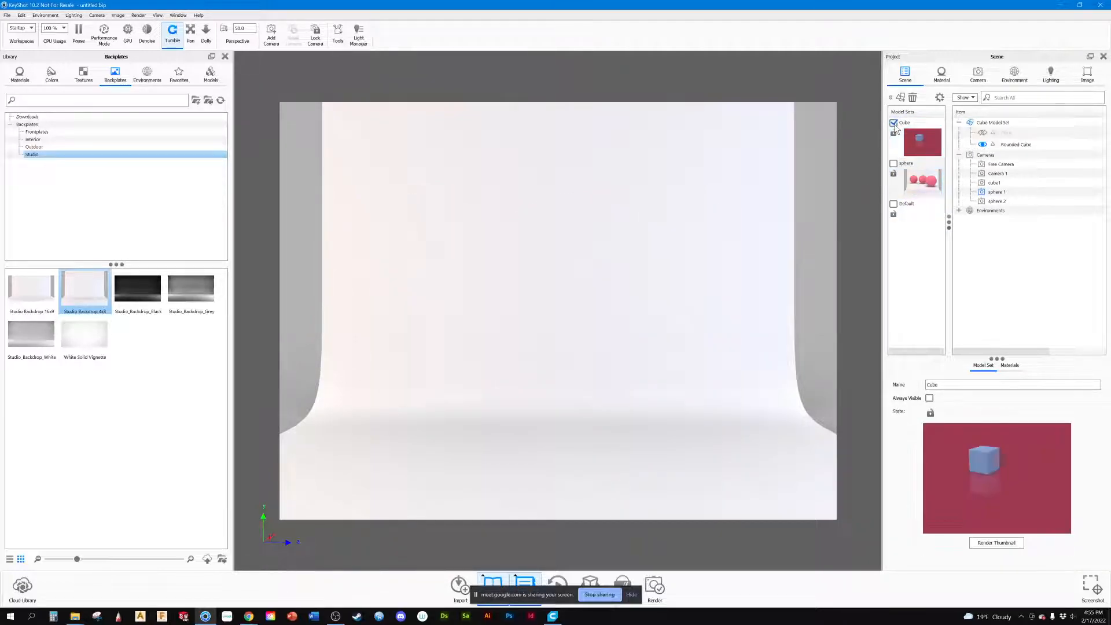
middle_click_drag(578, 241, 823, 521)
left_click_drag(605, 380, 627, 377)
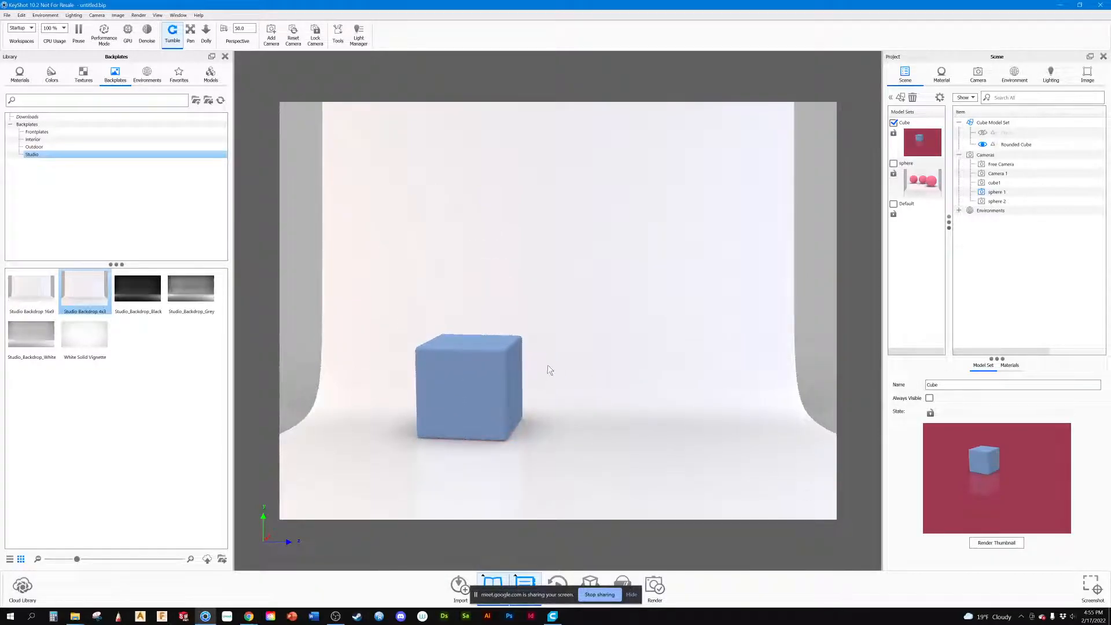
middle_click_drag(546, 368, 695, 321)
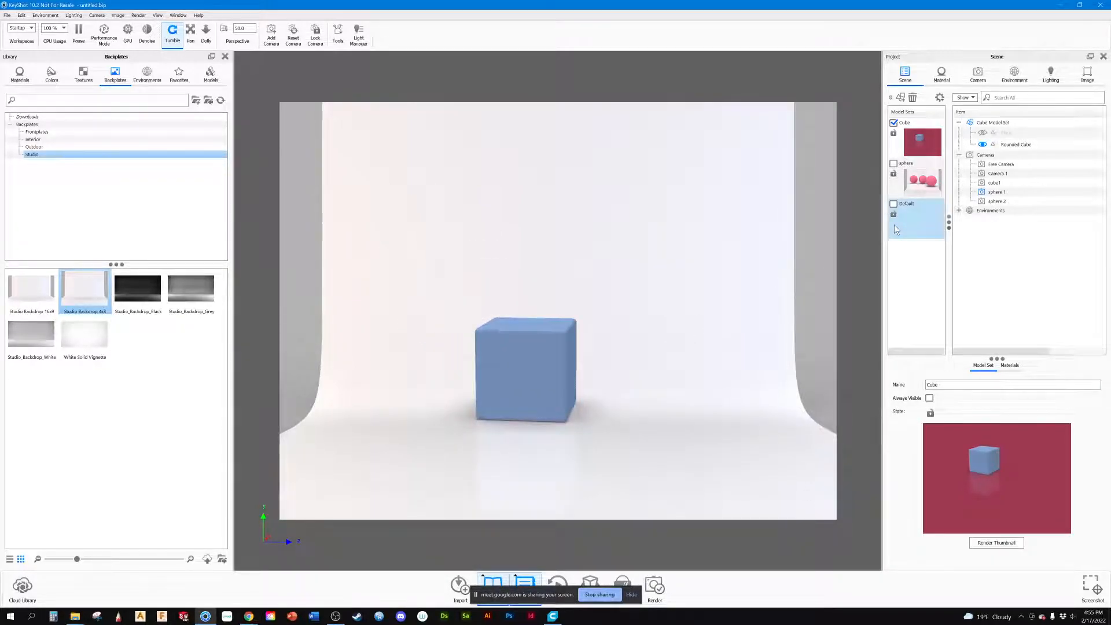
left_click(958, 211)
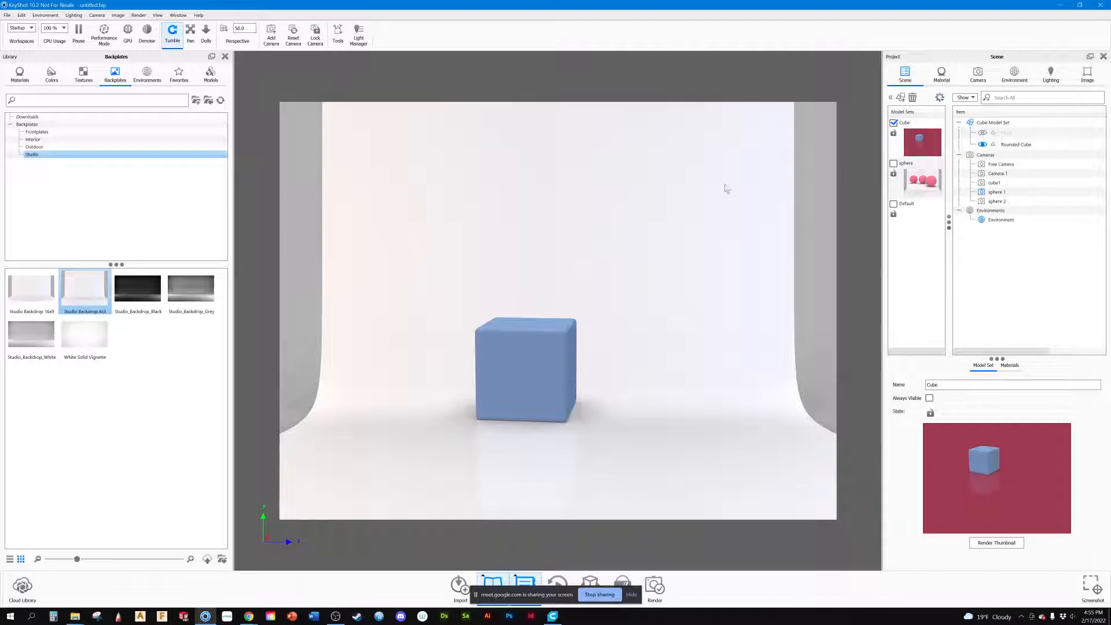
middle_click_drag(596, 273, 664, 308)
left_click_drag(591, 384, 445, 357)
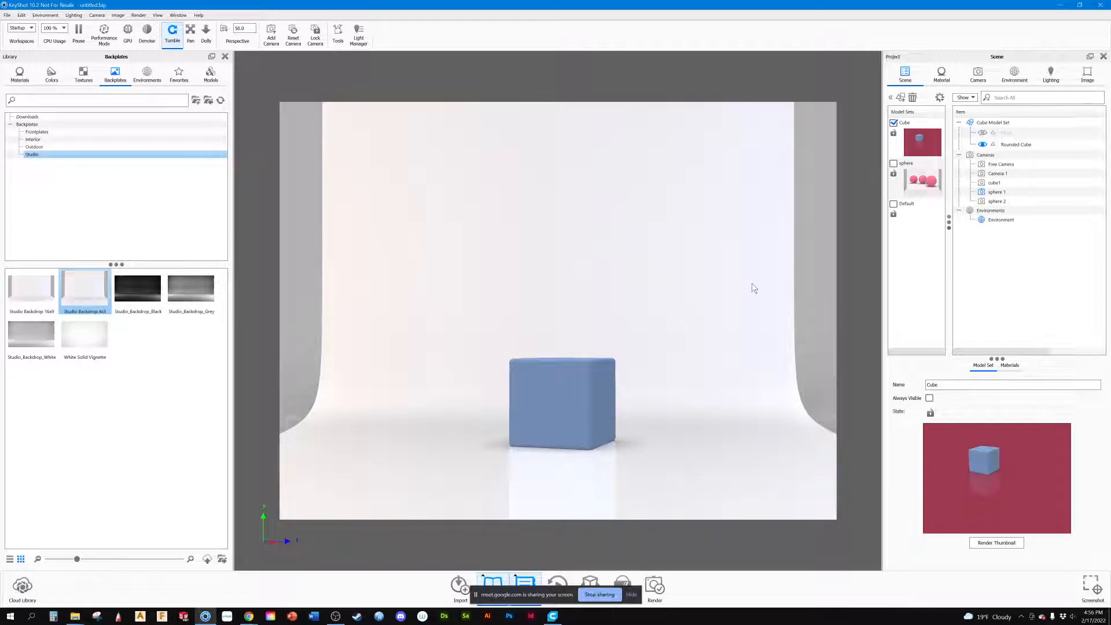
Step: Move the camera closer so the cube fills more of the backdrop and shows its side face
left_click(941, 74)
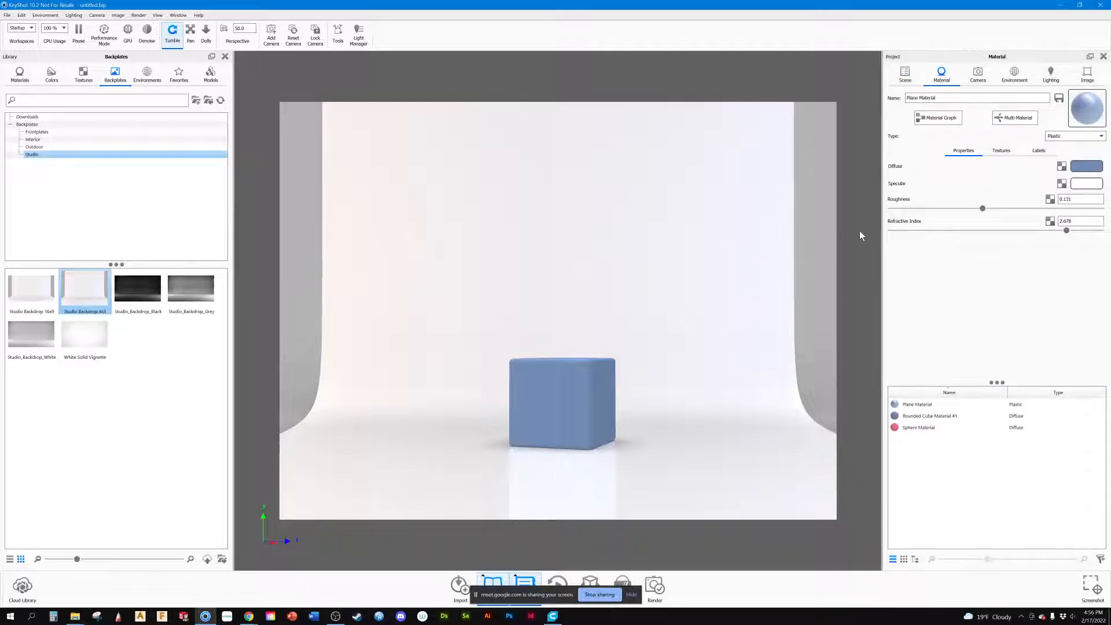
middle_click_drag(689, 381, 692, 376)
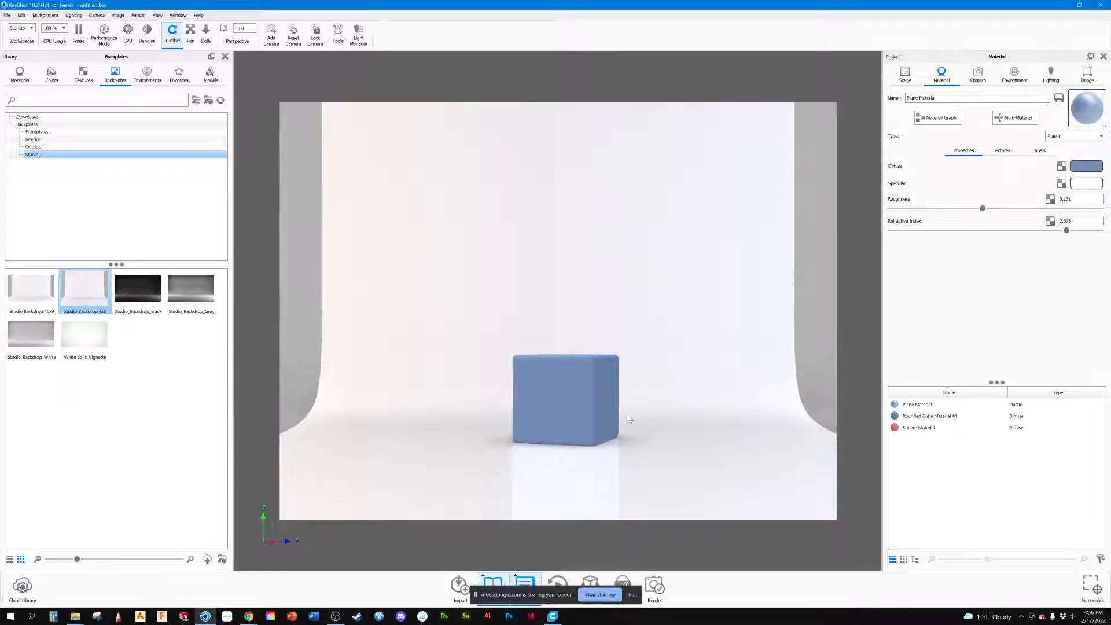
scroll(582, 413, "up", 5)
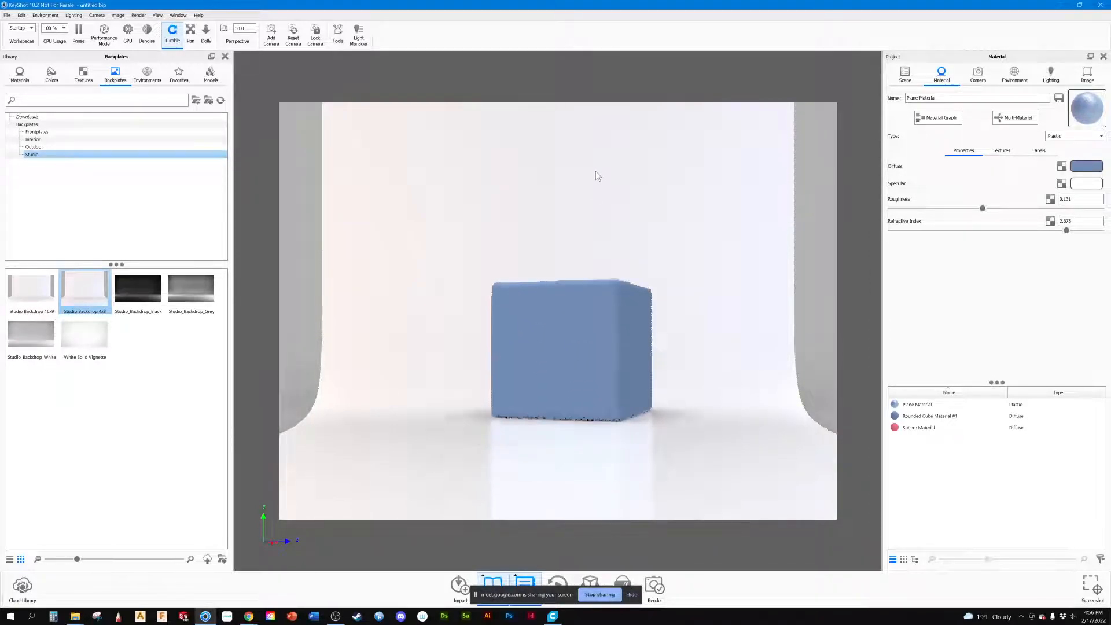
scroll(572, 261, "up", 3)
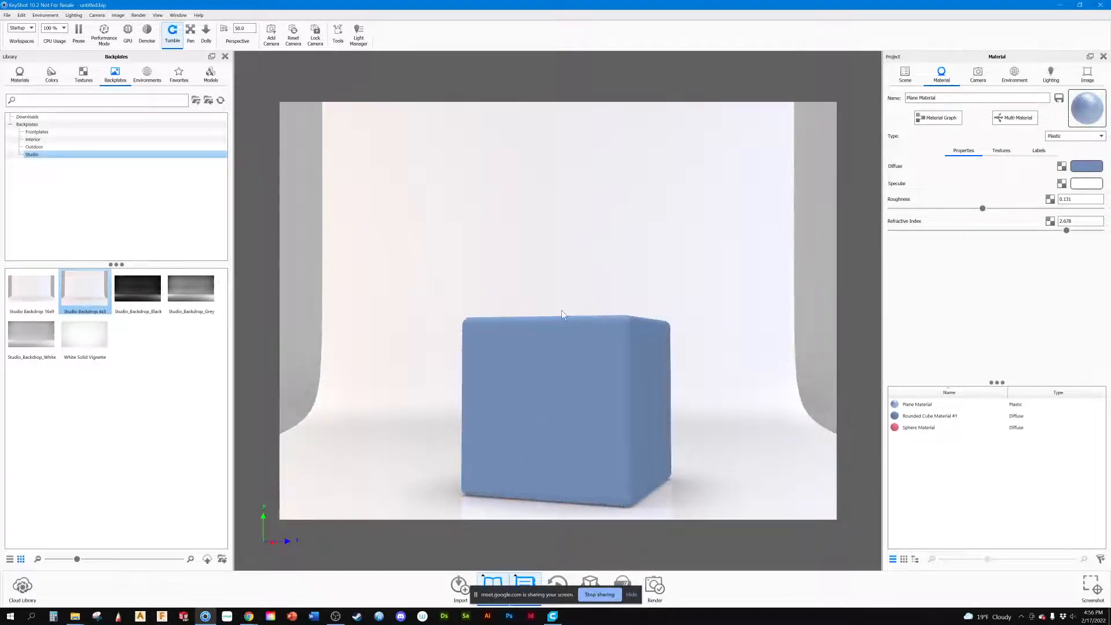
scroll(560, 286, "up", 2)
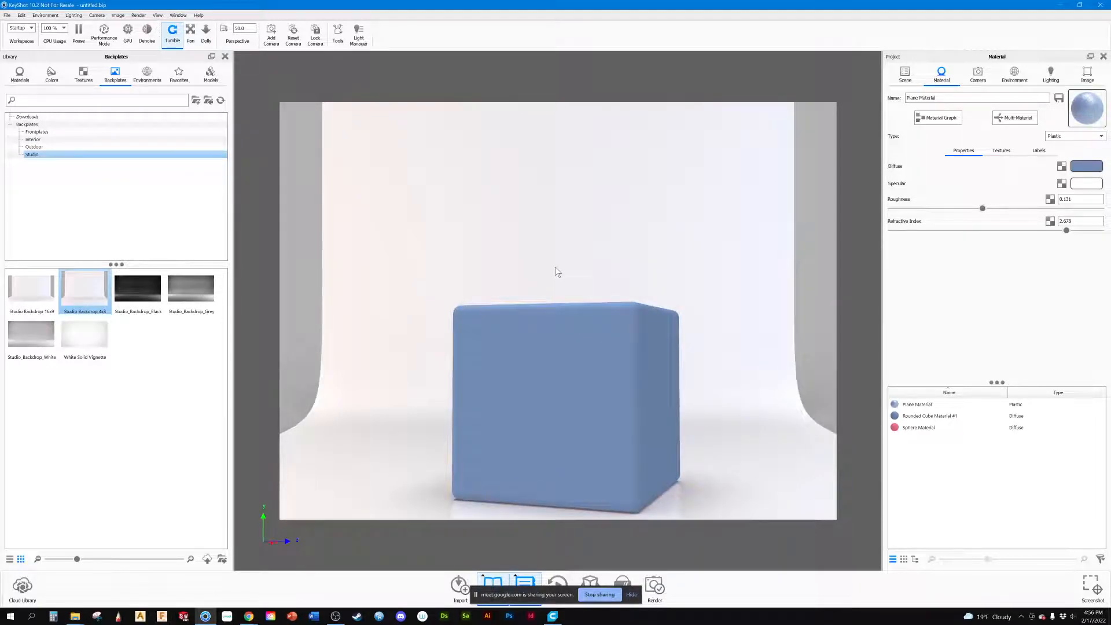
Step: Duplicate the Rounded Cube and move the copy behind and to the left of the original, at about X 2.76, Z -3.48
left_click(918, 76)
left_click(617, 349)
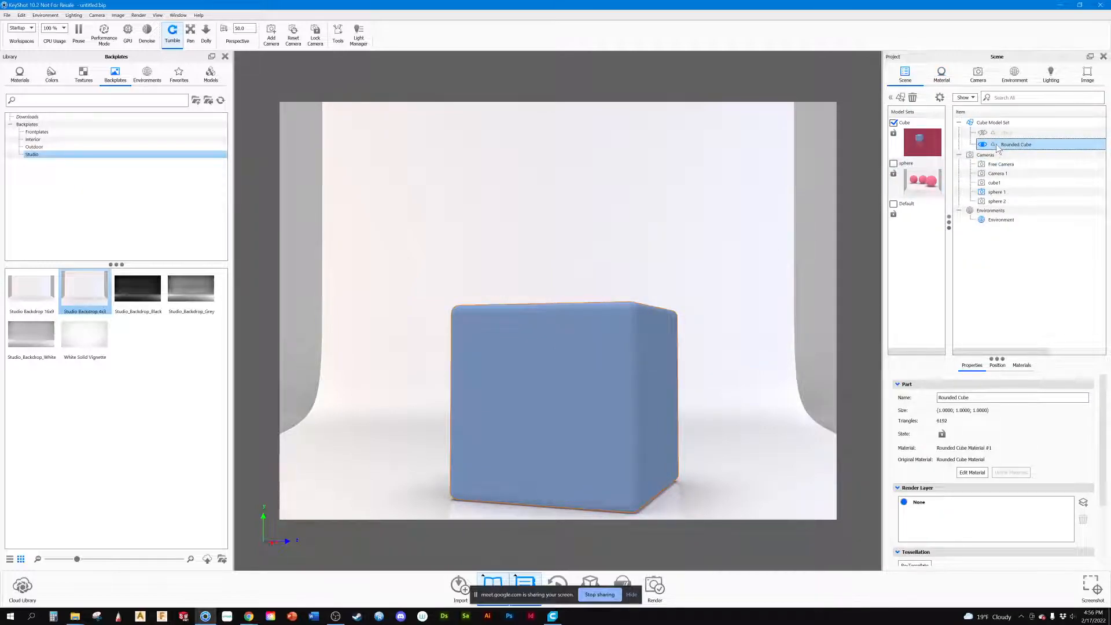
key("ctrl+d")
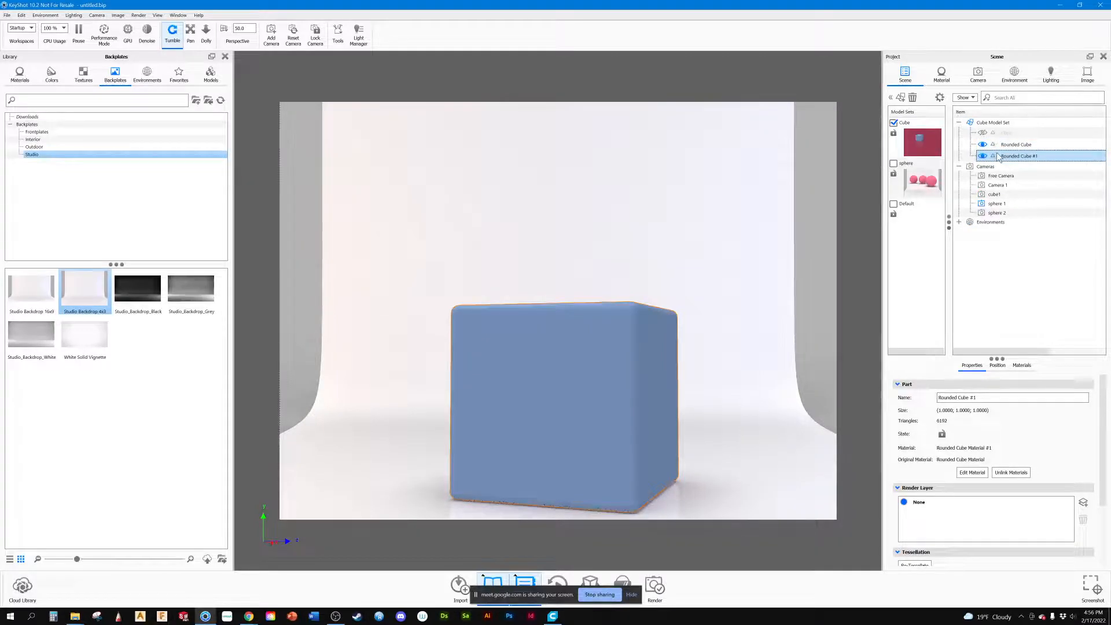
left_click(997, 365)
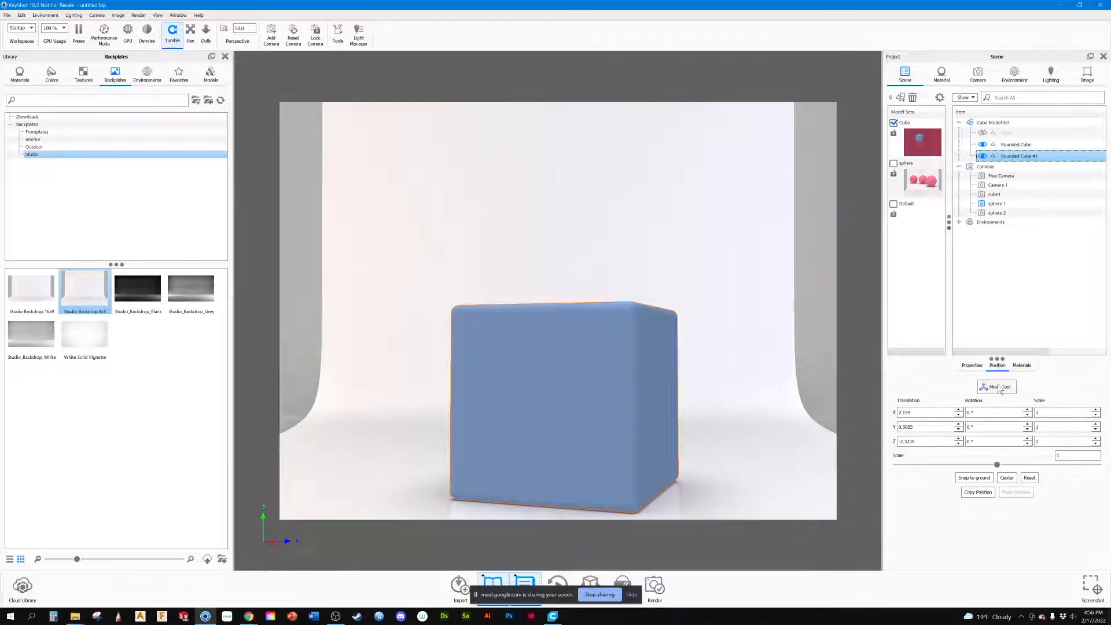
left_click(987, 387)
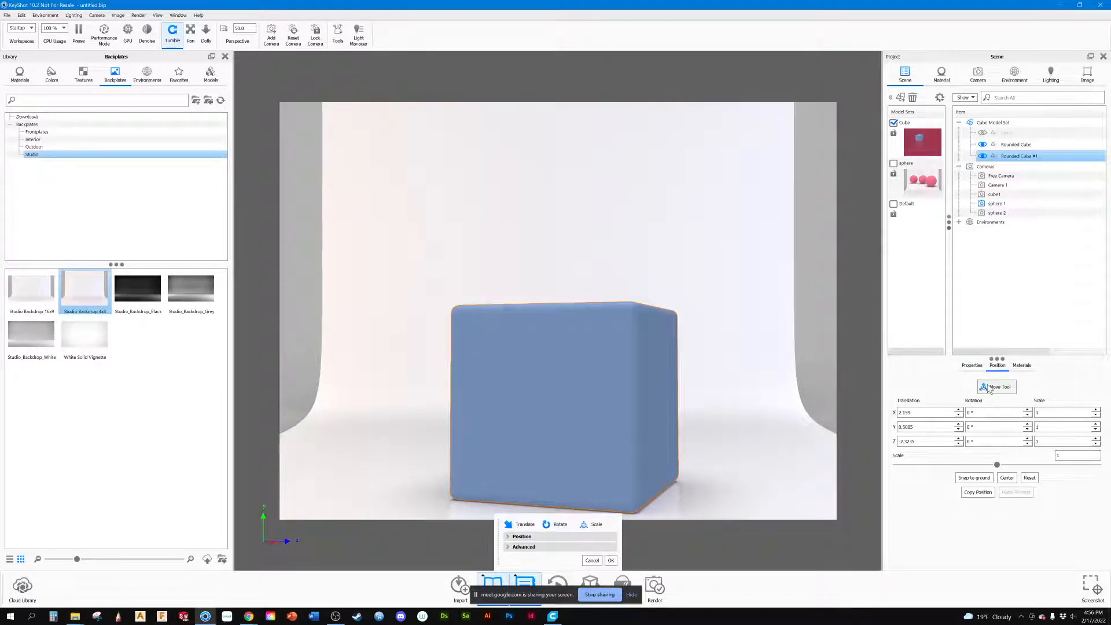
left_click(609, 400)
left_click_drag(607, 398, 454, 377)
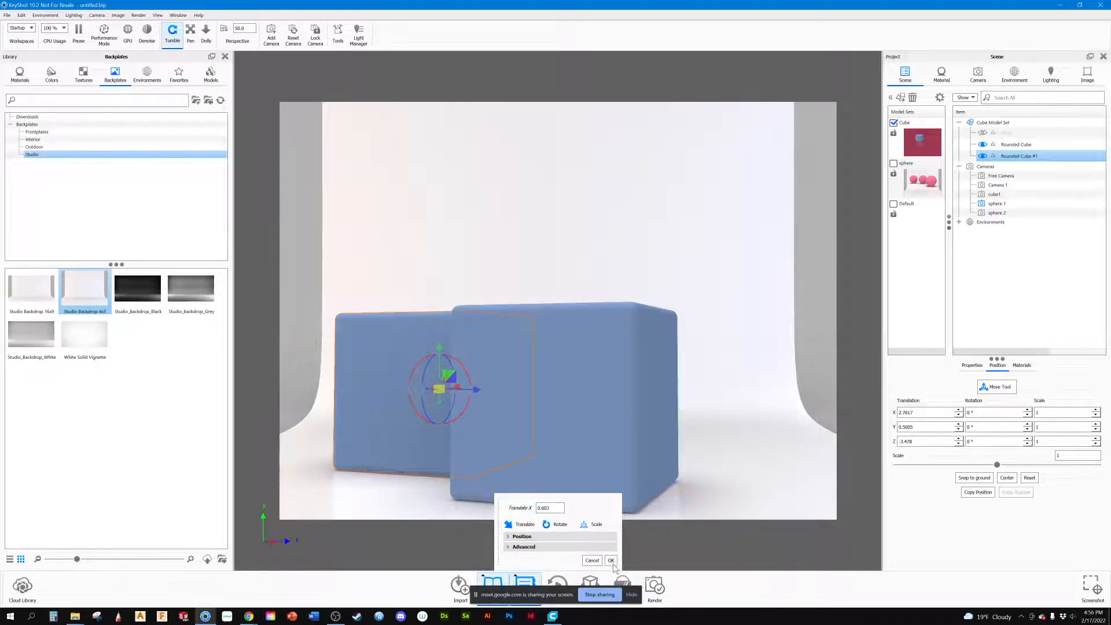
left_click(610, 560)
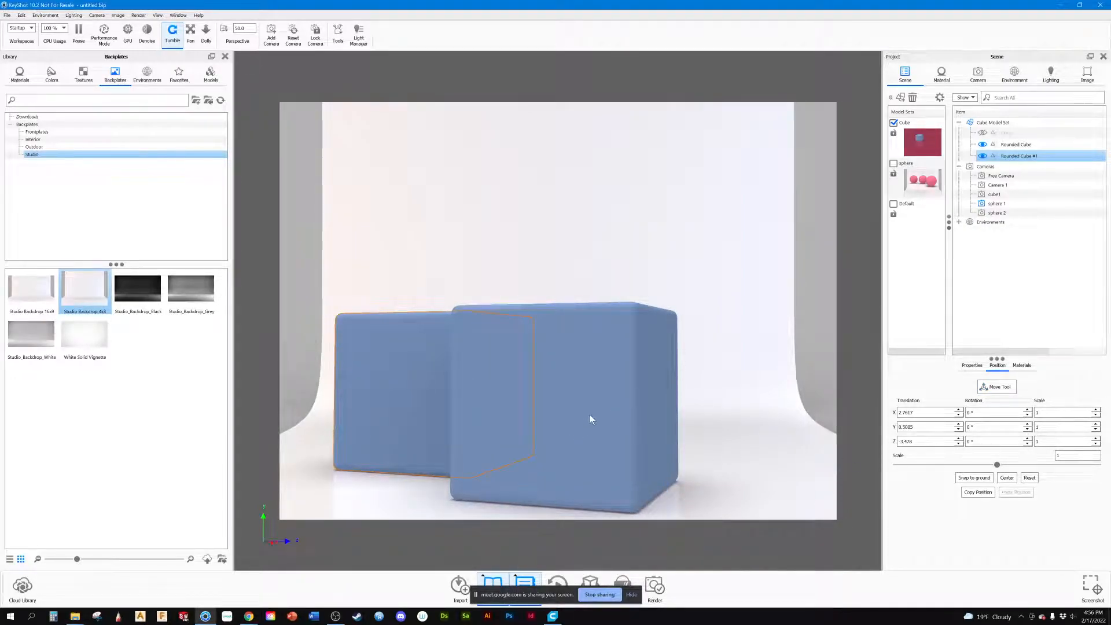
Step: Try the library's Hard Rough Plastic Black material on the front cube and undo it
left_click(941, 74)
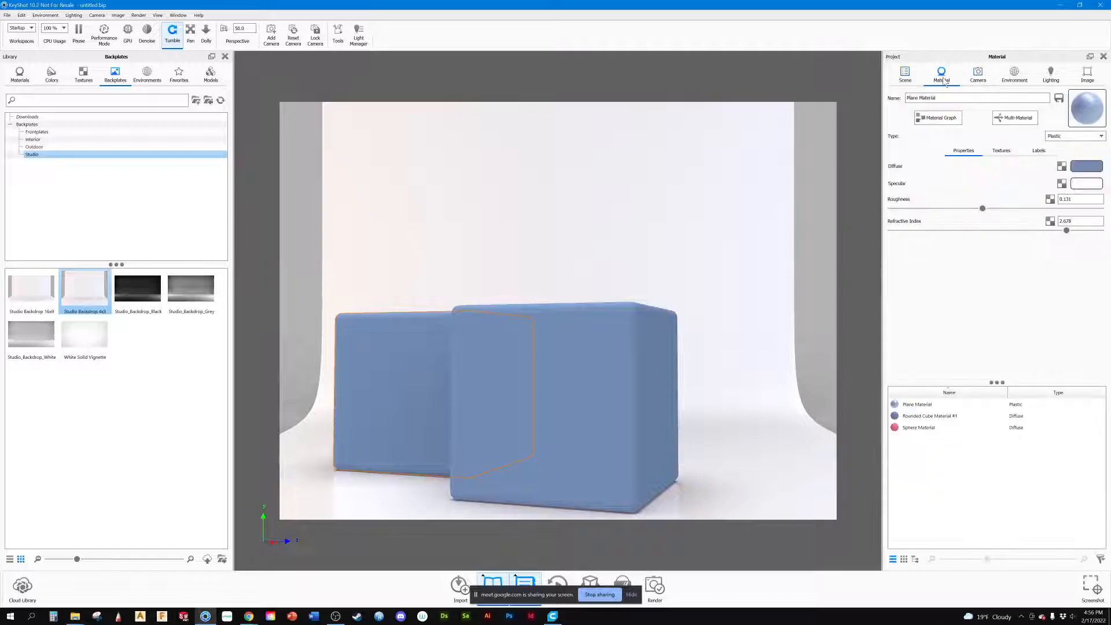
left_click(20, 73)
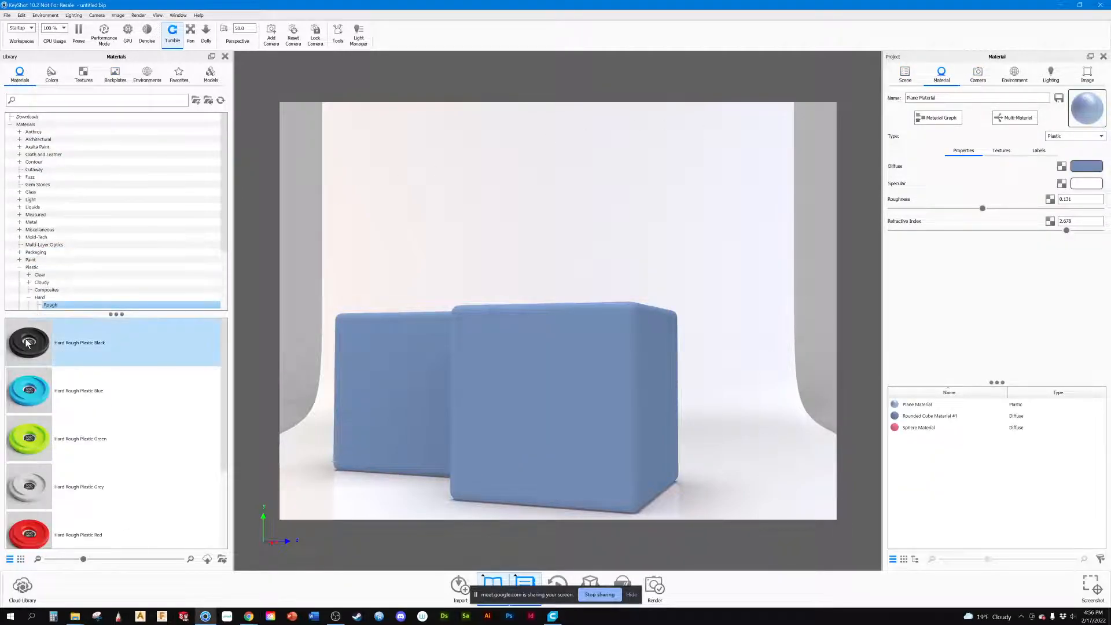
left_click_drag(26, 342, 575, 436)
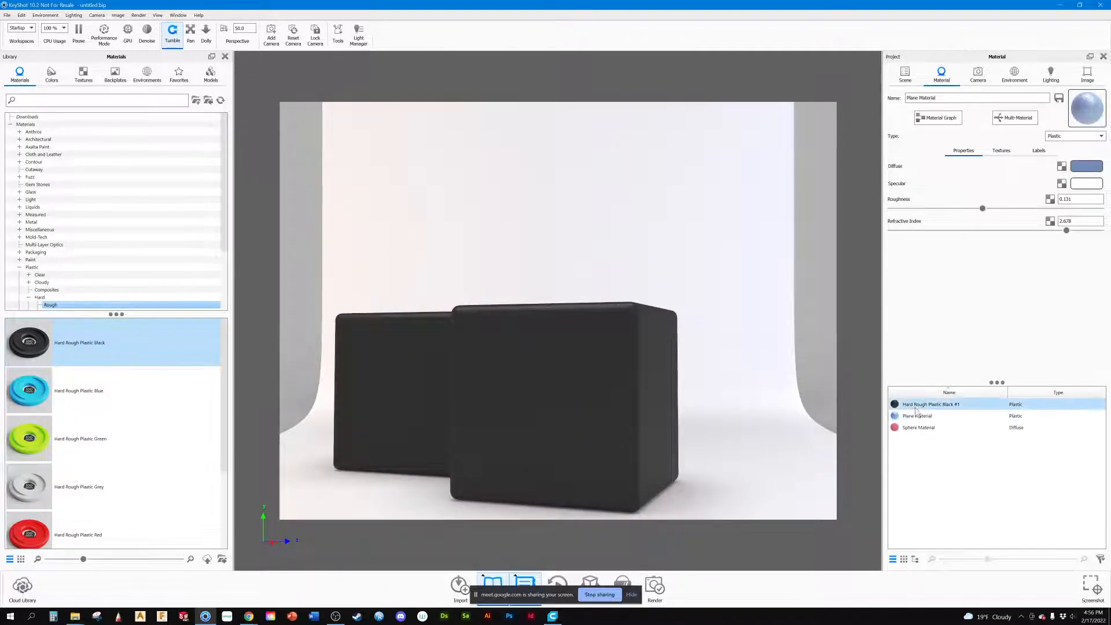
key("ctrl+z")
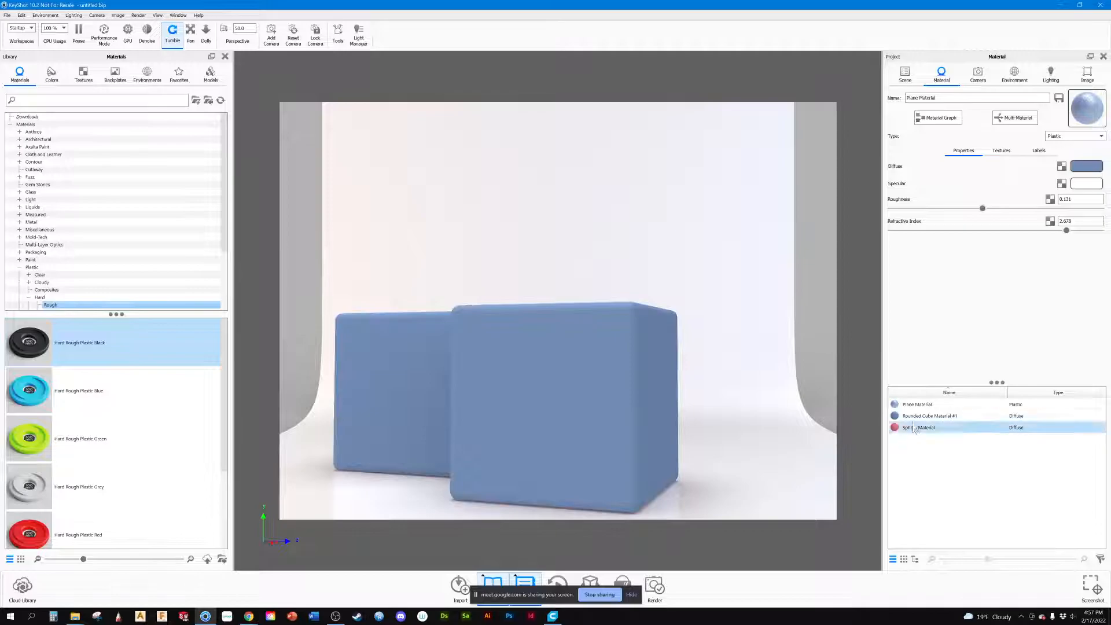
mouse_move(912, 418)
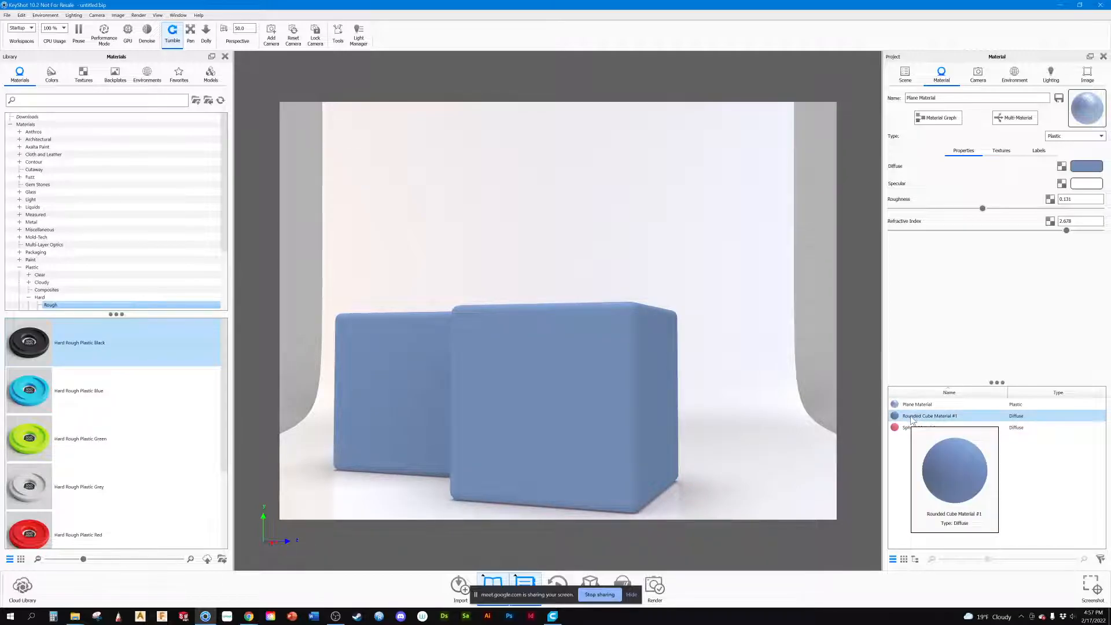
Step: Apply the Hard Rough Plastic Red library material to the front cube and its linked copy
left_click_drag(35, 529, 557, 390)
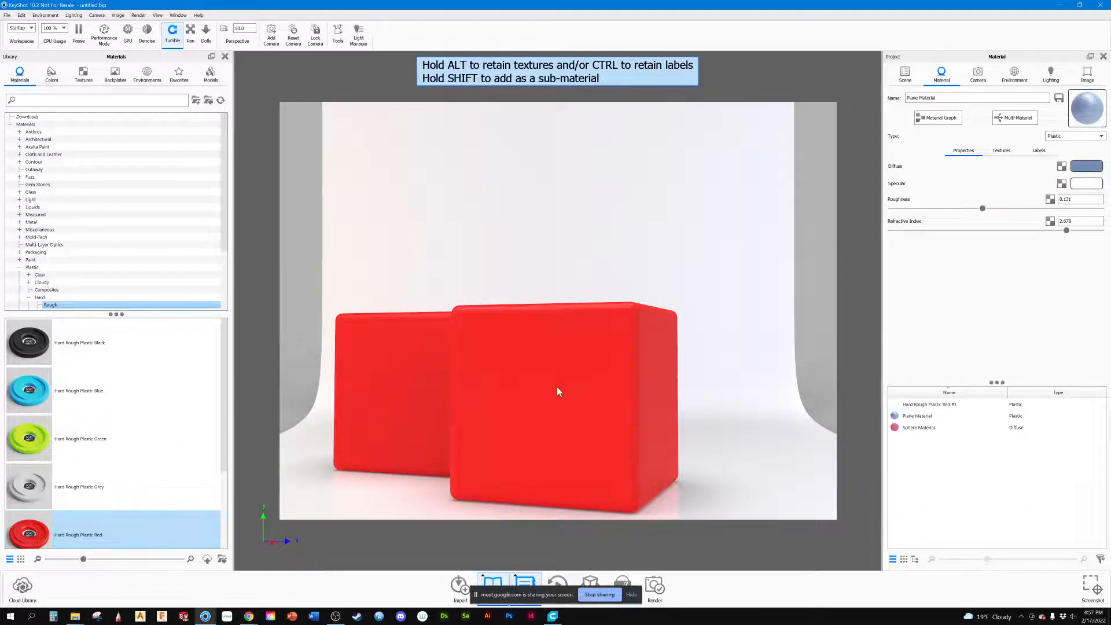
left_click(932, 420)
mouse_move(933, 419)
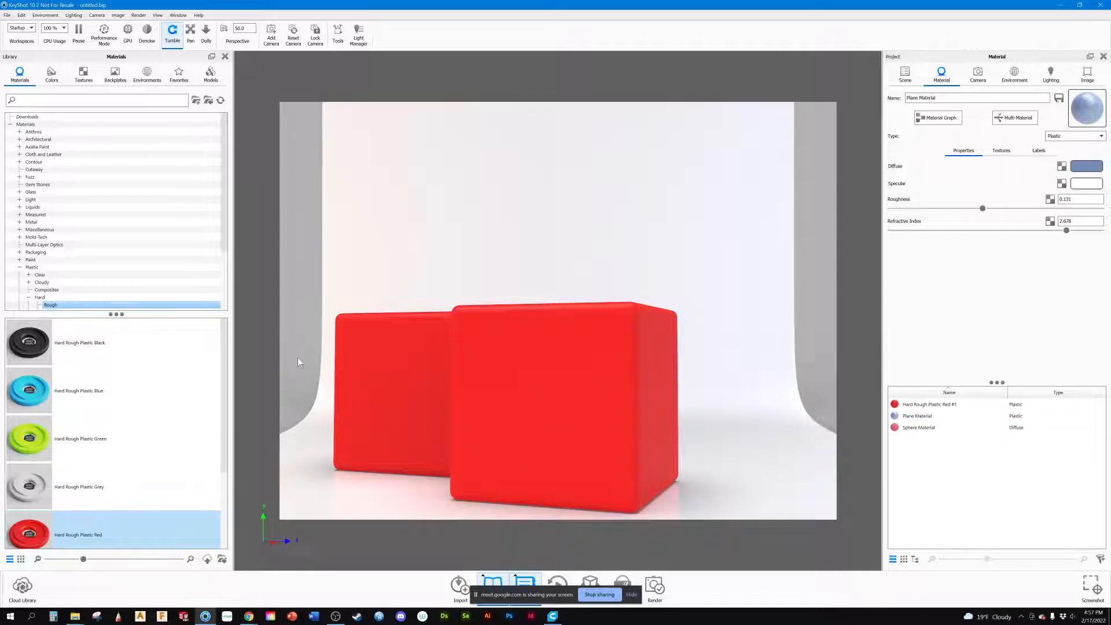
left_click(42, 402)
left_click(41, 402)
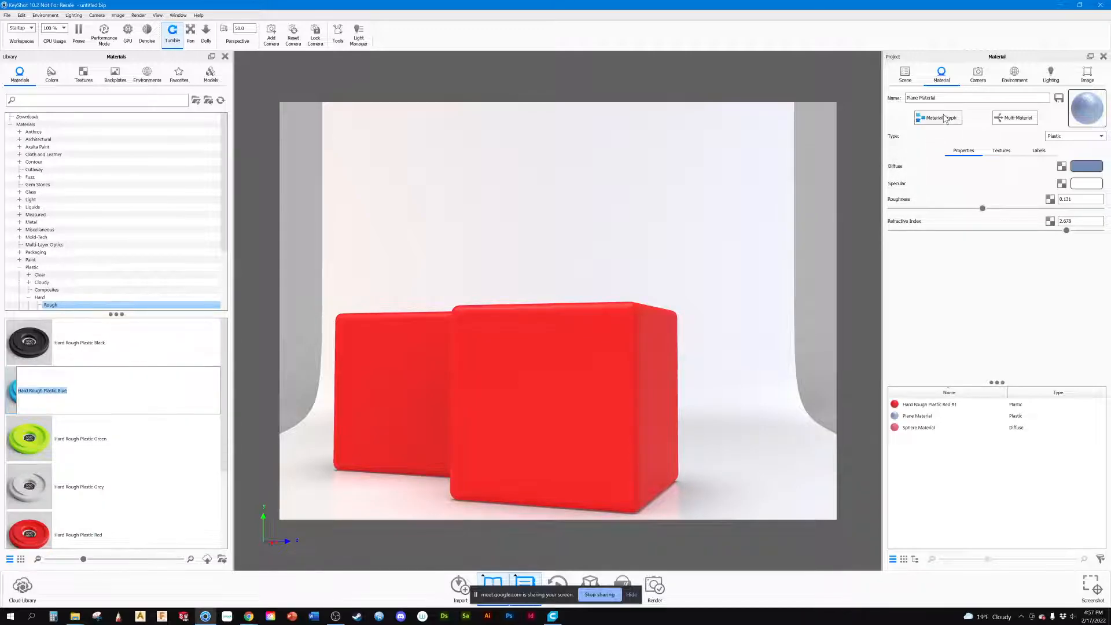
Step: Apply Hard Rough Plastic Green to only the duplicated cube, Rounded Cube #1, through the scene tree
left_click(919, 81)
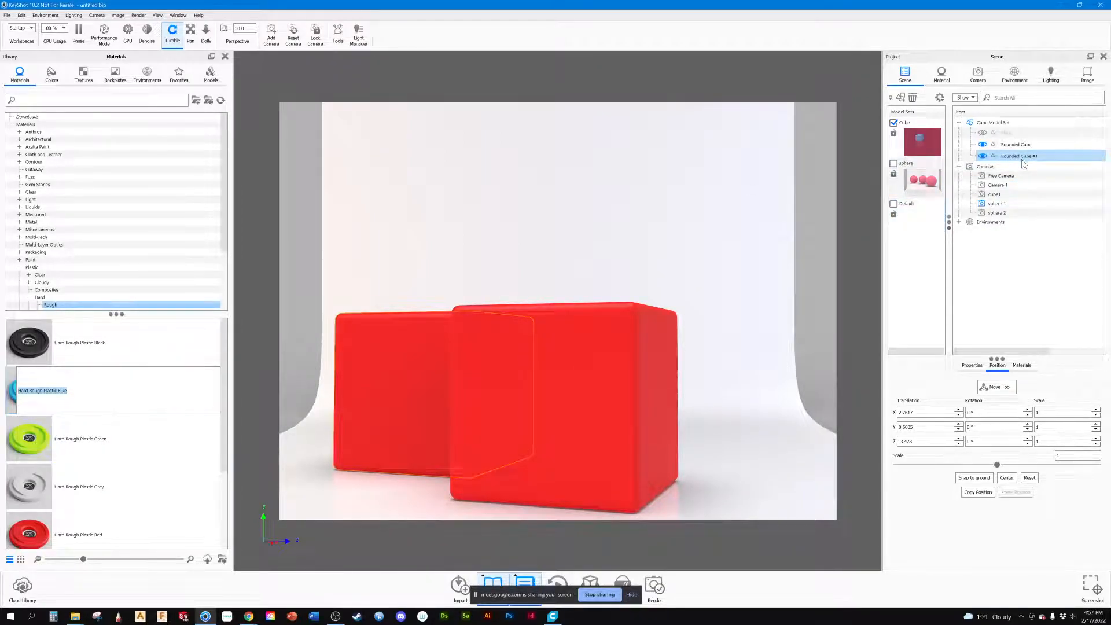
left_click_drag(32, 440, 1023, 159)
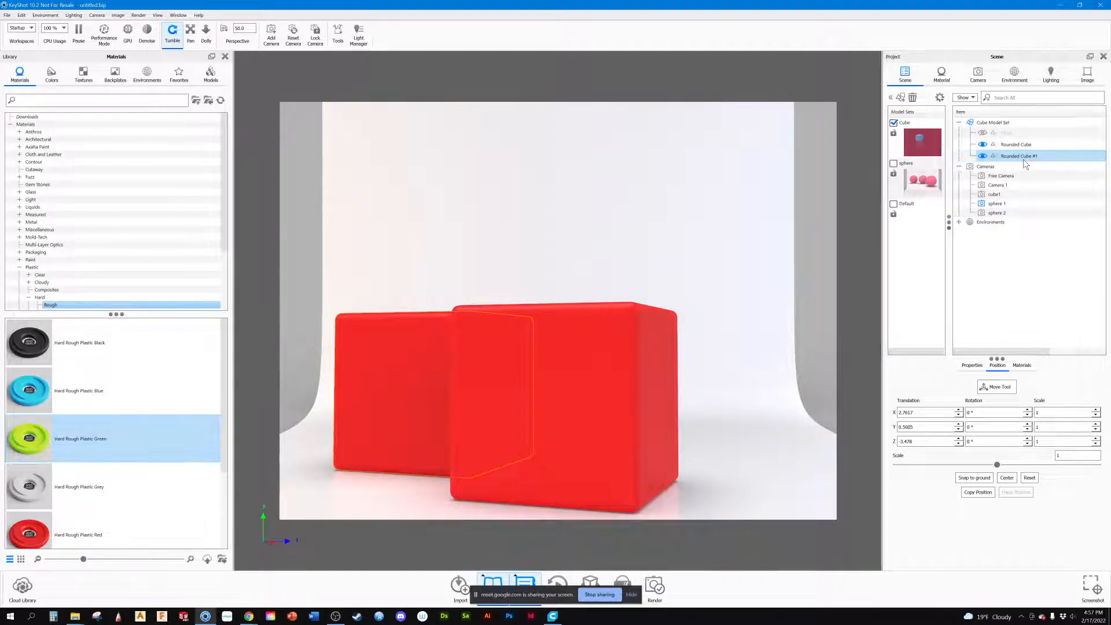
left_click(834, 316)
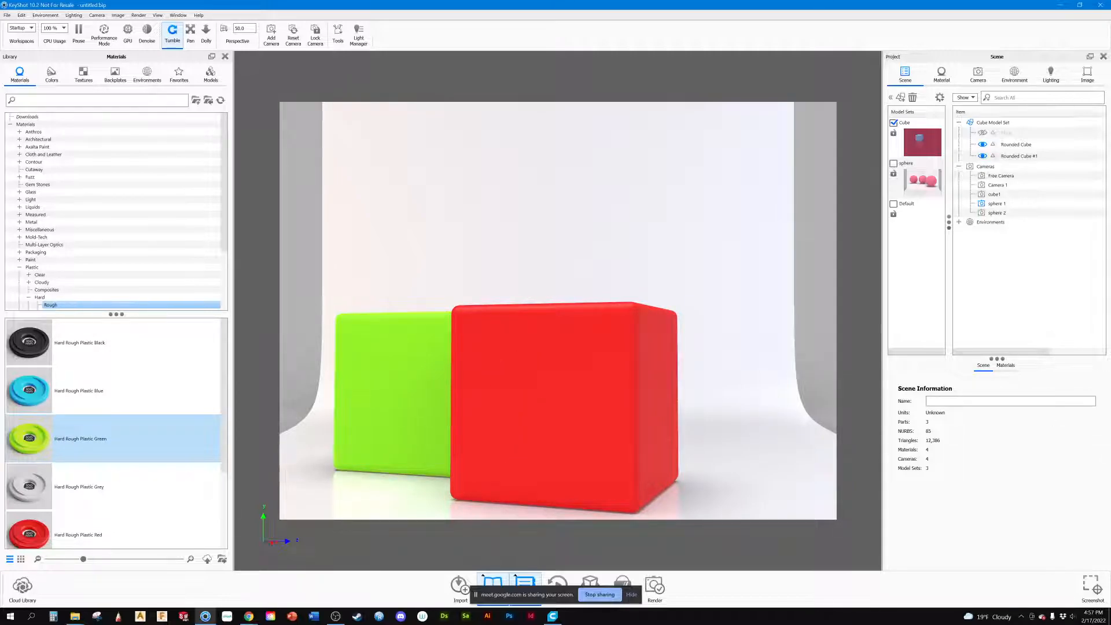
Step: Rename the green material as cube 2 and save it to the library's Anthros folder with a 100 mm Material Disc thumbnail
left_click(1006, 365)
left_click(966, 392)
double_click(944, 393)
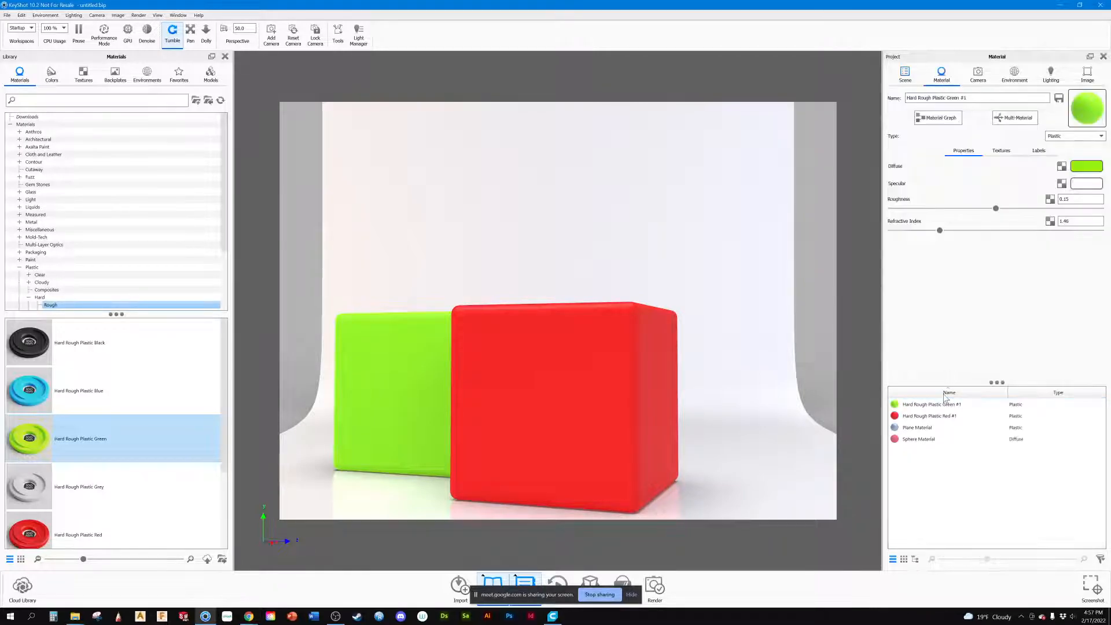
left_click_drag(978, 98, 905, 98)
type("cube 2")
key("Return")
left_click(949, 441)
left_click(953, 474)
left_click(1058, 98)
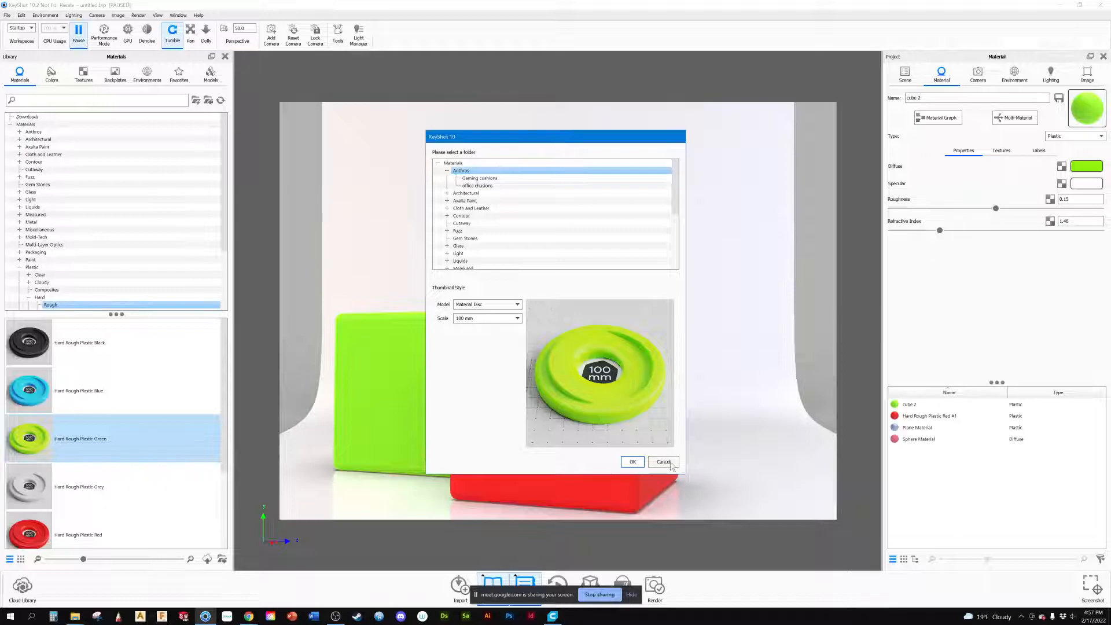
left_click(632, 461)
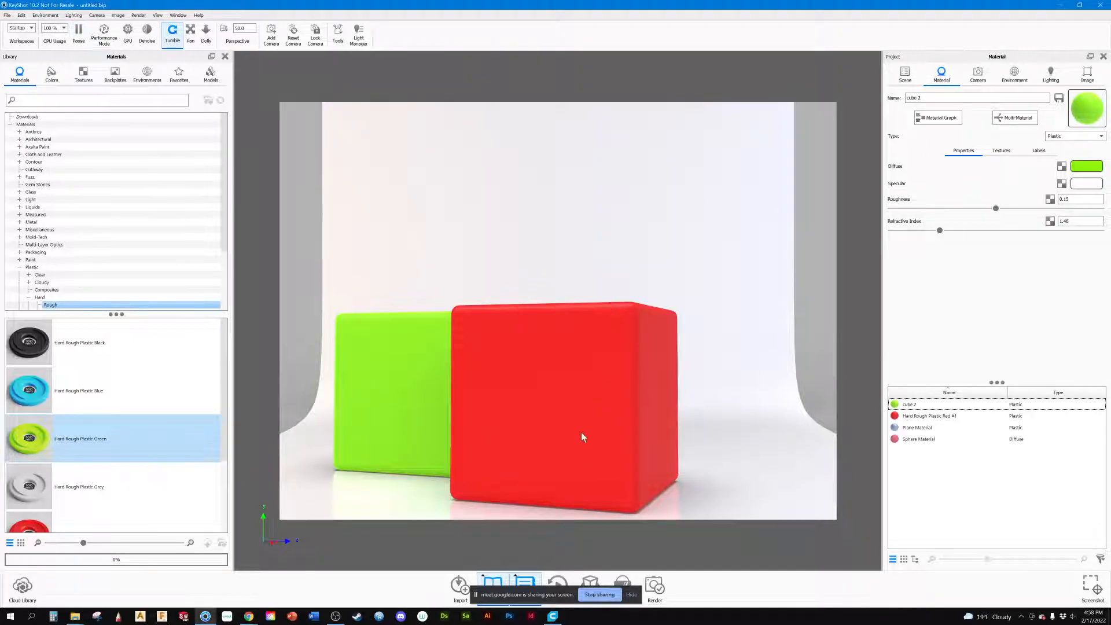
Step: Rename the red plastic material as cube 1
left_click(920, 417)
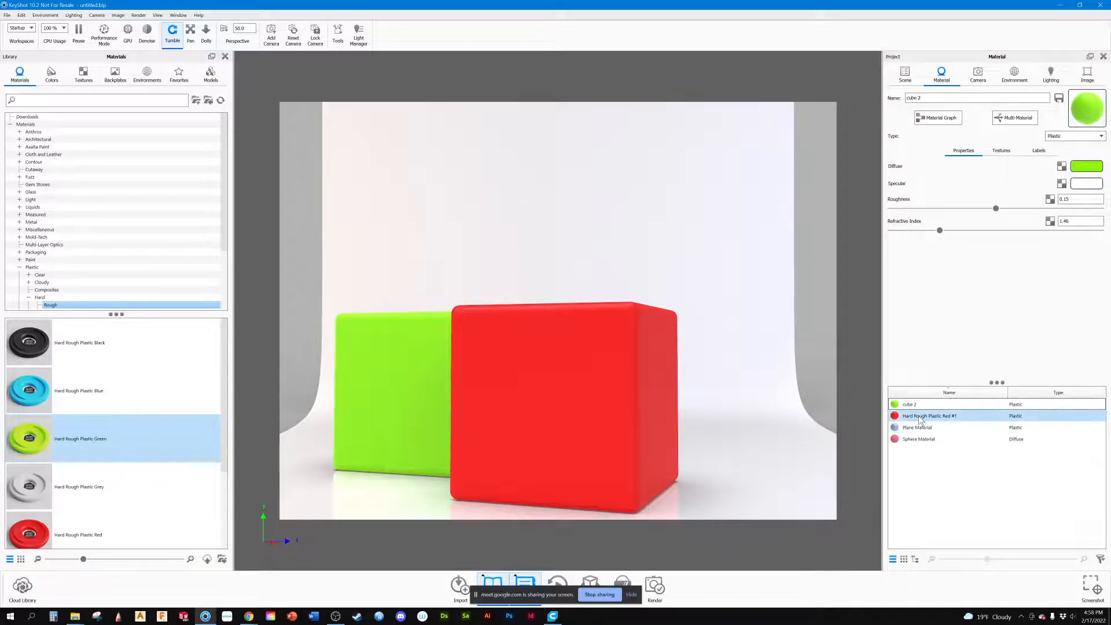
left_click_drag(969, 98, 903, 99)
type("cub")
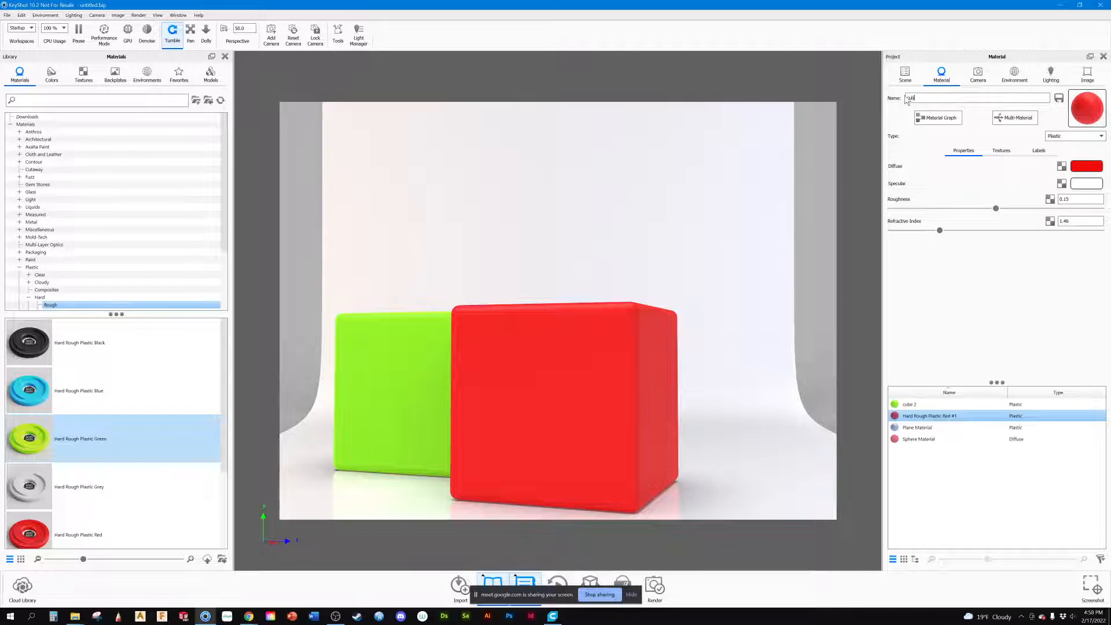
type("e 1")
key("Return")
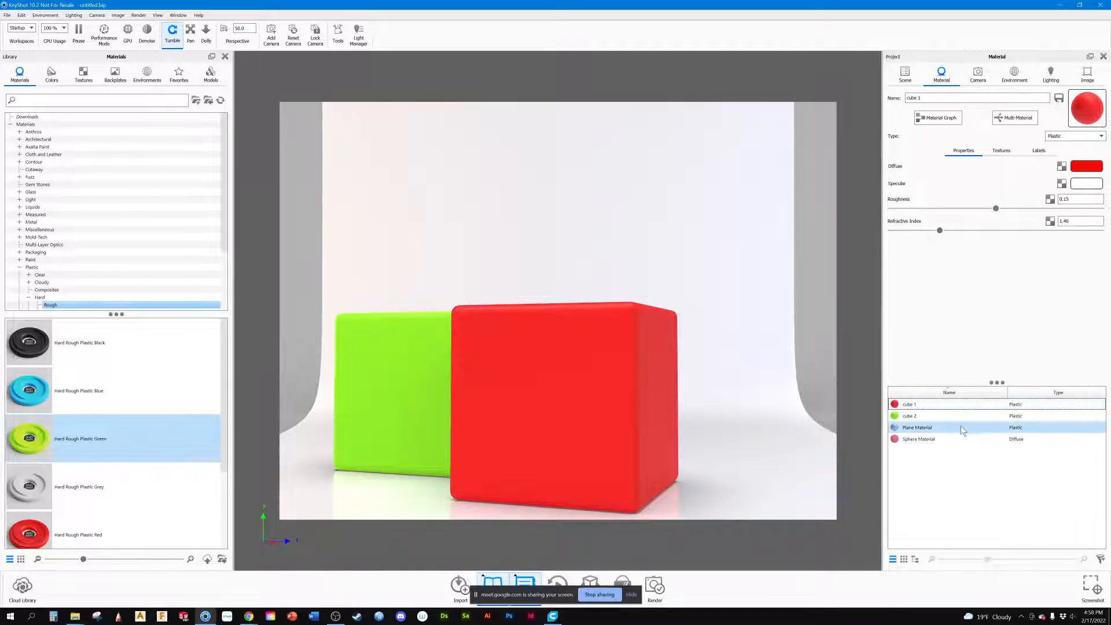
mouse_move(915, 412)
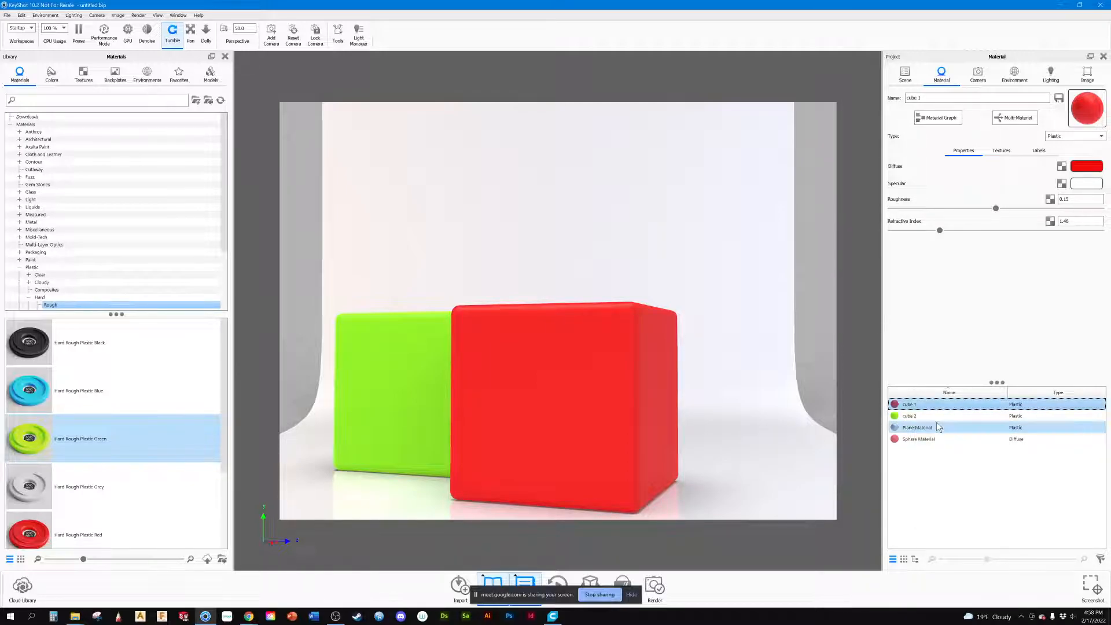
Step: Try a pale green diffuse color on the cube 1 material and undo the change
left_click(1087, 168)
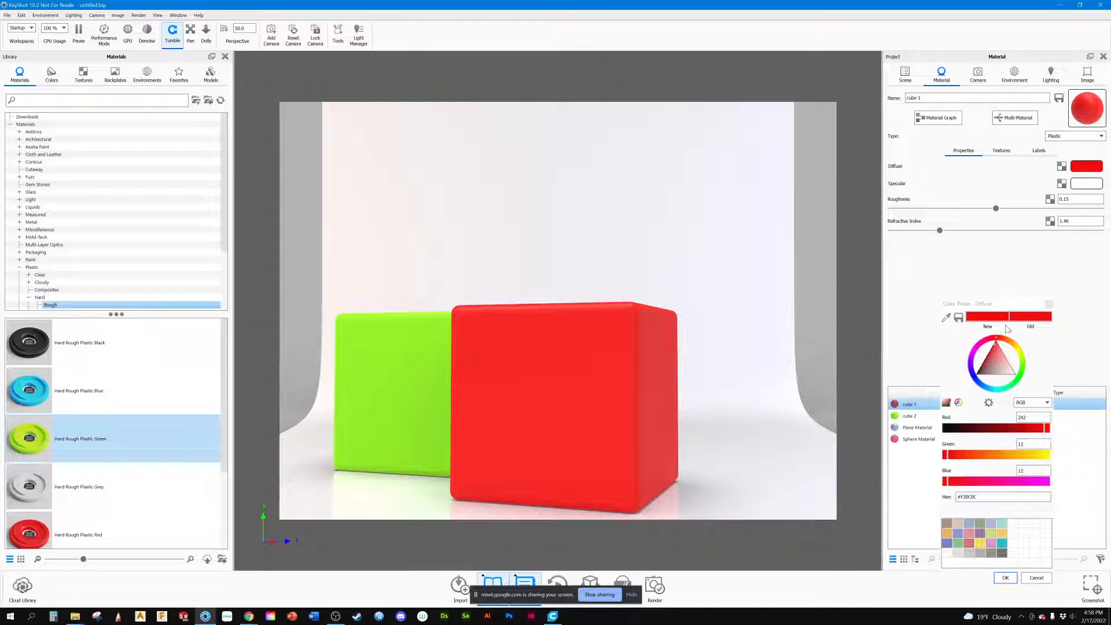
left_click_drag(1000, 354, 1012, 388)
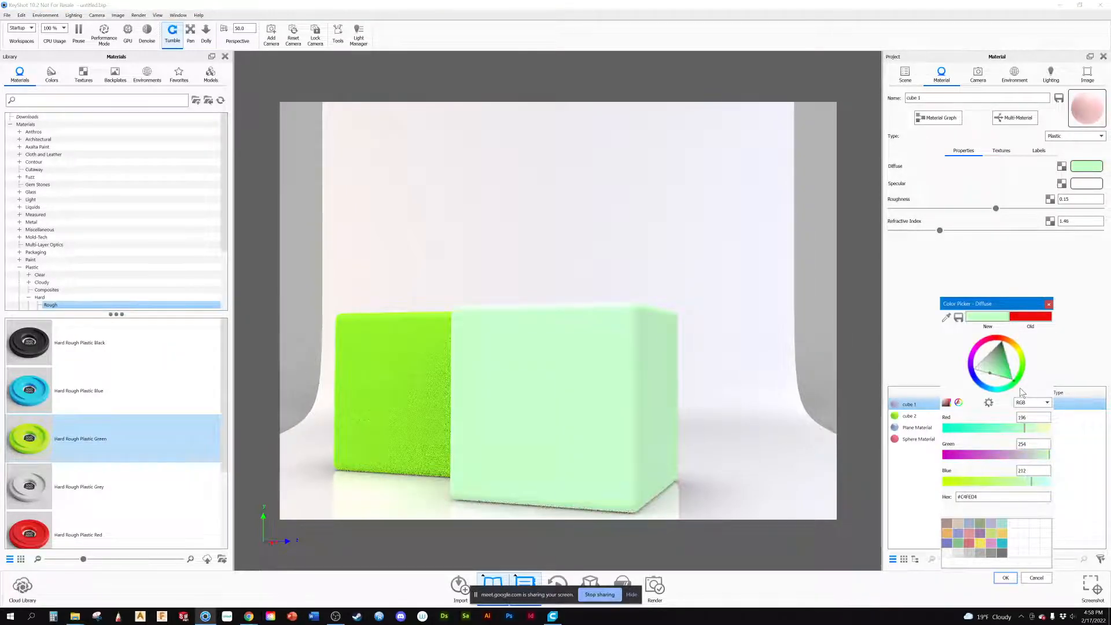
left_click(1004, 578)
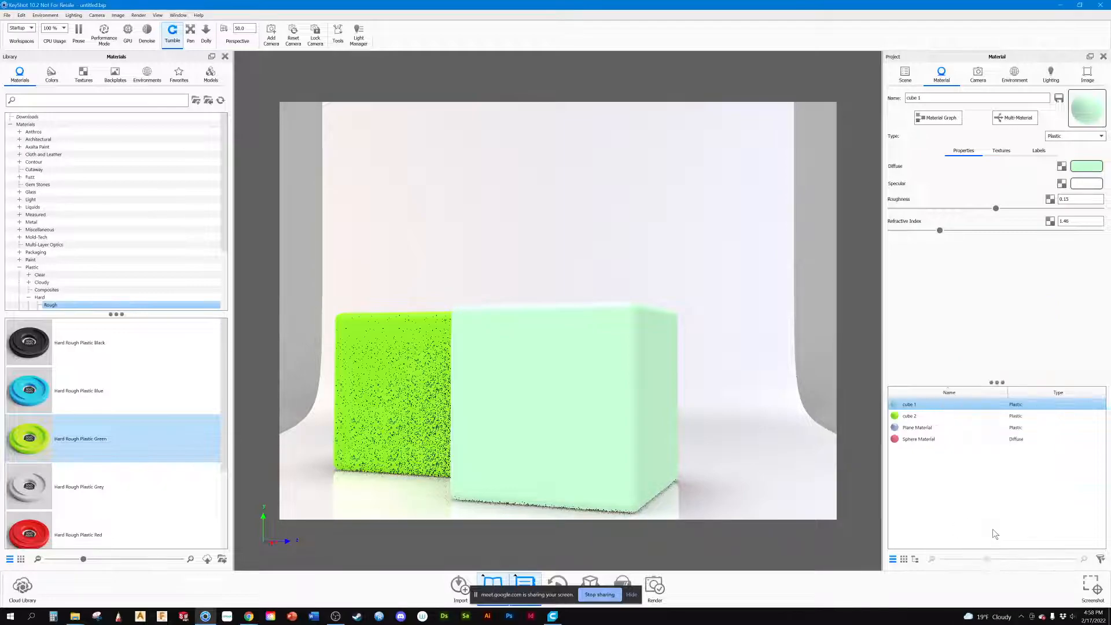
key("ctrl+z")
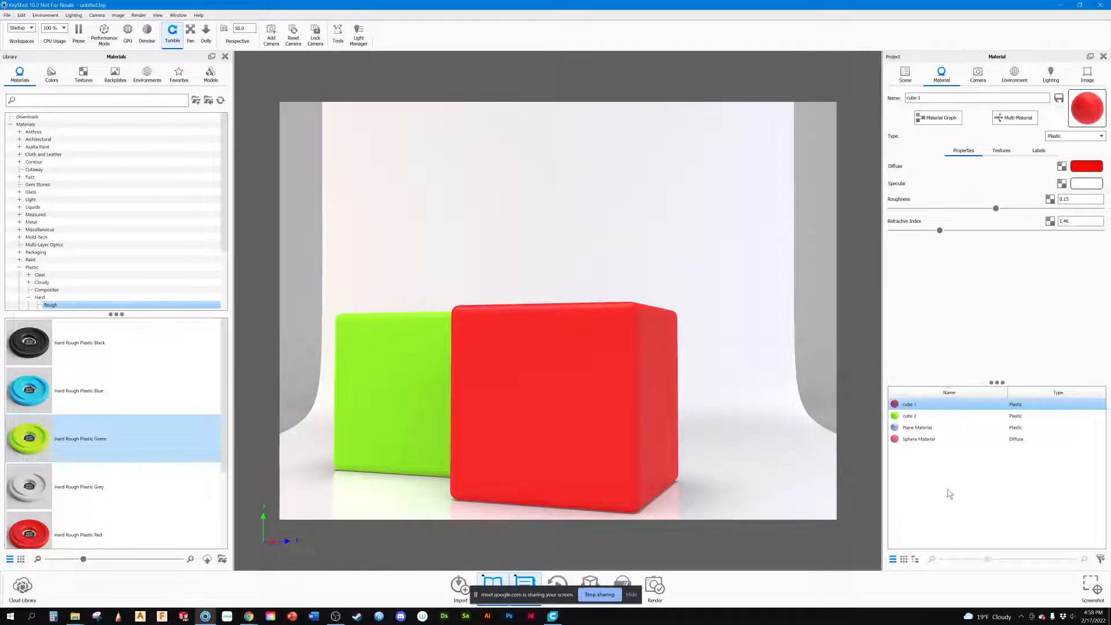
Step: Convert the cube 1 material to a Multi-Material and duplicate its red sub-material
left_click(1006, 122)
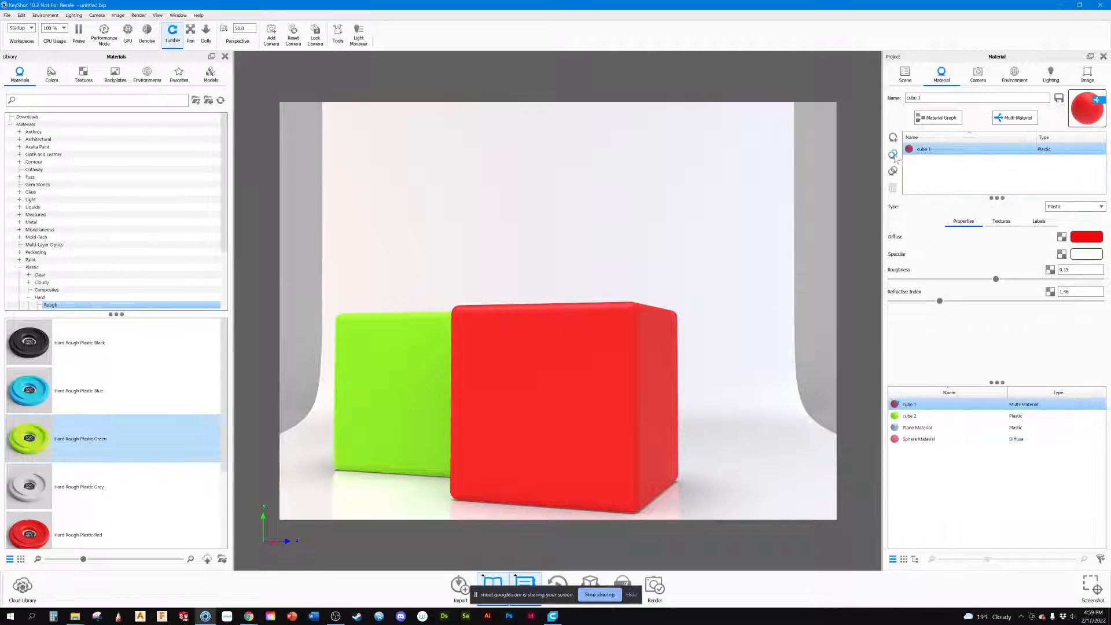
left_click(892, 155)
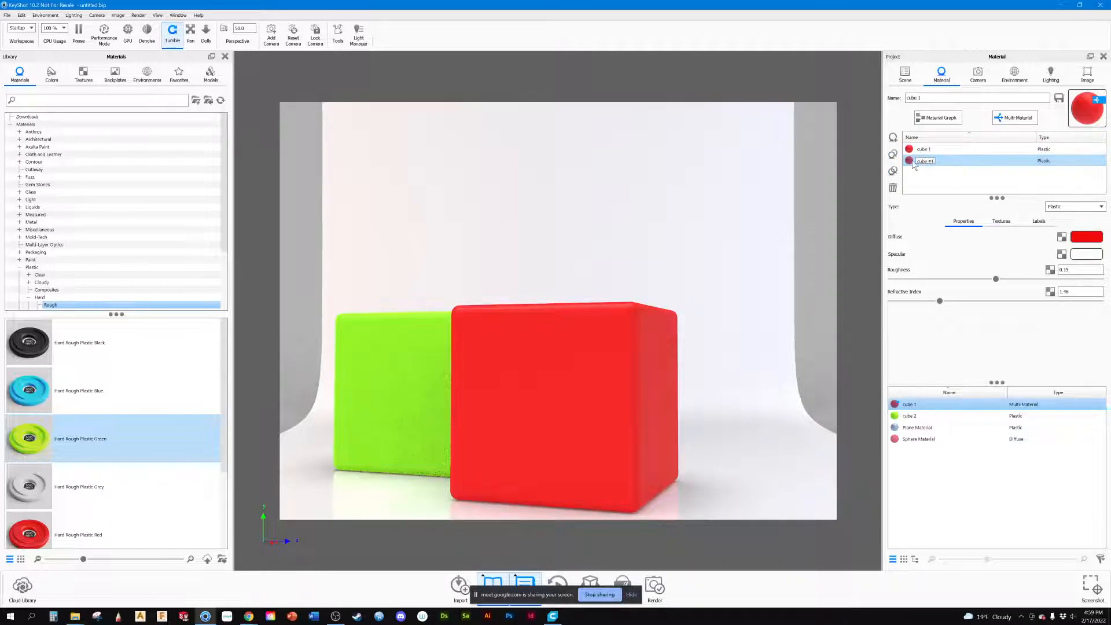
Step: Rename the duplicated sub-material of the cube 1 multi-material as blue
key("BackSpace")
key("BackSpace")
key("BackSpace")
key("BackSpace")
key("BackSpace")
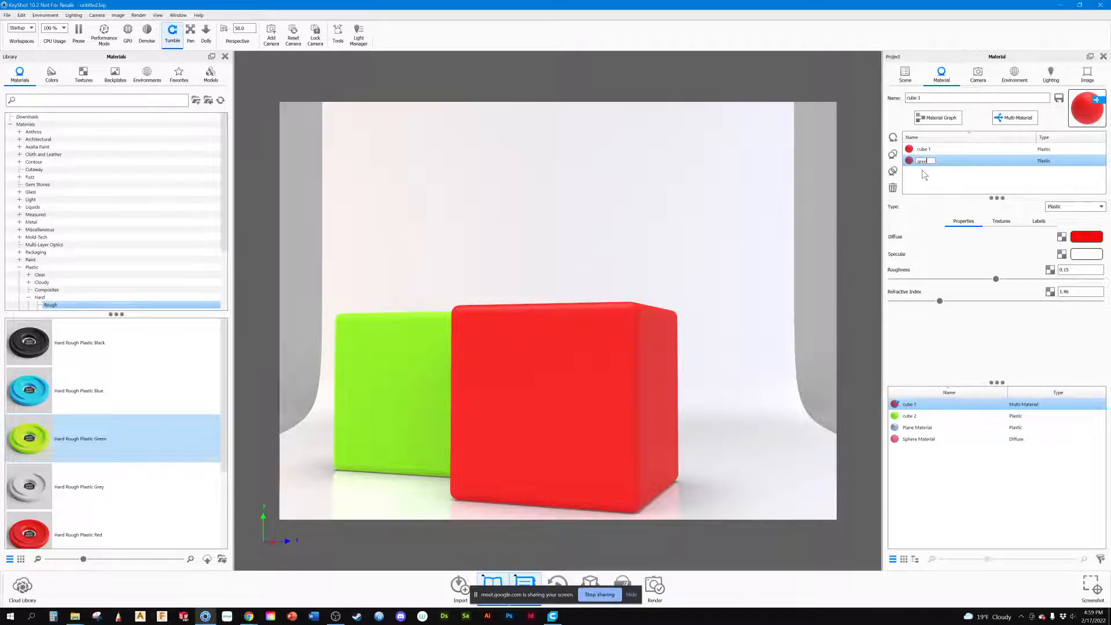
type("blue")
key("Return")
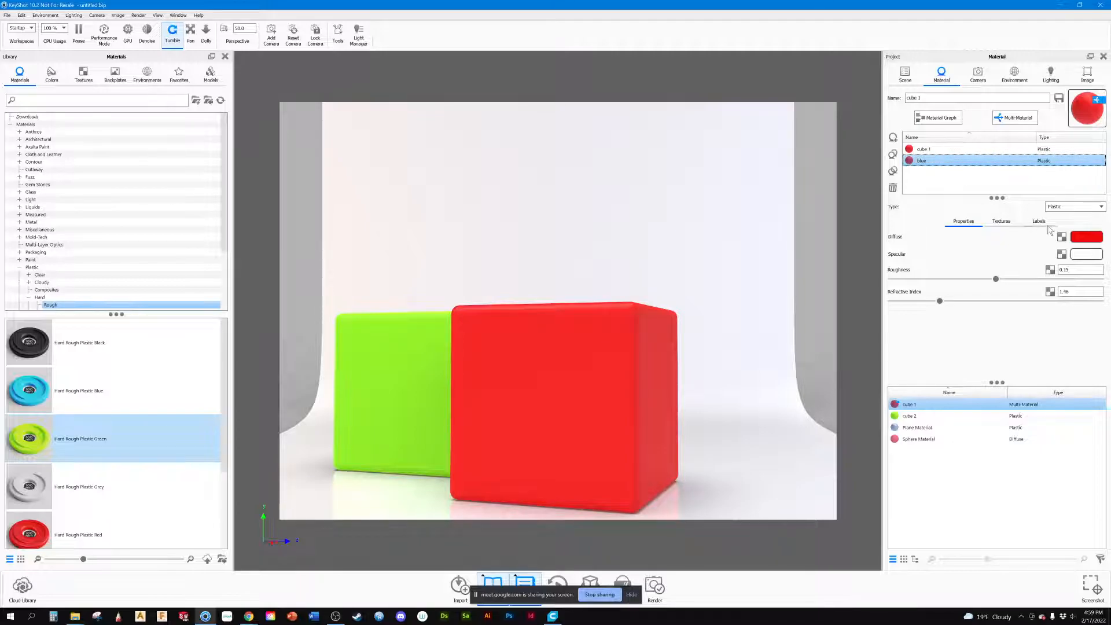
Step: Change the blue sub-material's diffuse color to a bright sky blue
left_click(1077, 239)
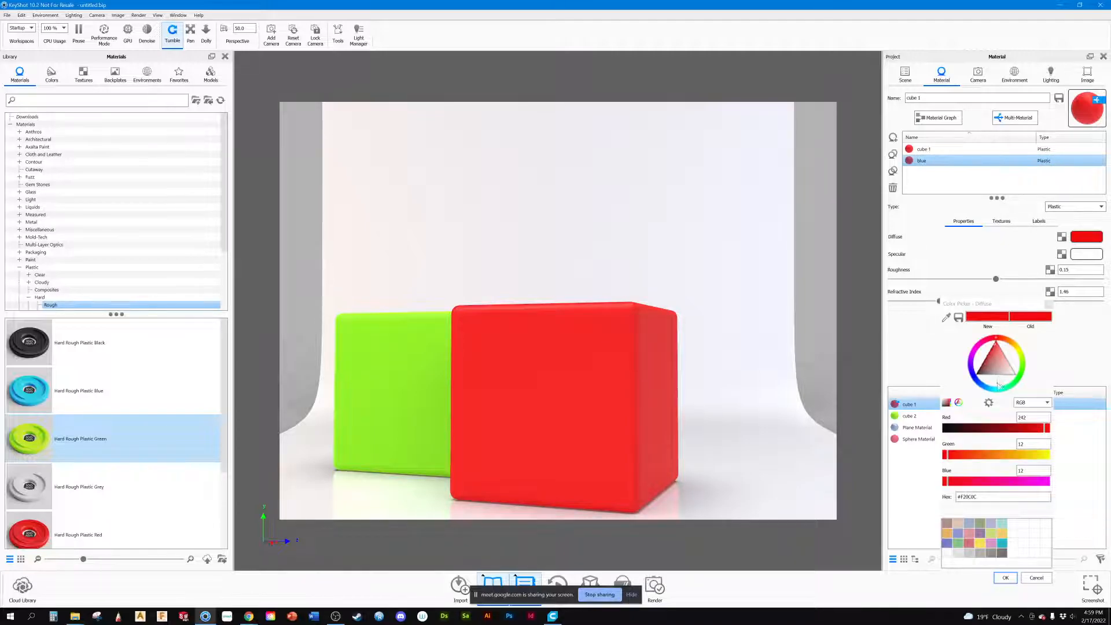
left_click_drag(994, 387, 983, 389)
left_click(1005, 577)
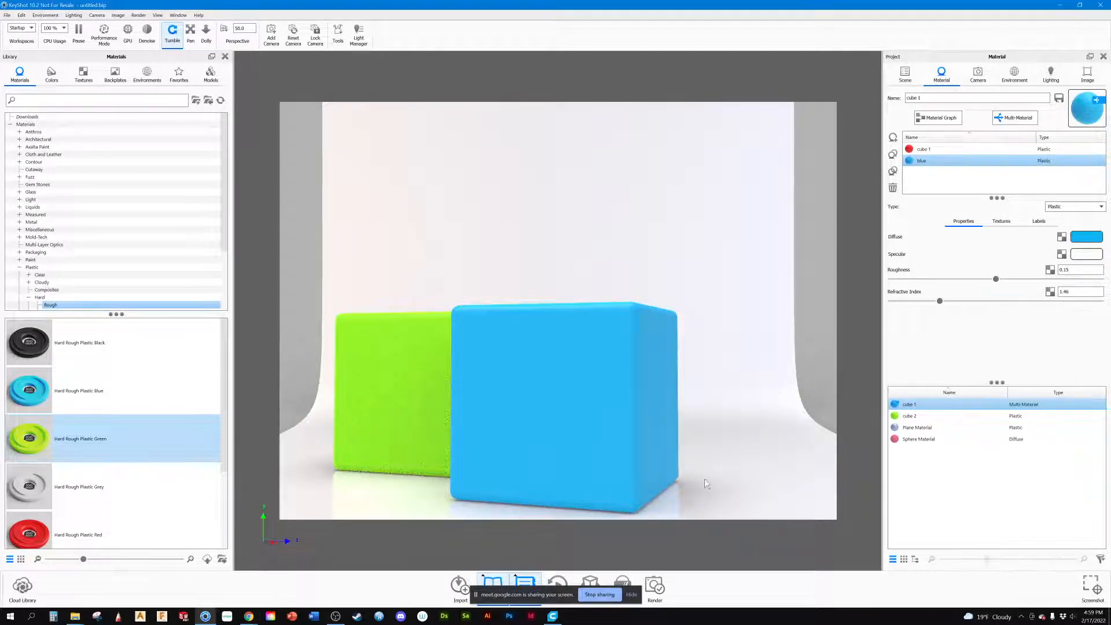
Step: Compare the cube 1 multi-material with the sphere material, and preview its red and blue sub-materials on the front cube
left_click(974, 485)
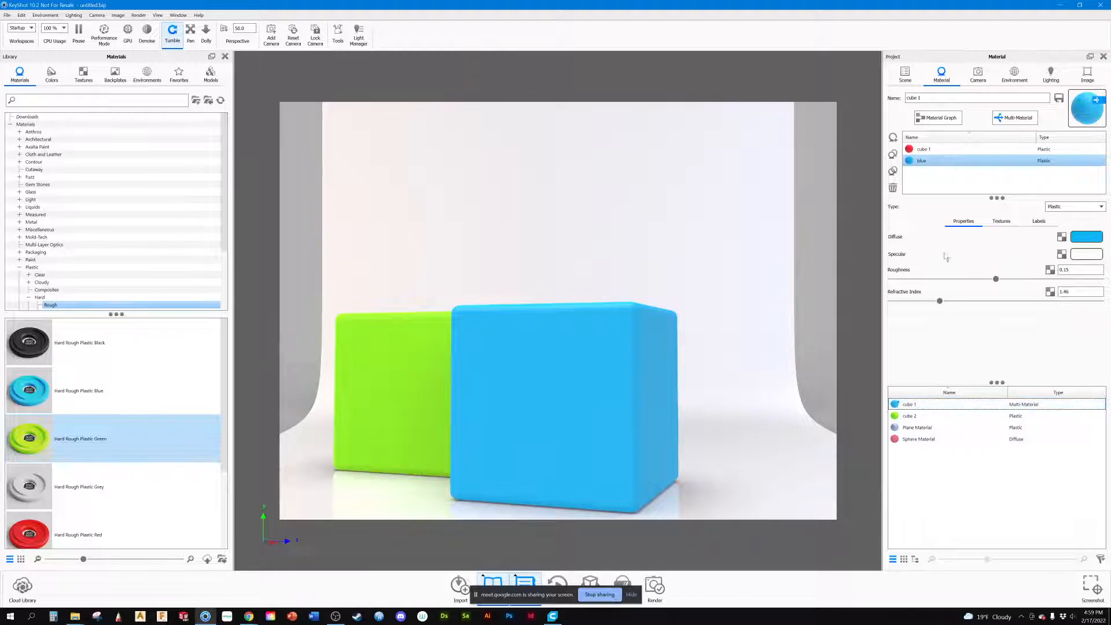
left_click(907, 84)
left_click(941, 78)
left_click(919, 440)
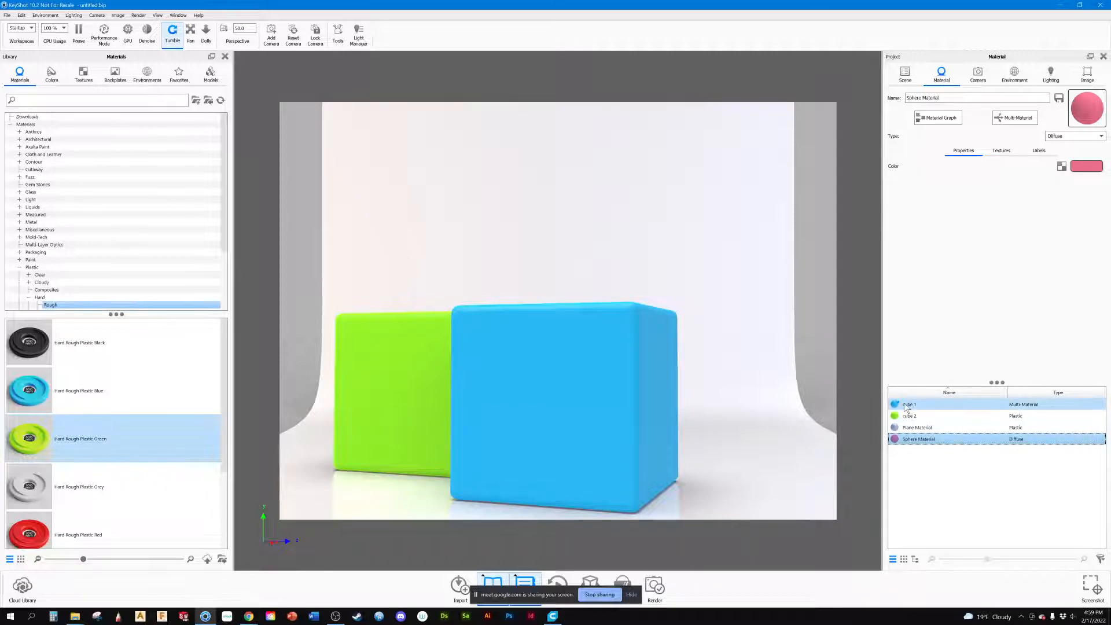
mouse_move(1022, 404)
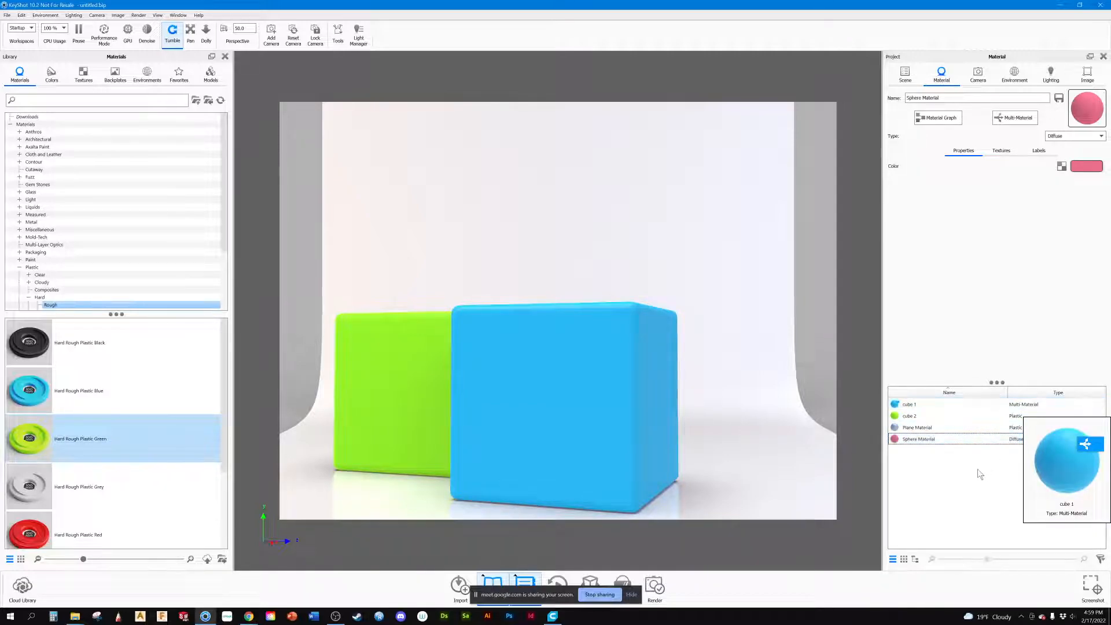
left_click(909, 404)
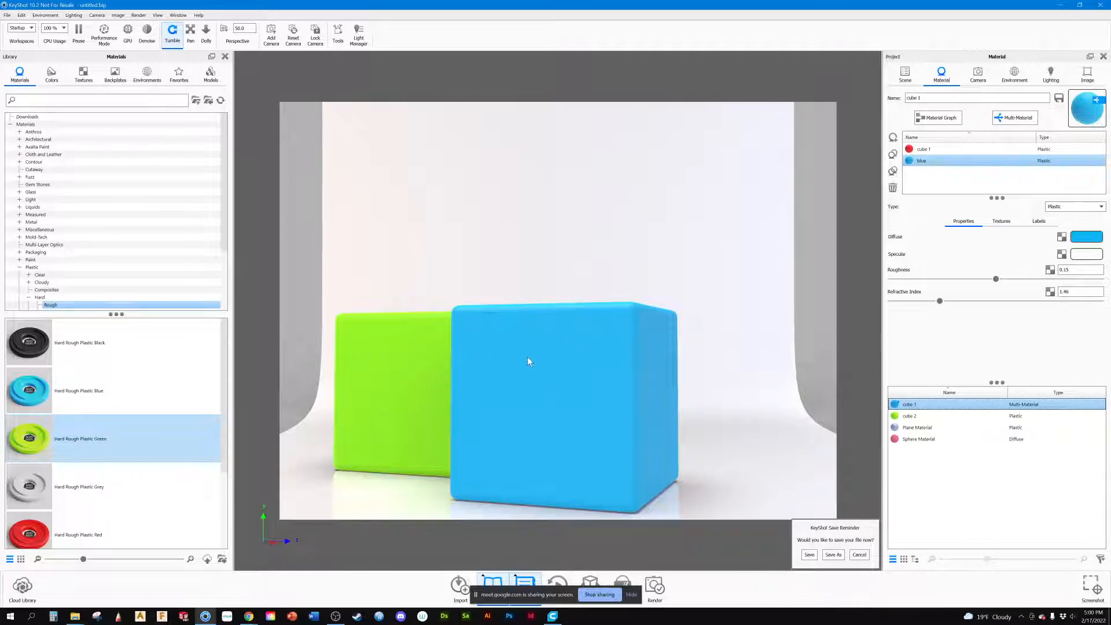
left_click(917, 152, "shift")
left_click(919, 152)
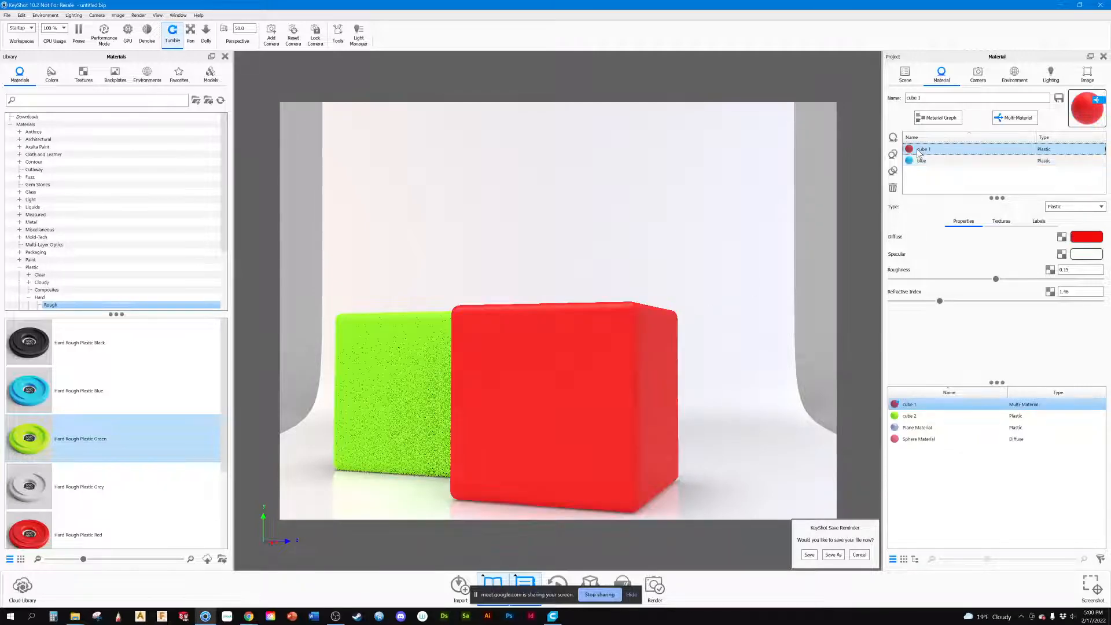
left_click(921, 160)
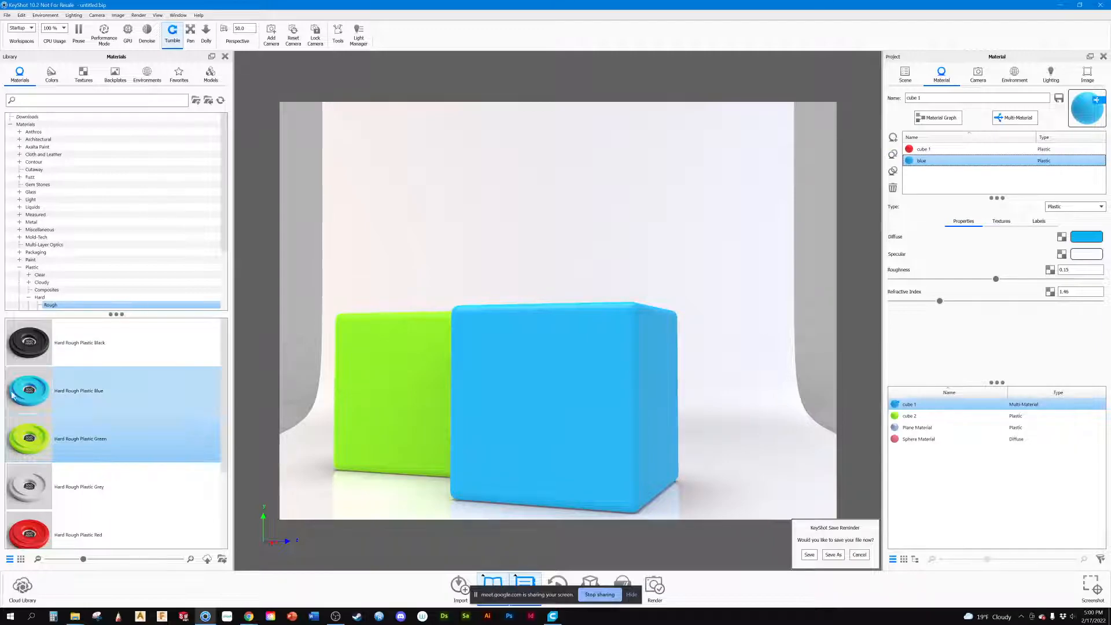
Step: Add Aluminum Rough Diamond Plate 01 Displace from the library's Metal > Aluminum > Displace folder as a cube 1 sub-material
scroll(50, 263, "down", 3)
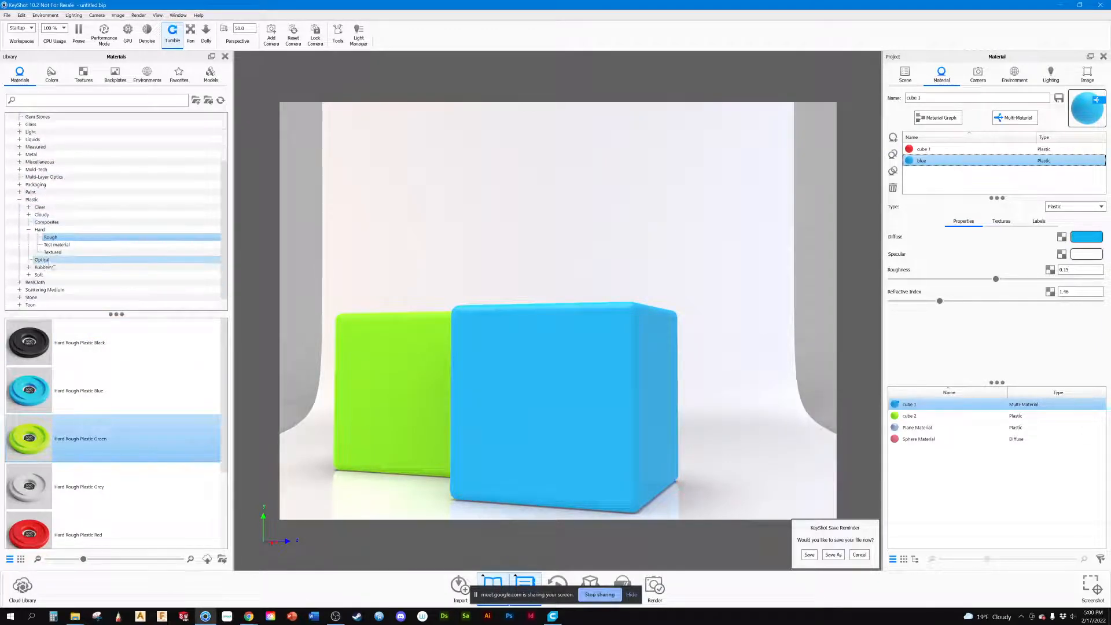
scroll(50, 266, "down", 1)
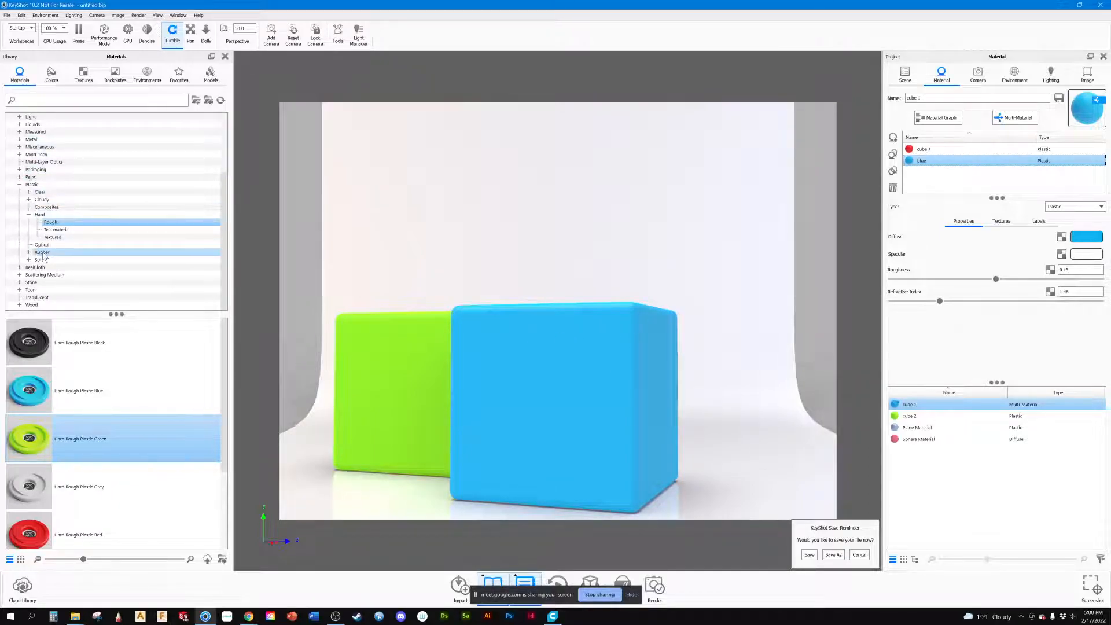
scroll(32, 177, "up", 1)
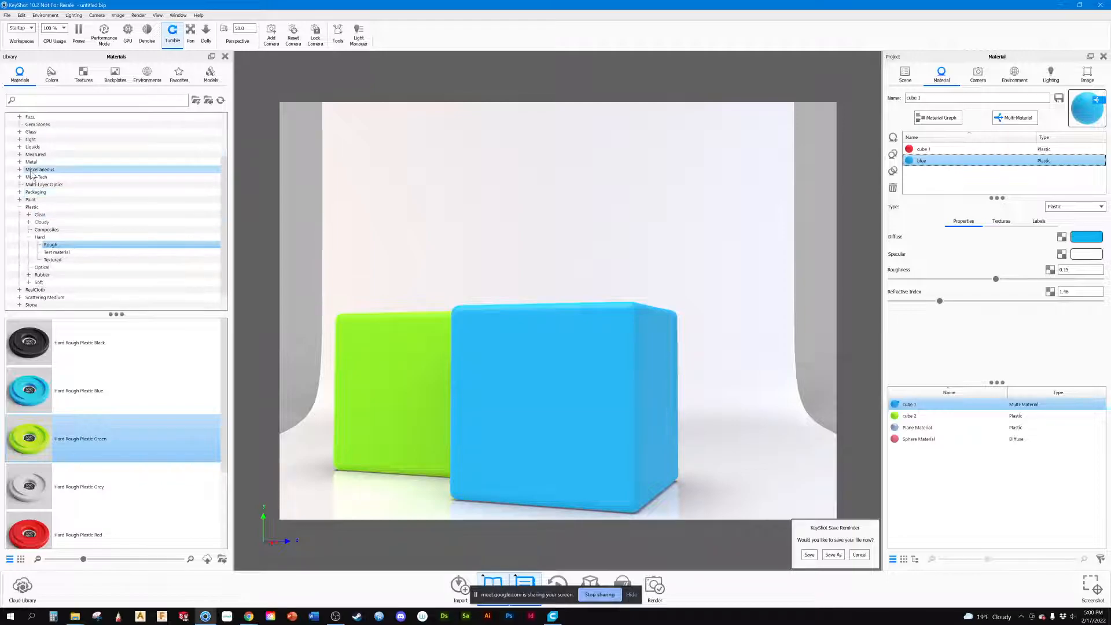
scroll(21, 164, "up", 1)
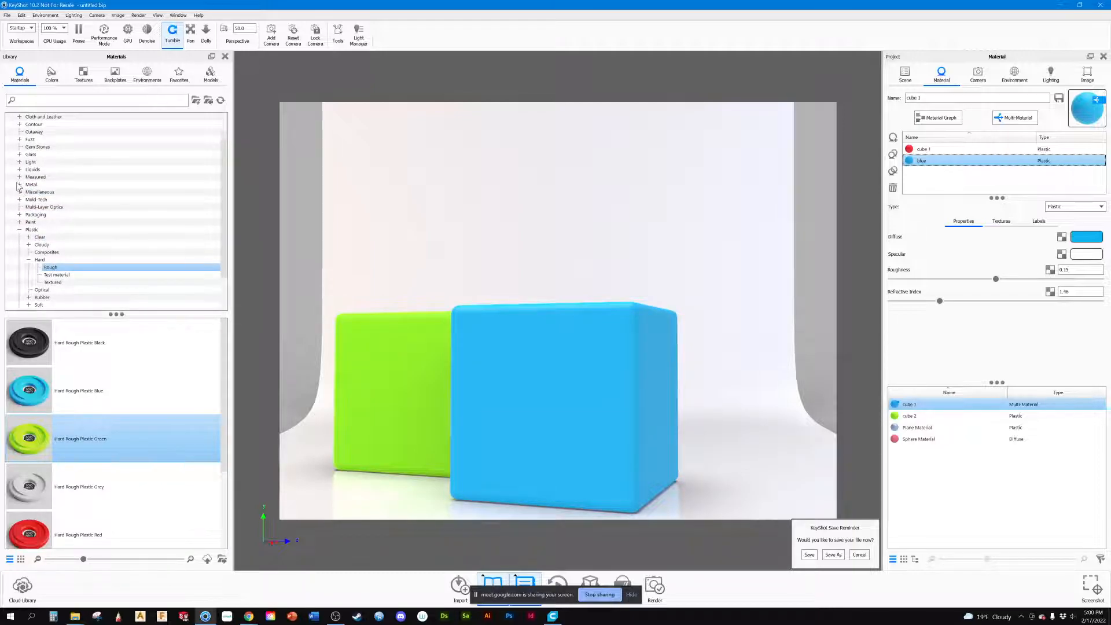
left_click(19, 185)
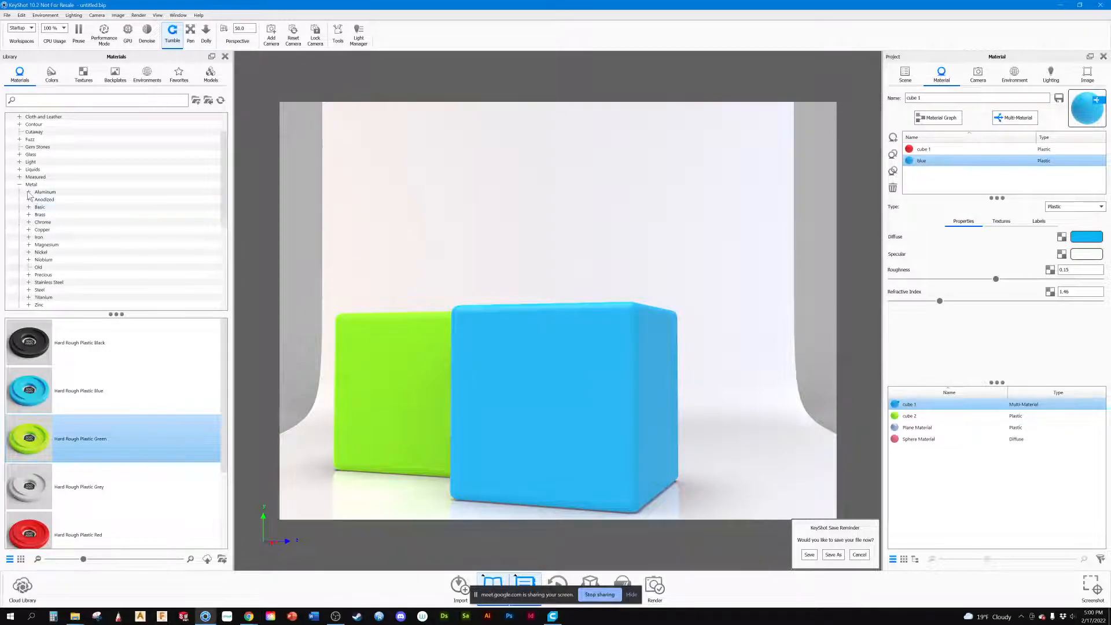
left_click(28, 192)
left_click(52, 207)
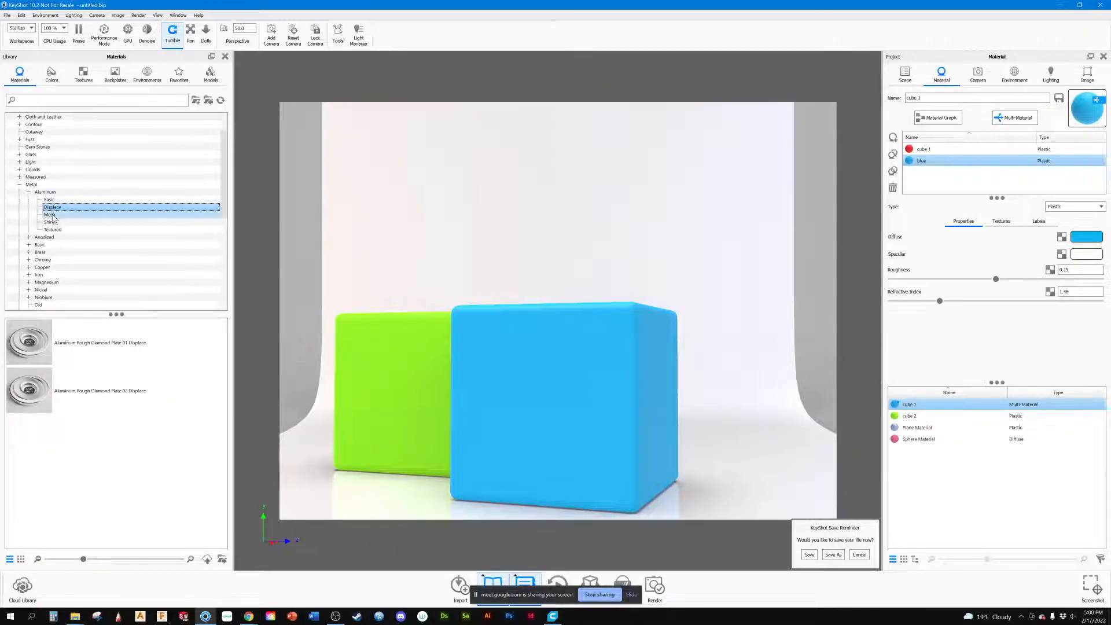
left_click(33, 350)
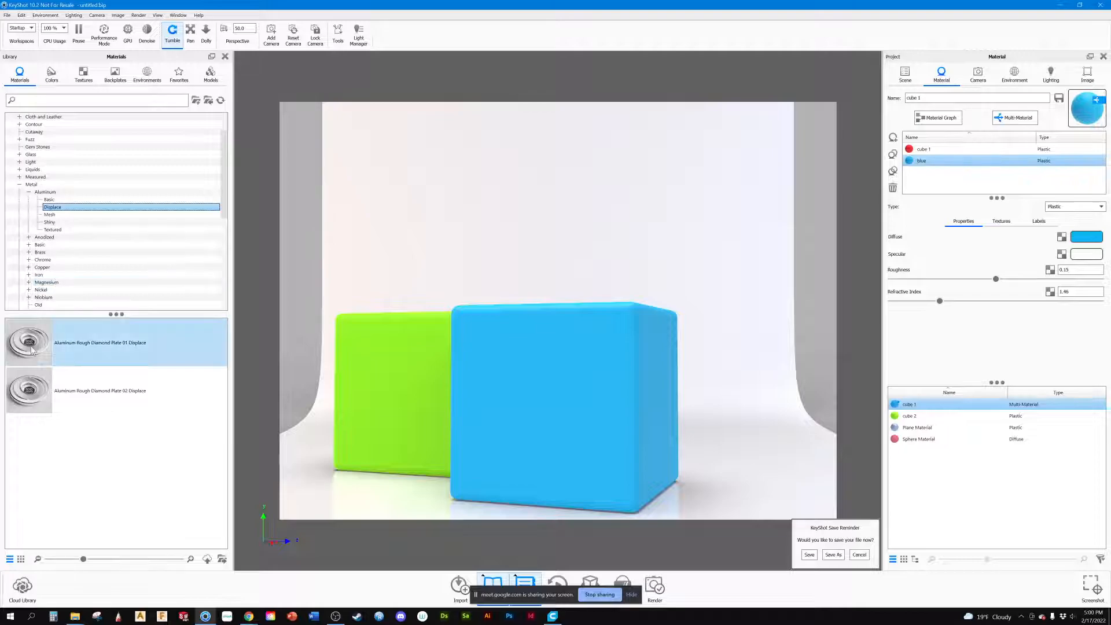
left_click_drag(33, 351, 918, 182)
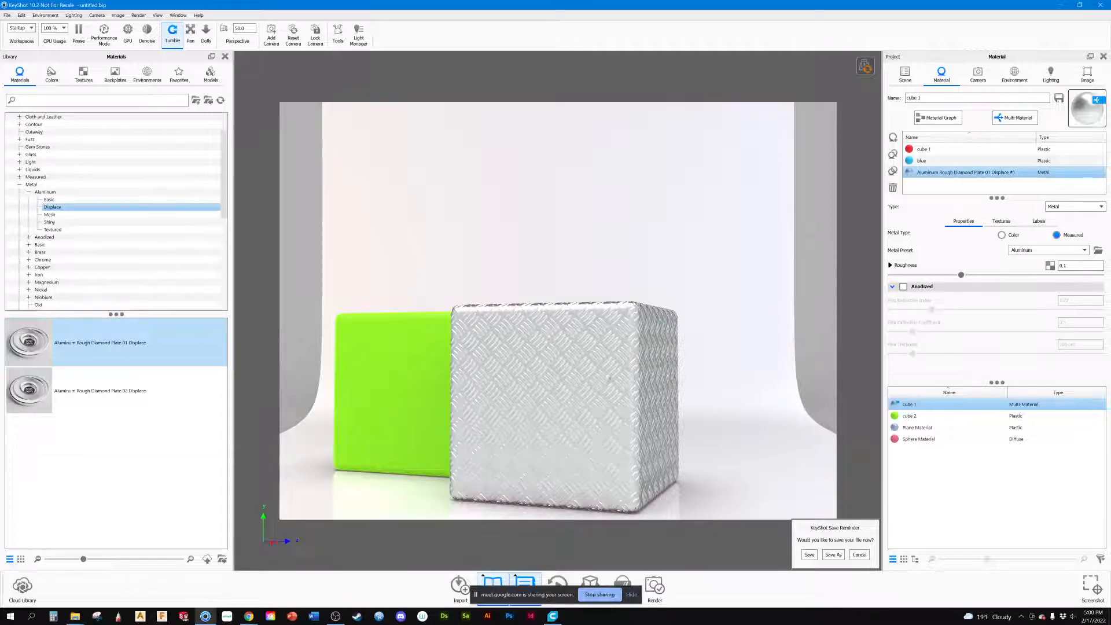
Step: Preview the red, blue and diamond plate sub-materials on the front cube, ending on the diamond plate
left_click(921, 149)
left_click(921, 161)
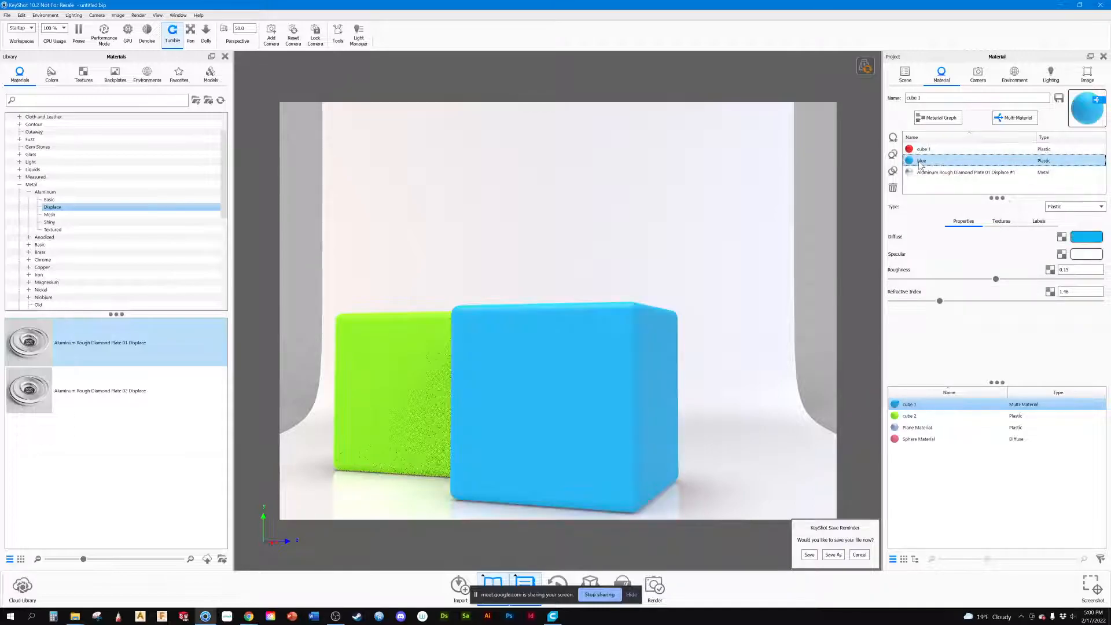
left_click(914, 173)
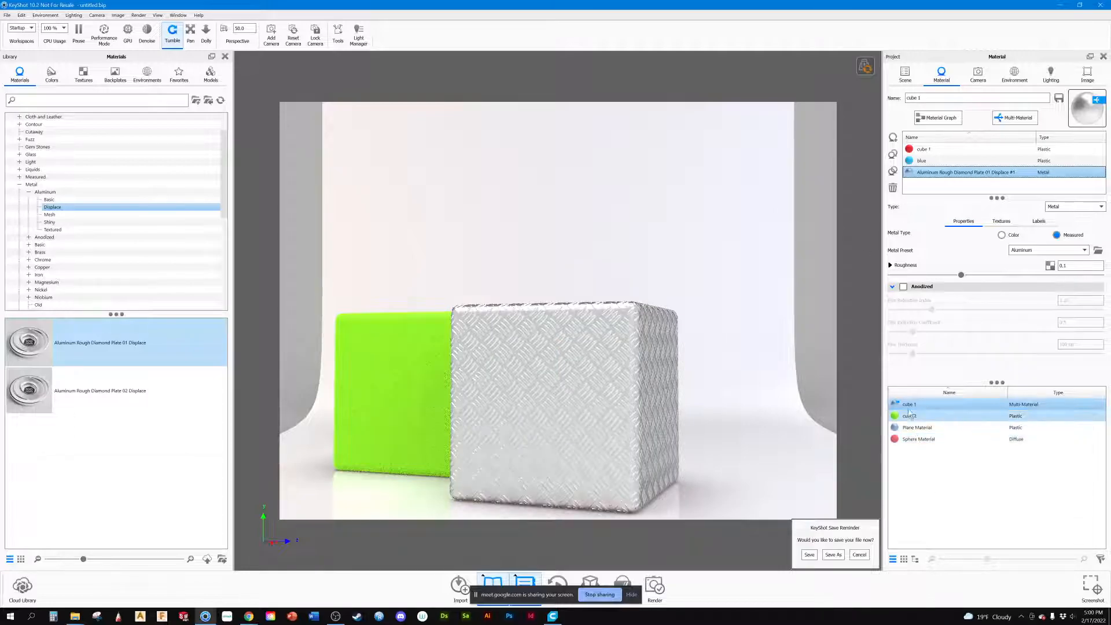
mouse_move(908, 409)
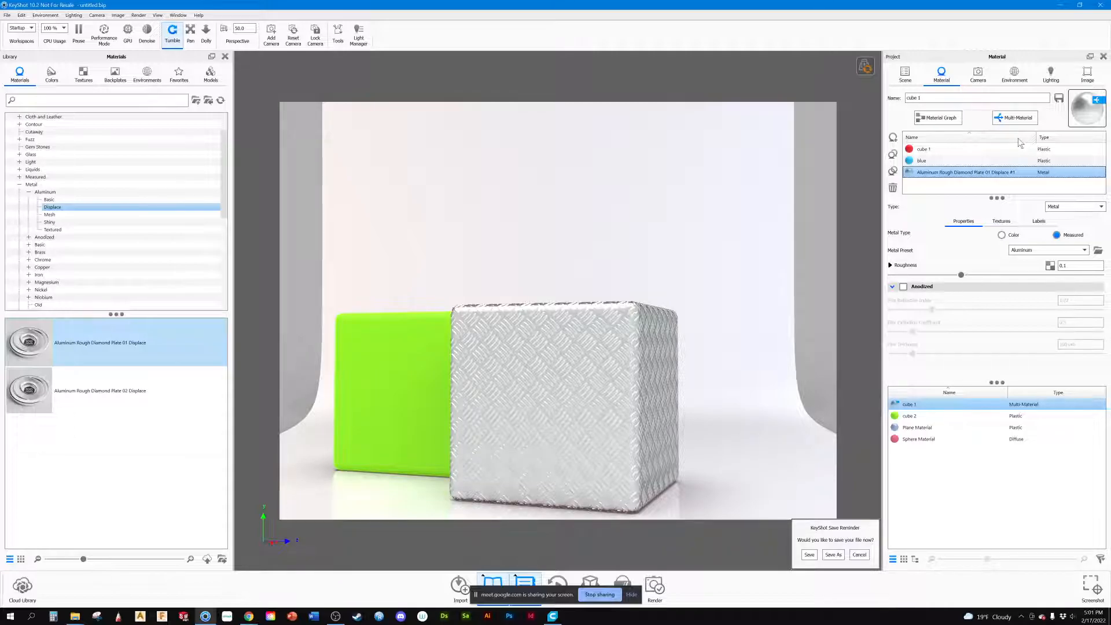
Step: Examine the diamond plate surface on the front cube from different angles and distances
middle_click_drag(529, 298, 670, 86)
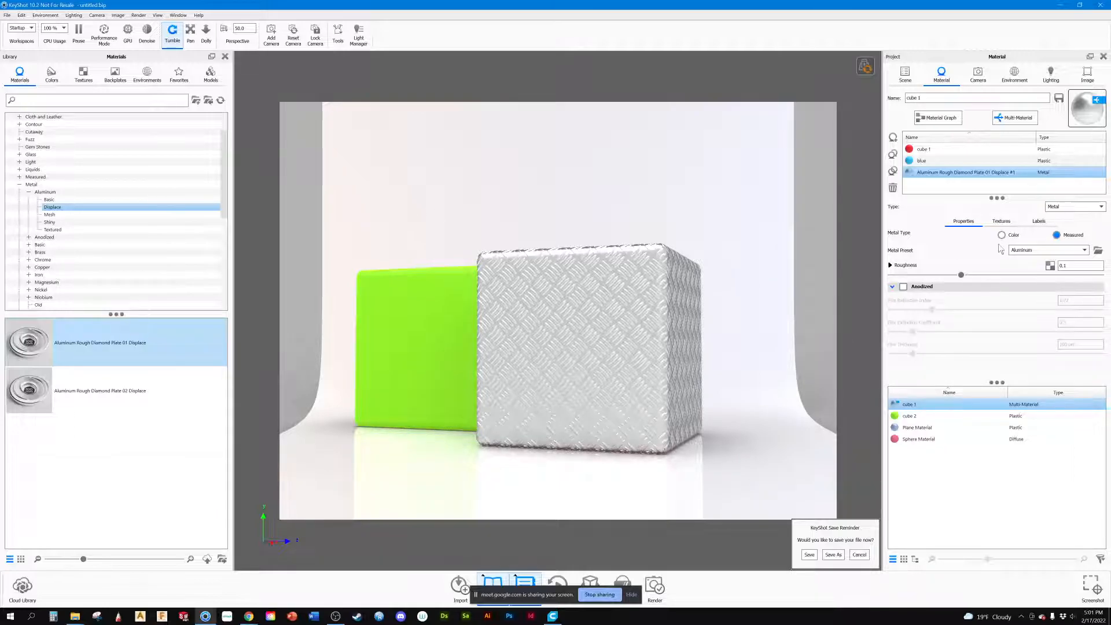
left_click_drag(412, 170, 600, 277)
scroll(537, 265, "down", 5)
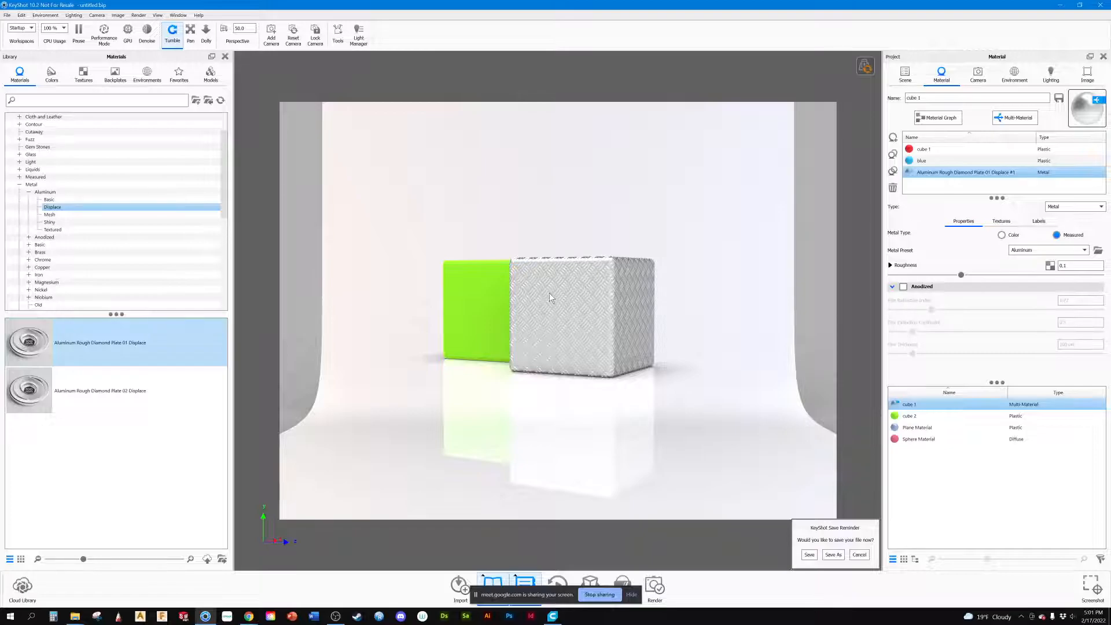
scroll(585, 322, "up", 5)
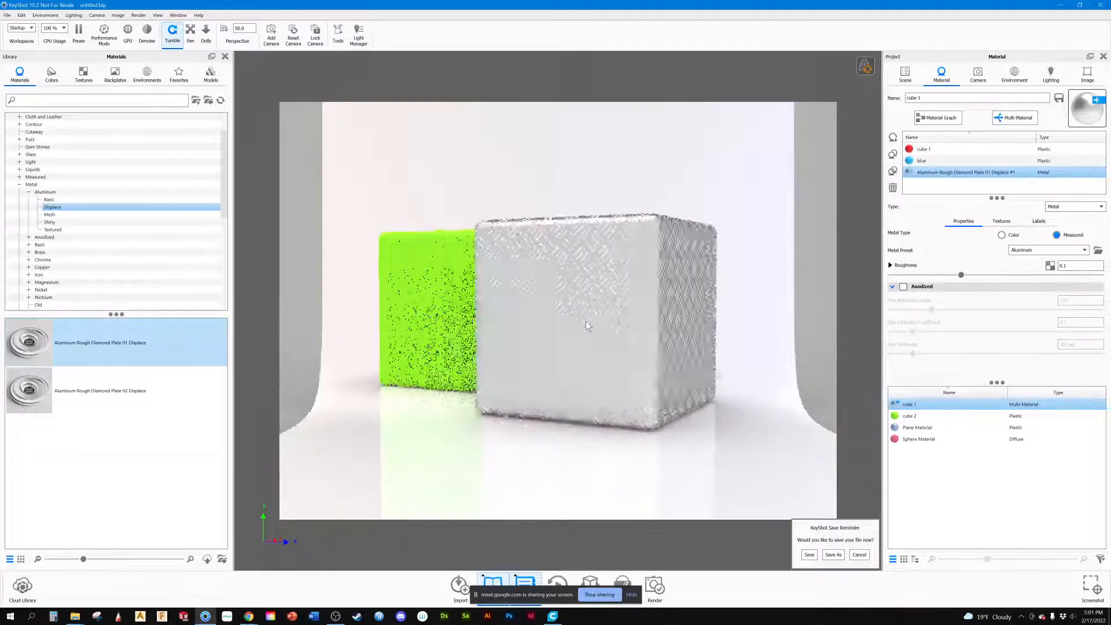
scroll(585, 321, "up", 2)
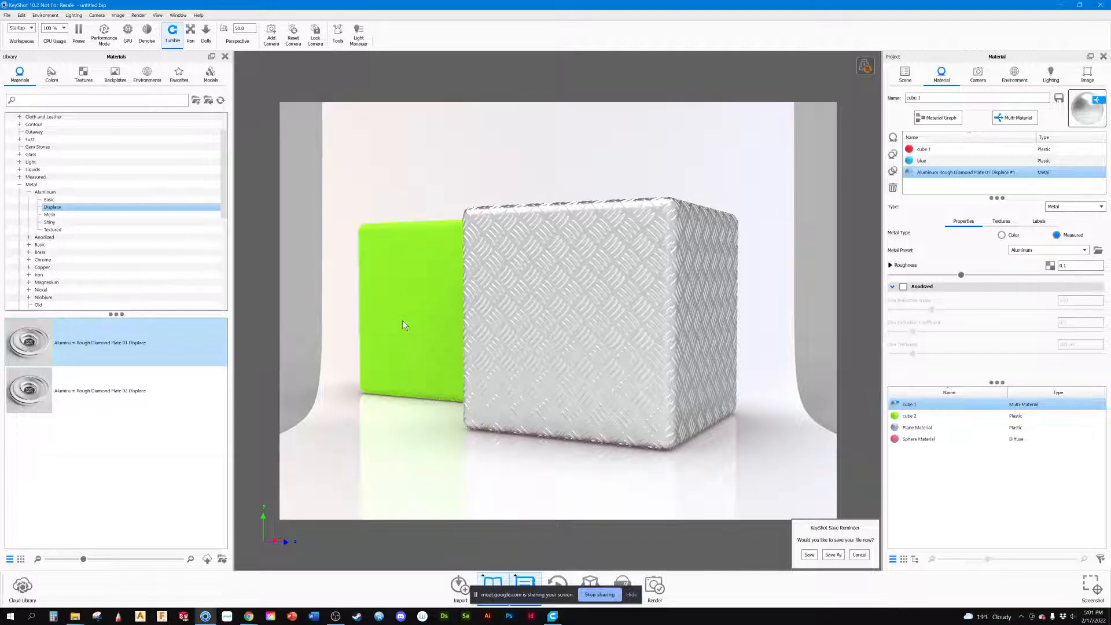
scroll(405, 323, "down", 2)
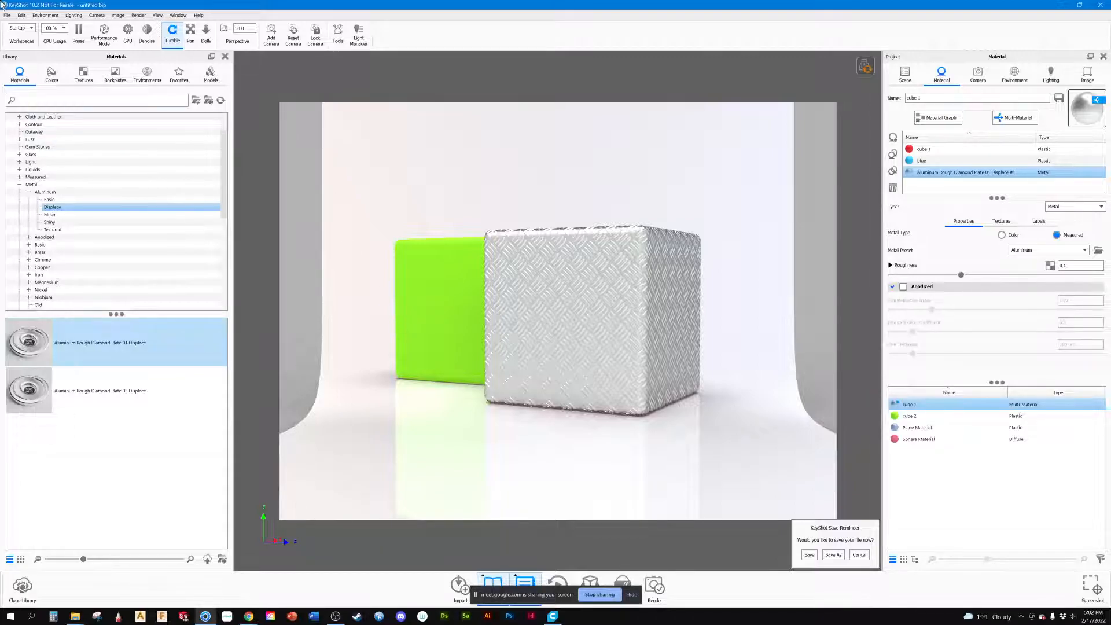
Step: Show the library's geometry models, then hide the Cube model set and display the sphere model set
left_click(211, 79)
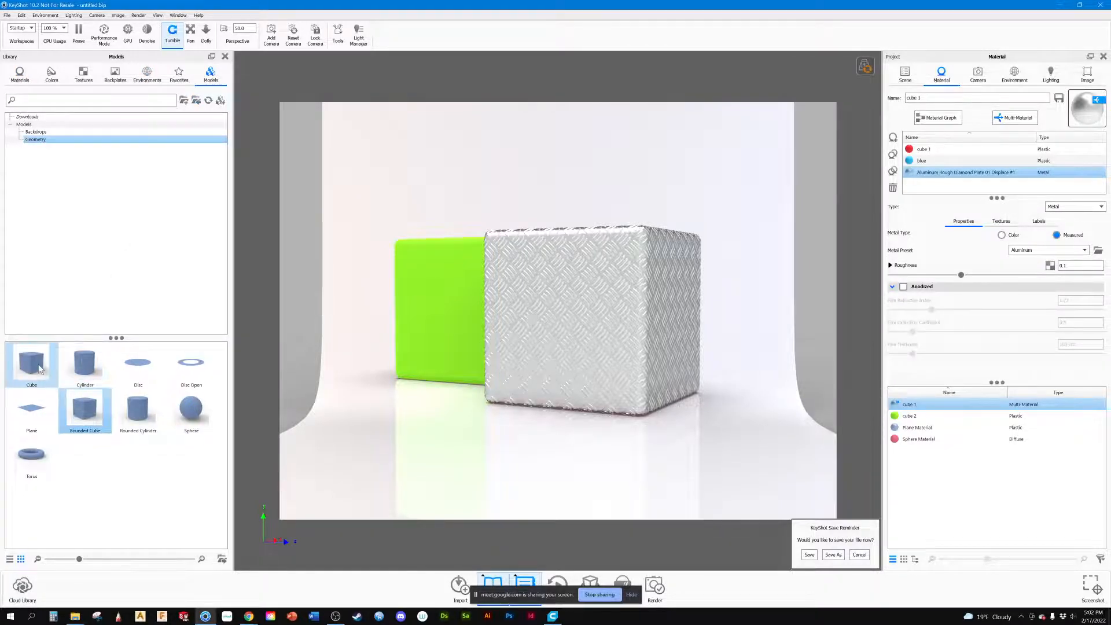
mouse_move(203, 428)
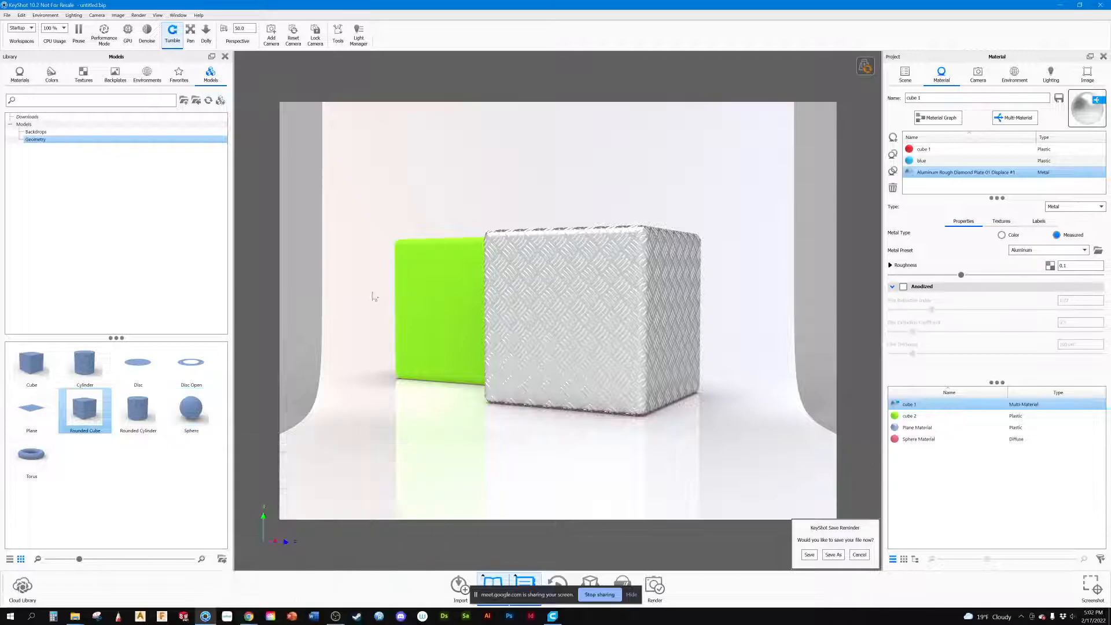
left_click(915, 73)
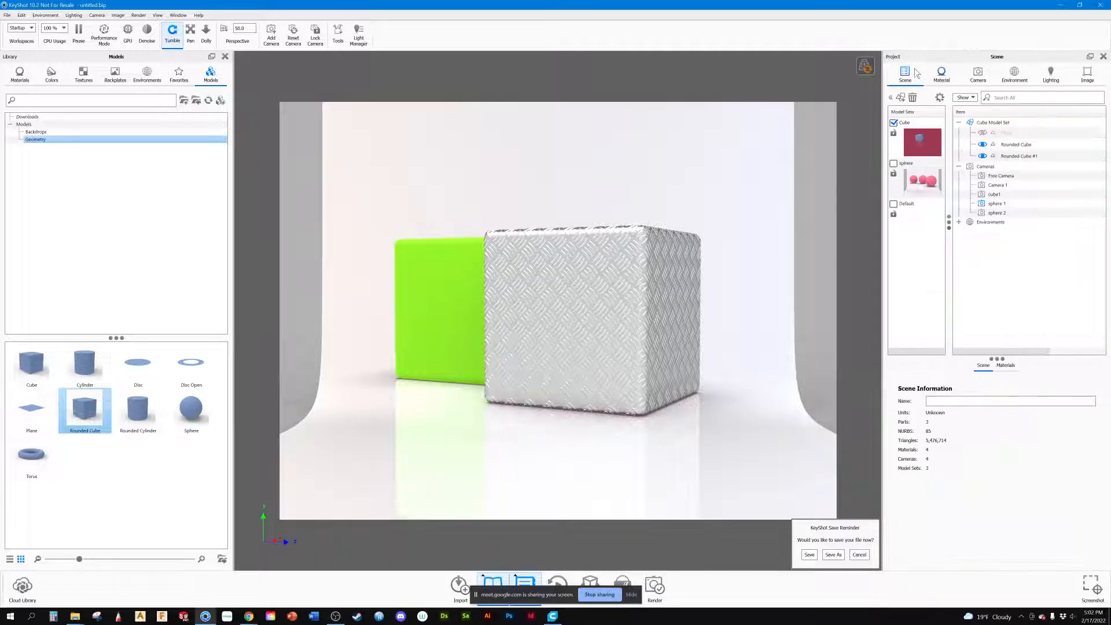
left_click(893, 123)
left_click(893, 163)
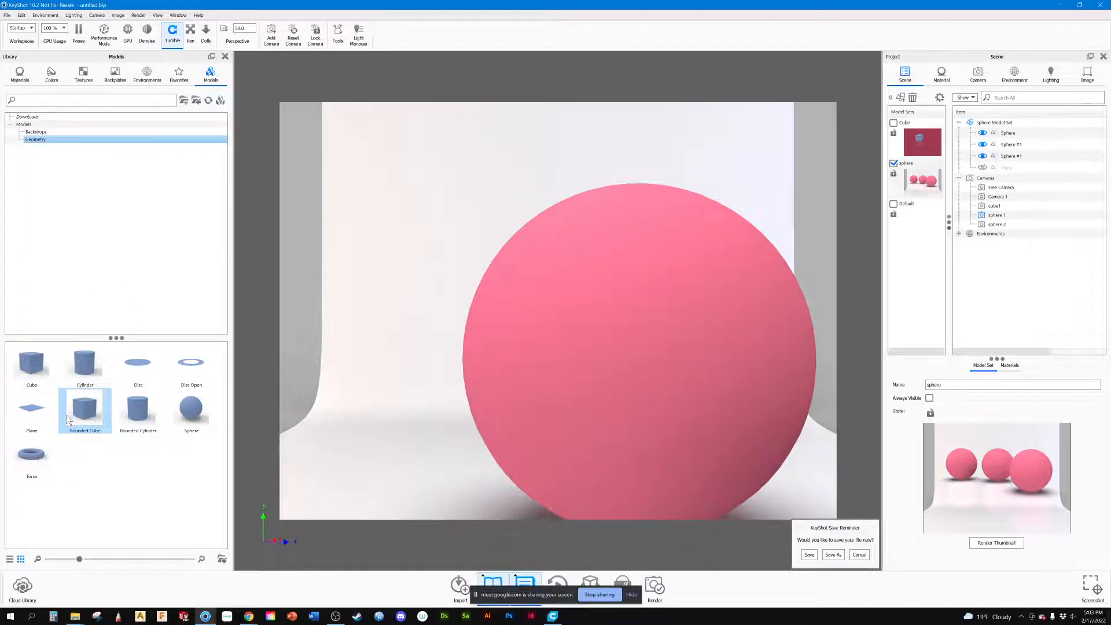
Step: Add a Rounded Cube beside the large sphere, scale it to about 1.06 and rotate it about 46.4° around Z
mouse_move(68, 417)
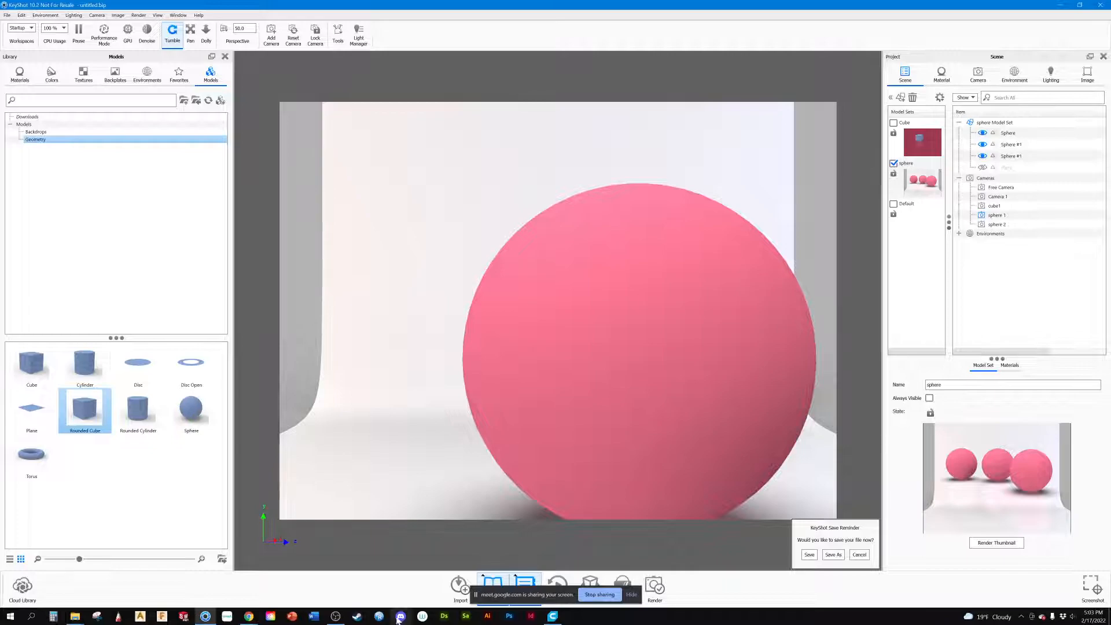
mouse_move(215, 619)
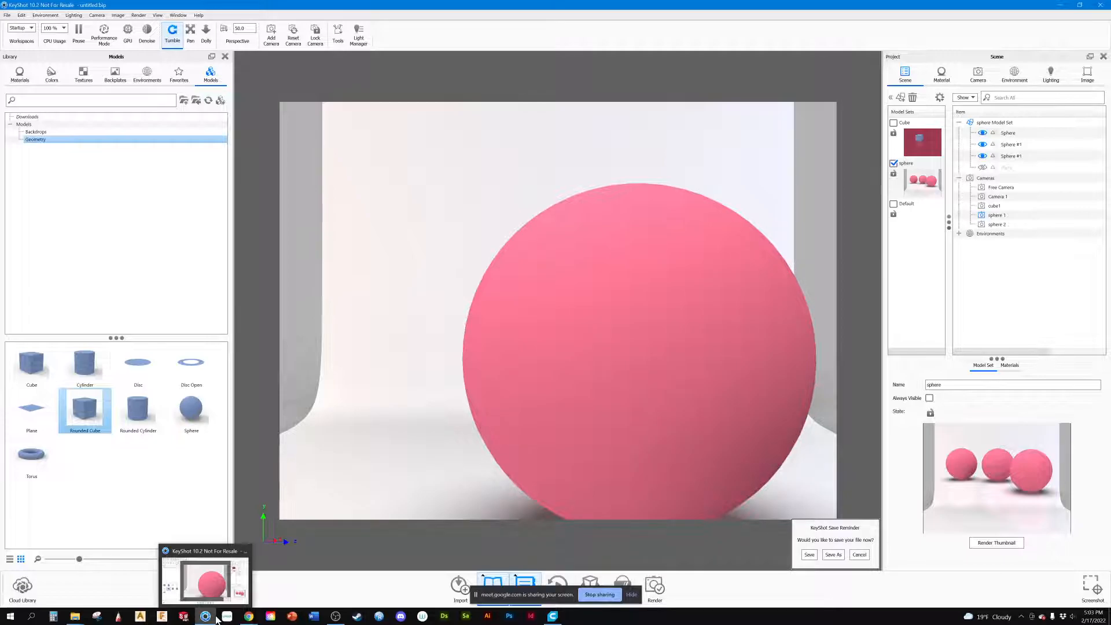
left_click_drag(85, 410, 387, 363)
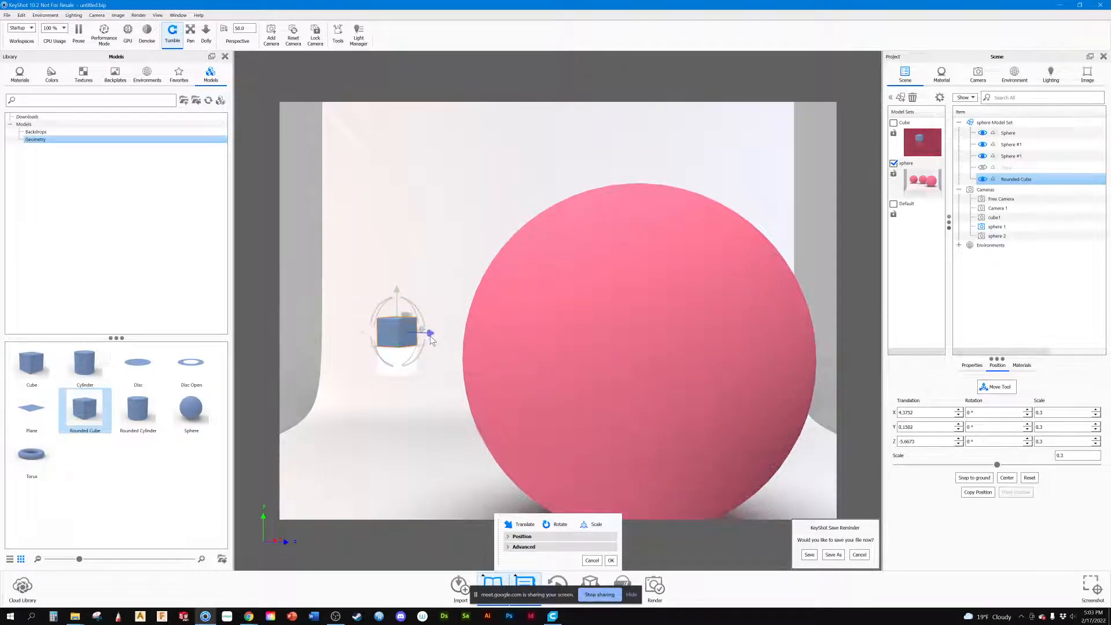
left_click_drag(415, 321, 360, 563)
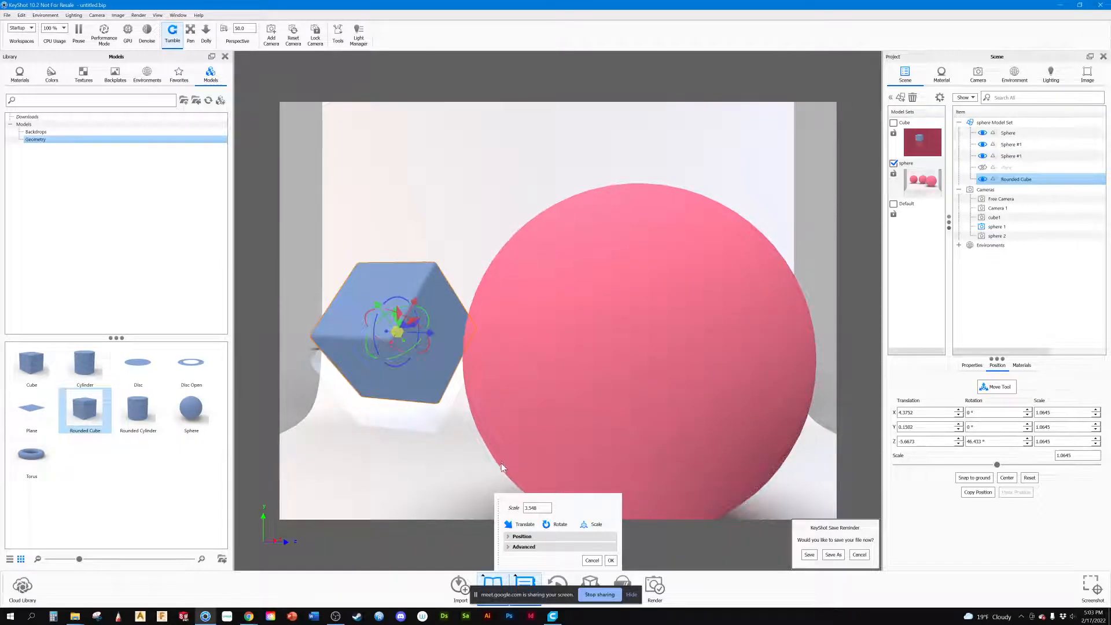
Step: Snap the Rounded Cube to the ground, rotate it about 31.1° around X and accept the placement
left_click(977, 478)
middle_click_drag(389, 325, 410, 402)
right_click(1021, 180)
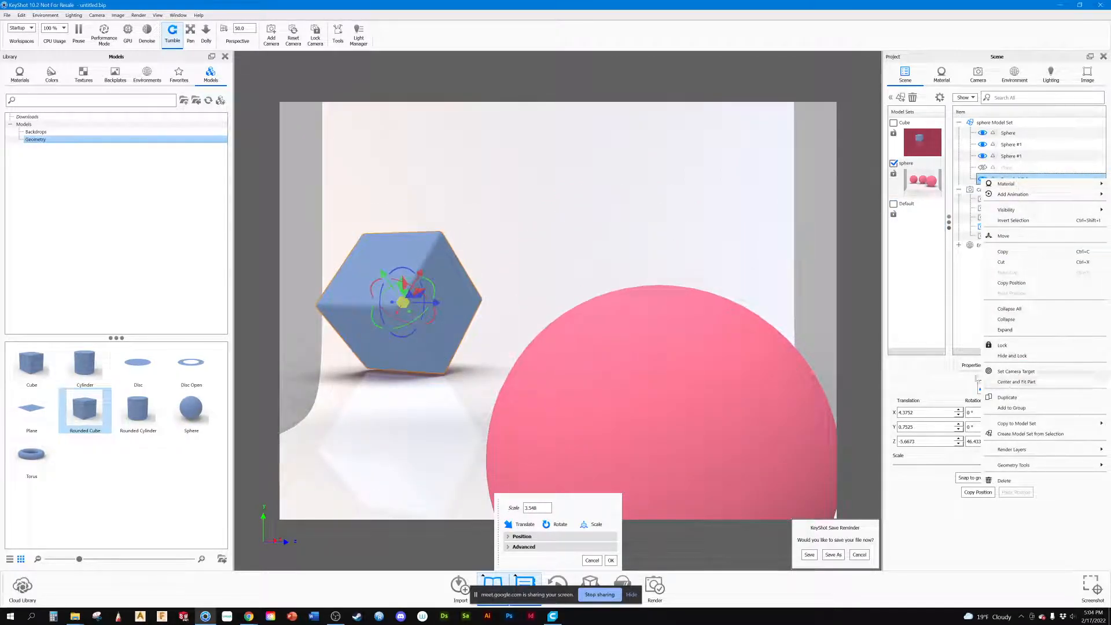
left_click(356, 351)
left_click_drag(420, 273, 432, 259)
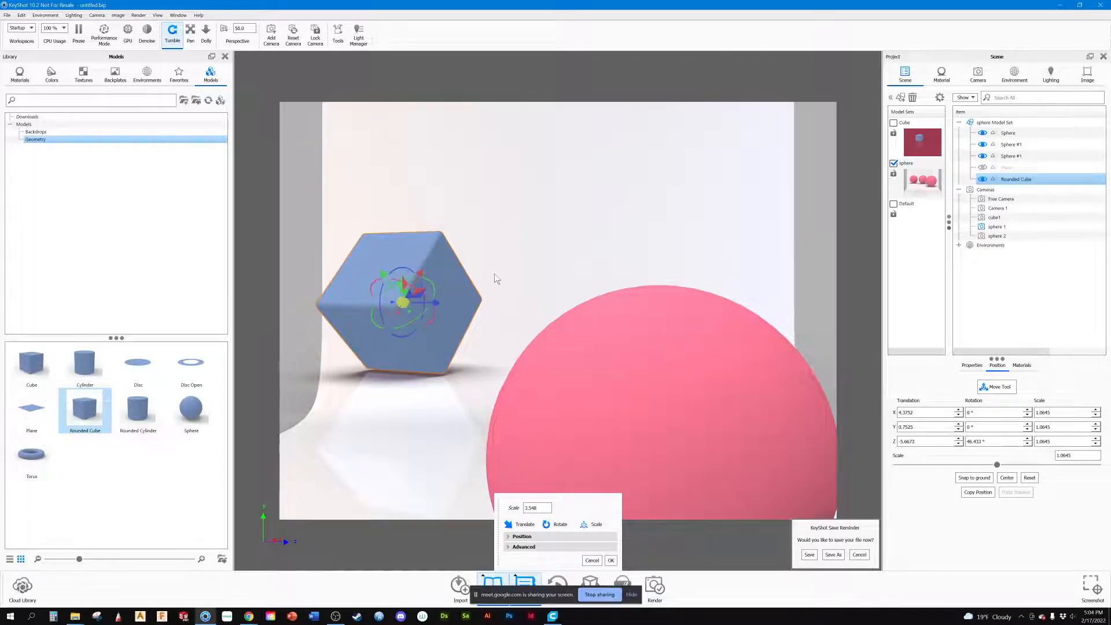
left_click_drag(415, 287, 425, 302)
left_click(536, 328)
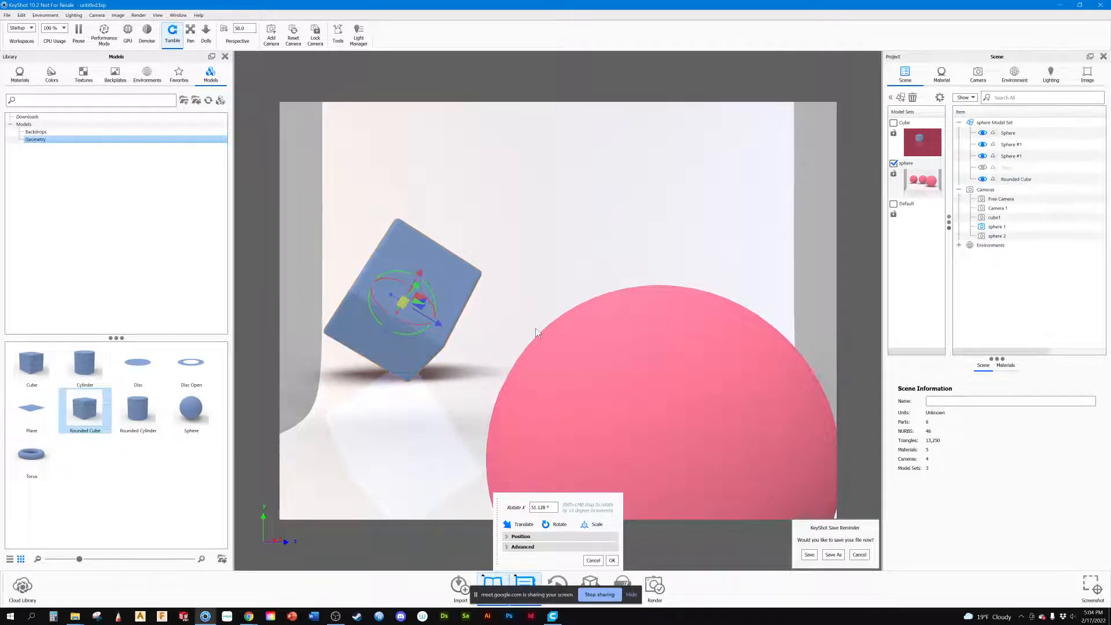
left_click(610, 559)
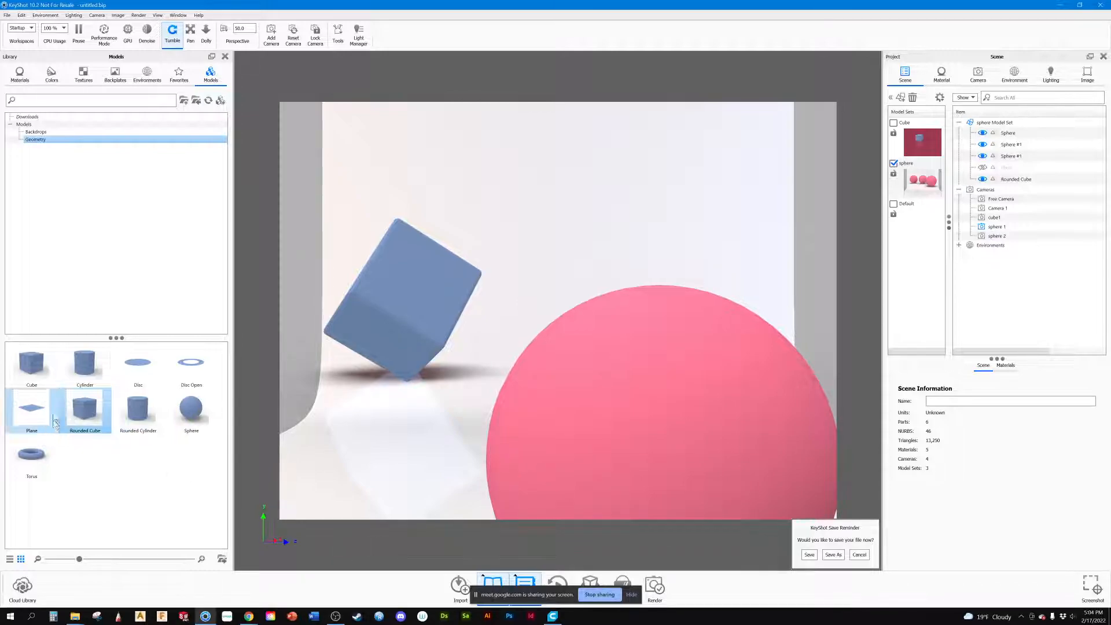
left_click_drag(434, 280, 414, 176)
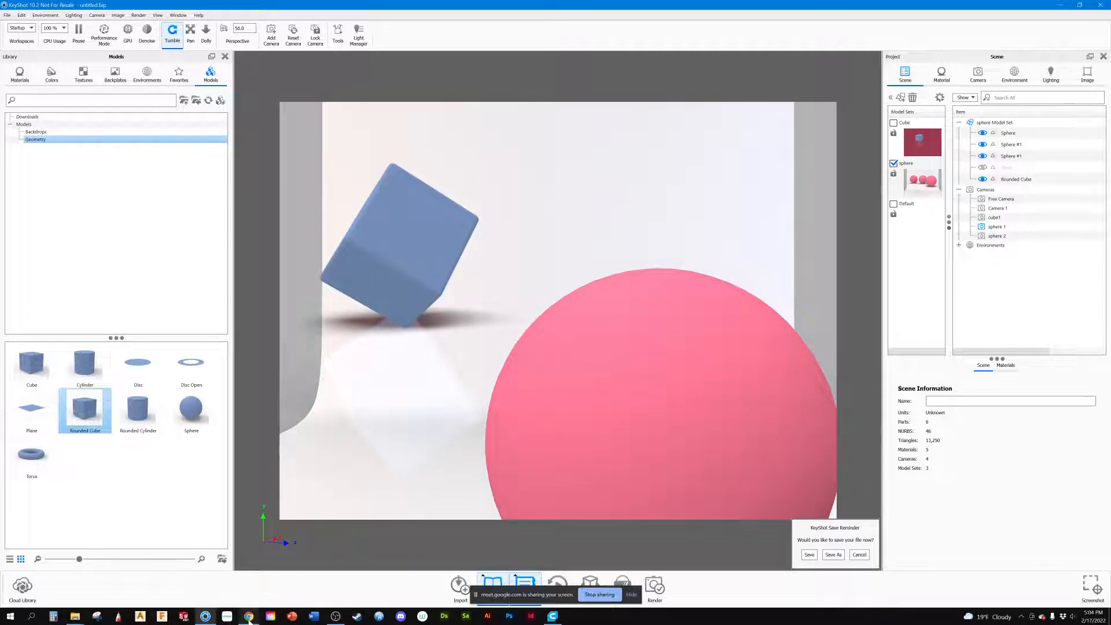
Step: Switch to the Miro board to look at the product reference images, and return to KeyShot
mouse_move(249, 616)
left_click(192, 545)
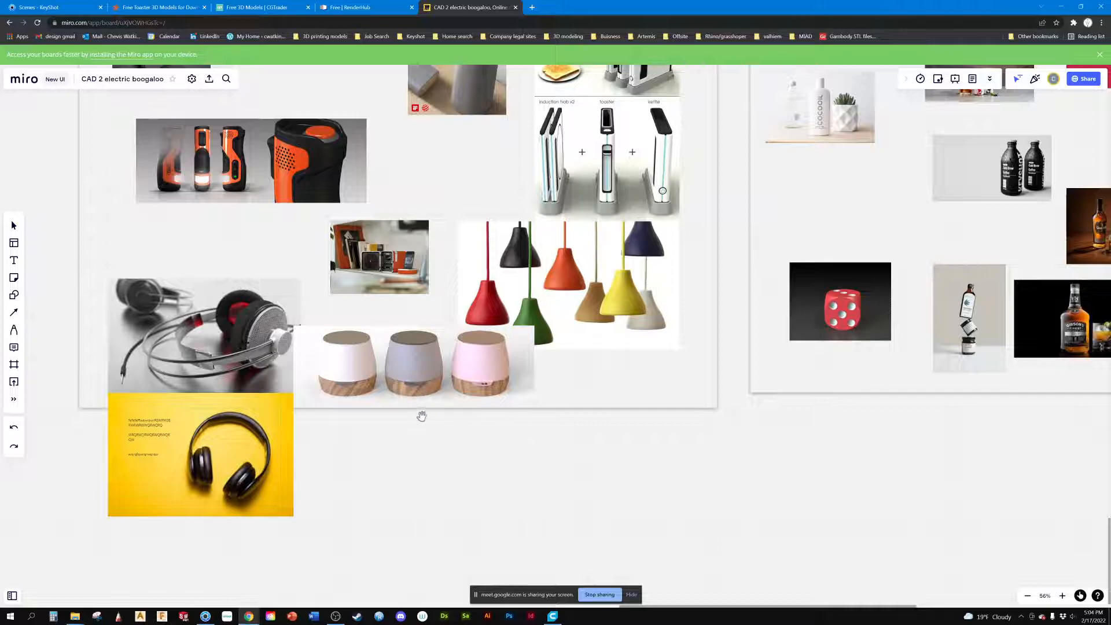
left_click(1060, 7)
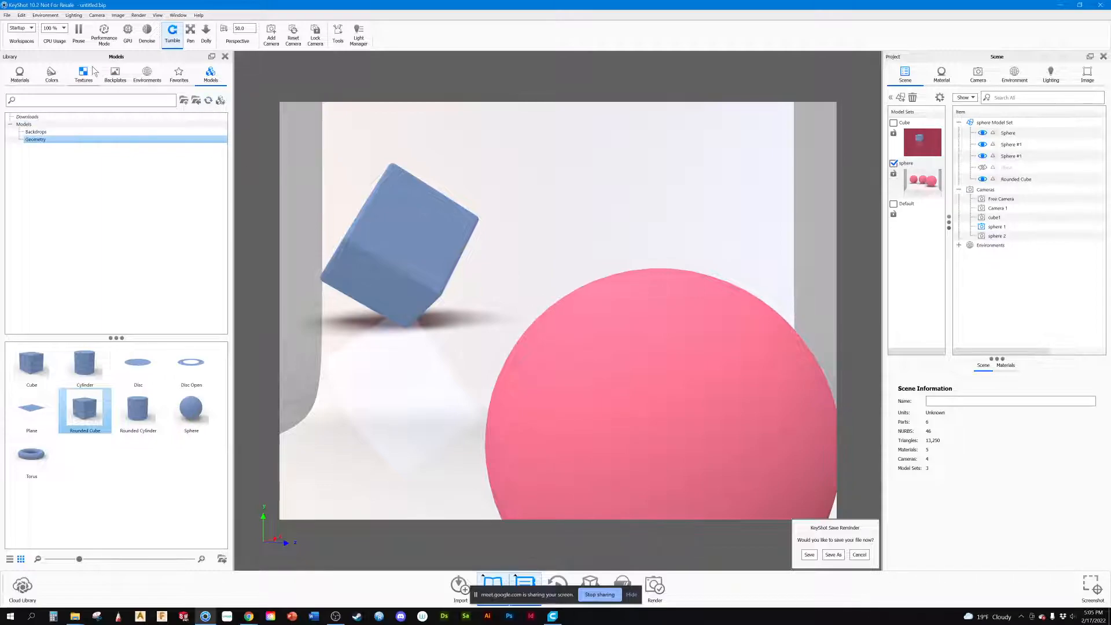
Step: Apply the downloaded Kitchen backplate and align the cube and spheres with the kitchen counter
left_click(114, 75)
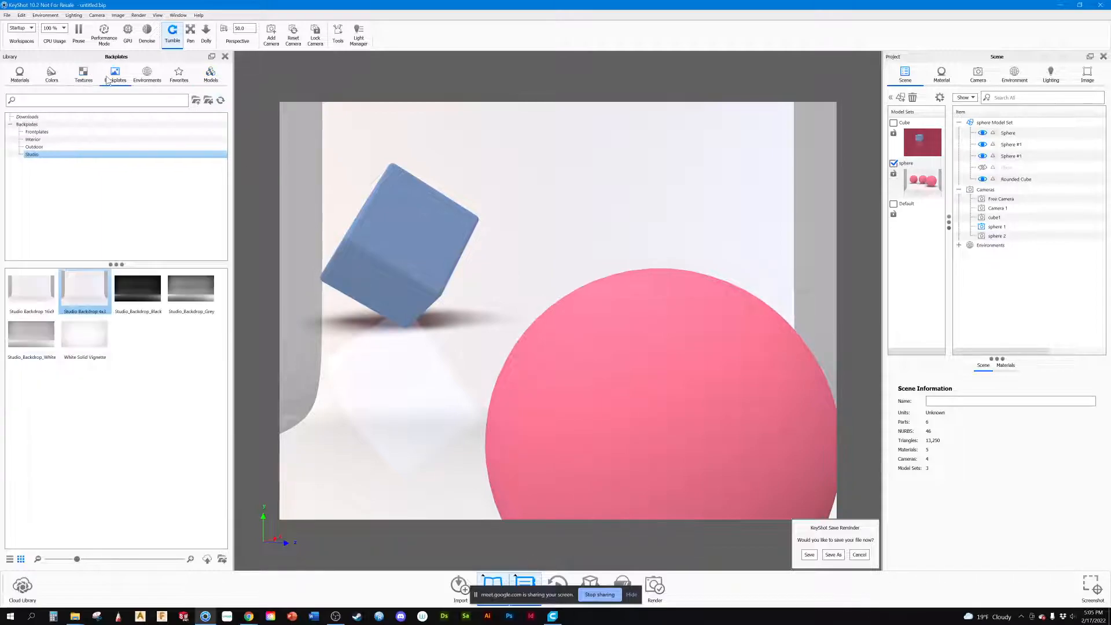
left_click(32, 117)
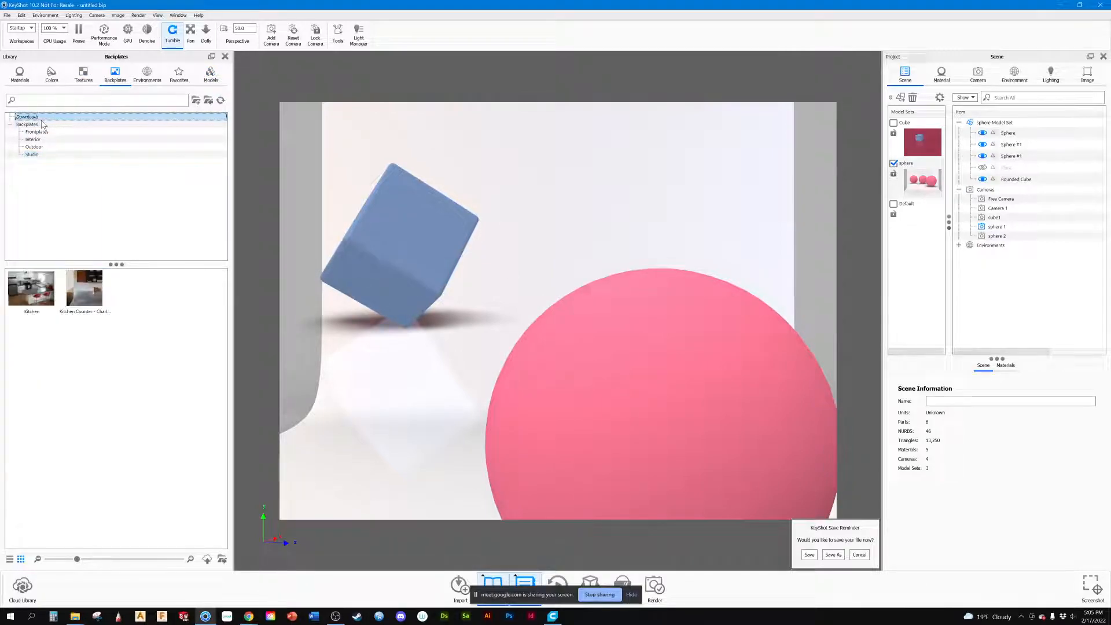
double_click(44, 292)
scroll(539, 402, "down", 5)
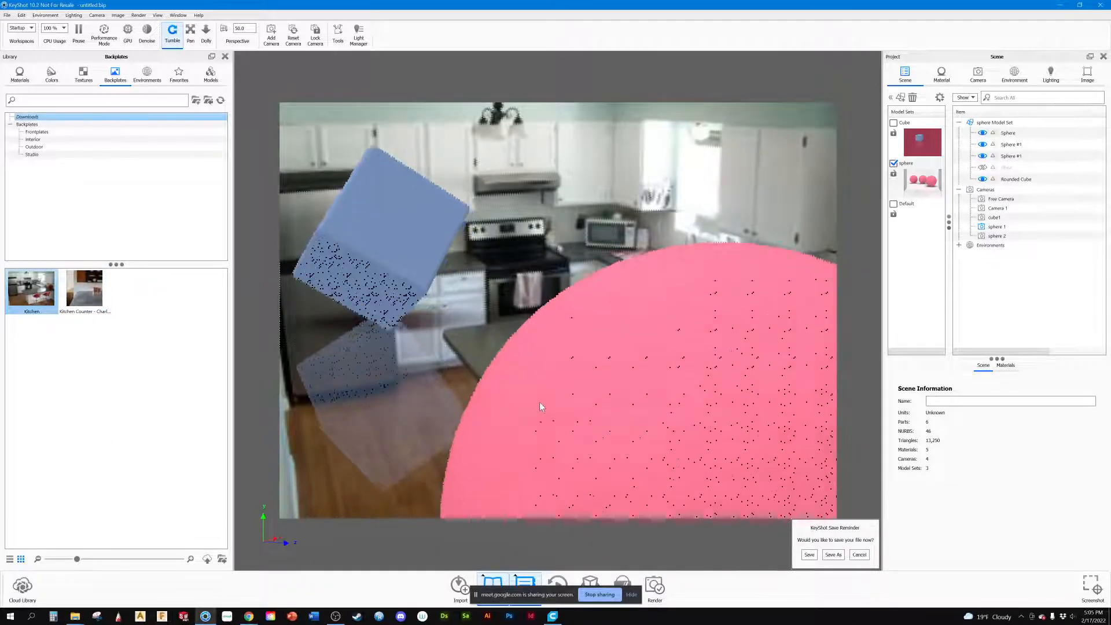
scroll(524, 393, "down", 6)
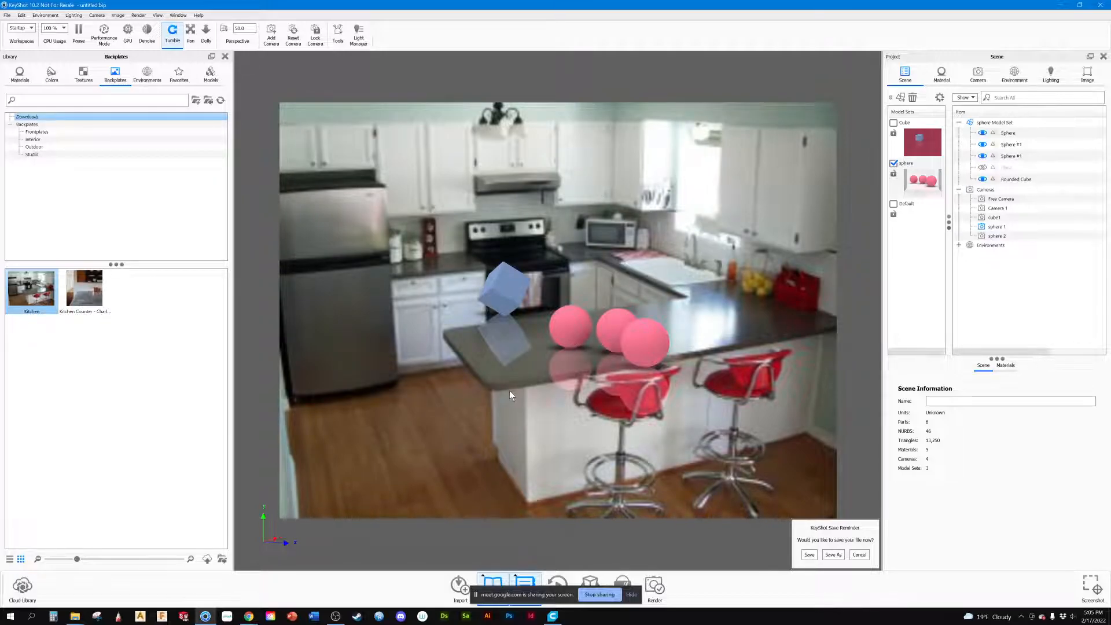
left_click_drag(508, 388, 510, 426)
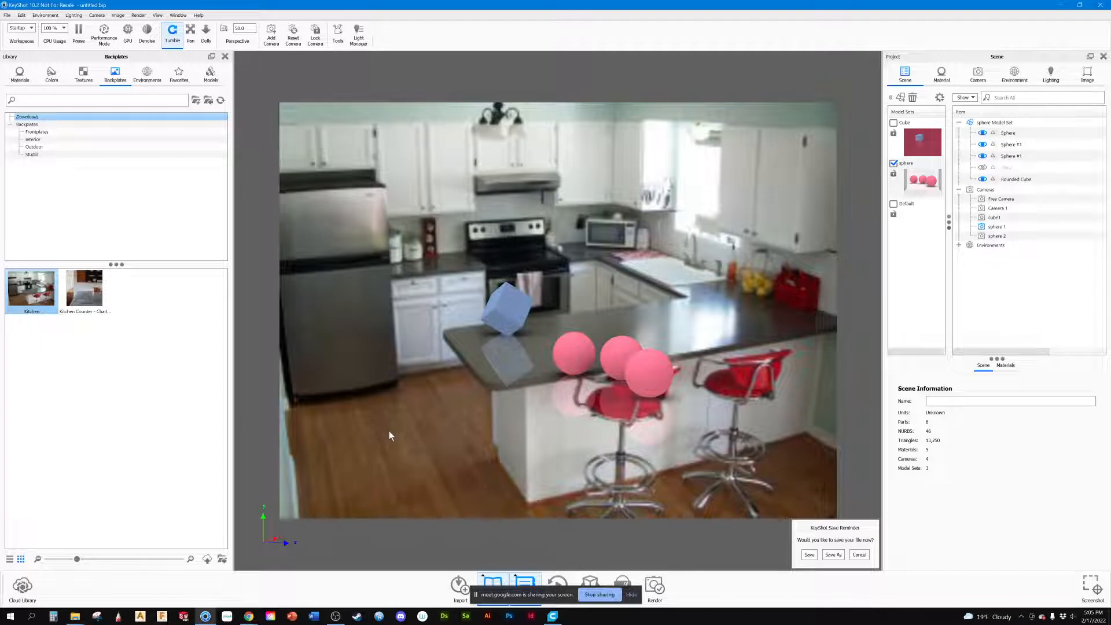
Step: Switch to the Miro board, examine the product composition references, including the dice and stacked bottles, and return to KeyShot
mouse_move(247, 617)
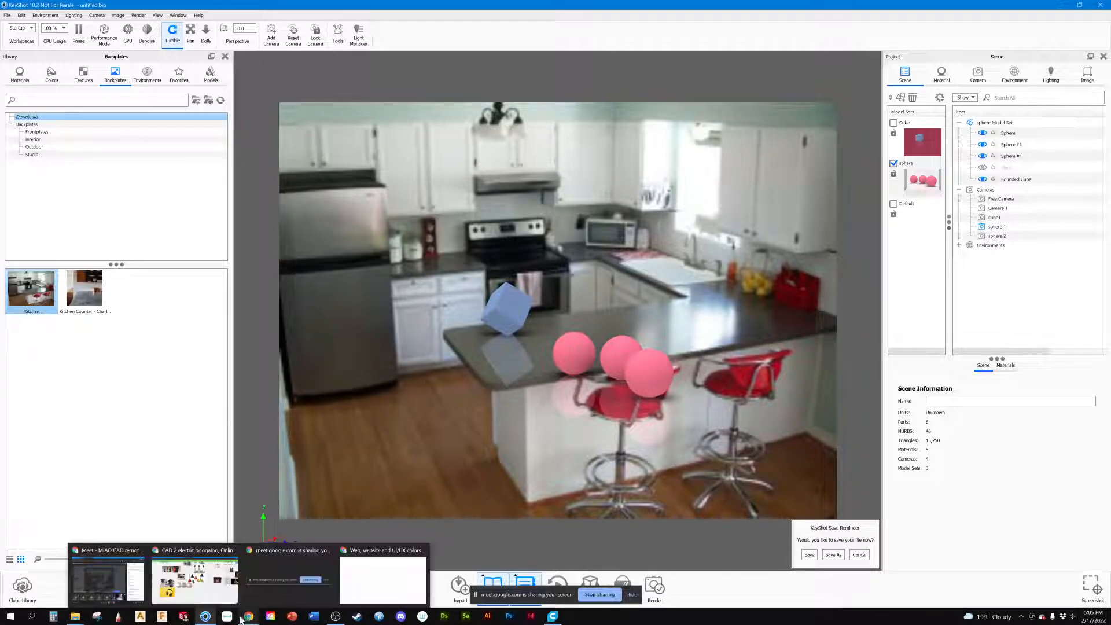
left_click(205, 548)
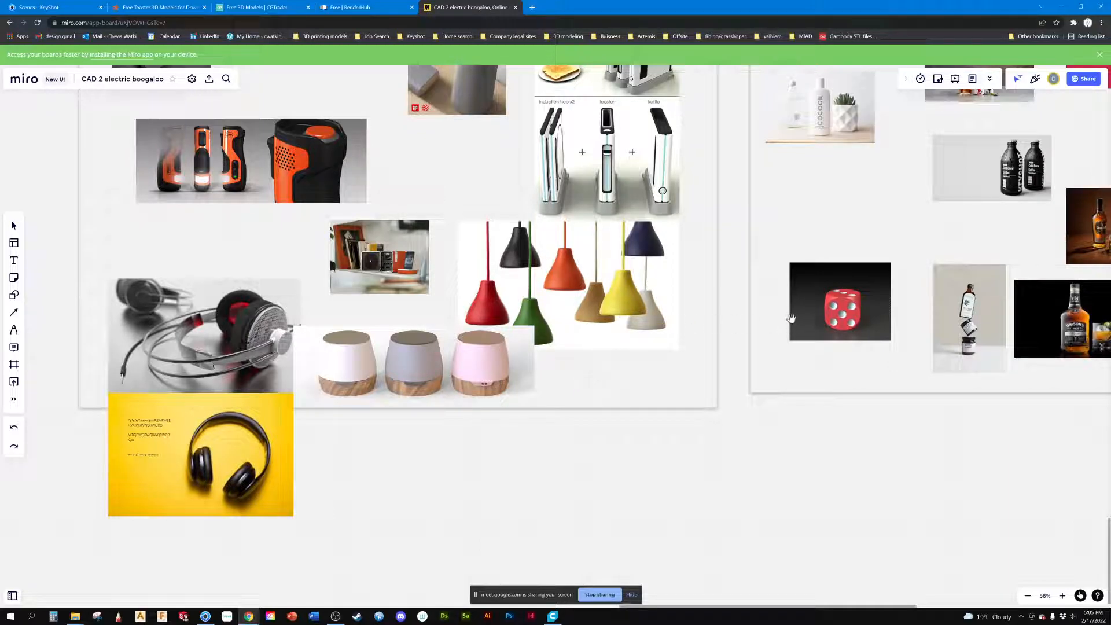
scroll(787, 321, "up", 4)
scroll(783, 257, "down", 5)
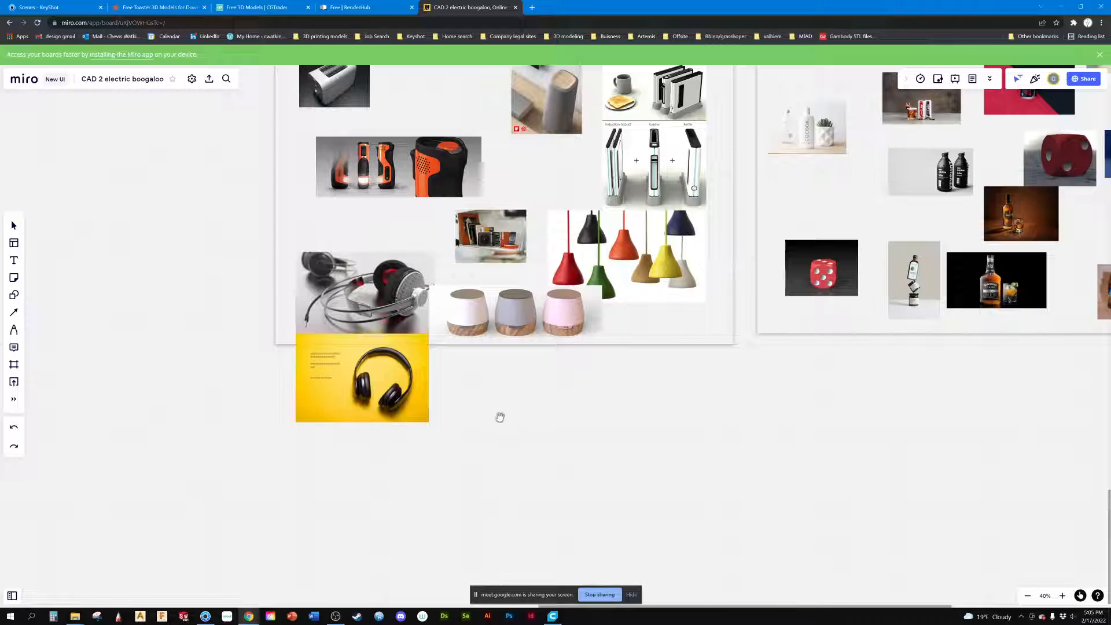
left_click_drag(698, 362, 462, 495)
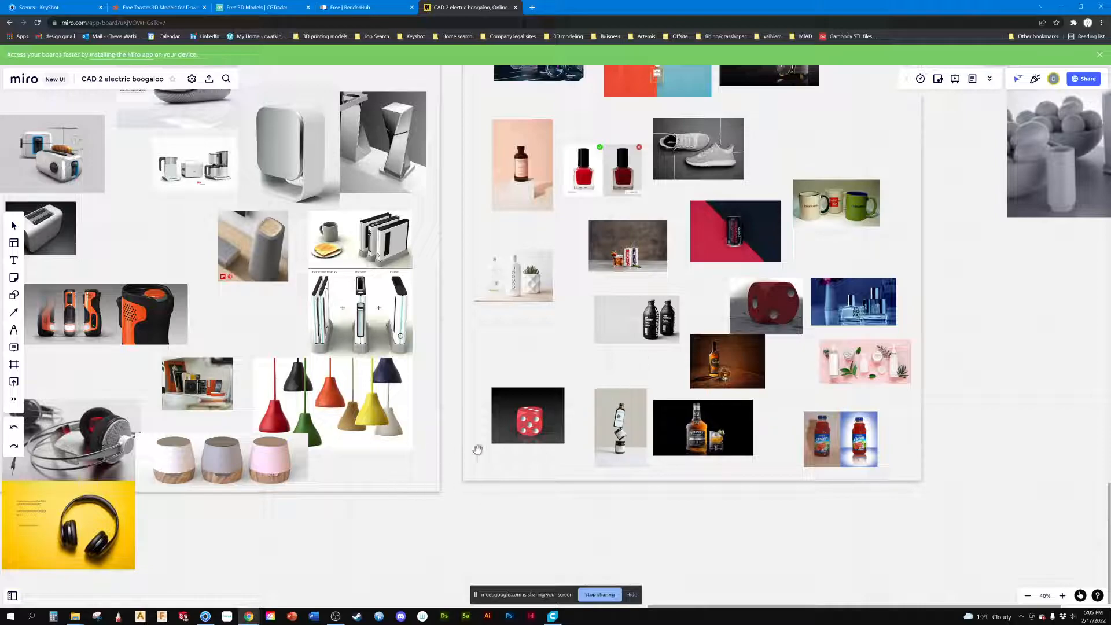
scroll(622, 442, "up", 5)
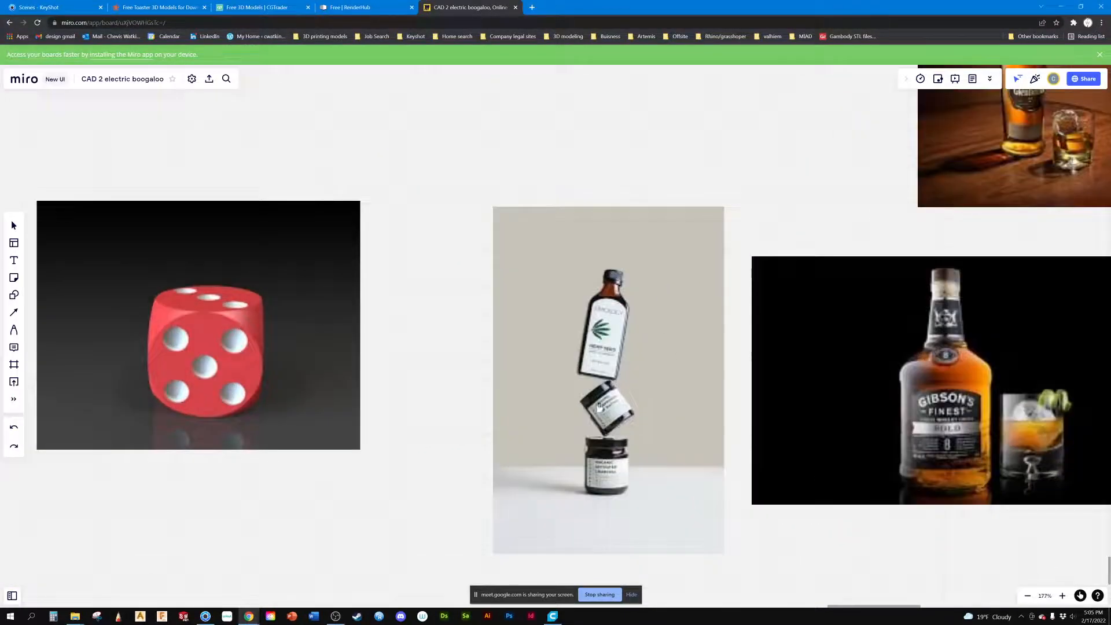
scroll(442, 421, "down", 4)
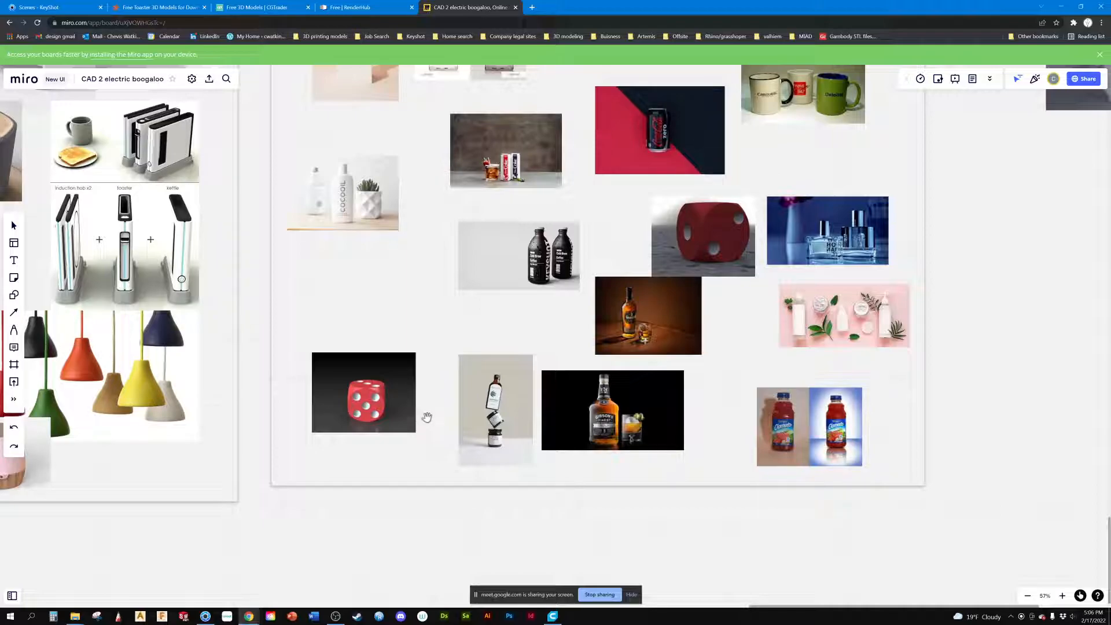
scroll(426, 417, "down", 5)
left_click_drag(696, 397, 563, 410)
scroll(506, 428, "up", 3)
scroll(507, 428, "down", 5)
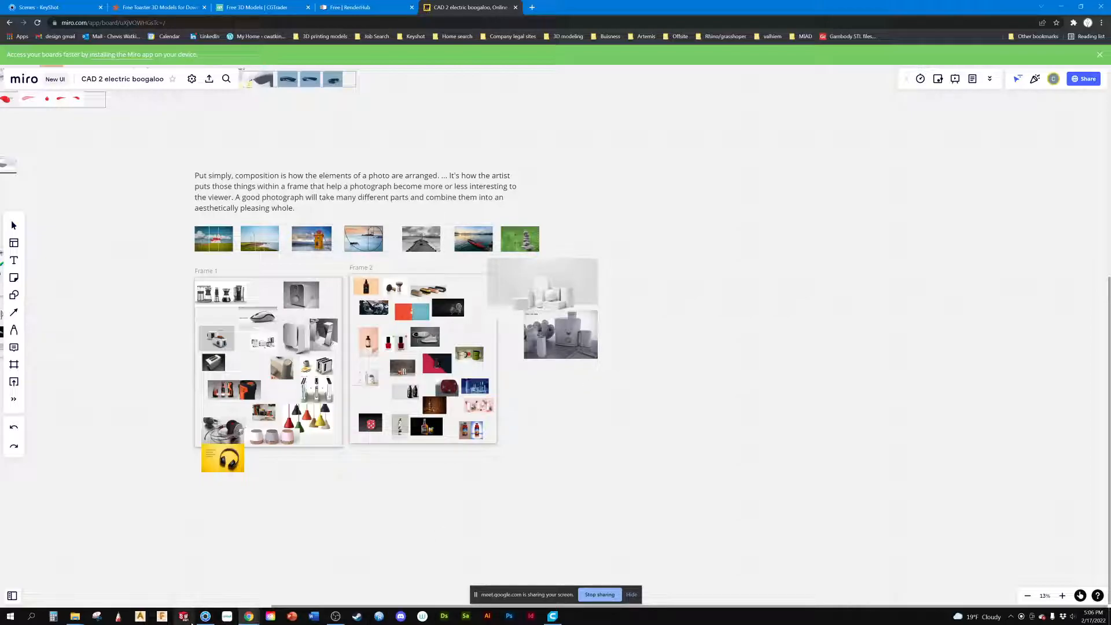
mouse_move(205, 618)
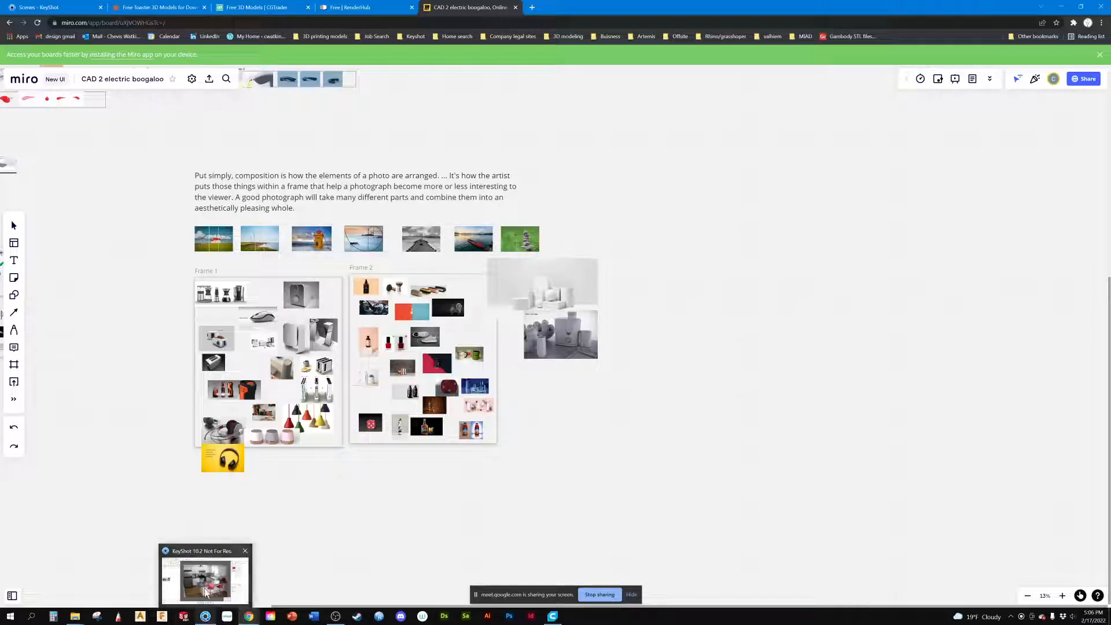
left_click(205, 616)
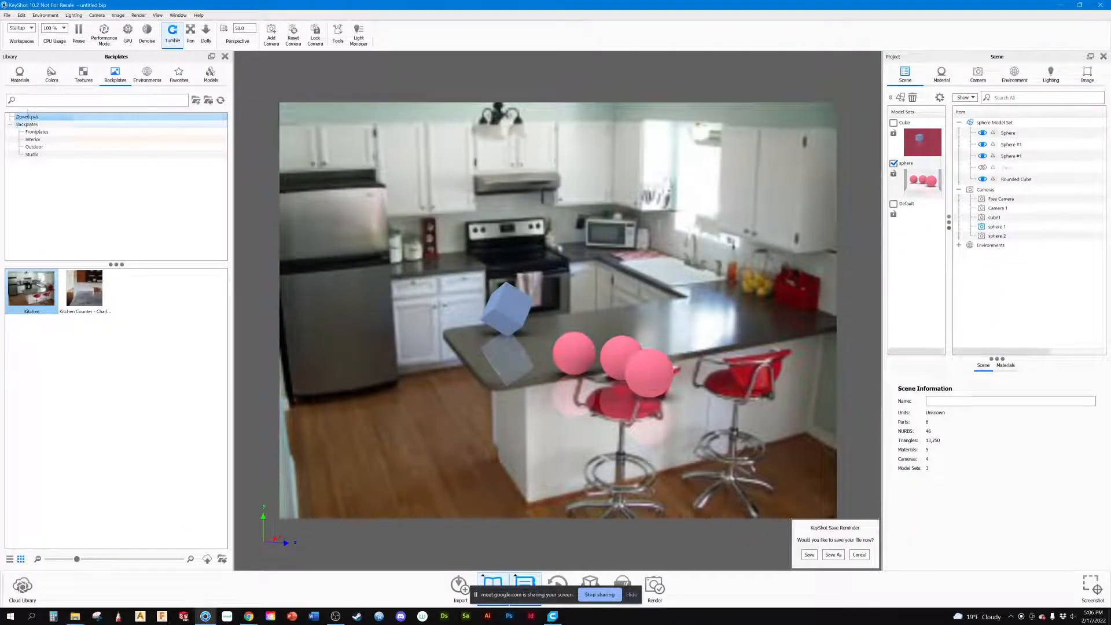
Step: Undo the Kitchen backplate change
left_click(20, 76)
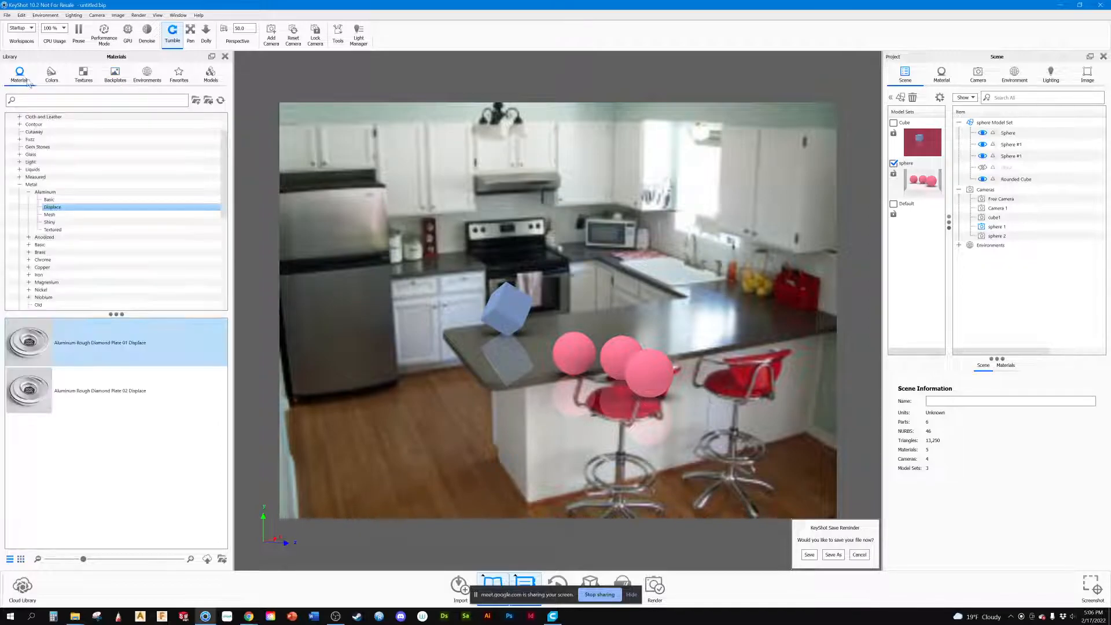
key("ctrl+z")
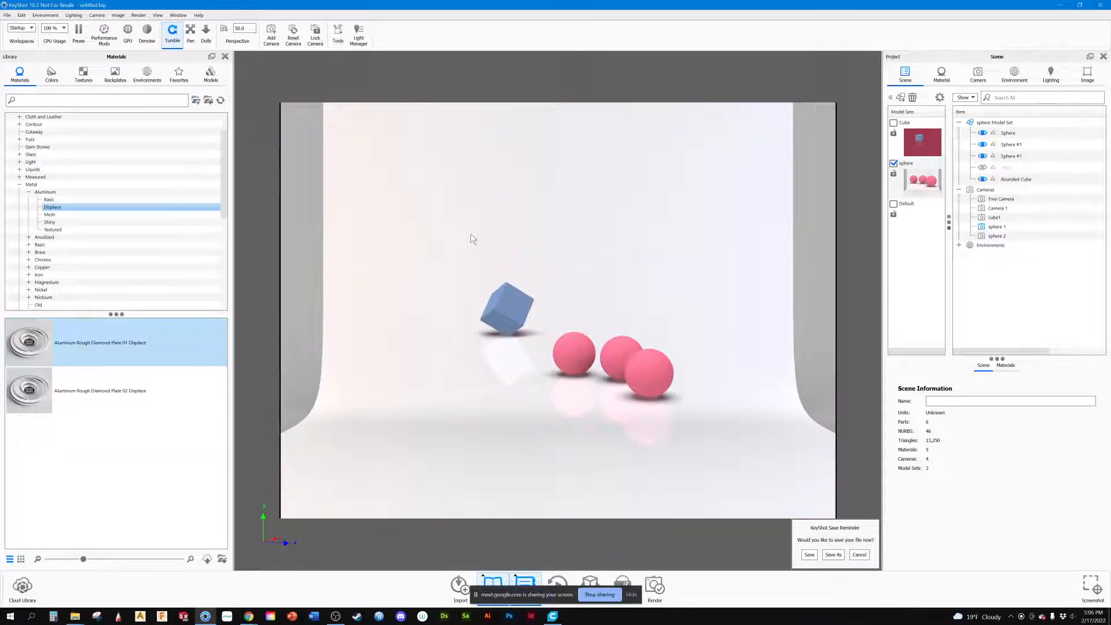
left_click_drag(434, 248, 677, 314)
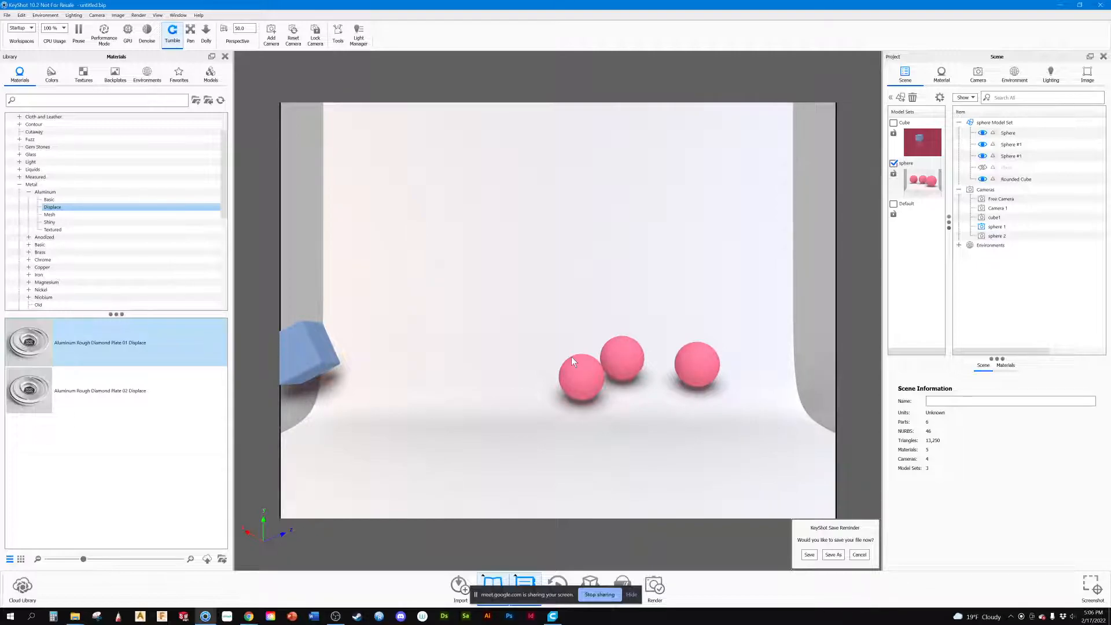
left_click_drag(672, 419, 568, 416)
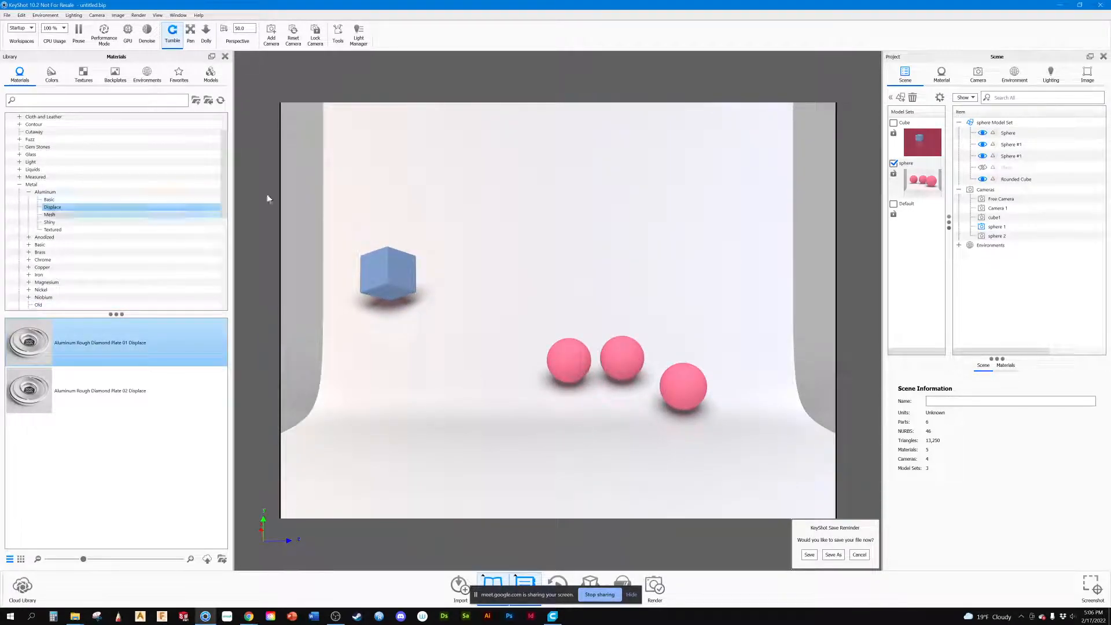
Step: Switch the scene background from the backplate image to a solid color and set it to white, #FFFFFF
left_click(45, 15)
mouse_move(58, 29)
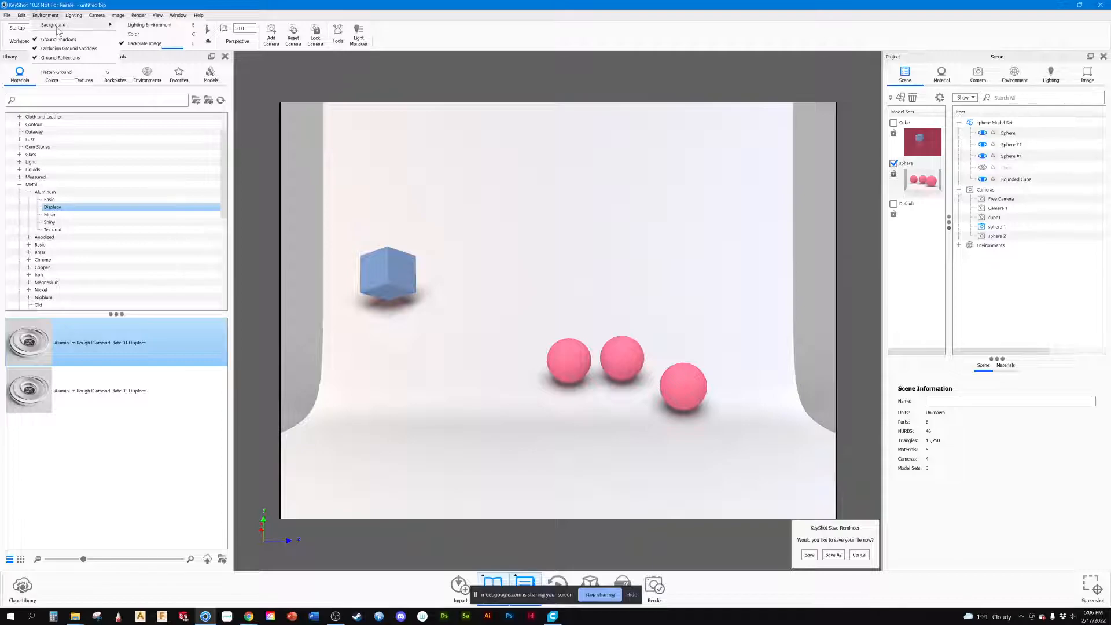
left_click(133, 33)
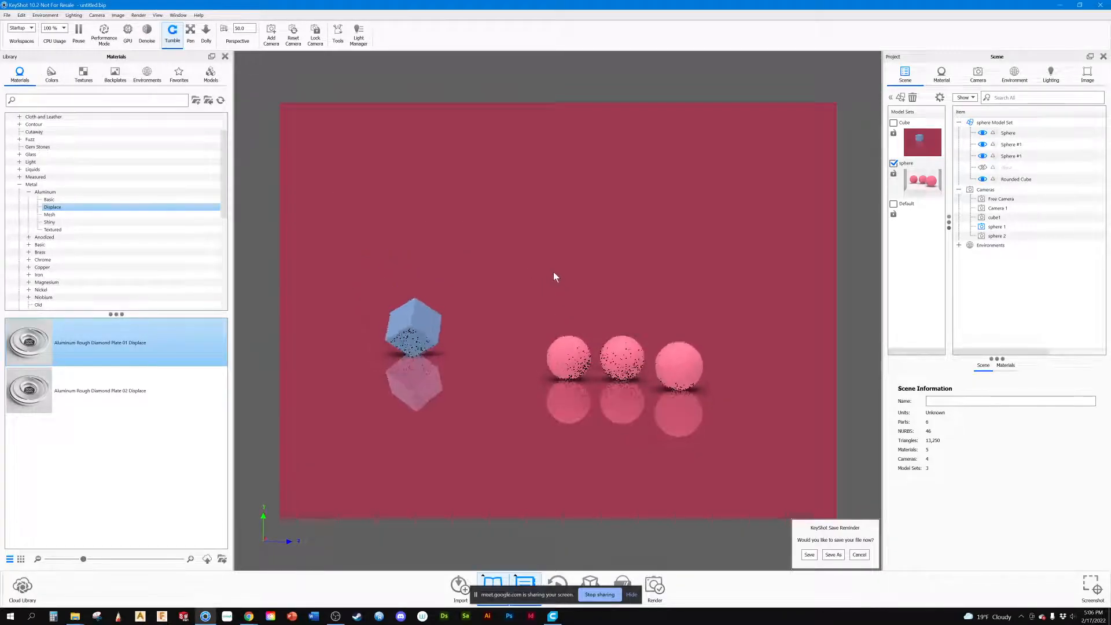
left_click_drag(553, 272, 519, 274)
left_click_drag(763, 303, 762, 280)
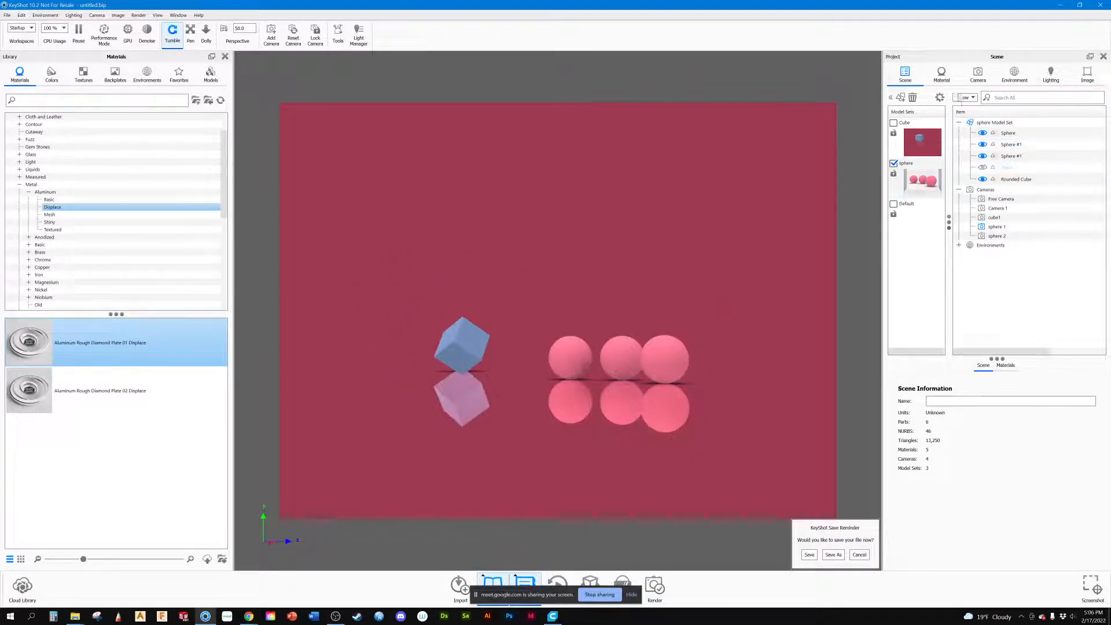
left_click(1013, 75)
left_click(1079, 429)
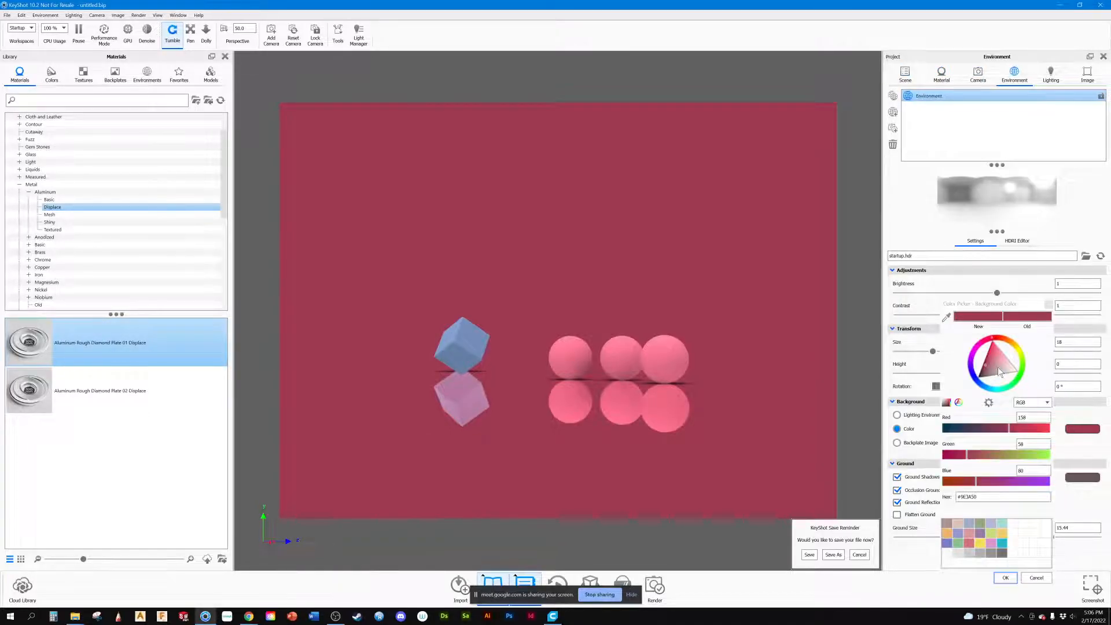
left_click_drag(997, 368, 1029, 384)
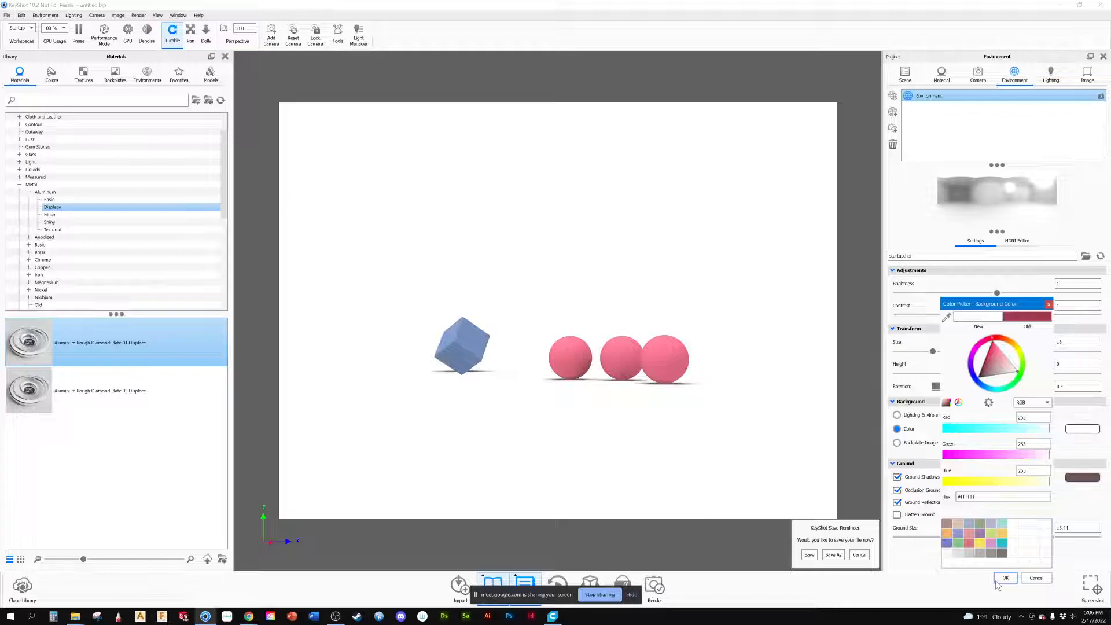
left_click(1004, 578)
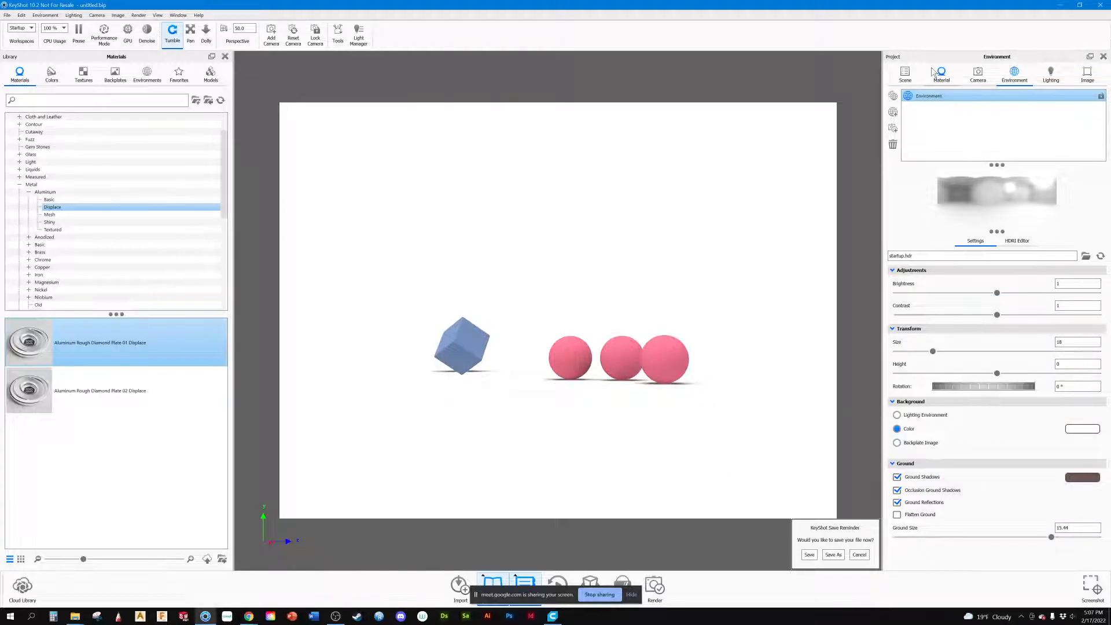
Step: Apply the Silicone Rubber White material from the plastic rubber library to the three spheres
left_click(906, 73)
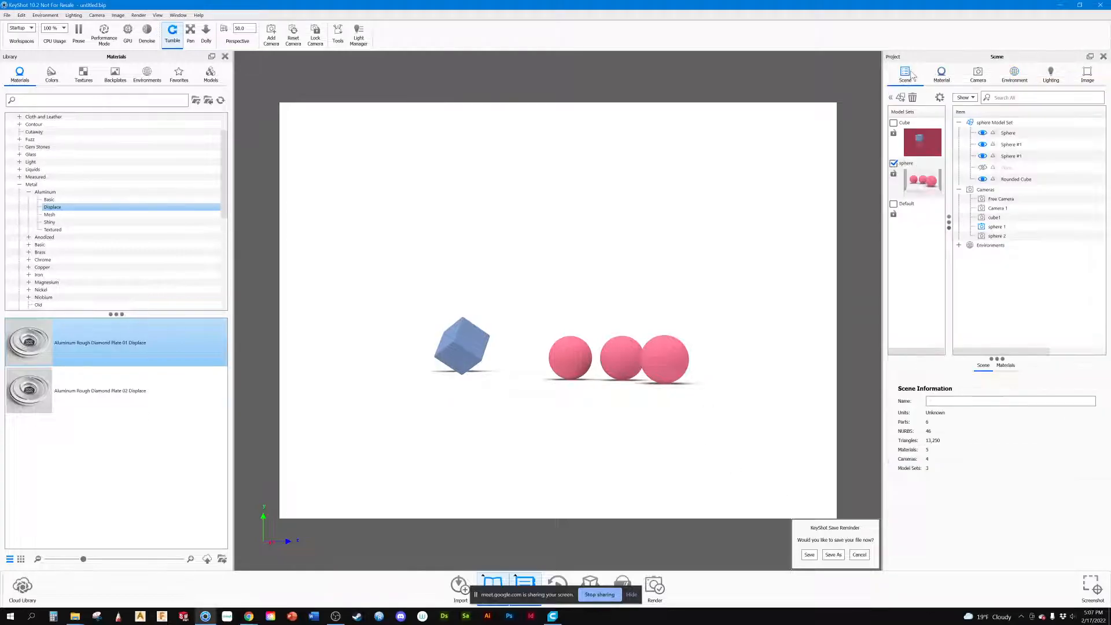
left_click(942, 74)
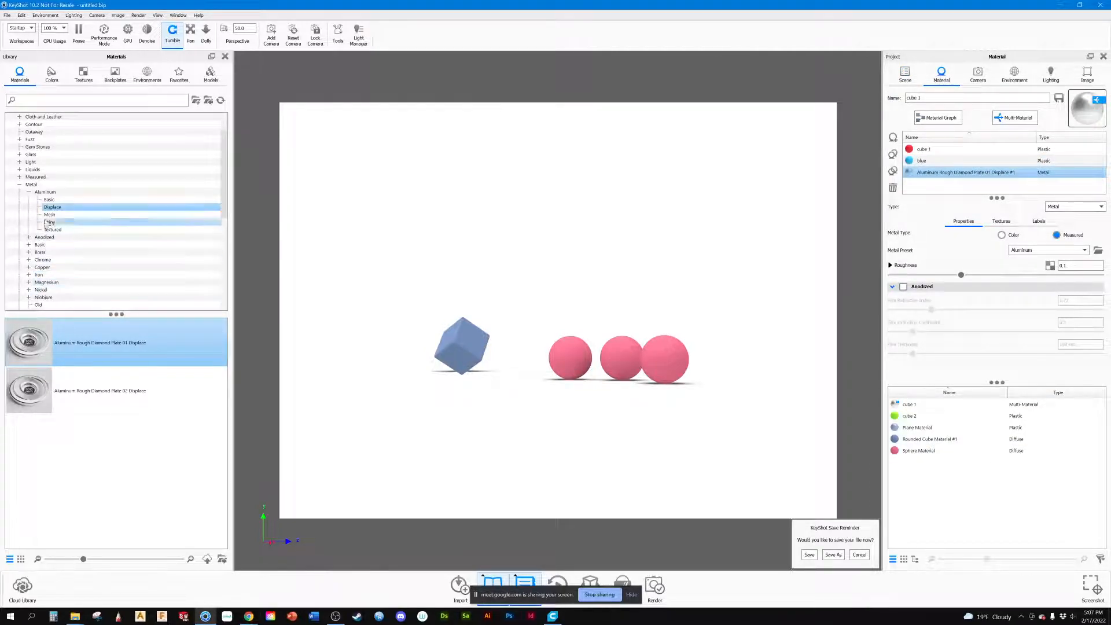
left_click(19, 185)
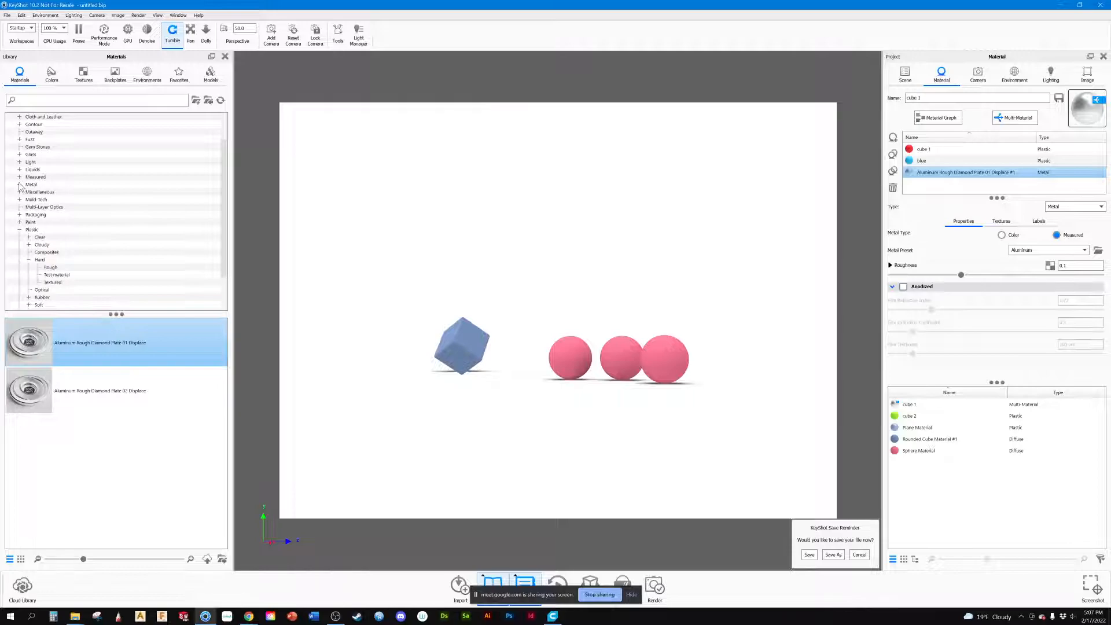
left_click(19, 229)
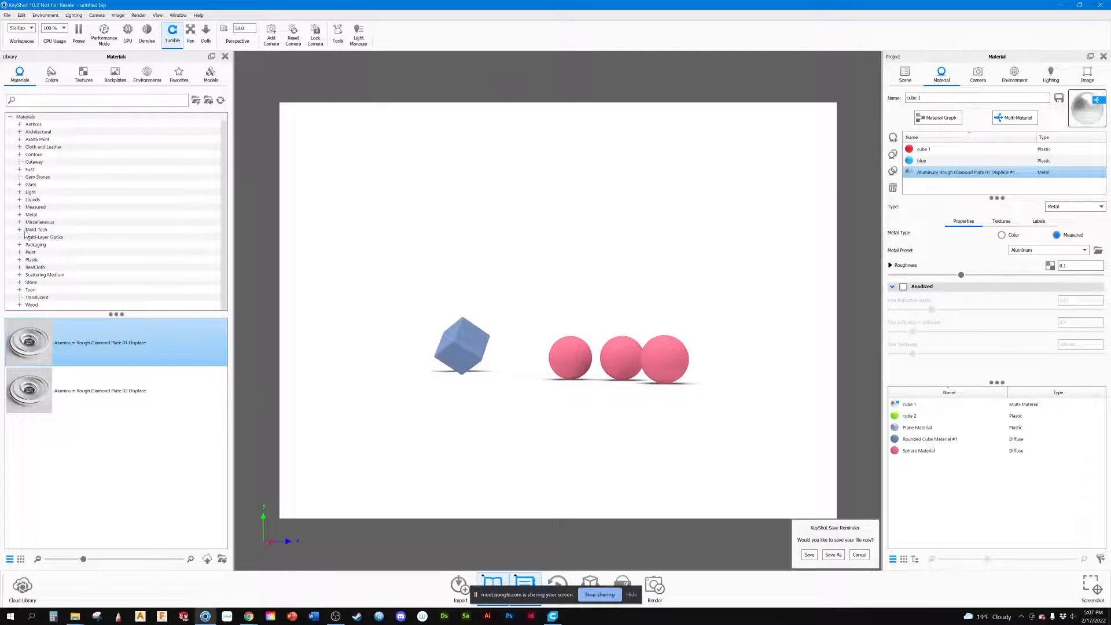
left_click(19, 260)
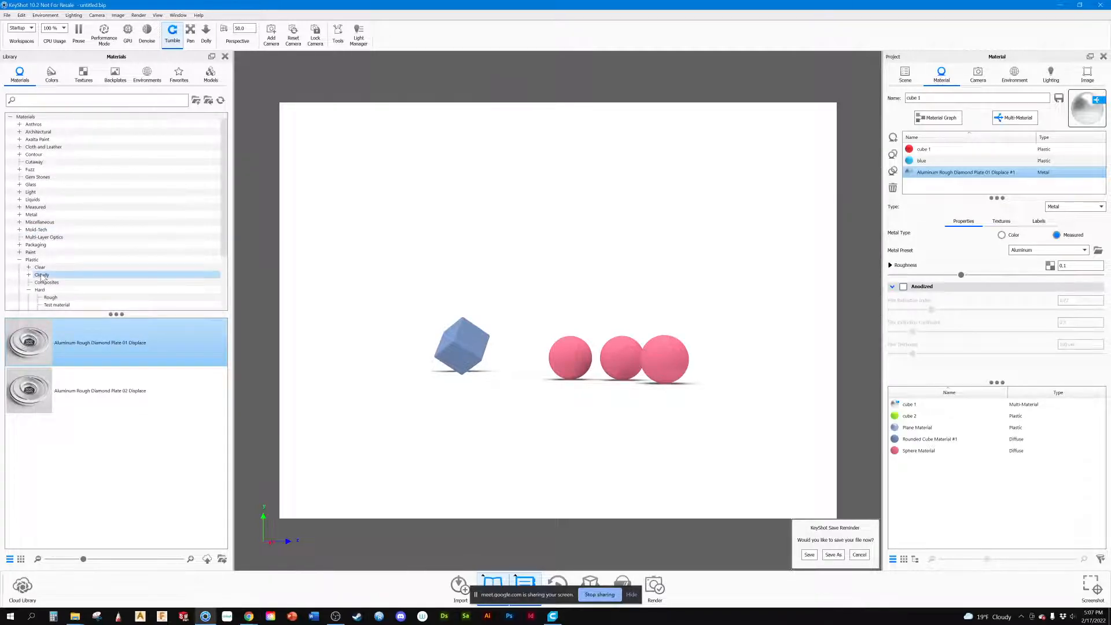
scroll(56, 278, "down", 2)
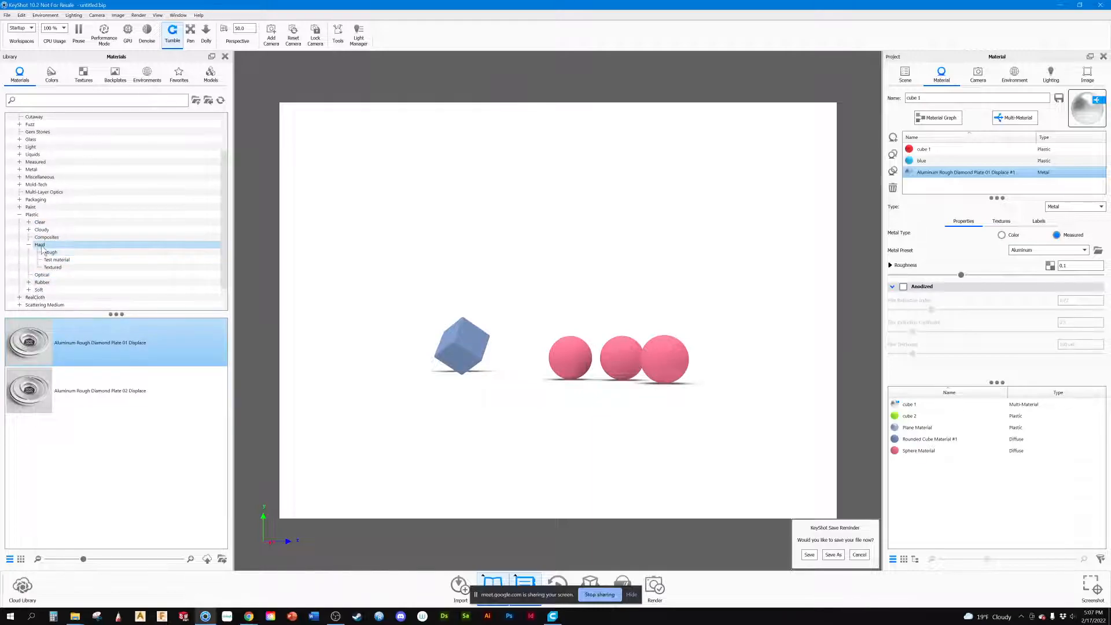
left_click(43, 282)
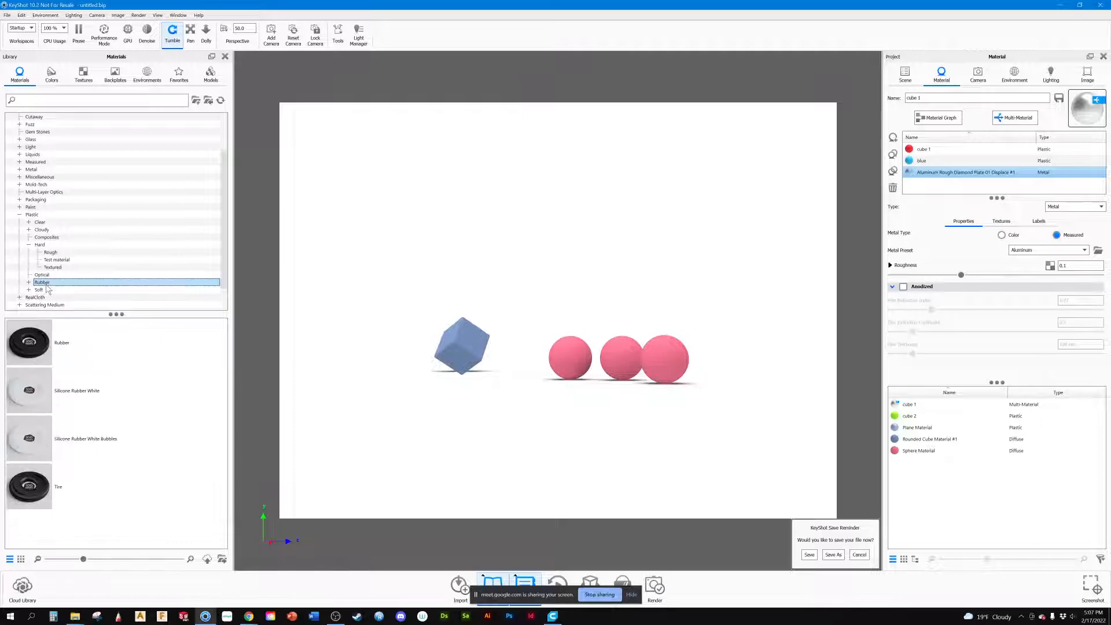
left_click_drag(39, 400, 619, 365)
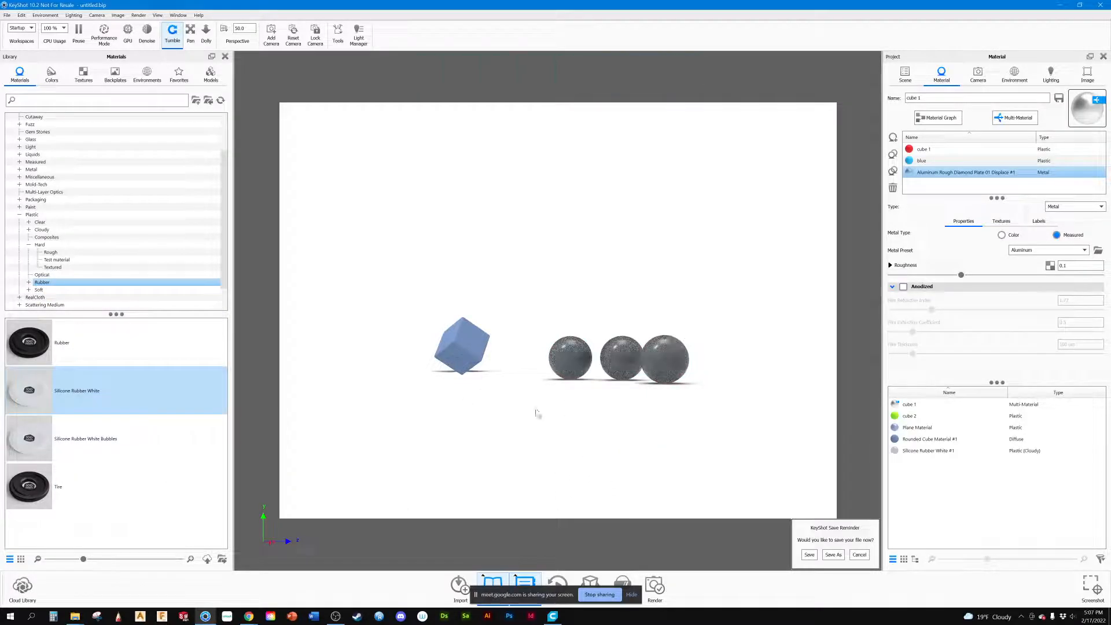
Step: Replace the spheres' material with Soft Shiny Grey from the soft shiny plastics
left_click(42, 284)
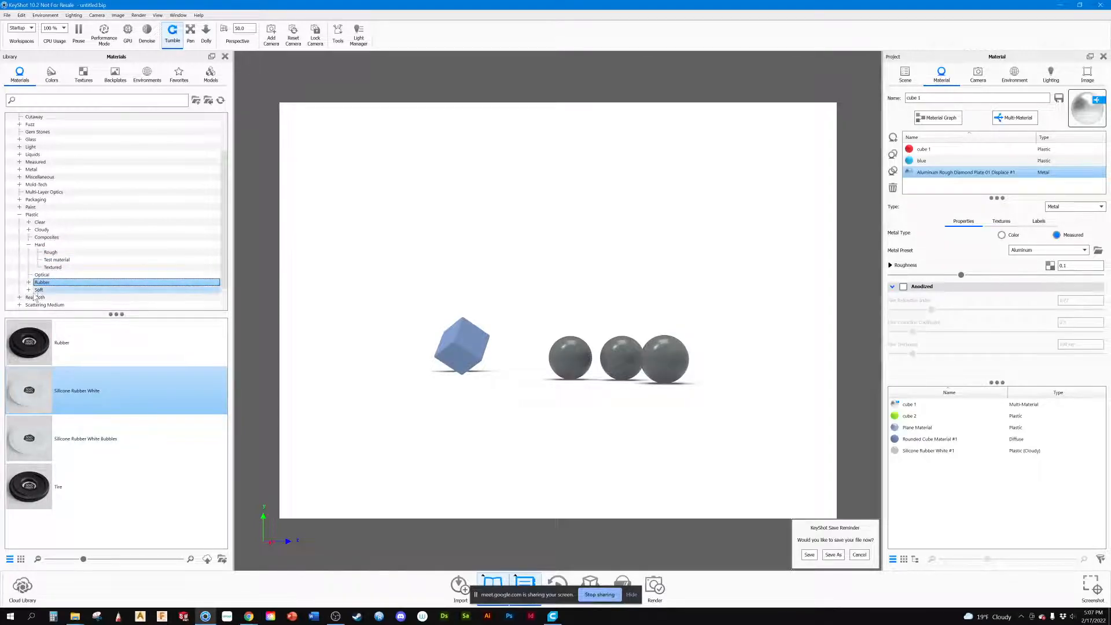
left_click(29, 289)
scroll(49, 275, "down", 2)
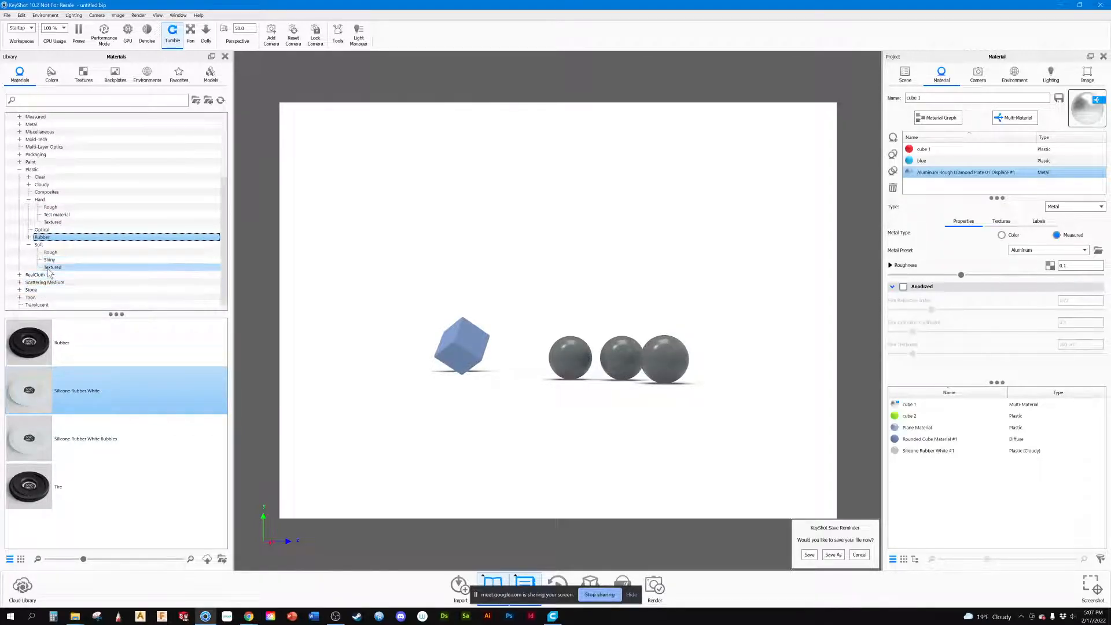
left_click(50, 259)
left_click_drag(35, 491, 576, 364)
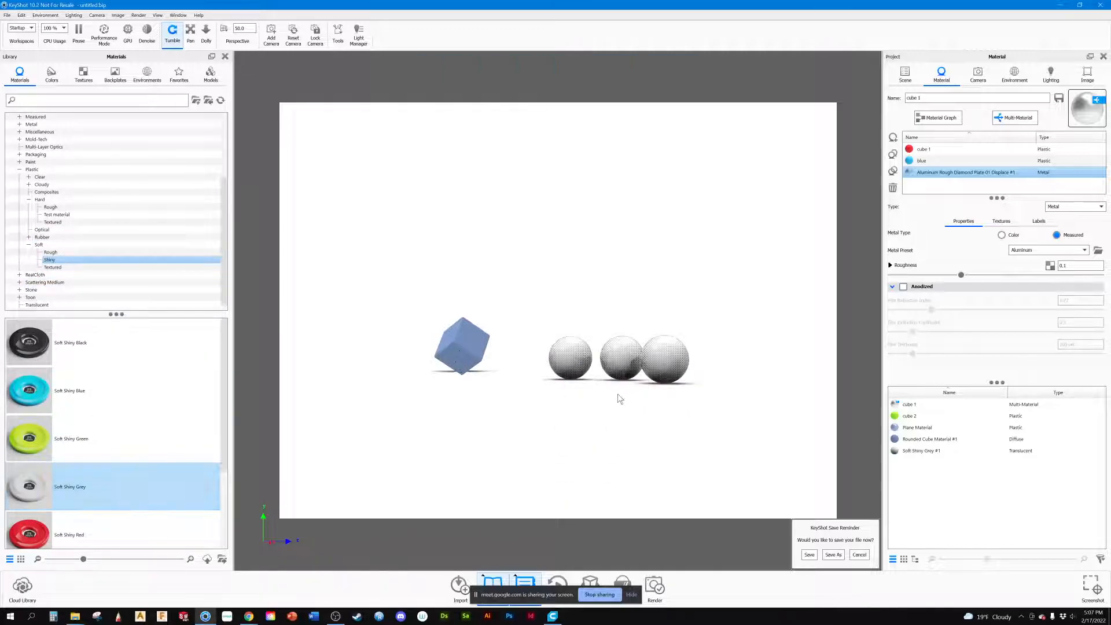
Step: Examine the shading and ground shadows of the grey spheres and blue cube up close from several angles
left_click_drag(619, 396, 553, 406)
scroll(606, 384, "up", 5)
left_click_drag(607, 384, 423, 391)
left_click_drag(601, 391, 605, 392)
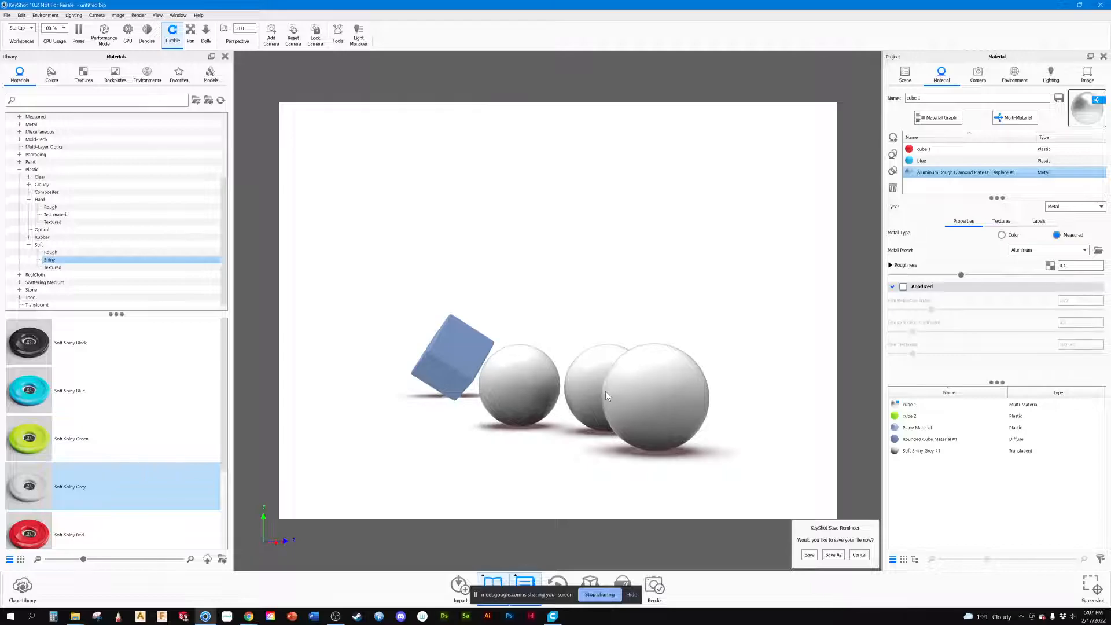
mouse_move(556, 395)
left_mouse_down()
mouse_move(694, 387)
mouse_move(570, 400)
left_mouse_up()
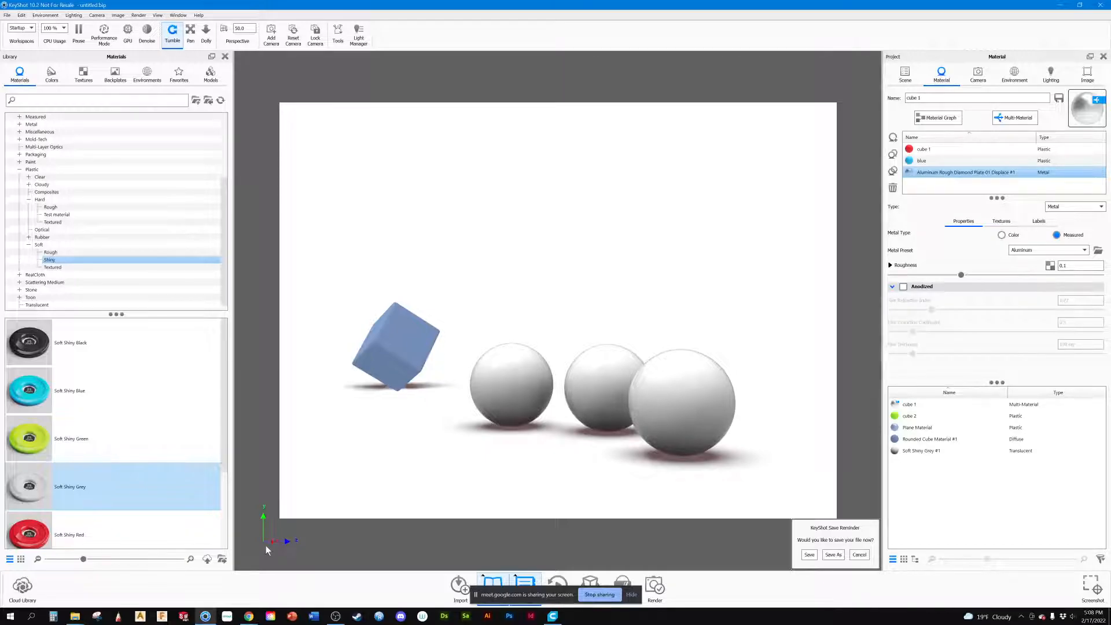
mouse_move(521, 439)
left_mouse_down()
mouse_move(506, 432)
mouse_move(543, 438)
left_mouse_up()
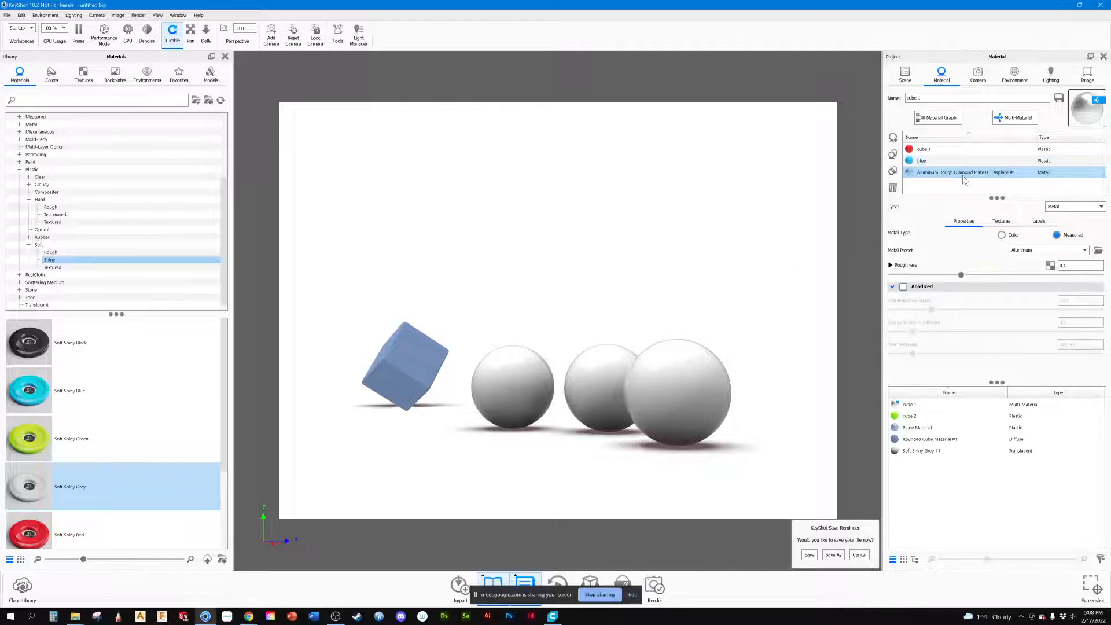
Step: Delete the three spheres and the Rounded Cube from the sphere model set
left_click(904, 74)
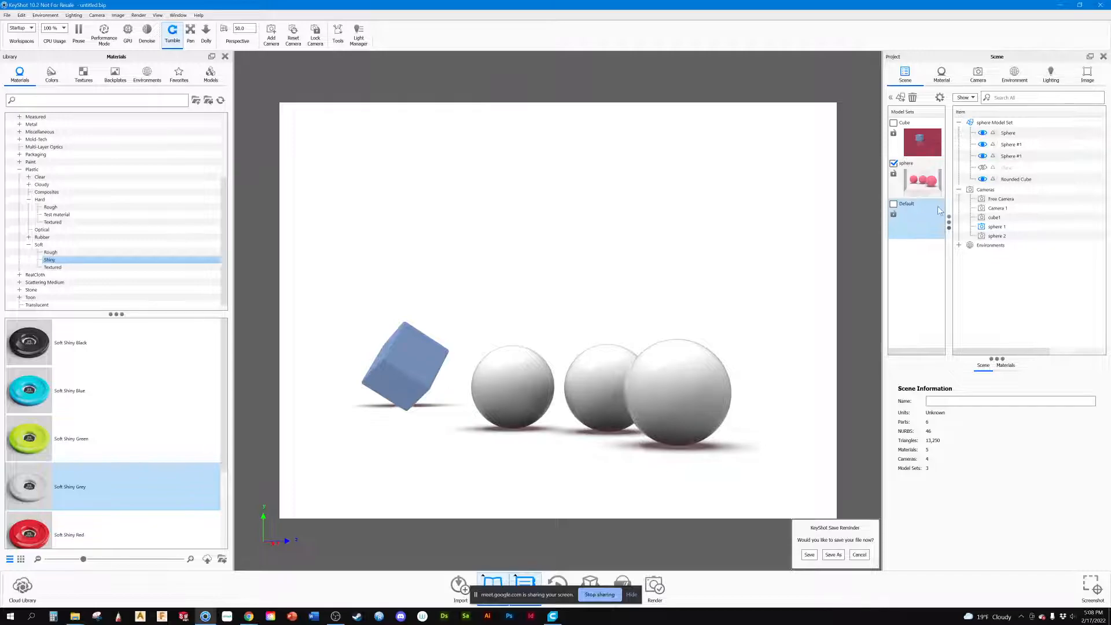
left_click_drag(1002, 169, 999, 137)
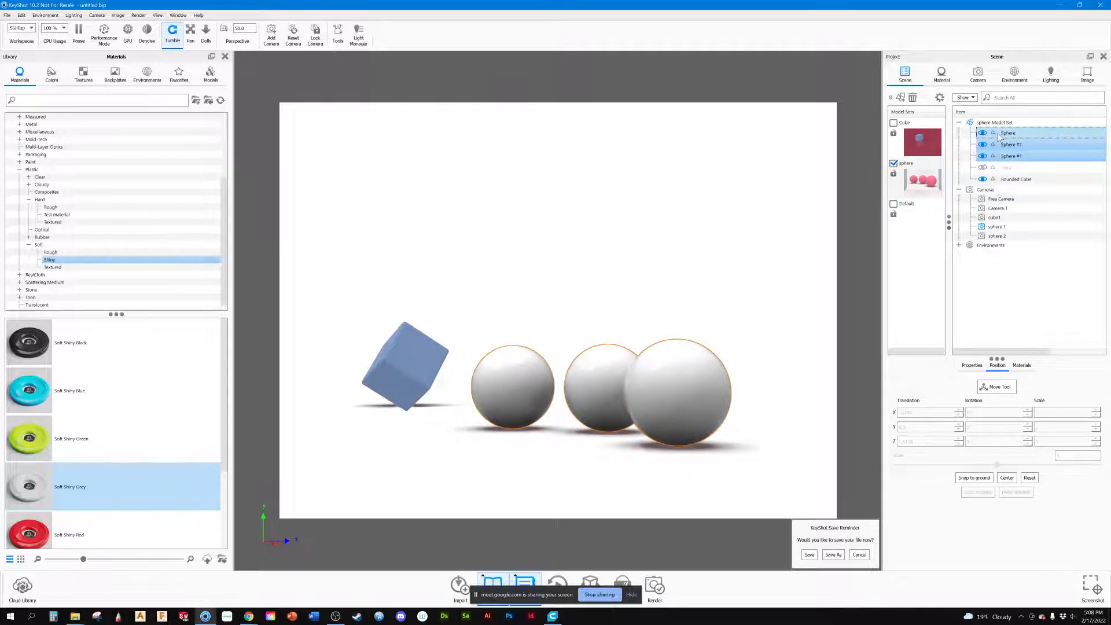
key("Delete")
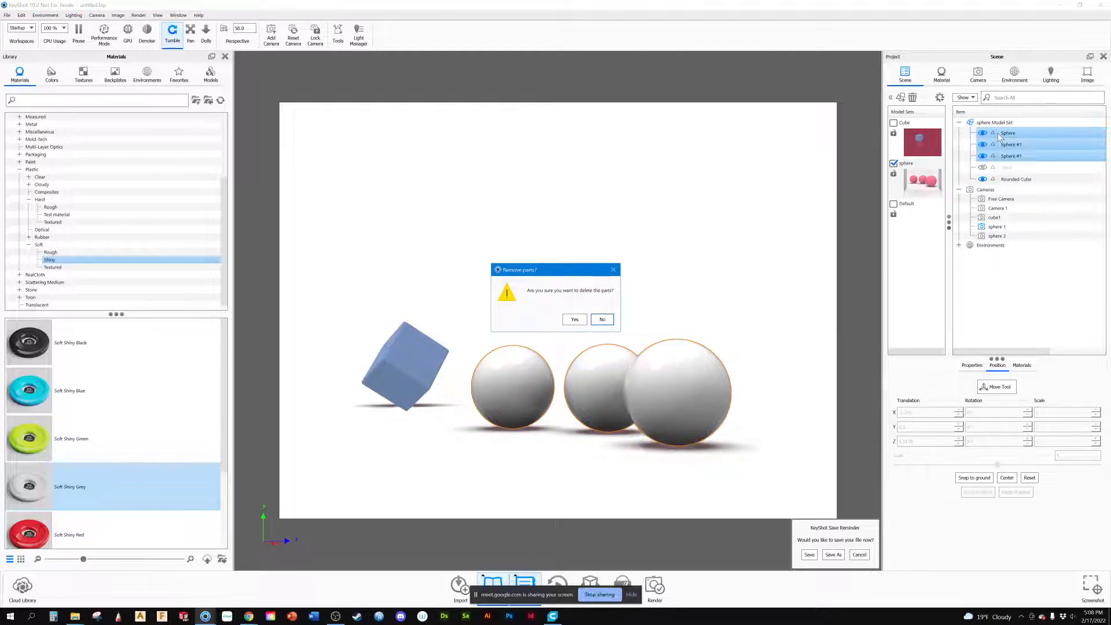
left_click(572, 317)
left_click(392, 354)
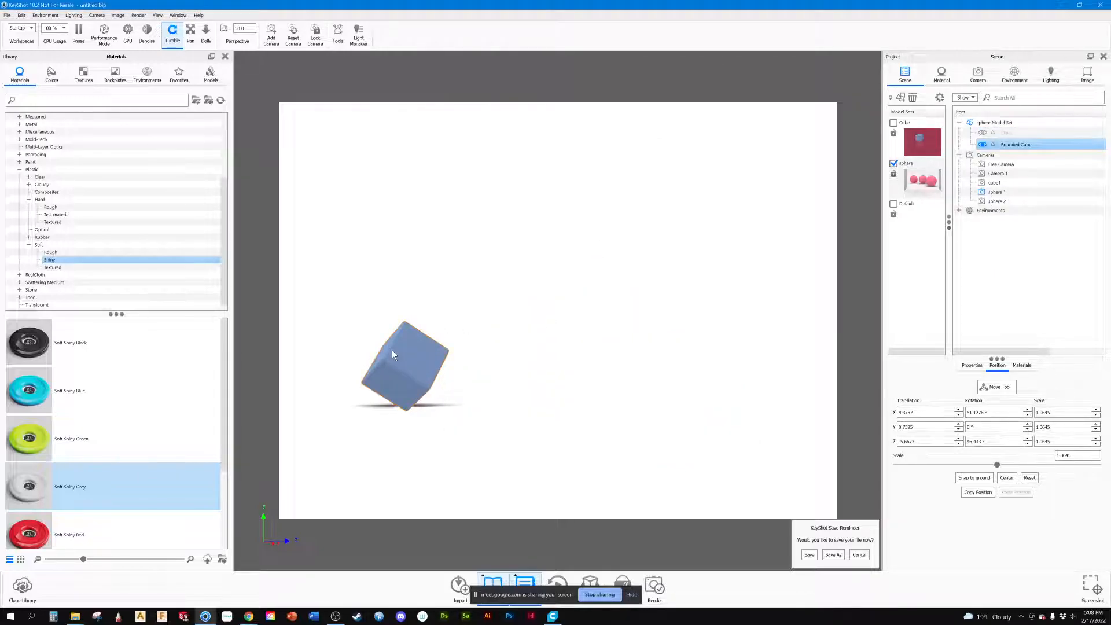
key("Delete")
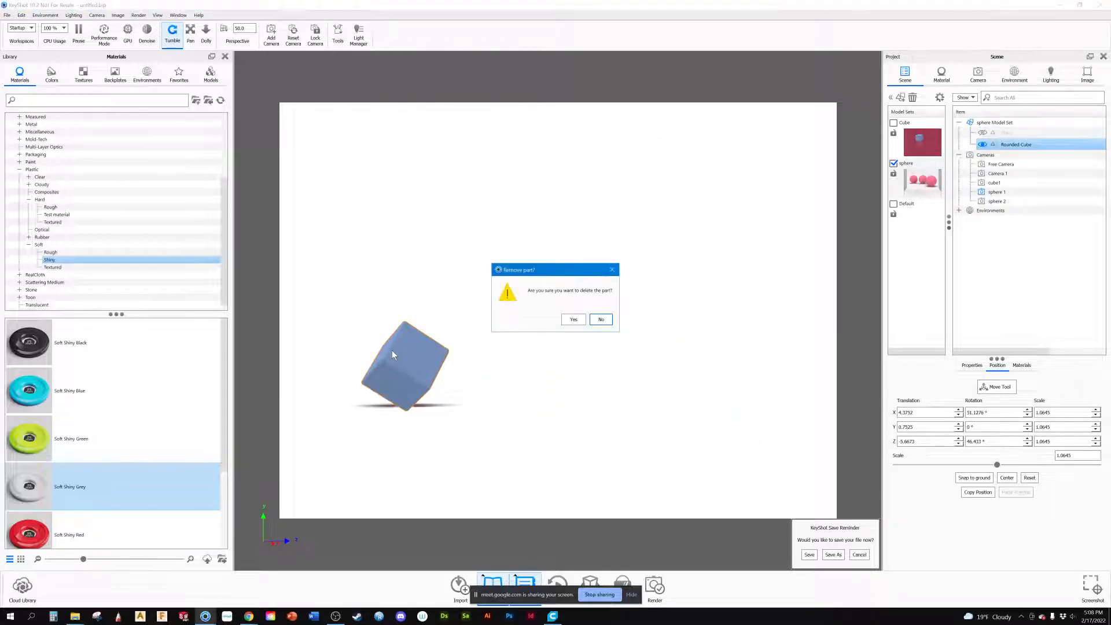
left_click(572, 319)
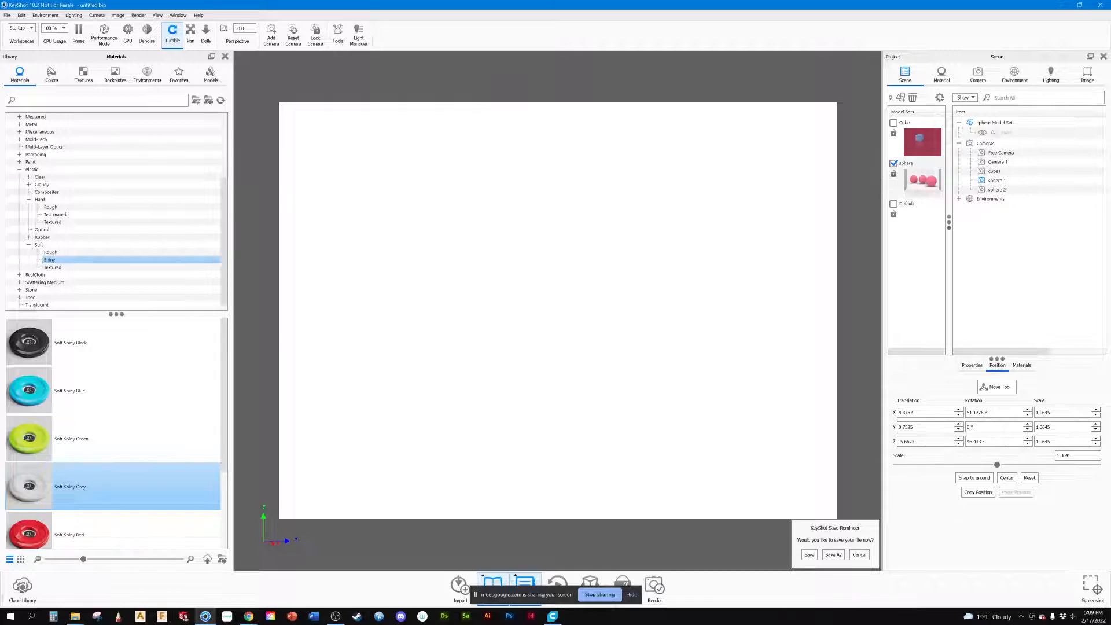
left_click_drag(0, 168, 797, 1)
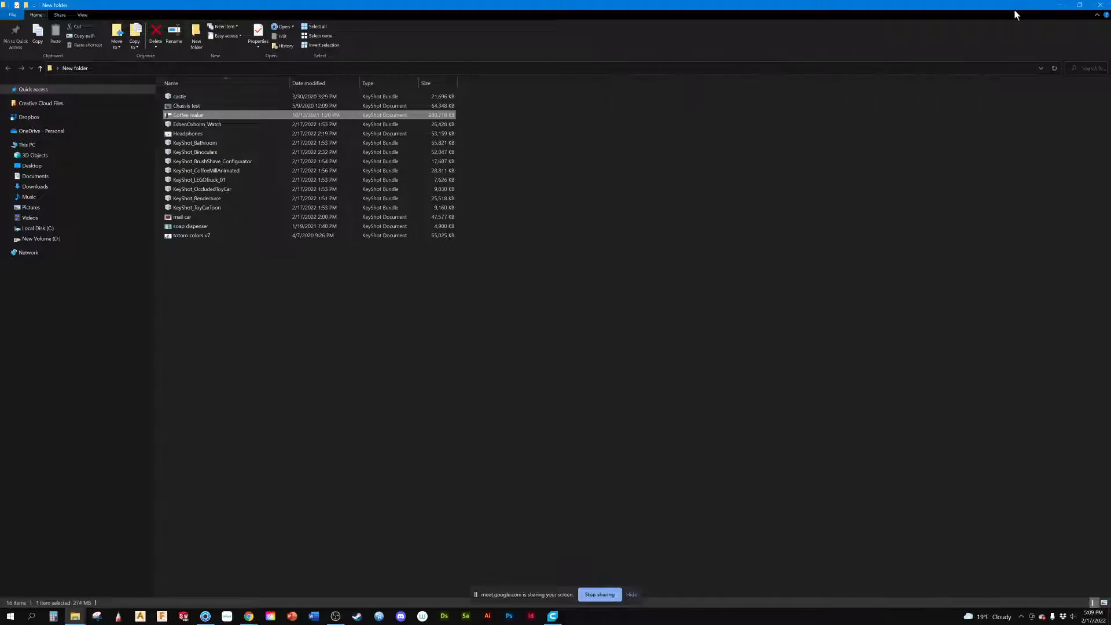
left_click(1060, 7)
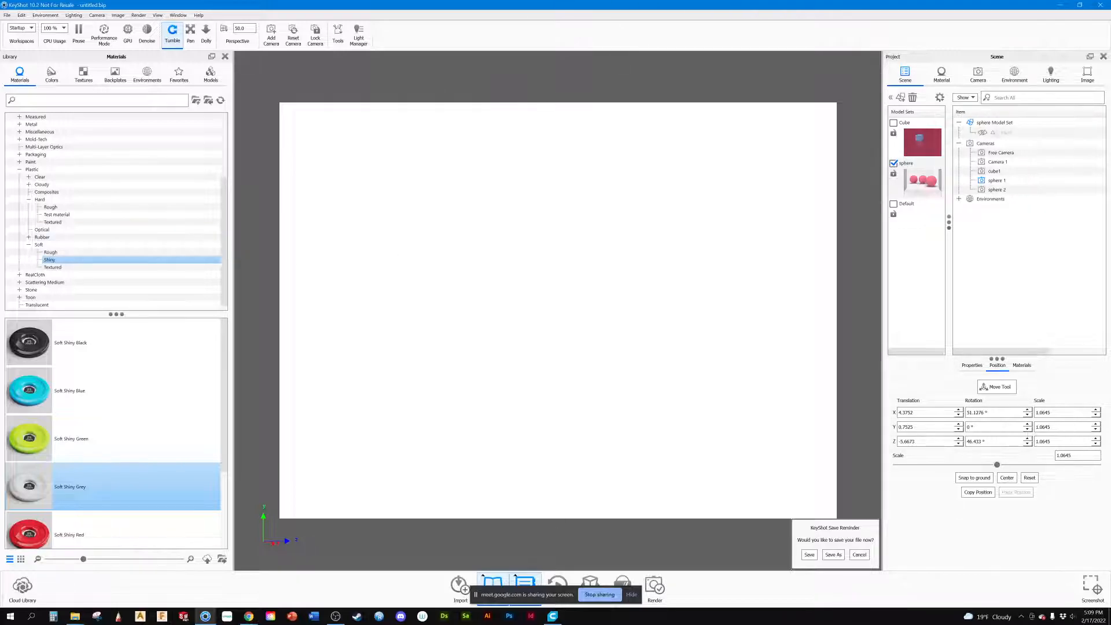
Step: Load the downloaded Kitchen Counter backplate and choose Backplate Image as the scene background
left_click(85, 76)
left_click(114, 77)
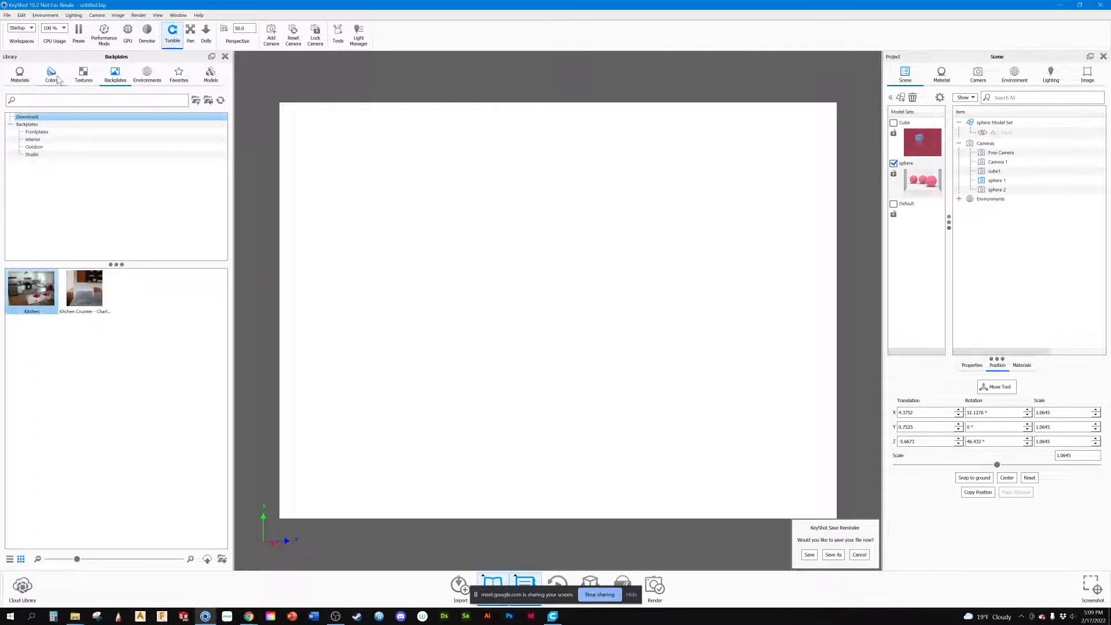
double_click(92, 302)
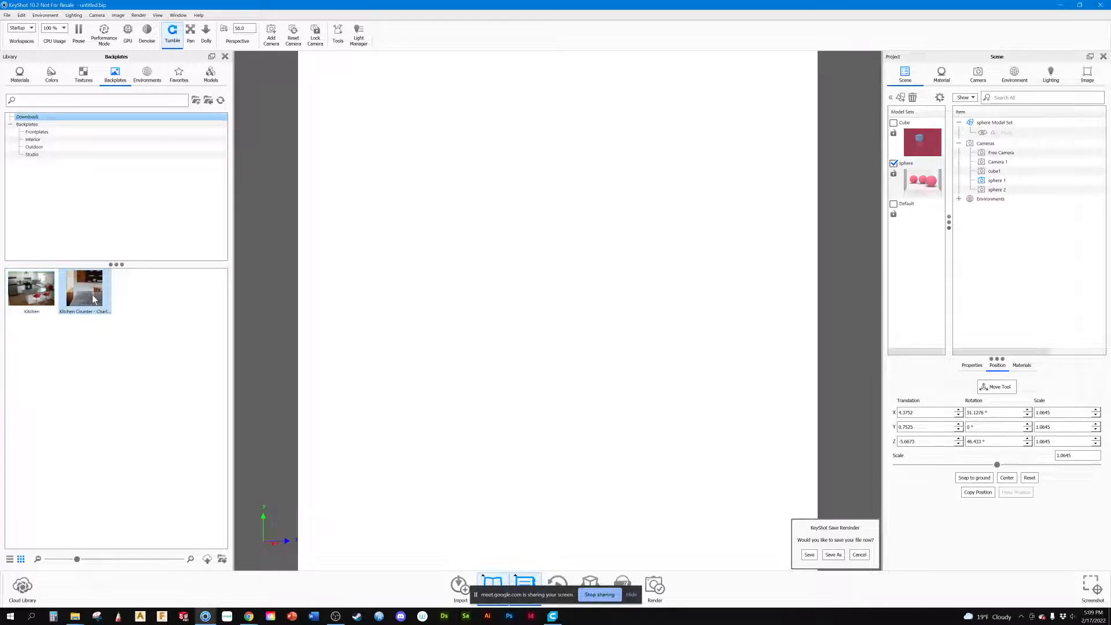
mouse_move(93, 301)
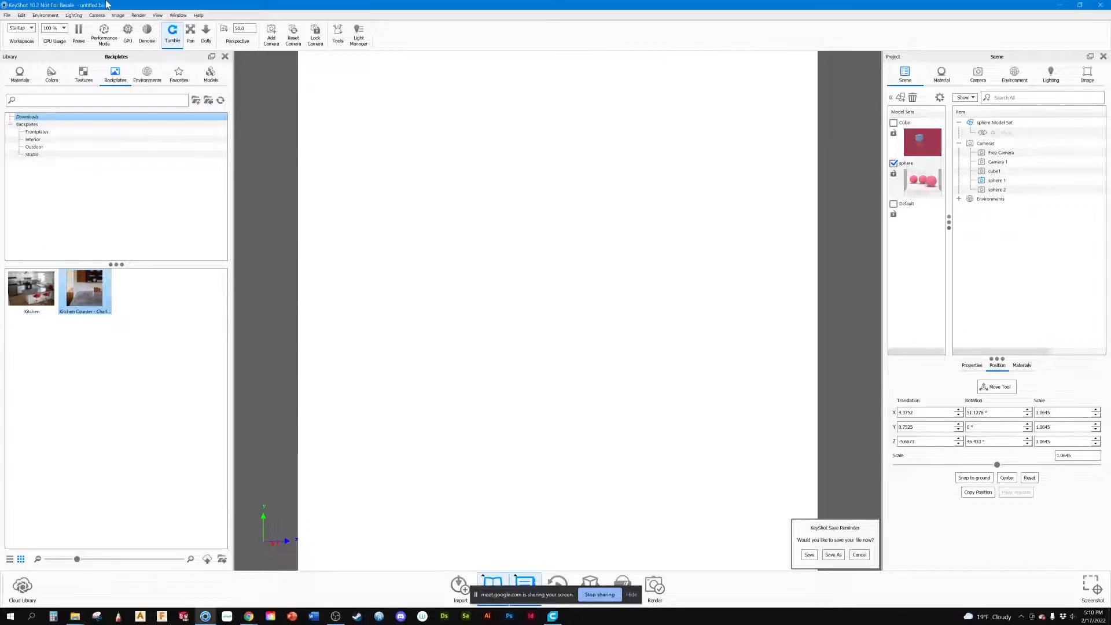
left_click(96, 15)
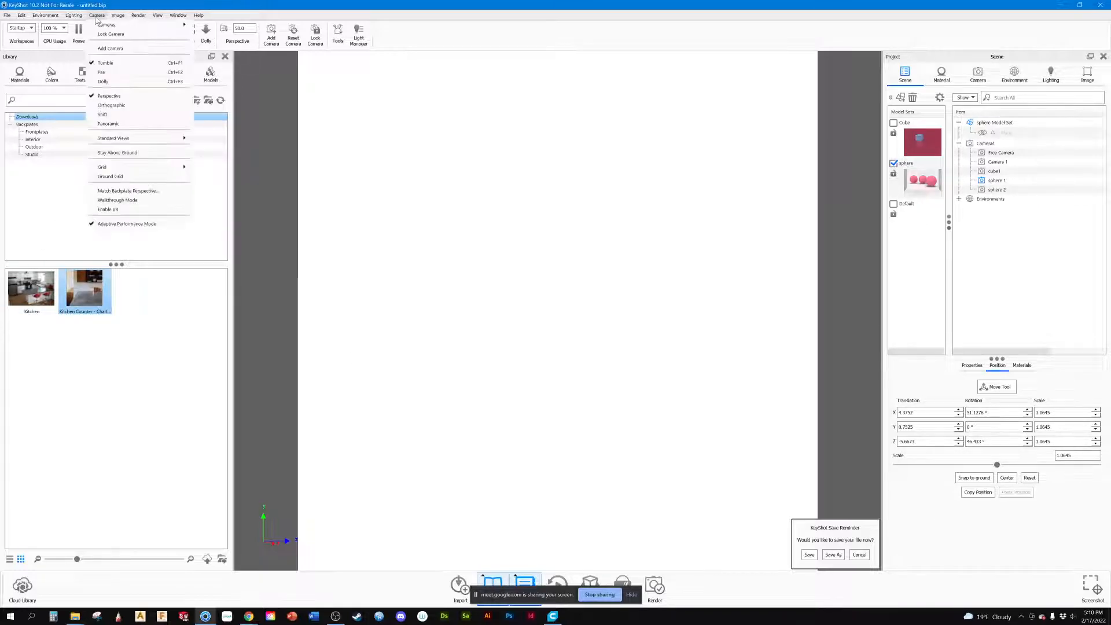
mouse_move(53, 16)
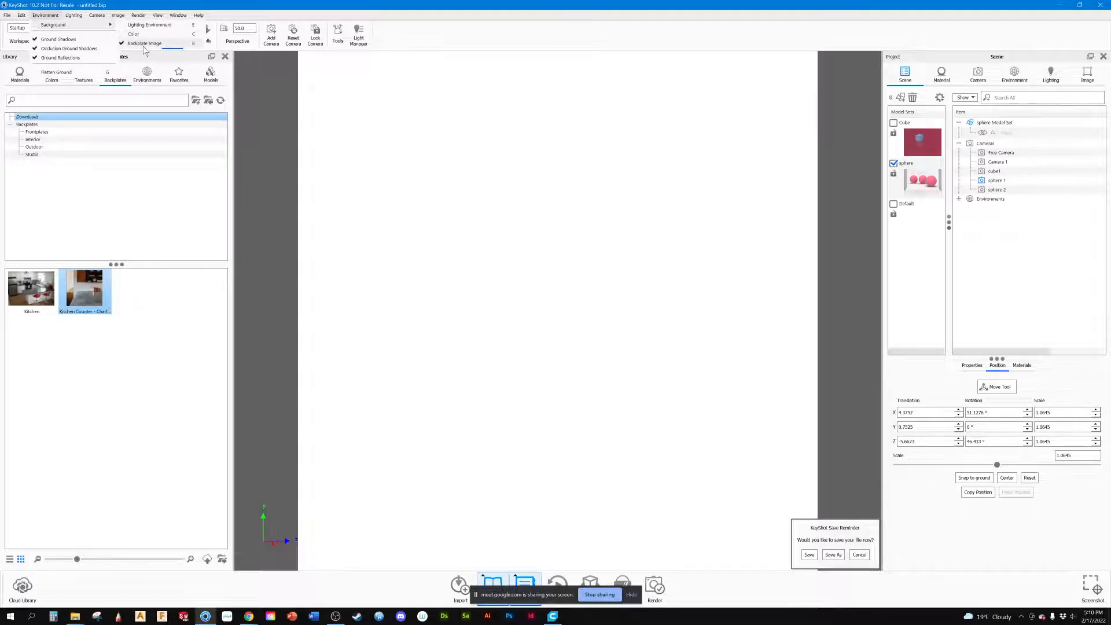
left_click(144, 45)
Step: Apply the downloaded Kitchen backplate, replace it with the Kitchen Counter backplate, and dismiss the save reminder
left_click(36, 132)
left_click(34, 139)
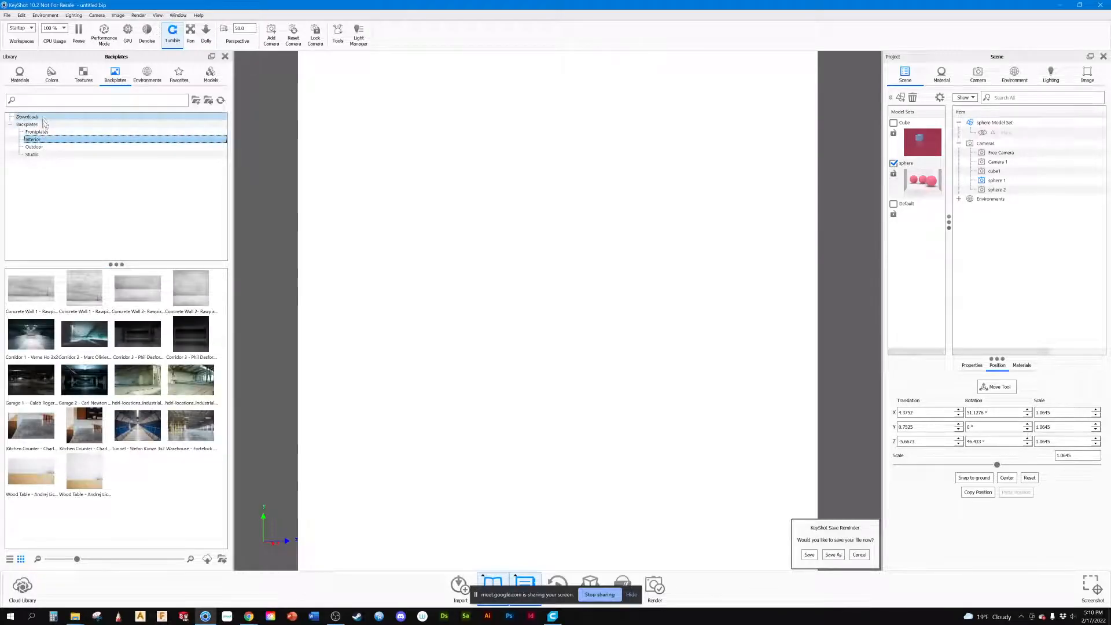
left_click(36, 132)
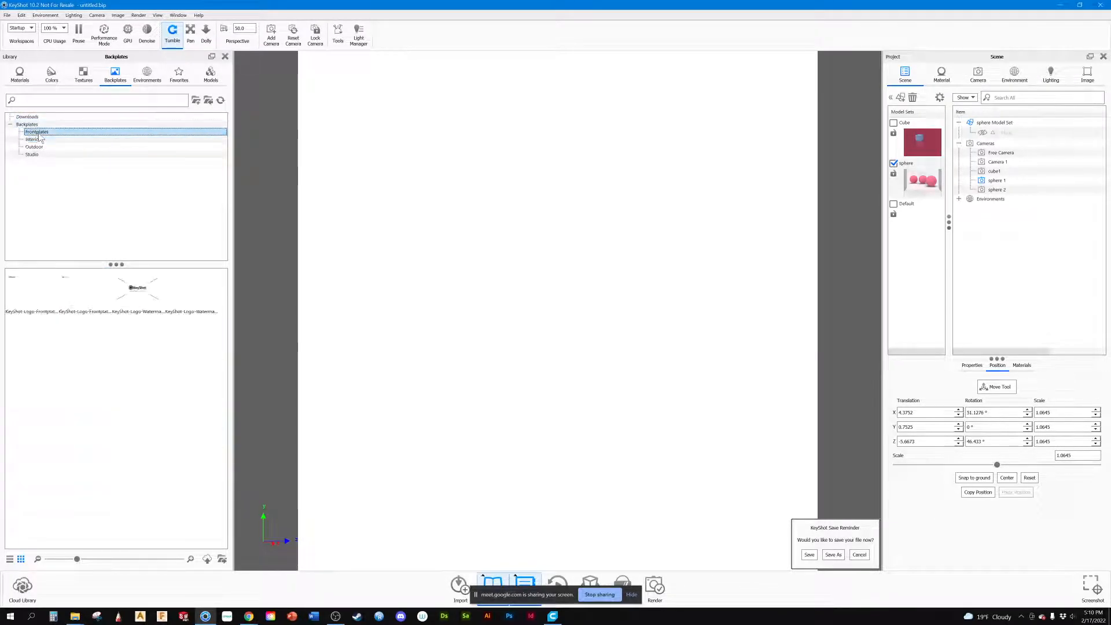
left_click(27, 116)
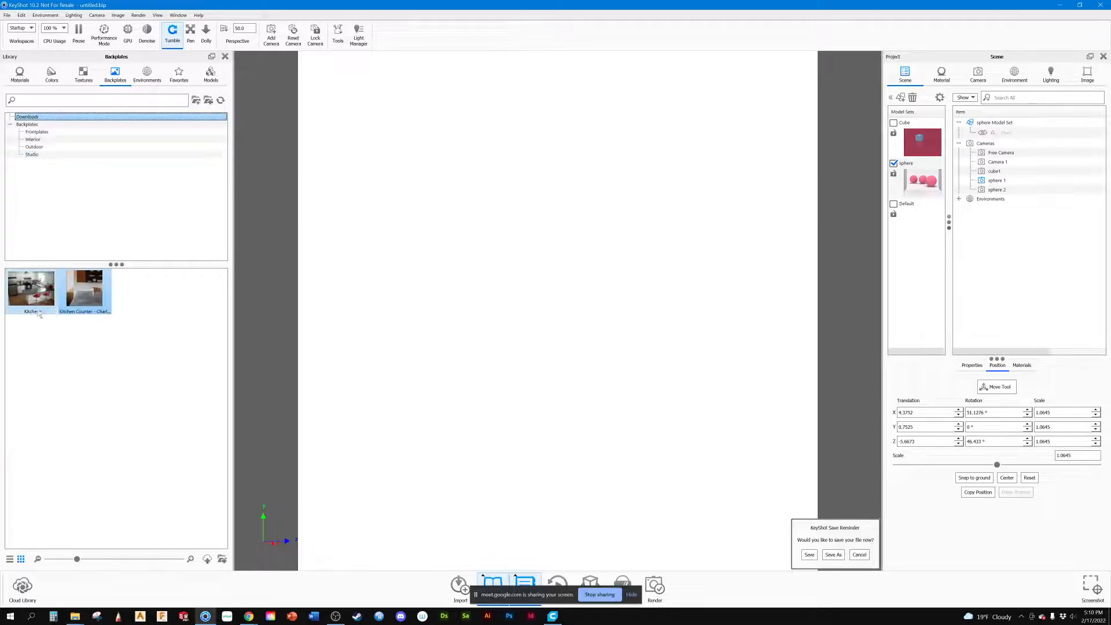
double_click(34, 293)
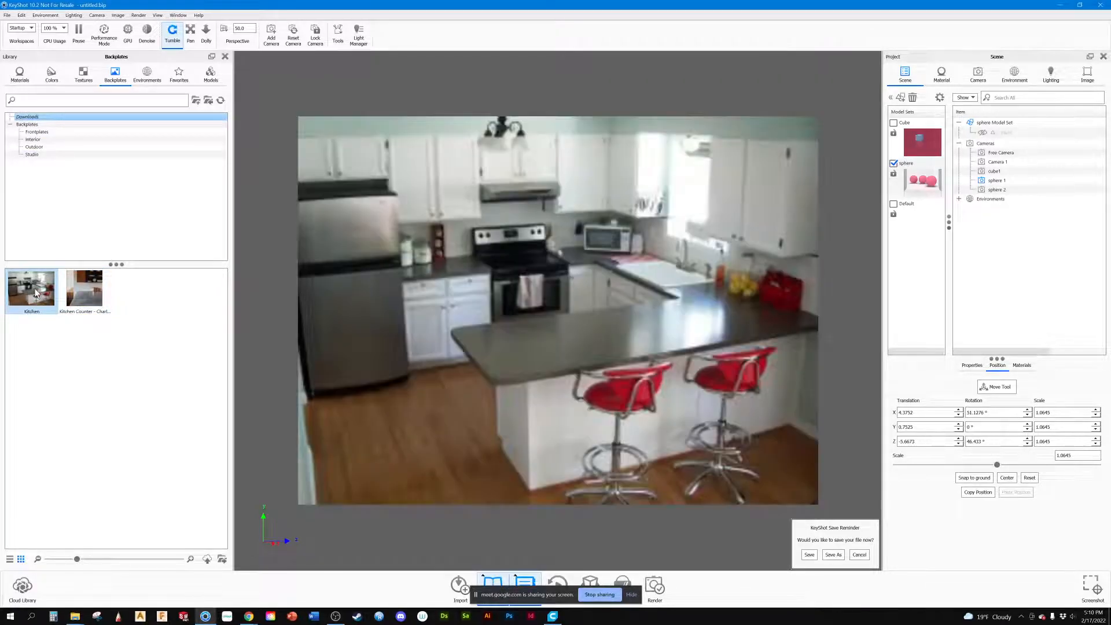
double_click(94, 294)
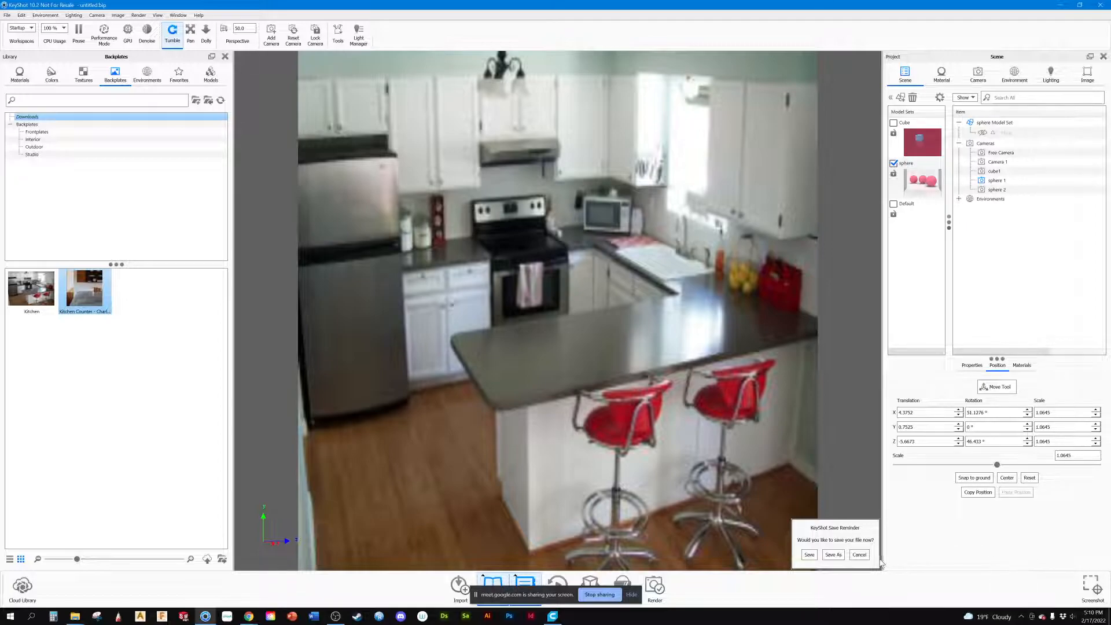
left_click(859, 554)
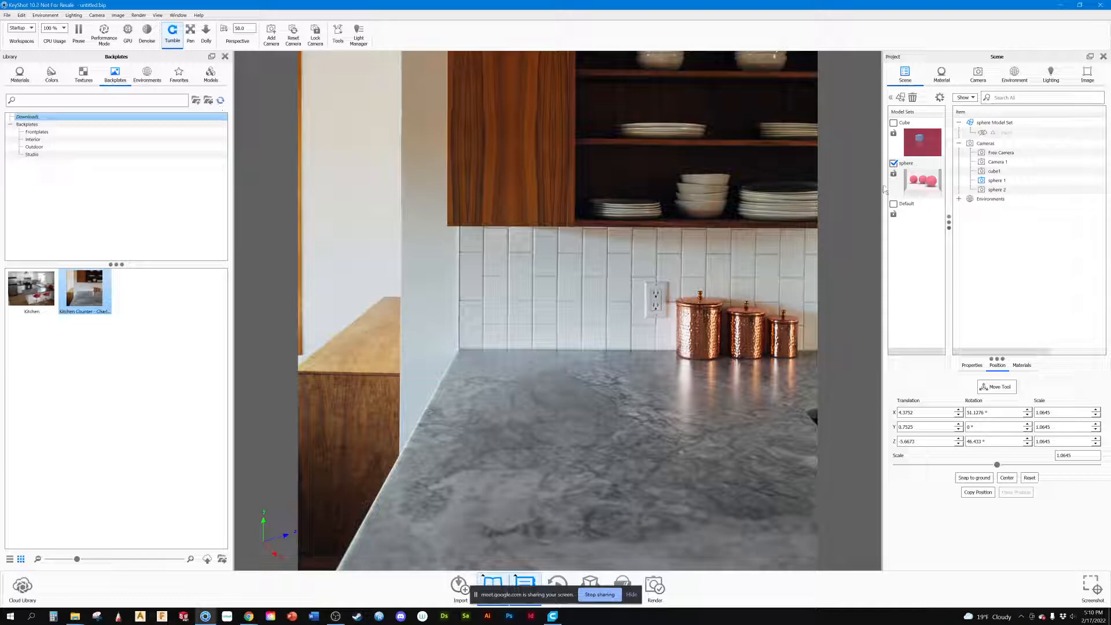
Step: Show the Cube model set against the kitchen counter and hide it again
left_click(894, 124)
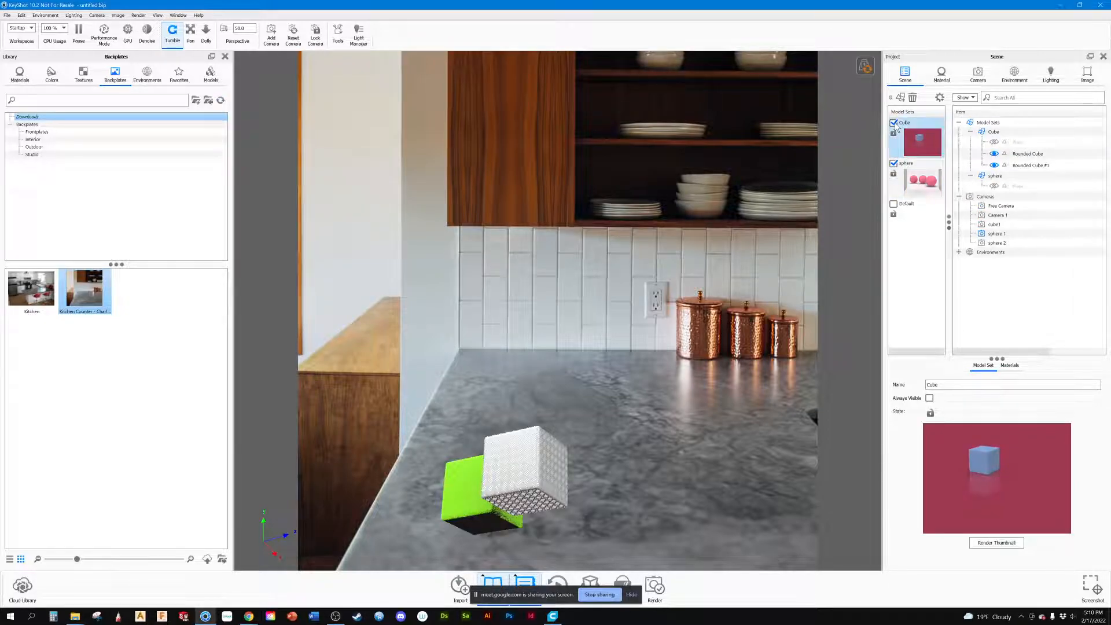
left_click(894, 124)
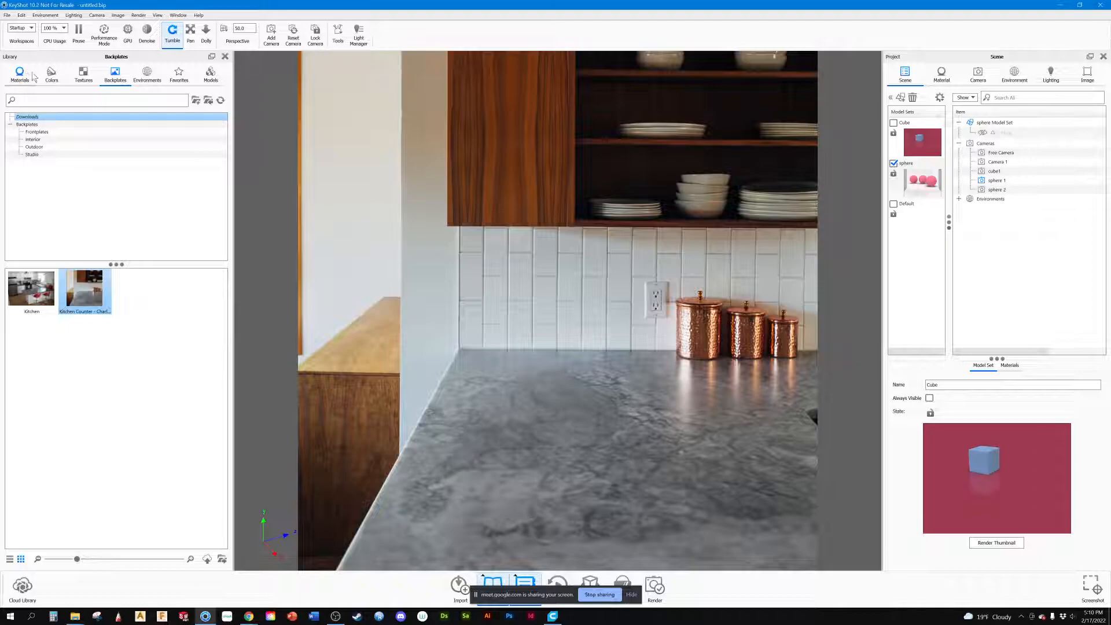
Step: Add a Rounded Cube from the Geometry models to the scene, accept its placement and reframe it over the marble counter
left_click(210, 74)
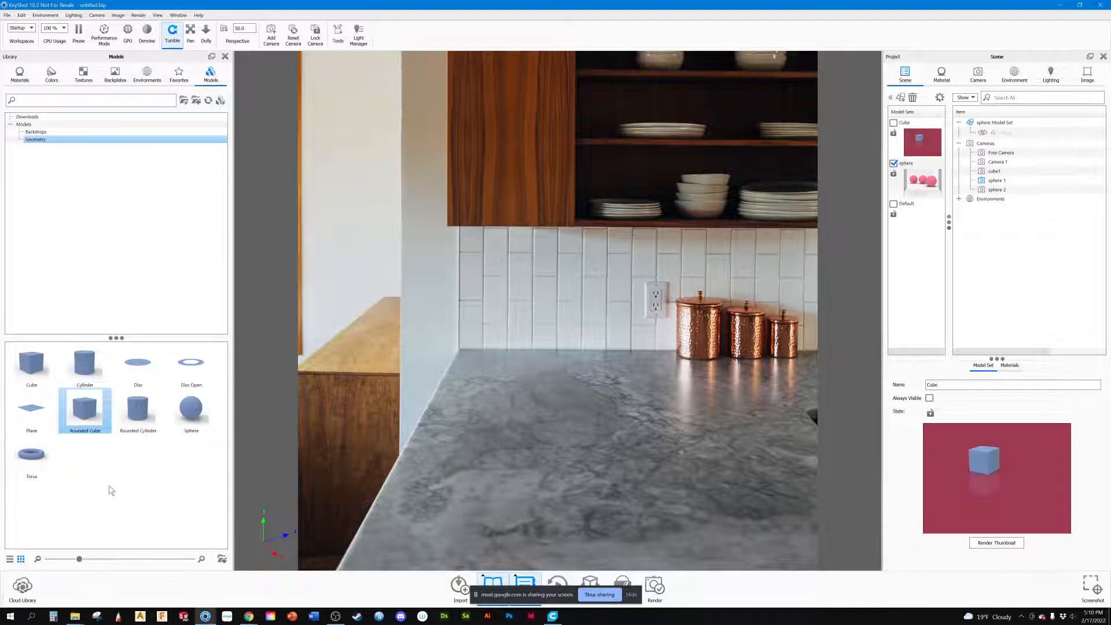
left_click_drag(87, 411, 530, 358)
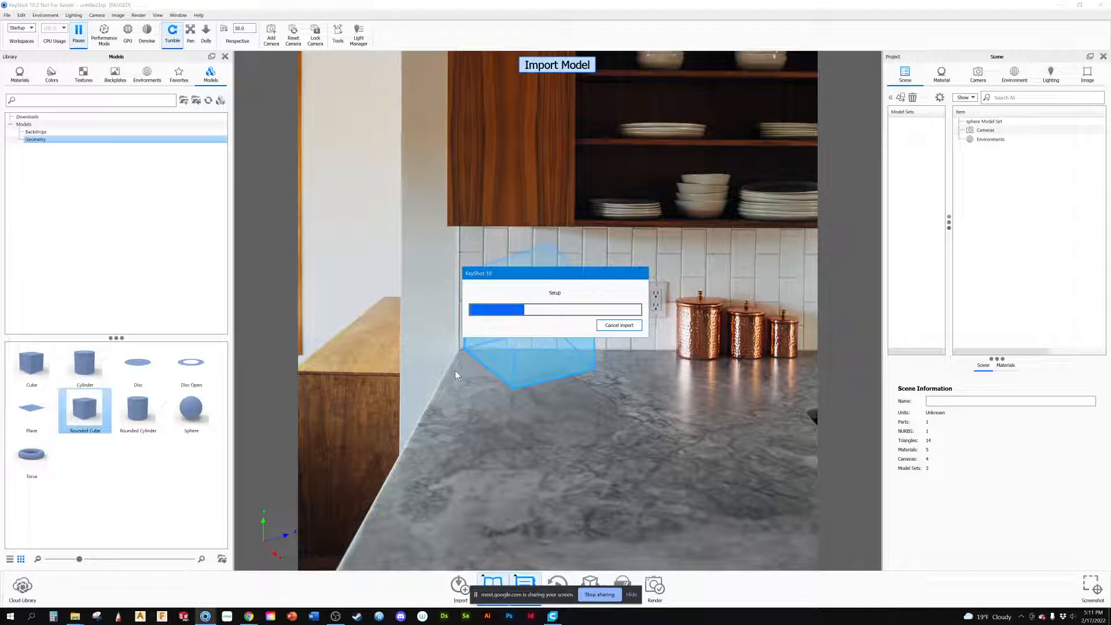
left_click_drag(479, 387, 634, 452)
left_click_drag(633, 388, 576, 429)
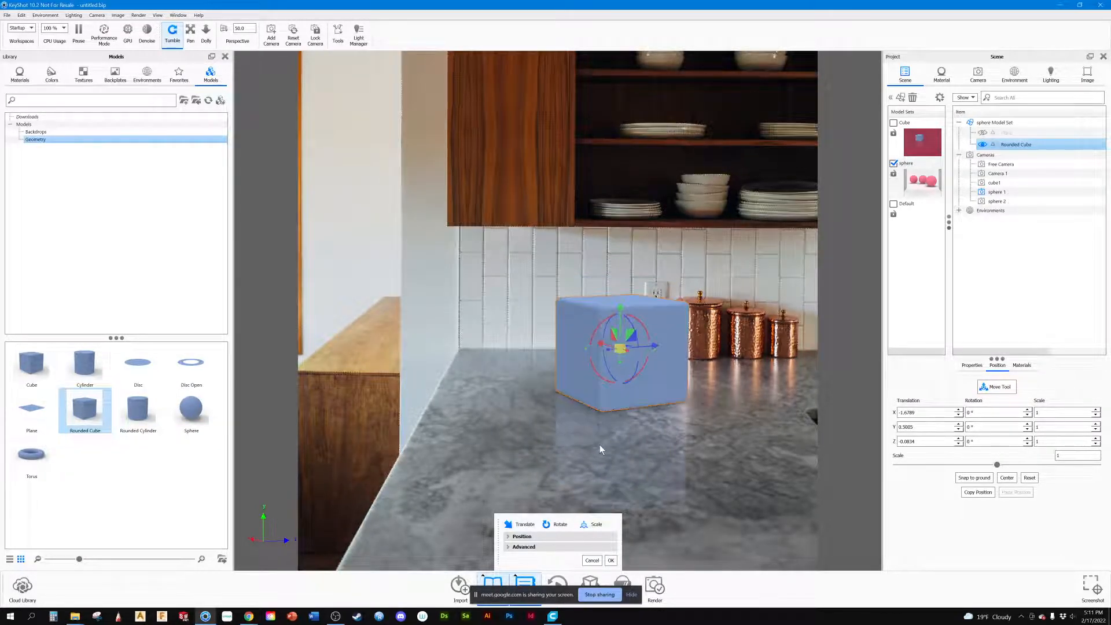
left_click(612, 560)
left_click_drag(615, 456, 499, 488)
left_click_drag(563, 446, 519, 369)
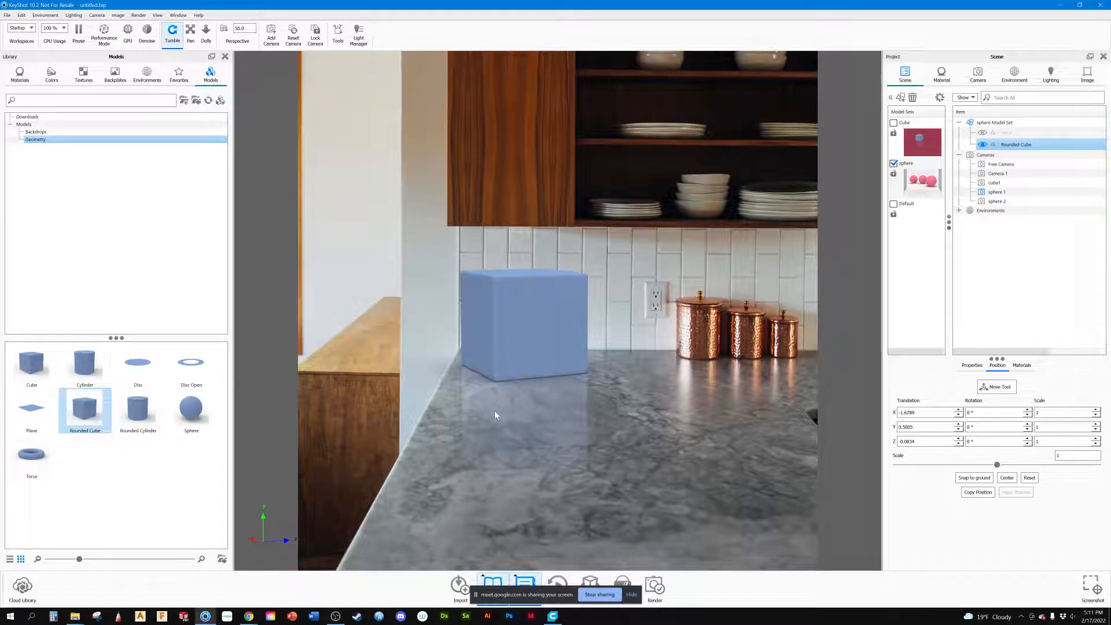
left_click_drag(567, 442, 589, 520)
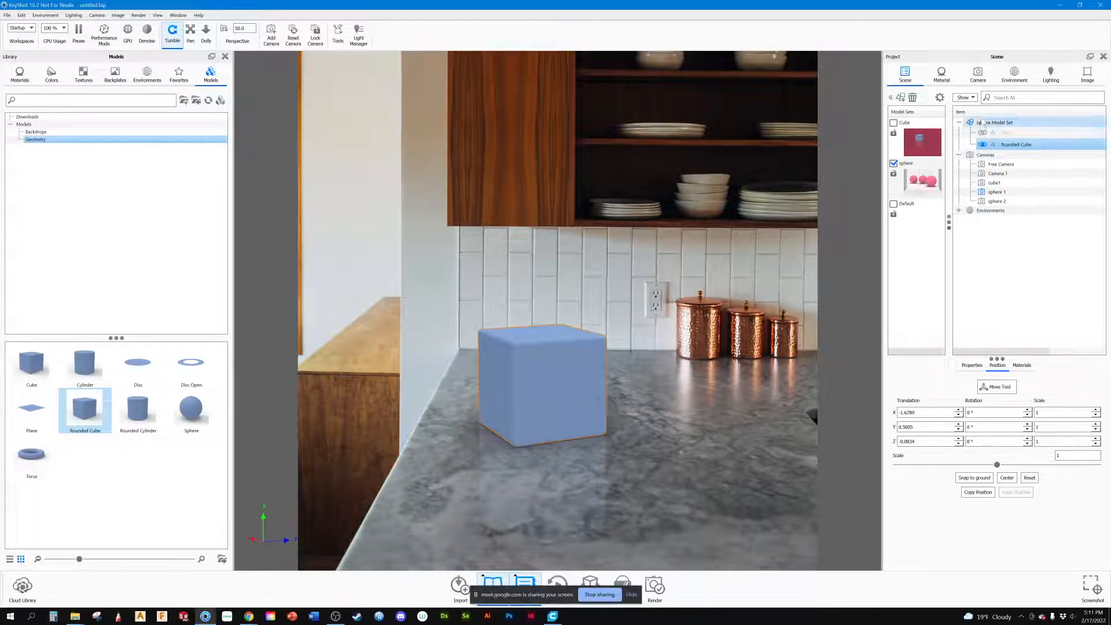
Step: Activate Camera 1, reframe the cube on the counter, and try the Orthographic lens before returning to Perspective
left_click(977, 74)
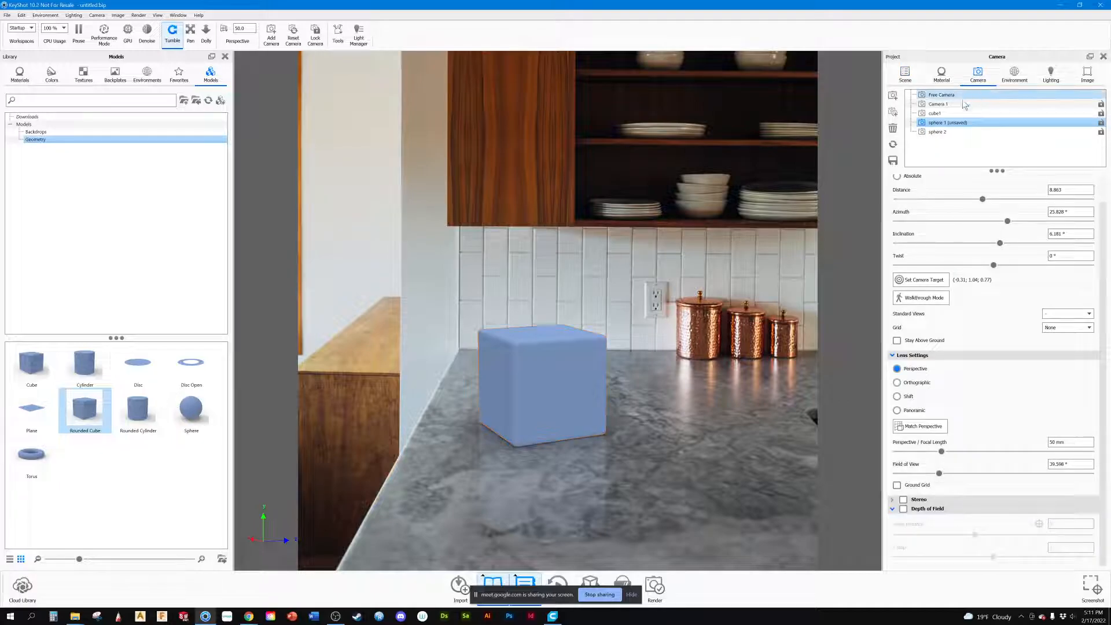
left_click(943, 103)
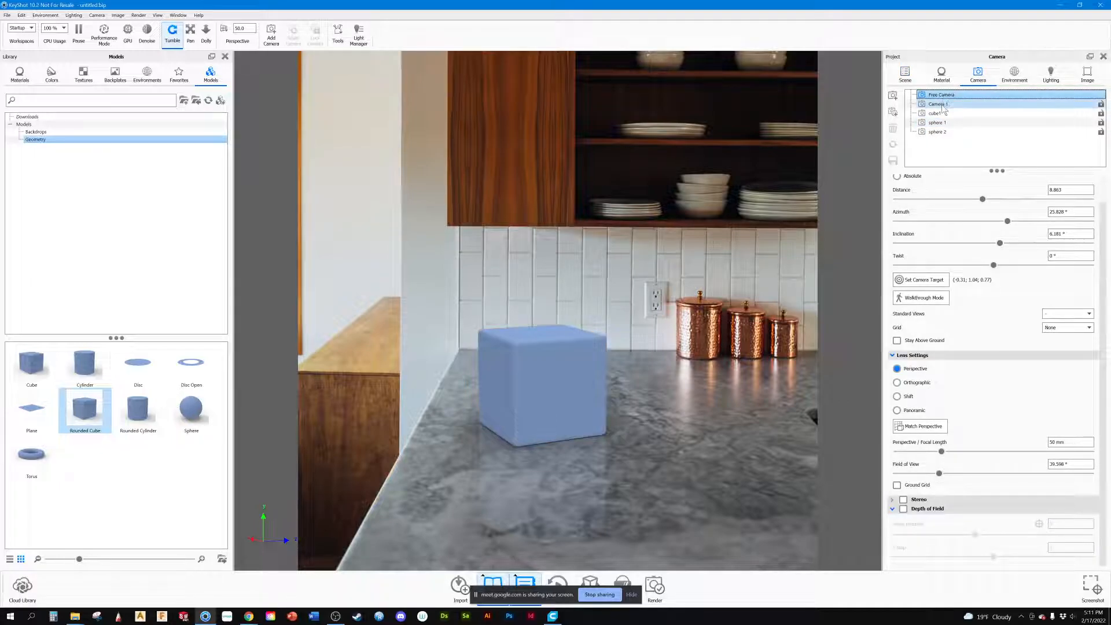
left_click_drag(519, 408, 870, 440)
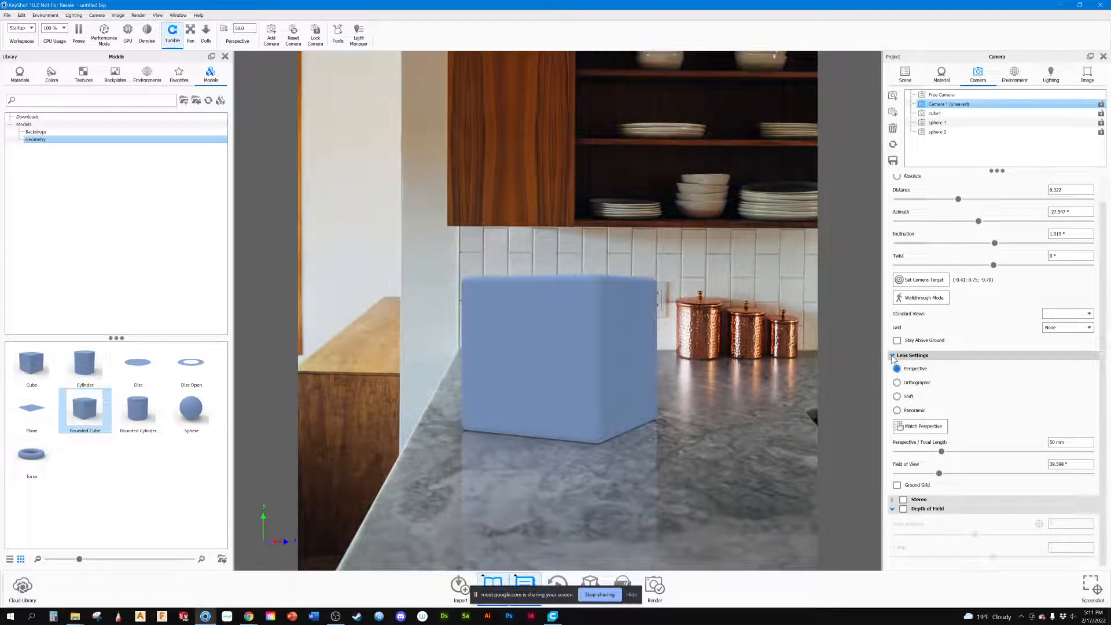
scroll(891, 357, "up", 1)
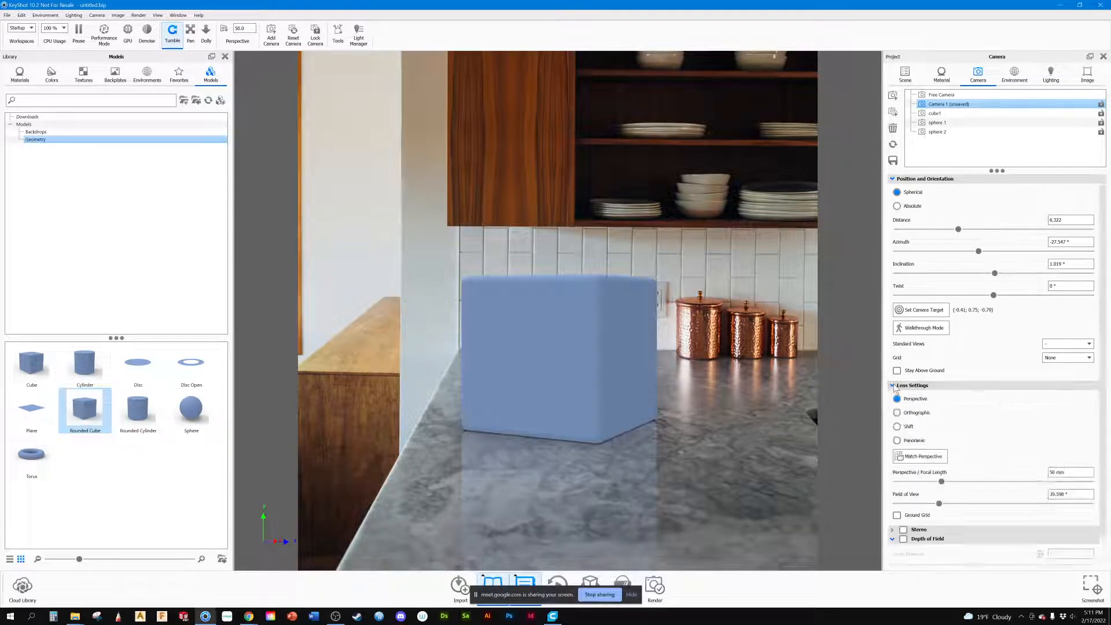
left_click(896, 413)
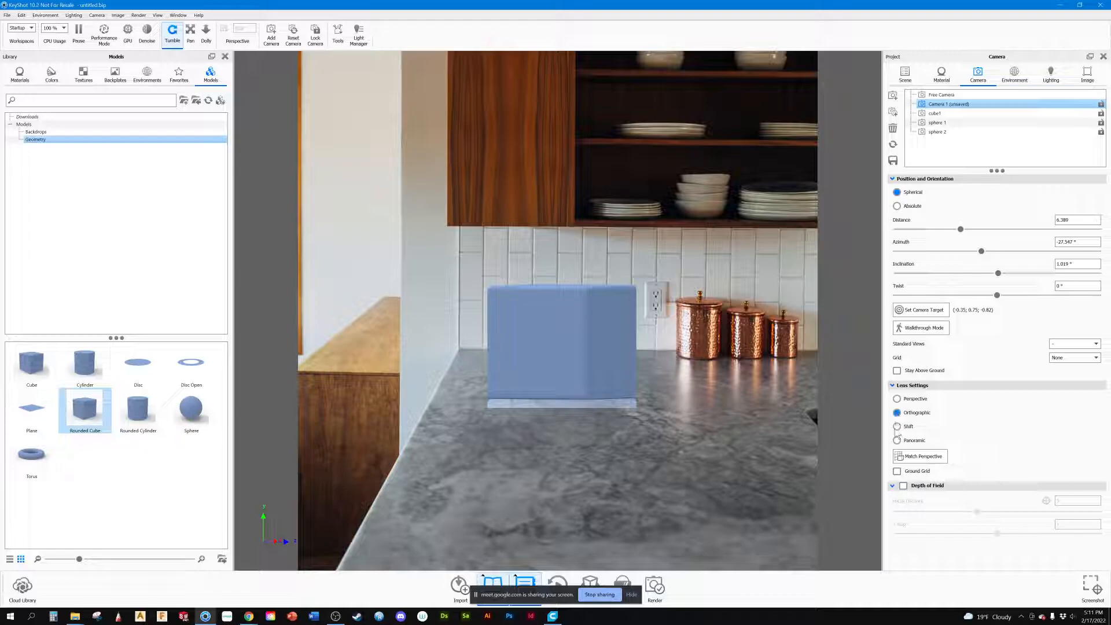
left_click(896, 399)
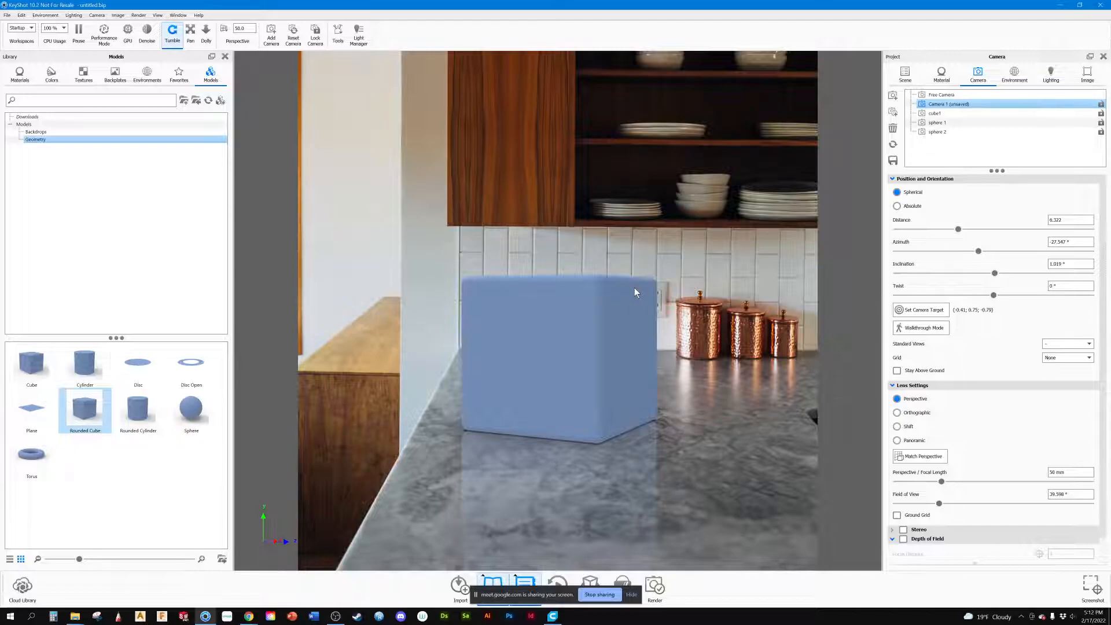
Step: Try focal lengths of 100 mm and 35 mm on Camera 1 and shift the cube in the frame
left_click_drag(1066, 472, 1047, 472)
type("100")
key("Return")
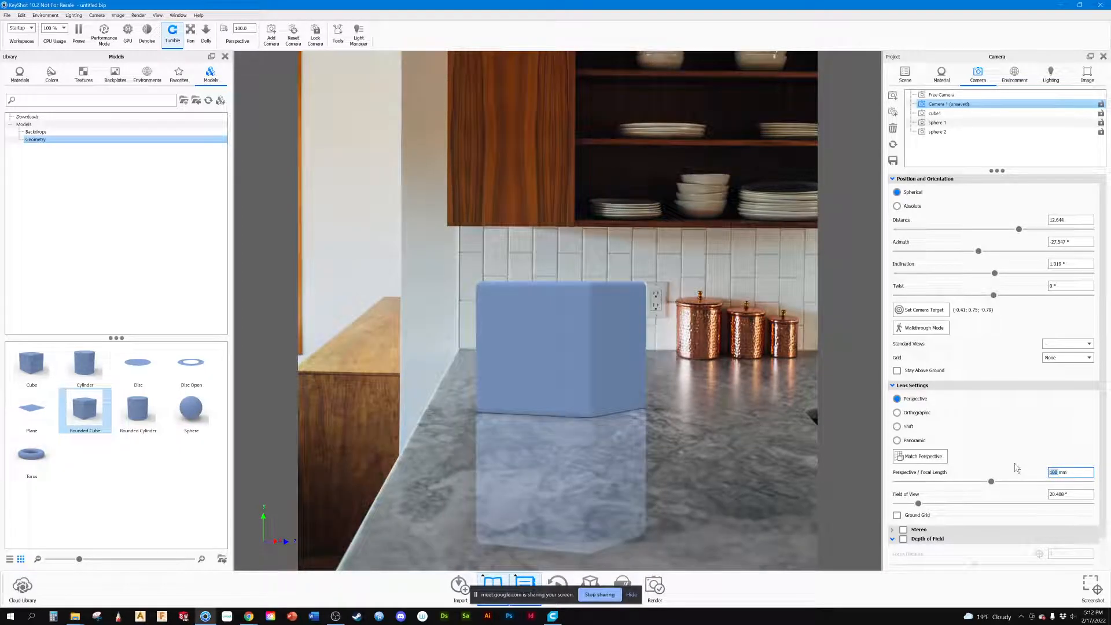
type("35")
key("Return")
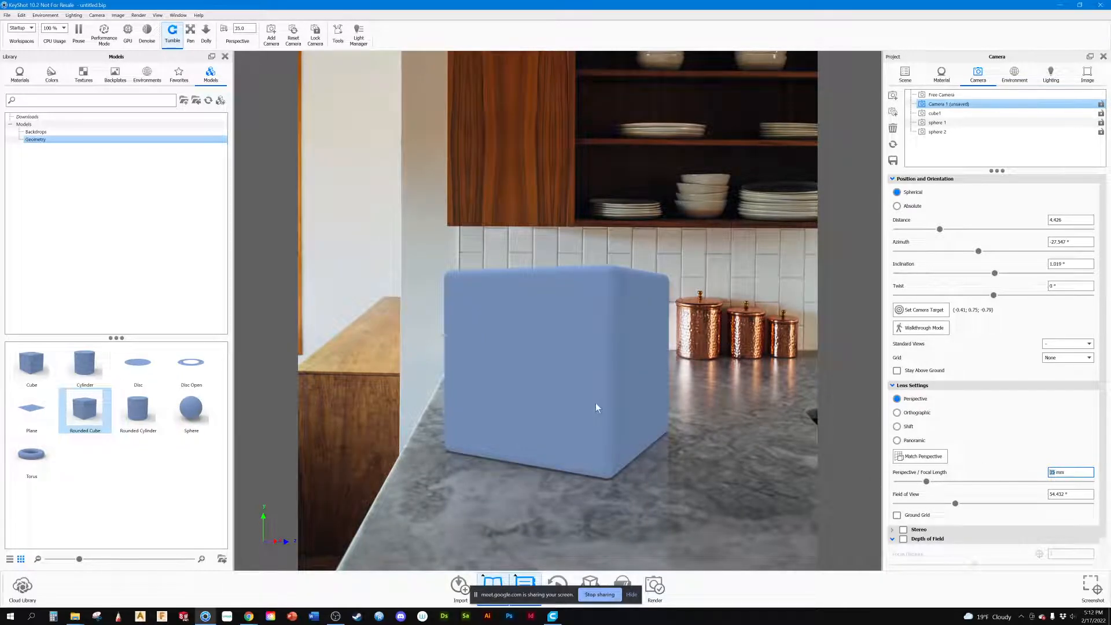
middle_click_drag(596, 401, 623, 400)
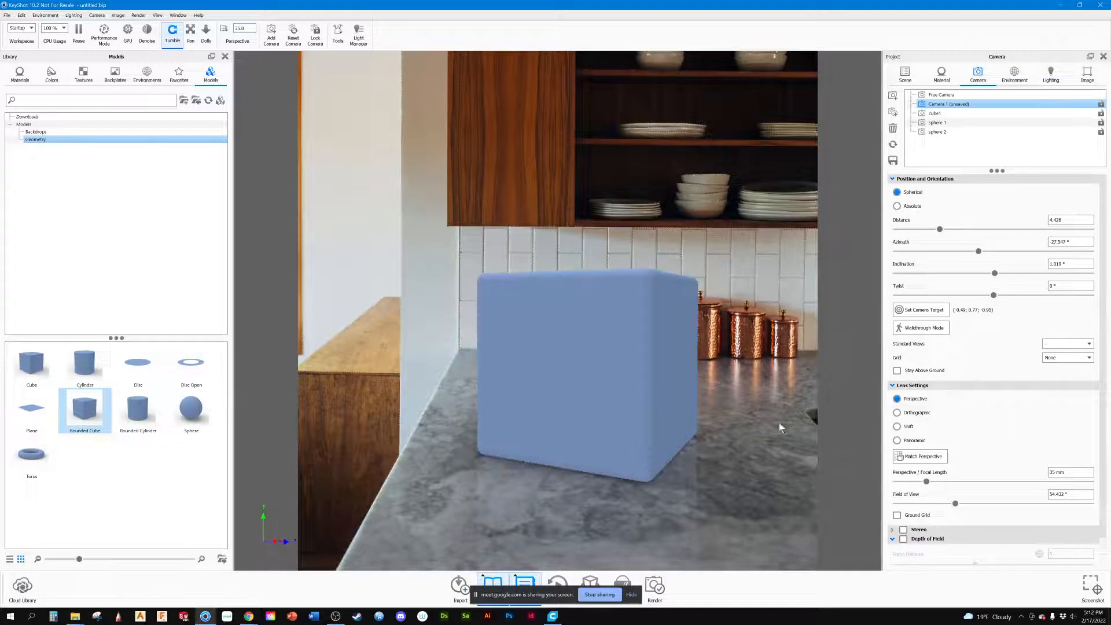
Step: Start Match Perspective in two-point mode and align the blue lines with the counter's back edge and the upper cabinet's lower edge
left_click(924, 456)
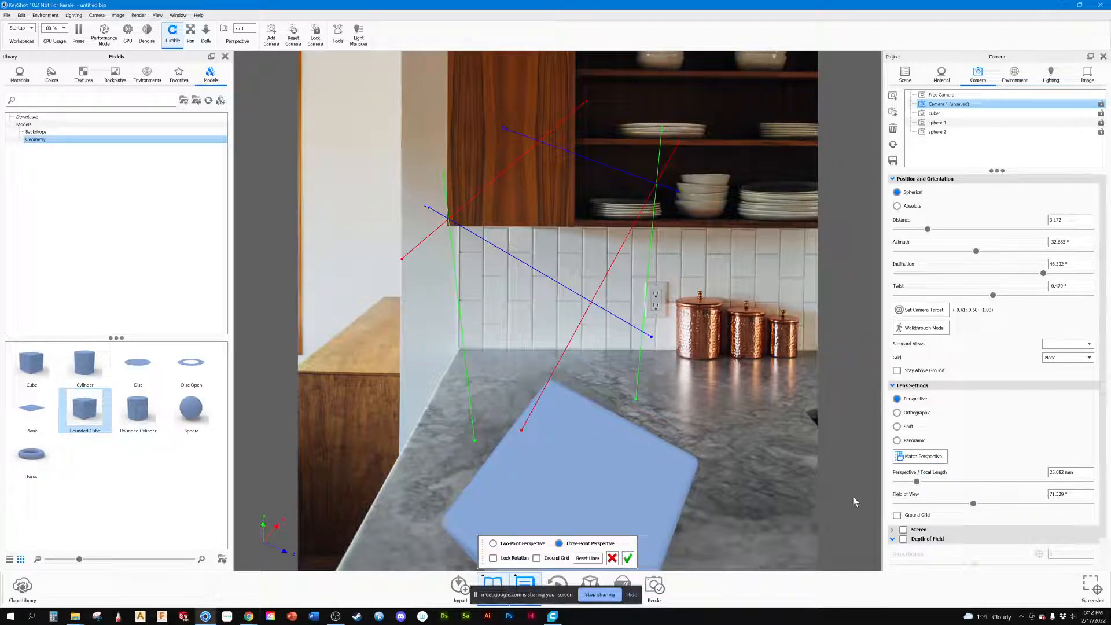
scroll(984, 421, "down", 1)
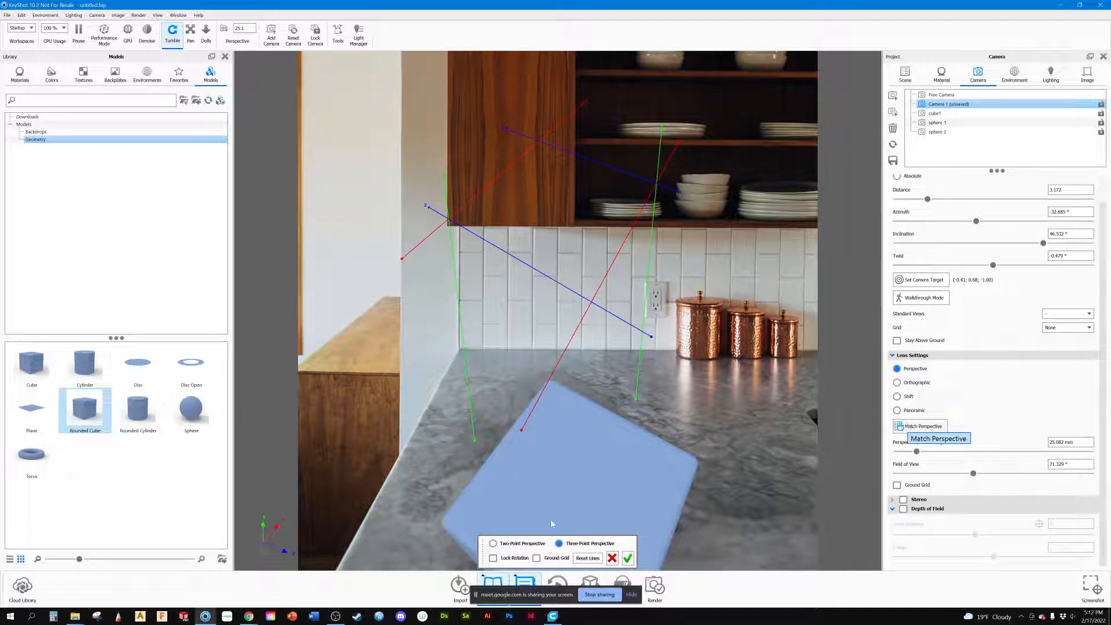
left_click(493, 543)
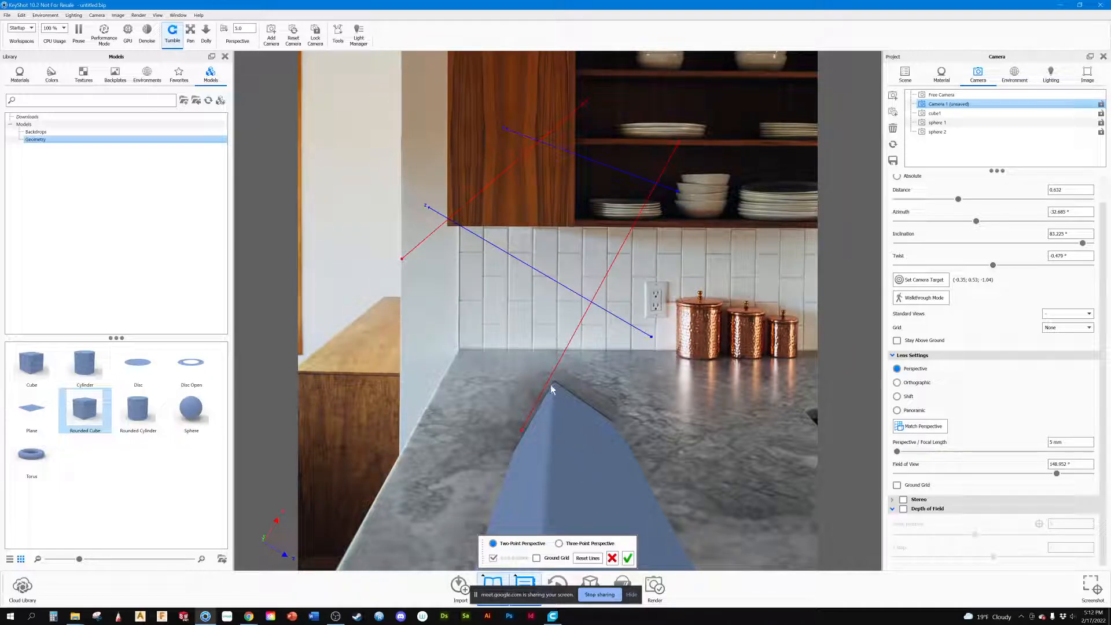
left_click_drag(525, 264, 560, 404)
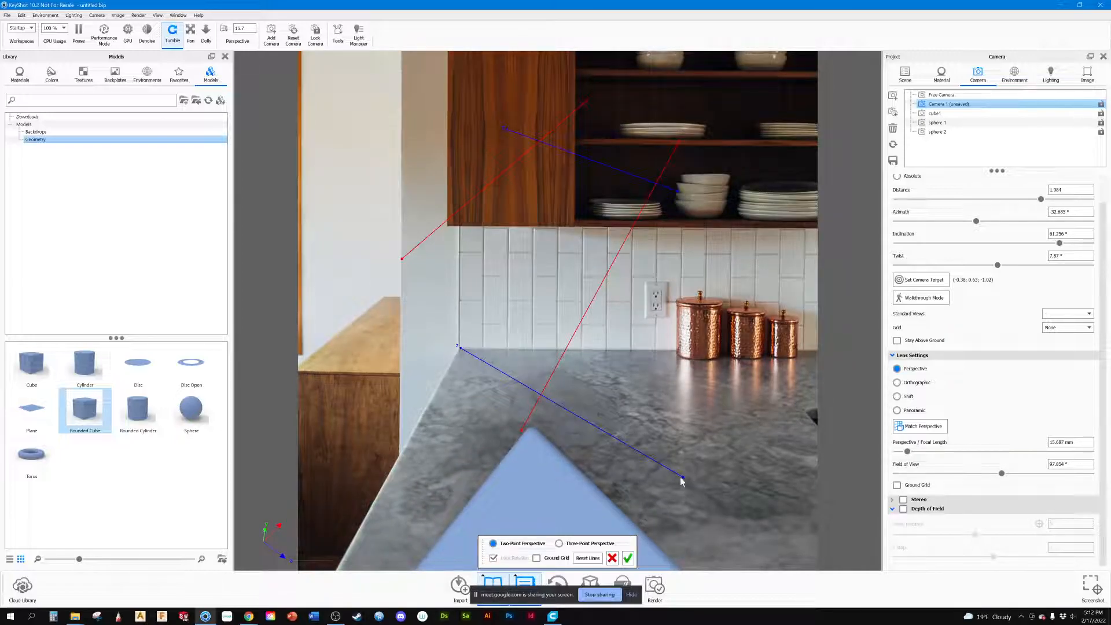
left_click_drag(683, 479, 701, 354)
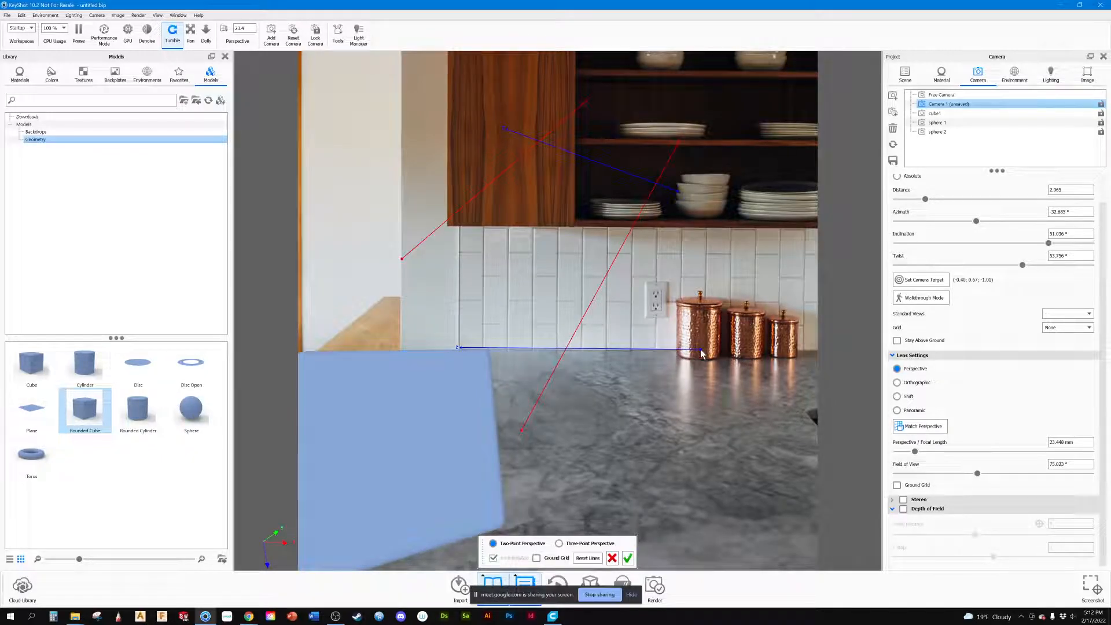
left_click_drag(620, 174, 670, 199)
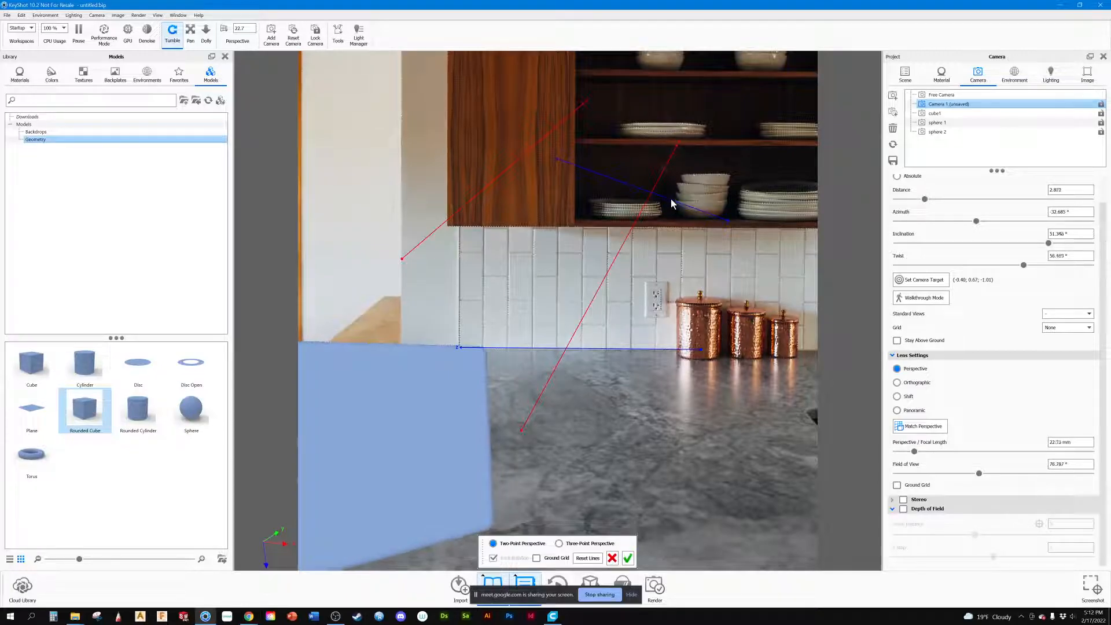
left_click_drag(556, 157, 562, 220)
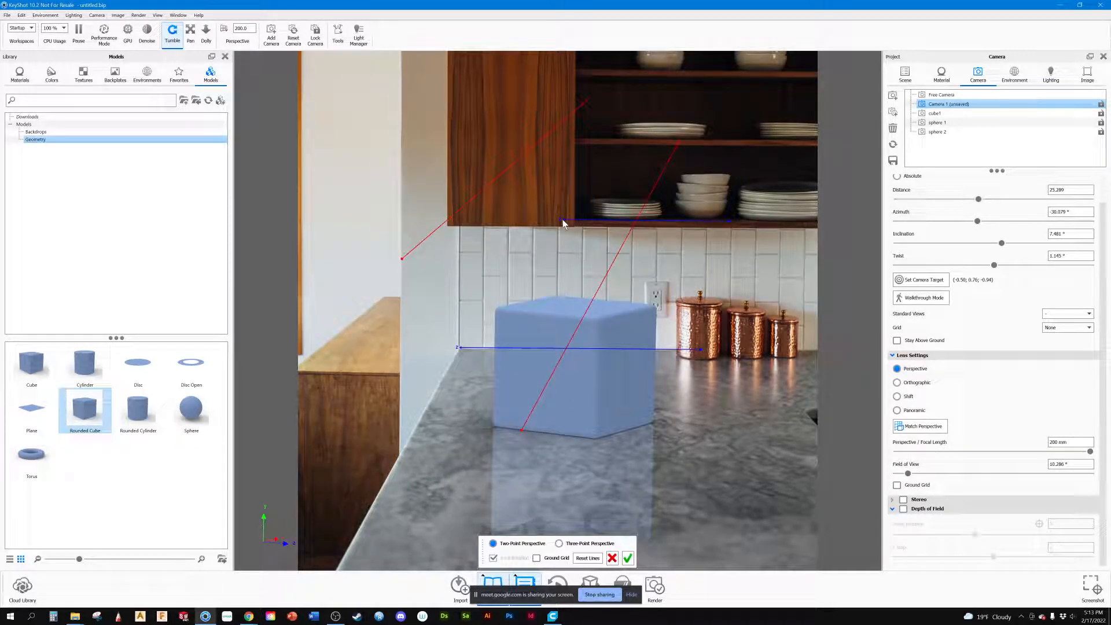
left_click_drag(562, 219, 563, 220)
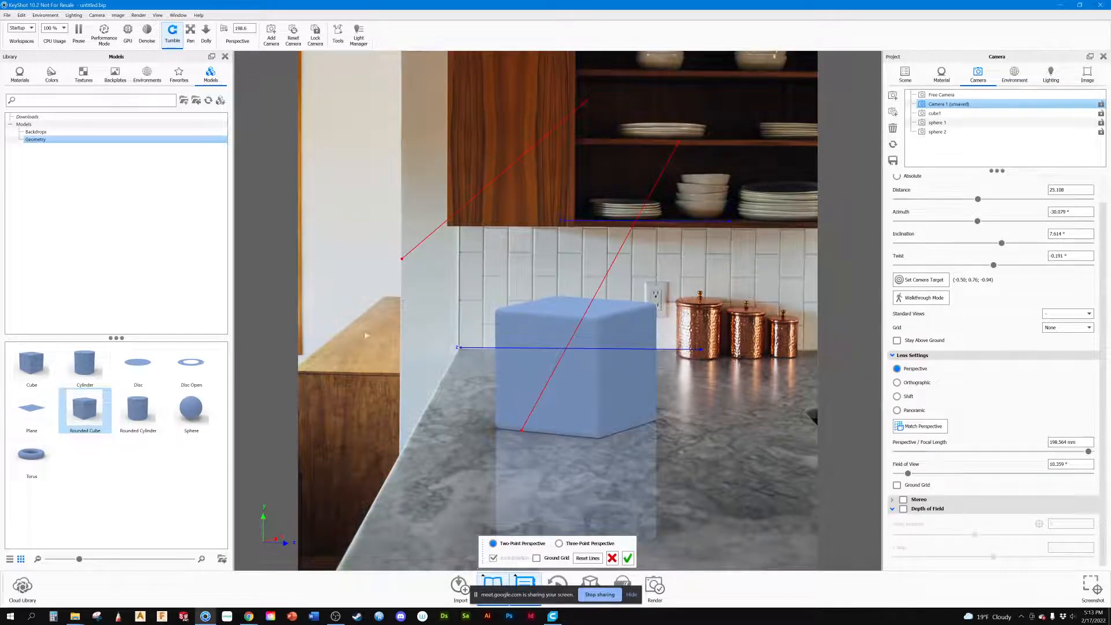
Step: Align the two red perspective lines with the side cabinet's receding top edge and the marble counter's side edge
left_click_drag(403, 261, 302, 361)
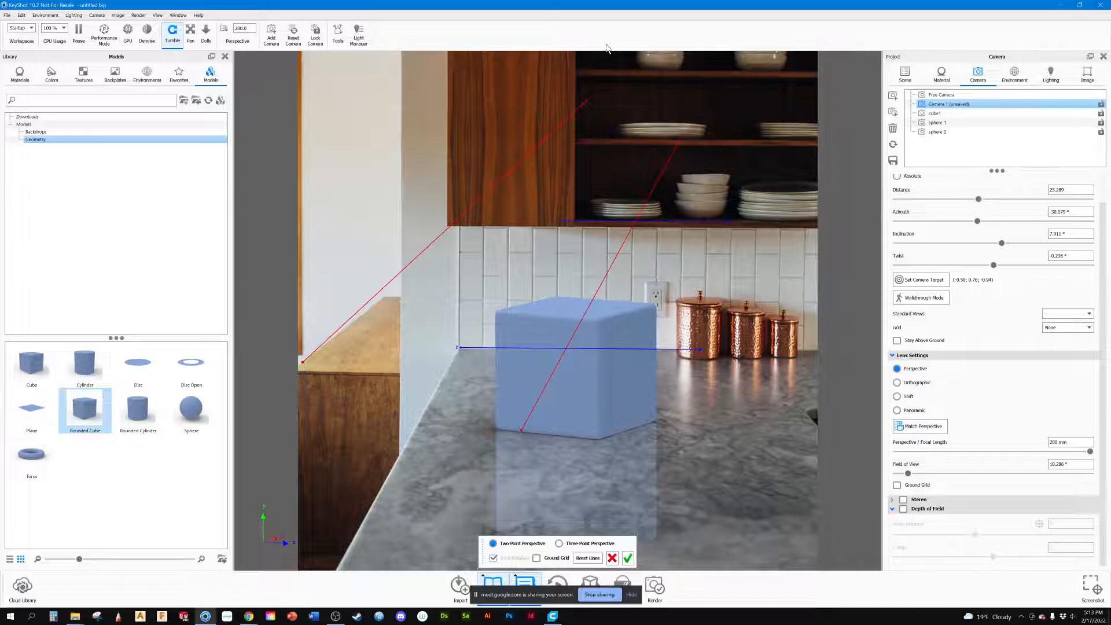
left_click_drag(585, 101, 585, 100)
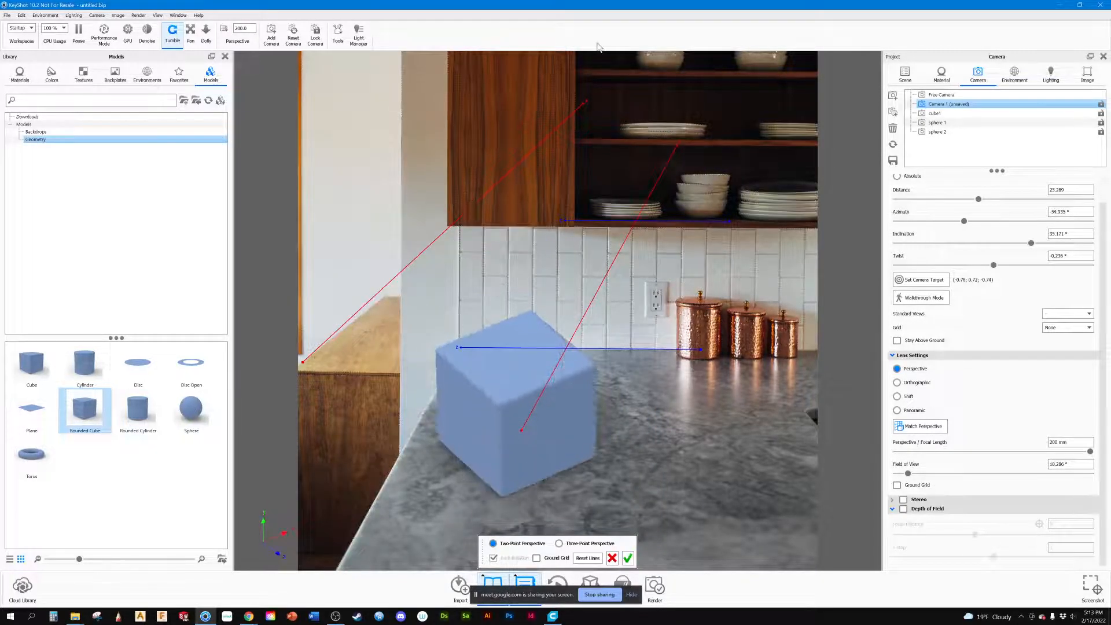
left_click_drag(586, 100, 382, 297)
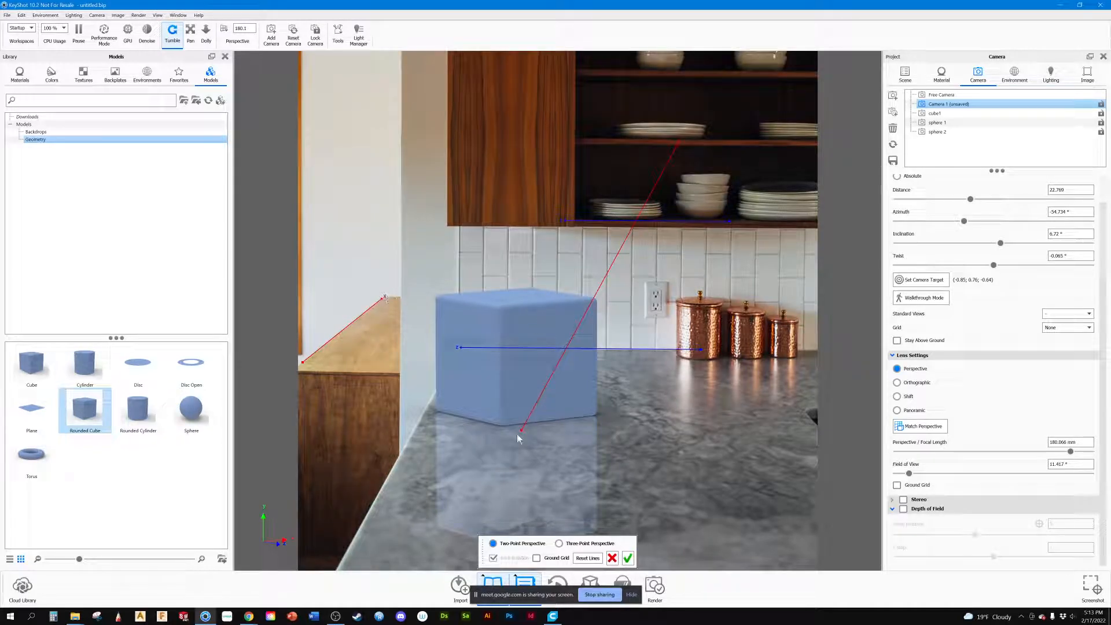
left_click_drag(522, 430, 356, 536)
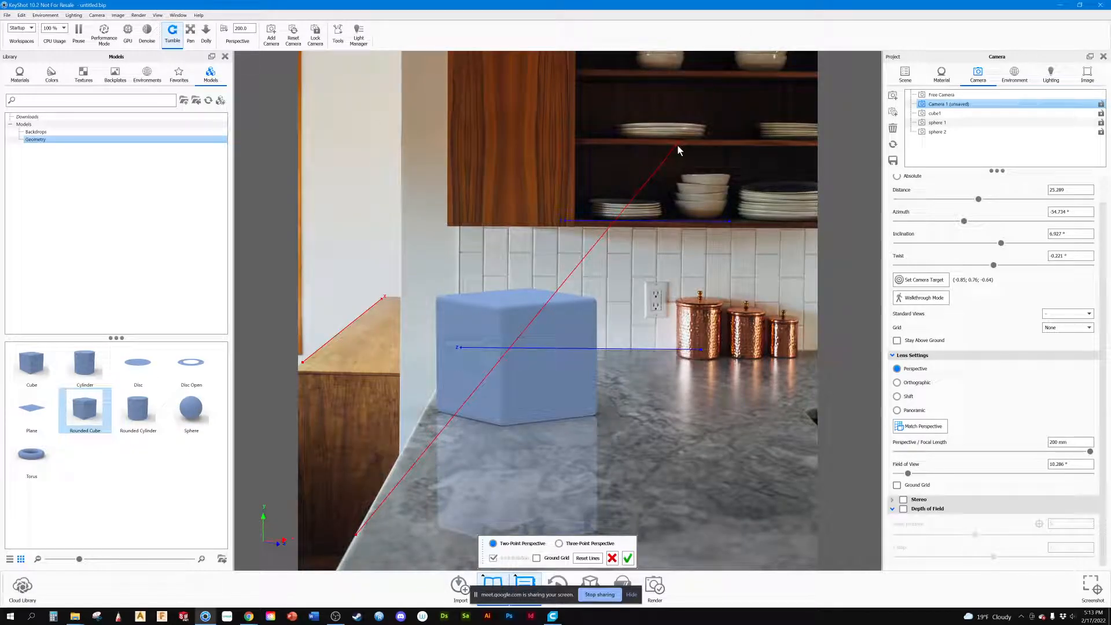
left_click_drag(677, 146, 433, 399)
Step: Orbit and pan the view to line the cube up with the wall near the back of the counter
middle_click_drag(610, 398, 641, 471)
left_click_drag(642, 472, 535, 468)
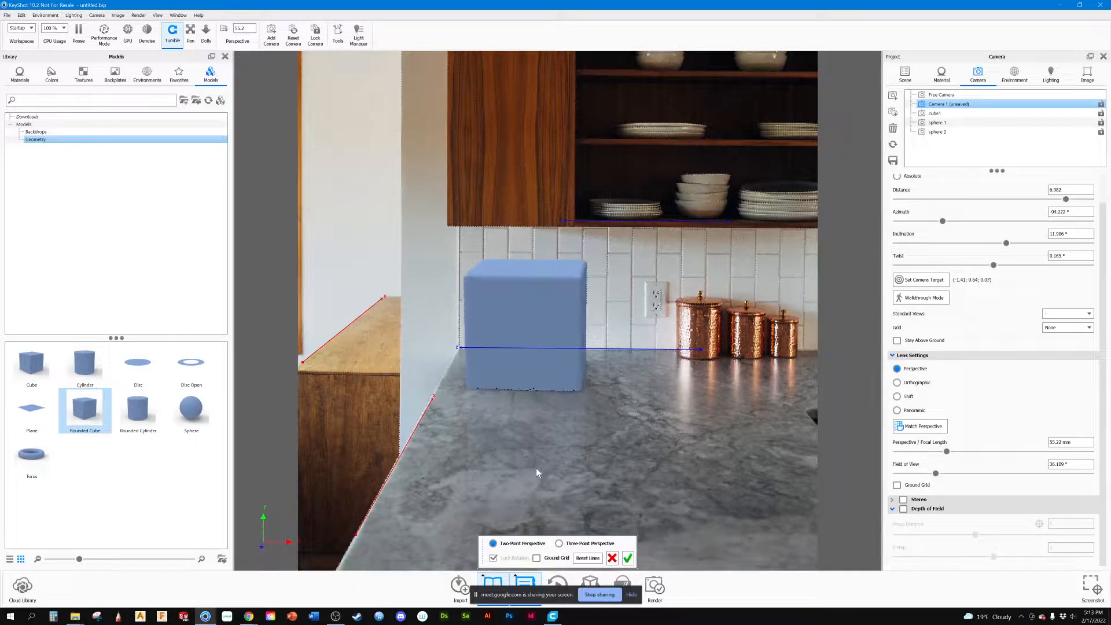
middle_click_drag(591, 407, 567, 395)
left_click_drag(564, 395, 566, 394)
middle_click_drag(567, 394, 566, 383)
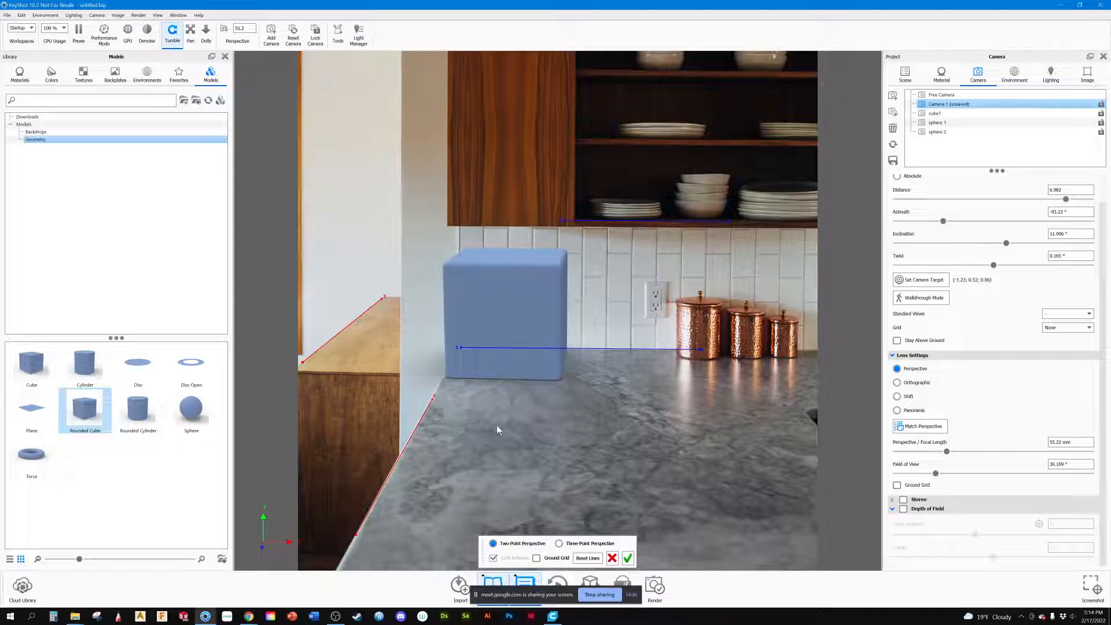
middle_click_drag(539, 401, 692, 407)
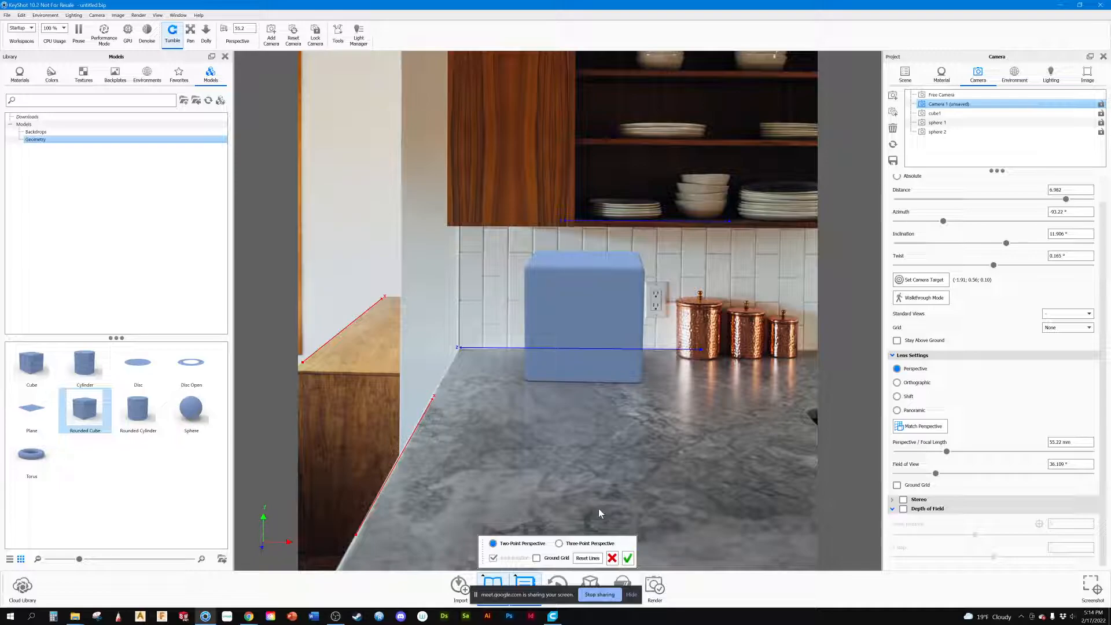
Step: Switch to three-point perspective and align the two green lines with the vertical edges of the wooden cabinet door
left_click(559, 544)
left_click_drag(663, 135, 574, 75)
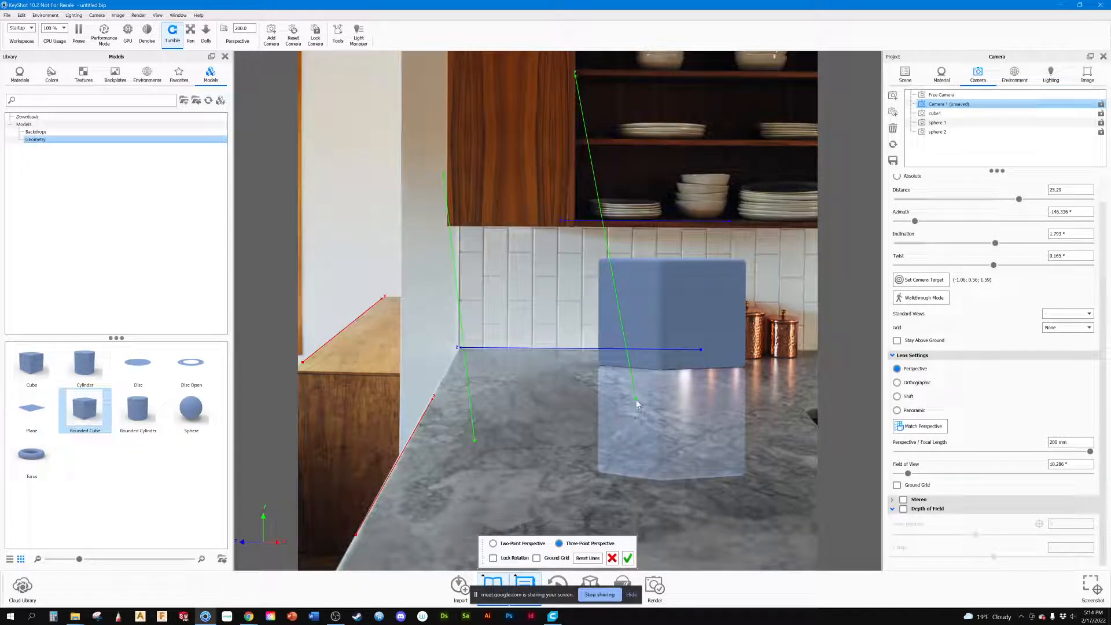
left_click_drag(636, 399, 576, 258)
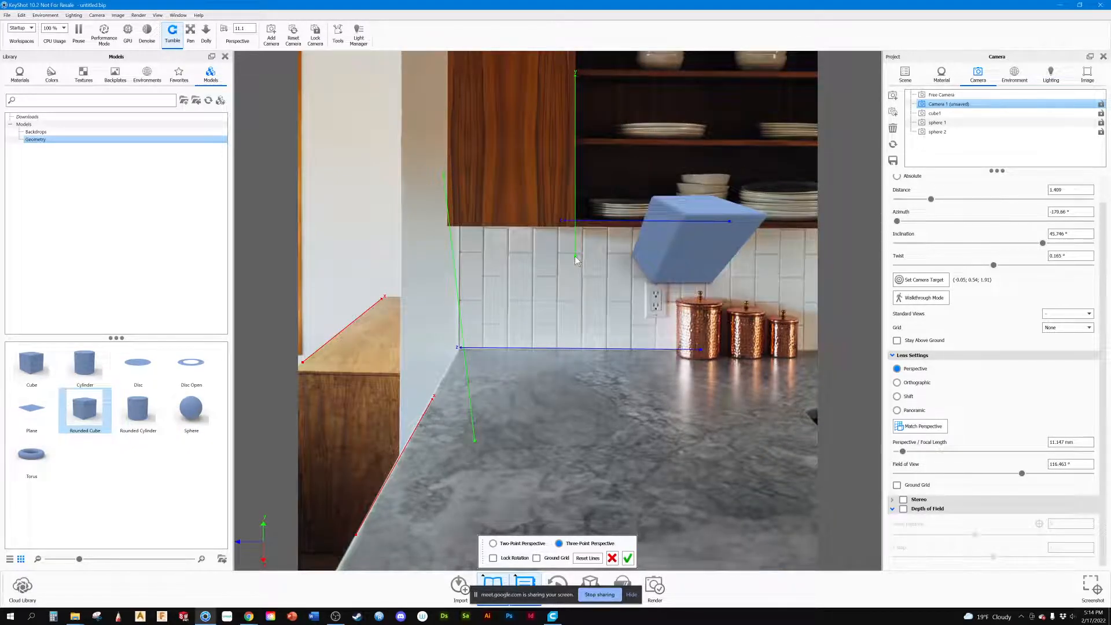
left_click_drag(444, 178, 448, 80)
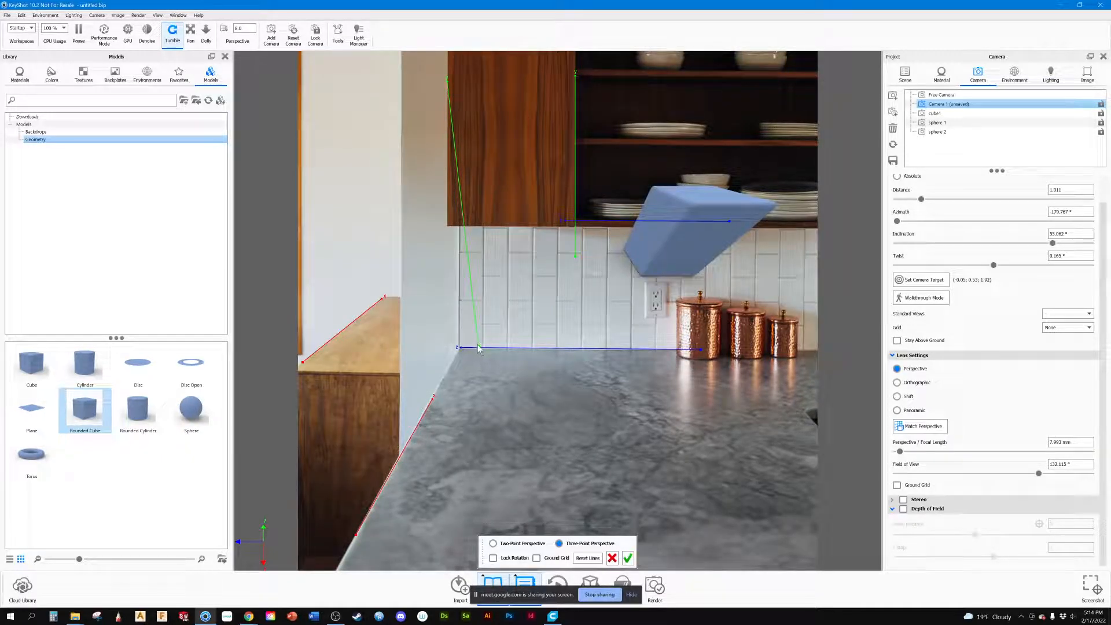
left_click_drag(477, 345, 445, 223)
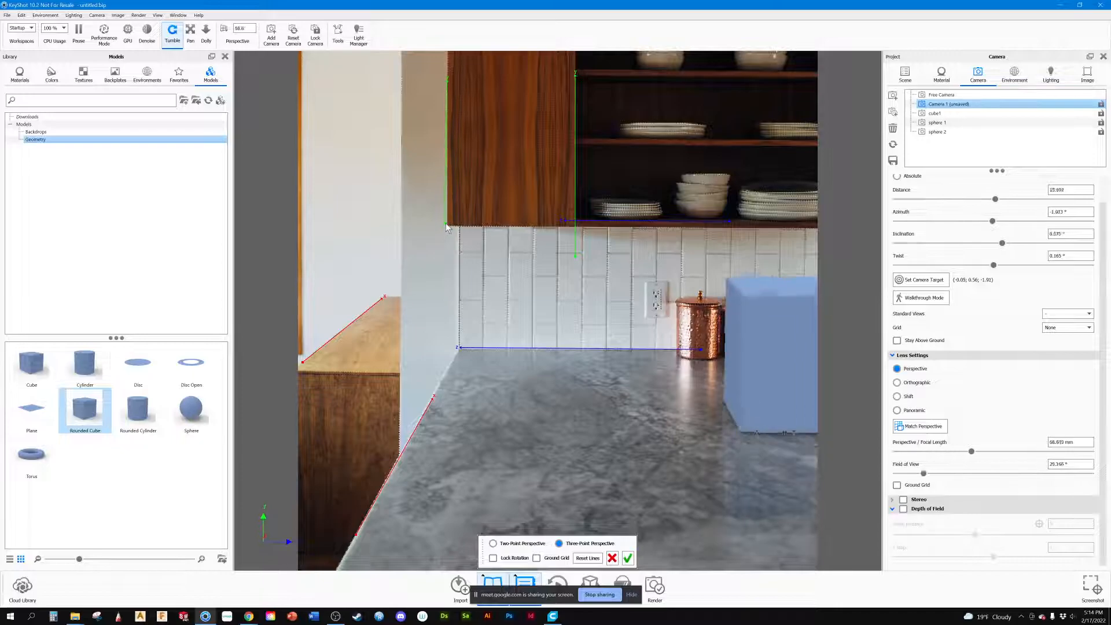
Step: Reframe the cube at the middle of the counter and return the match to Two-Point Perspective
middle_click_drag(755, 443, 373, 456)
left_click_drag(567, 431, 627, 431)
middle_click_drag(627, 431, 570, 390)
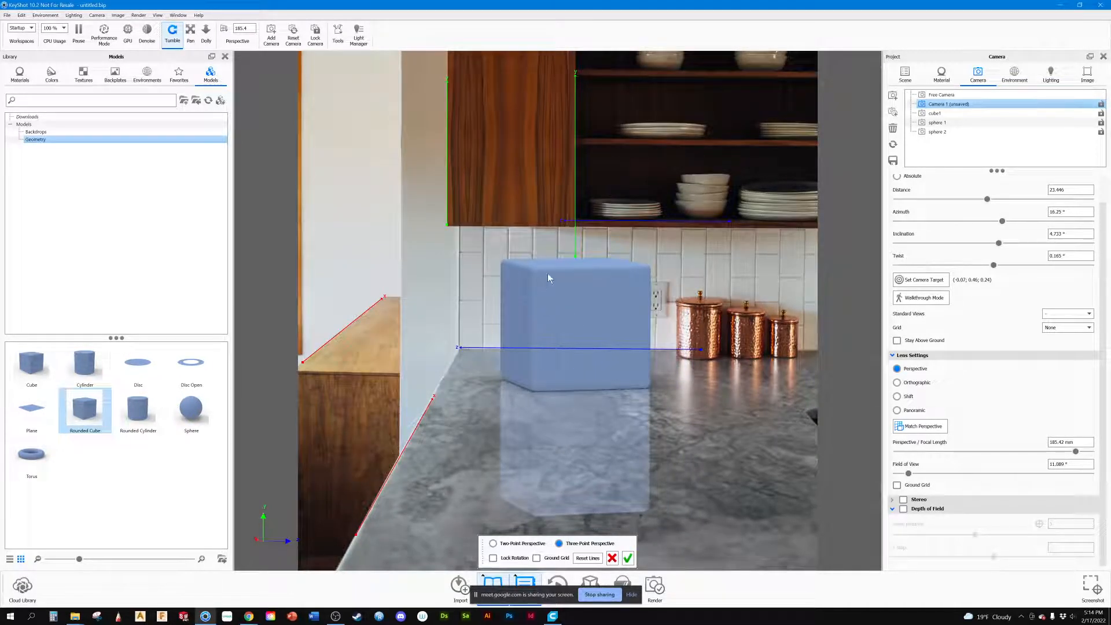
left_click(493, 544)
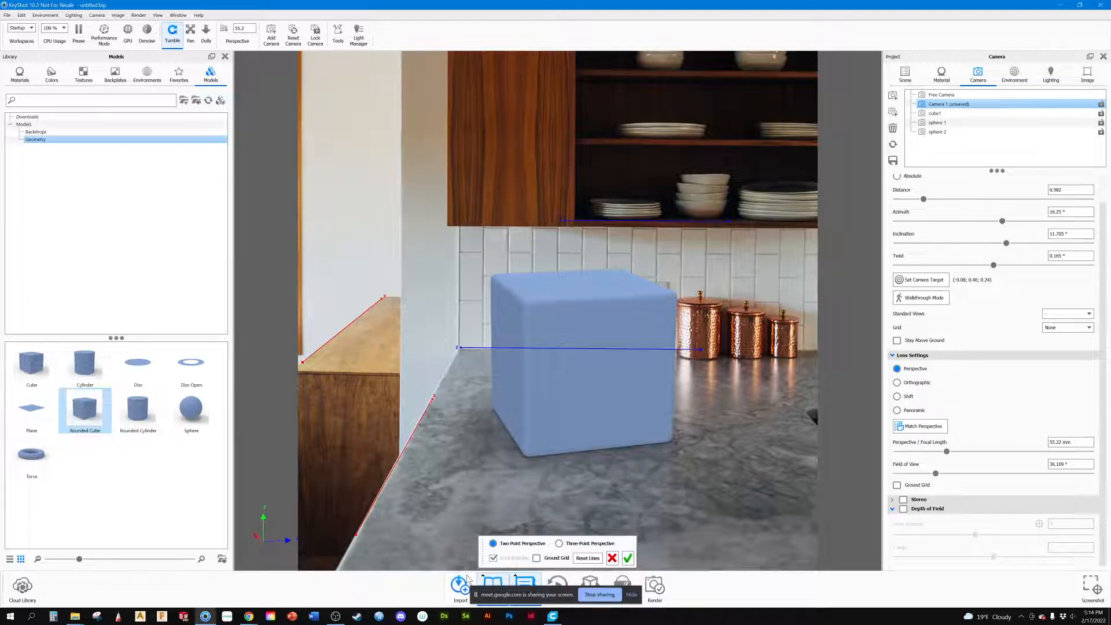
Step: Orbit, shrink and pan the cube's view so that it sits on top of the wooden side cabinet
left_click_drag(688, 427, 456, 385)
scroll(387, 353, "down", 5)
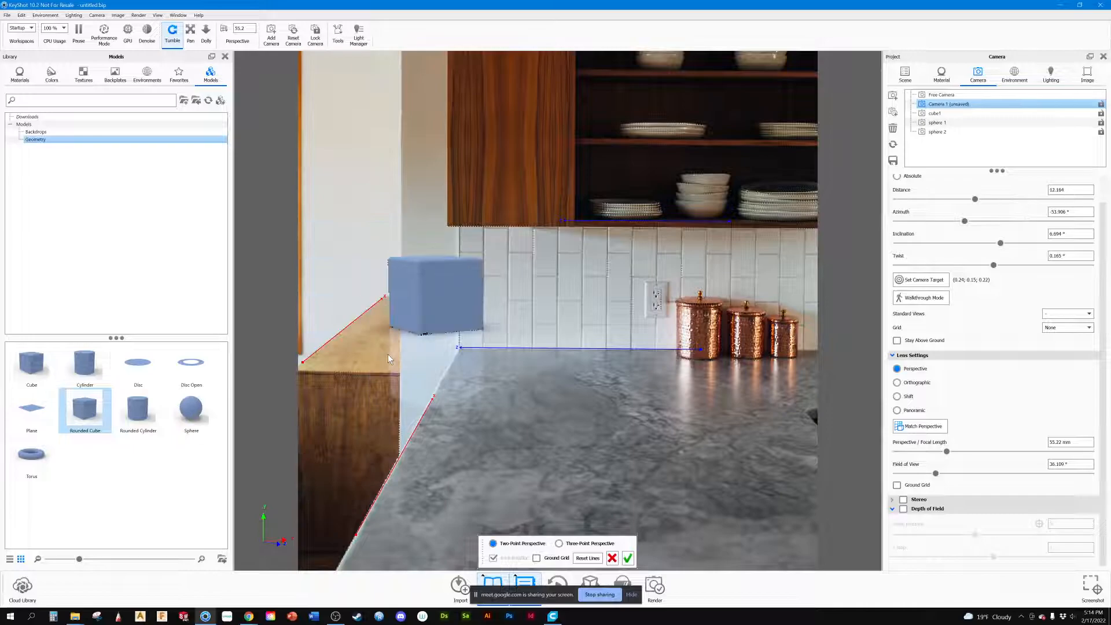
scroll(387, 354, "down", 4)
left_click_drag(355, 394, 464, 389)
Step: Turn off Ground Reflections for the environment and accept the Two-Point Perspective match
left_click(46, 15)
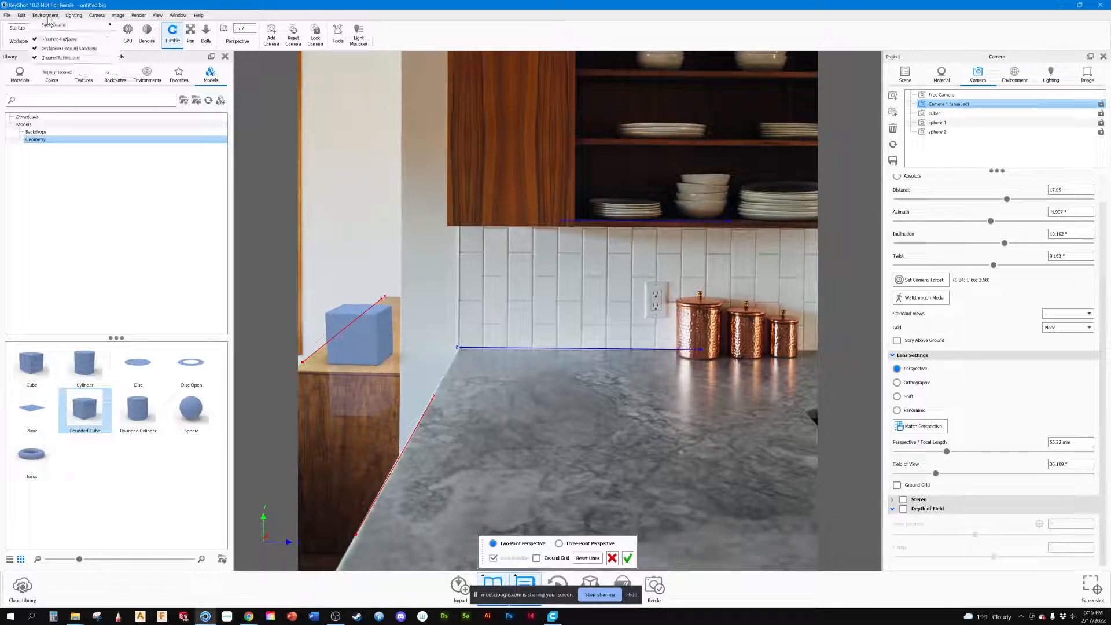
left_click(53, 58)
left_click(46, 15)
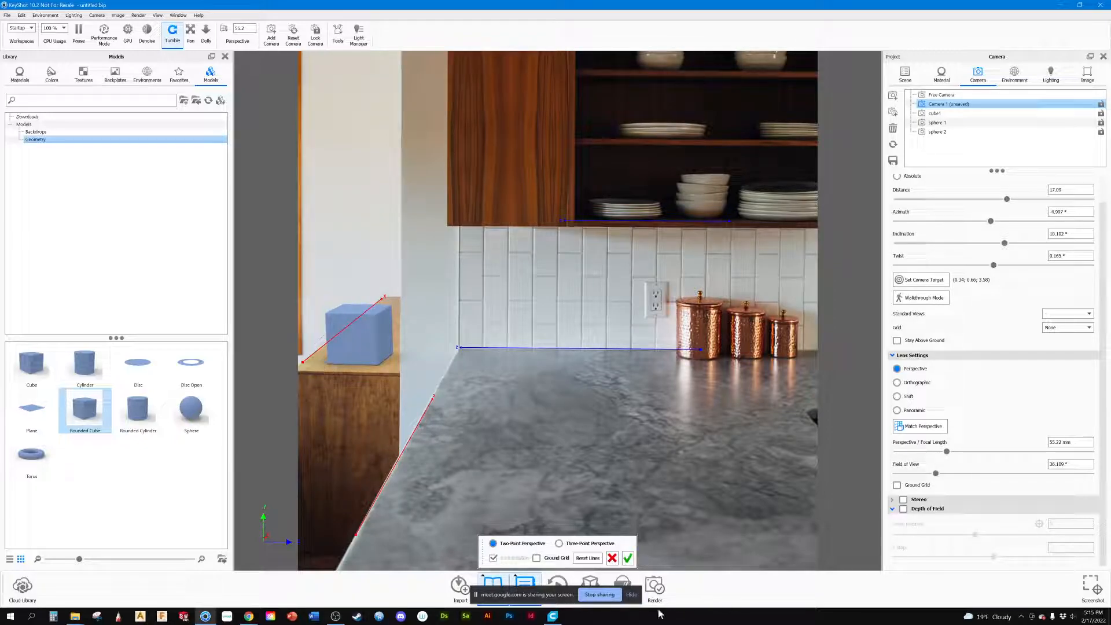
left_click(628, 558)
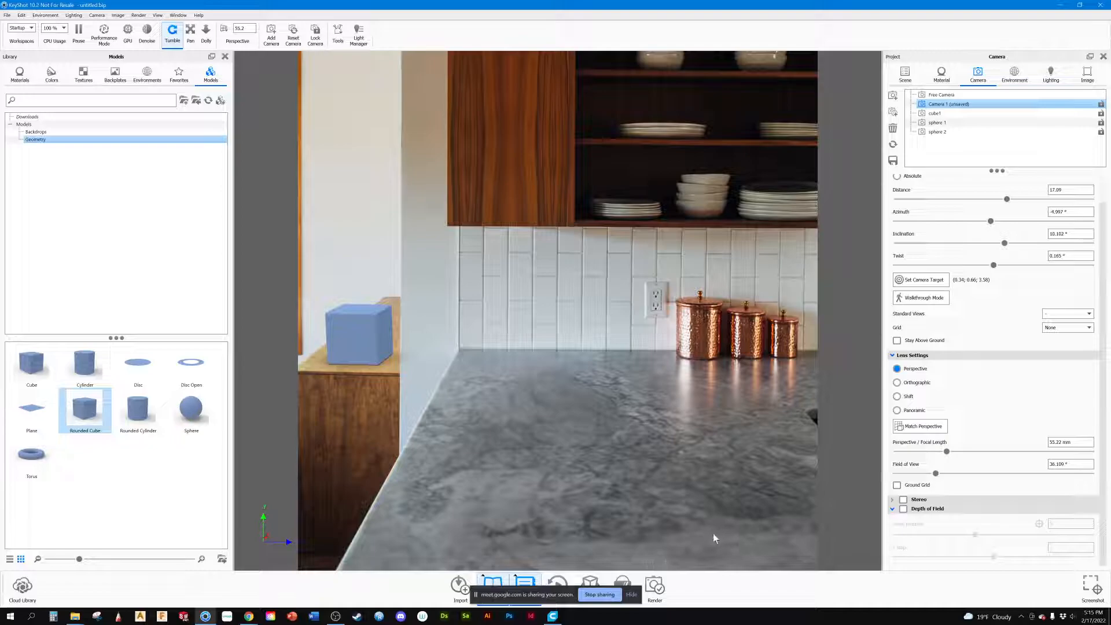
Step: Pan the cube from the side cabinet onto the marble counter and adjust its apparent size by changing the camera distance
left_click_drag(360, 346, 584, 378)
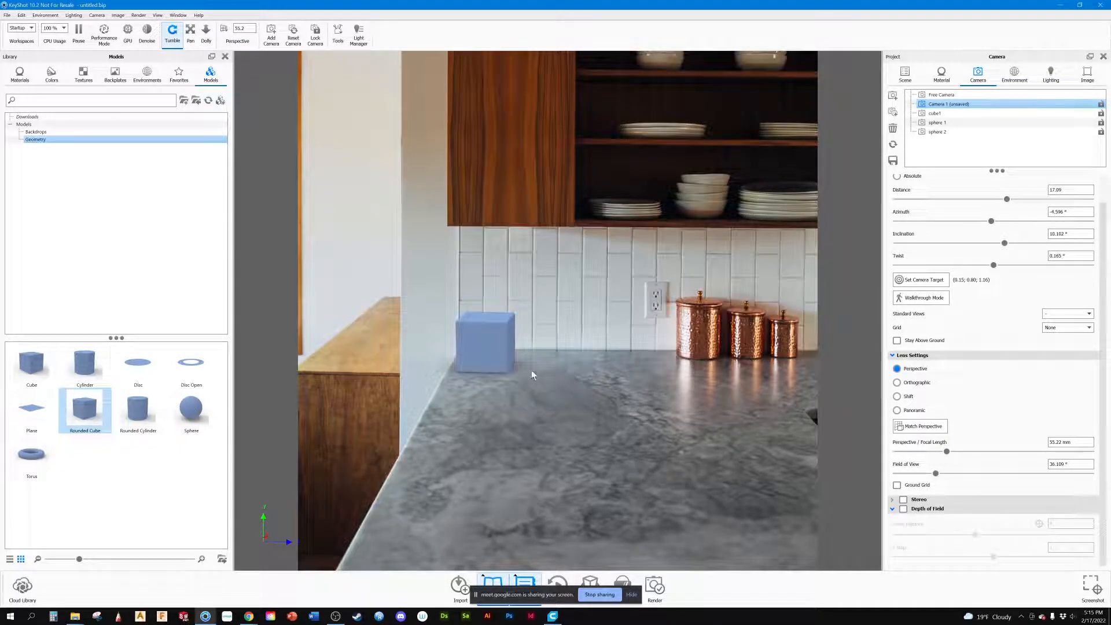
scroll(530, 370, "up", 4)
middle_click_drag(543, 356, 606, 314)
scroll(564, 356, "up", 3)
scroll(564, 356, "up", 3)
middle_click_drag(553, 364, 698, 339)
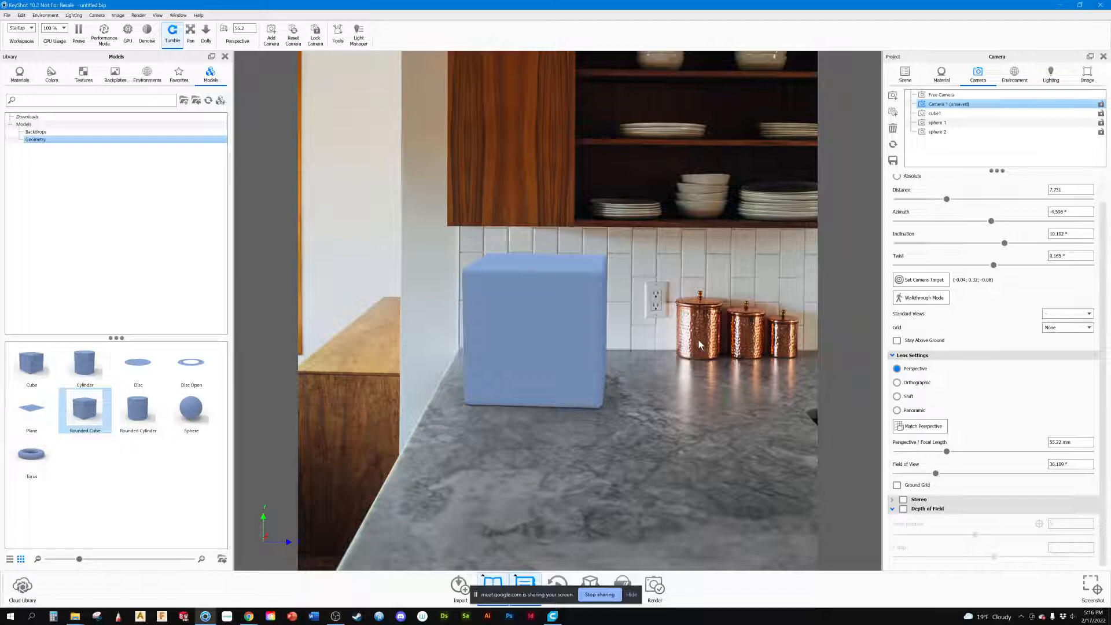
scroll(587, 370, "down", 6)
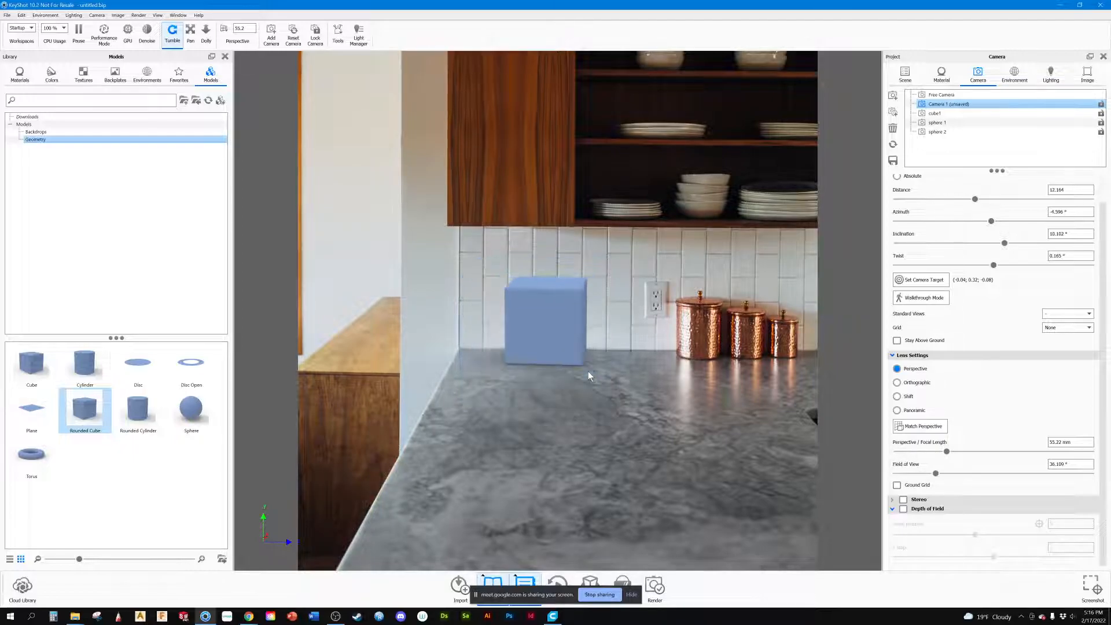
Step: Try the cube at a larger scale, and reframe it smaller at the counter's back corner near the tiled wall
middle_click_drag(602, 370, 713, 262)
scroll(526, 481, "up", 1)
scroll(526, 481, "up", 7)
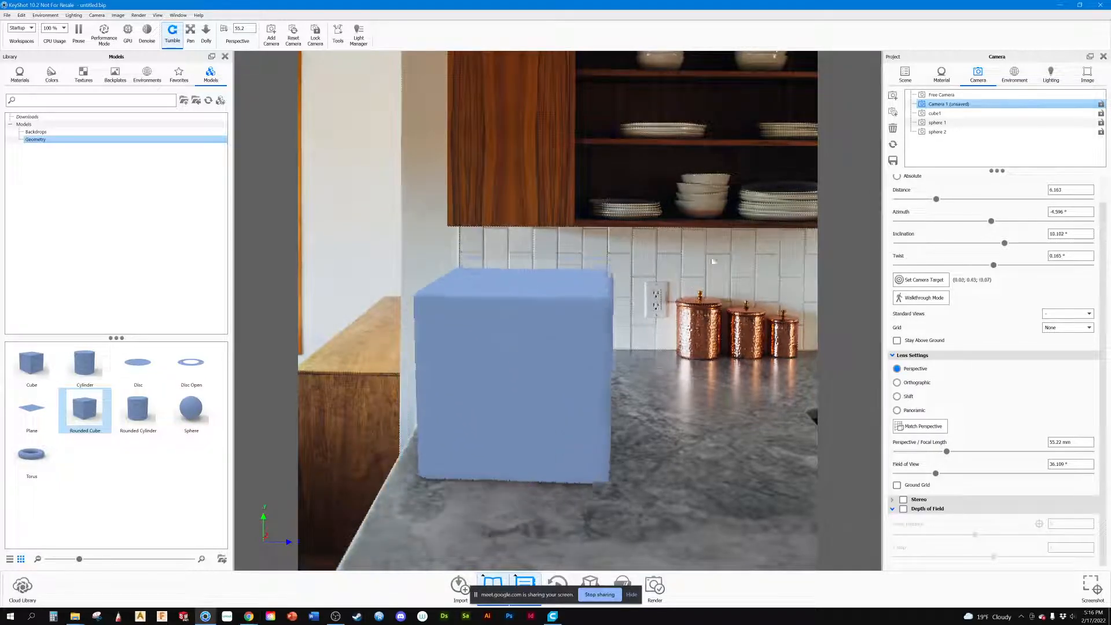
scroll(632, 321, "down", 1)
scroll(622, 358, "up", 2)
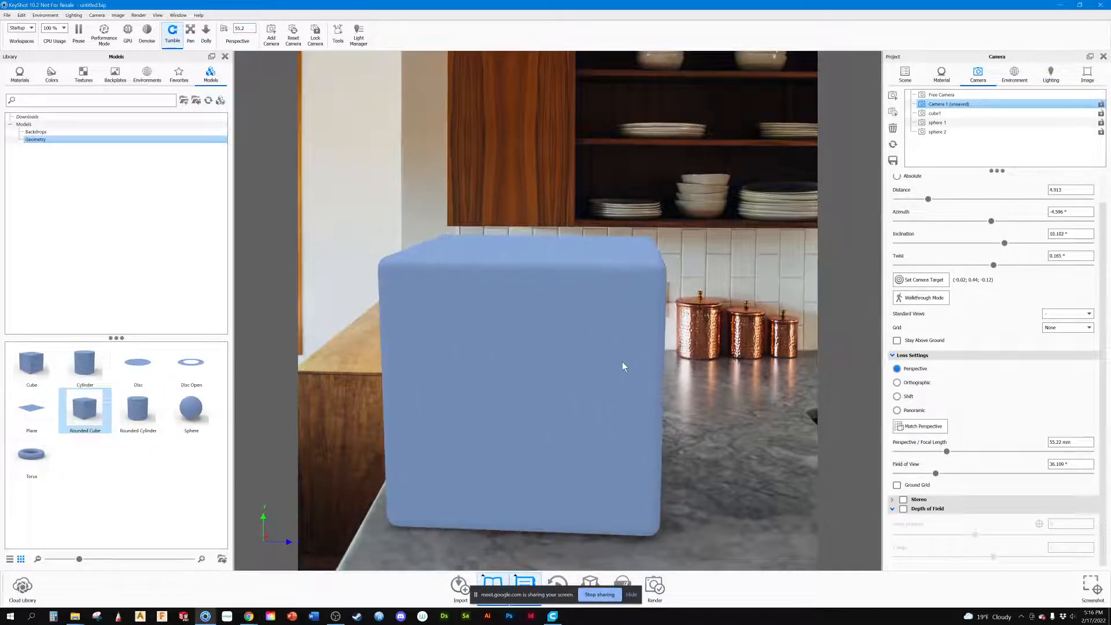
scroll(621, 360, "down", 6)
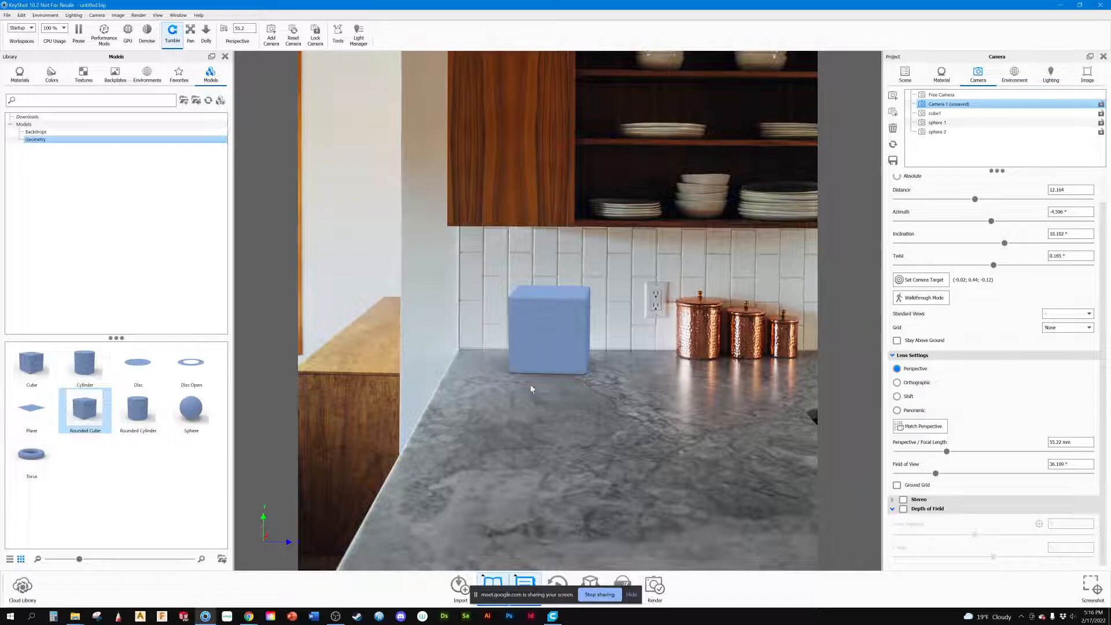
middle_click_drag(532, 389, 472, 445)
left_click_drag(508, 436, 509, 437)
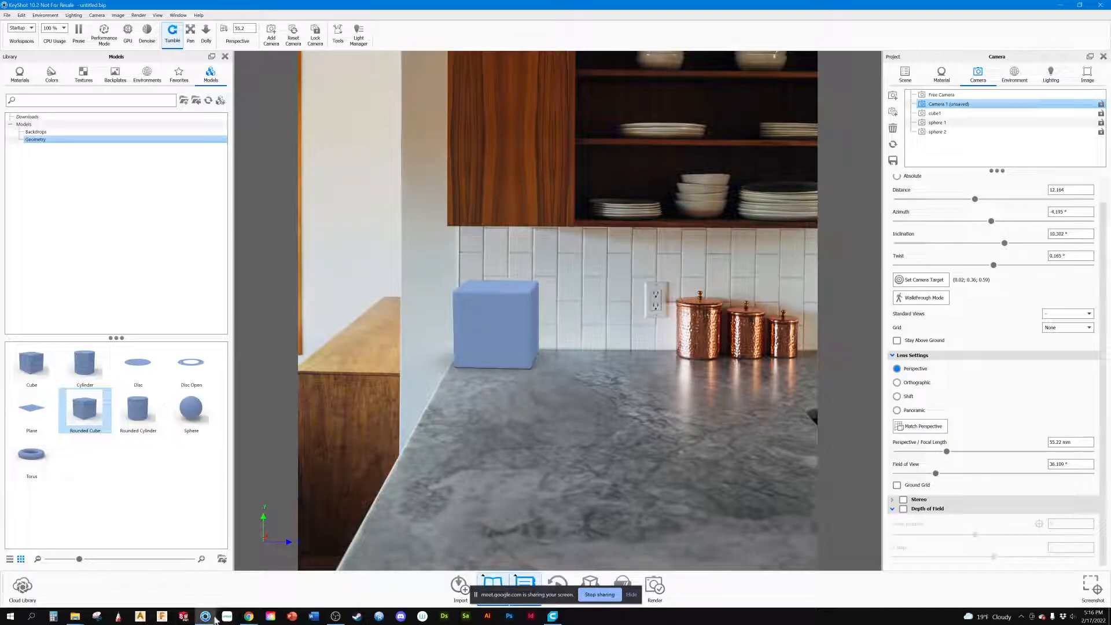
Step: Switch to the CAD 2 electric boogaloo Miro board and examine the class notes, student work and composition reference frames
mouse_move(254, 615)
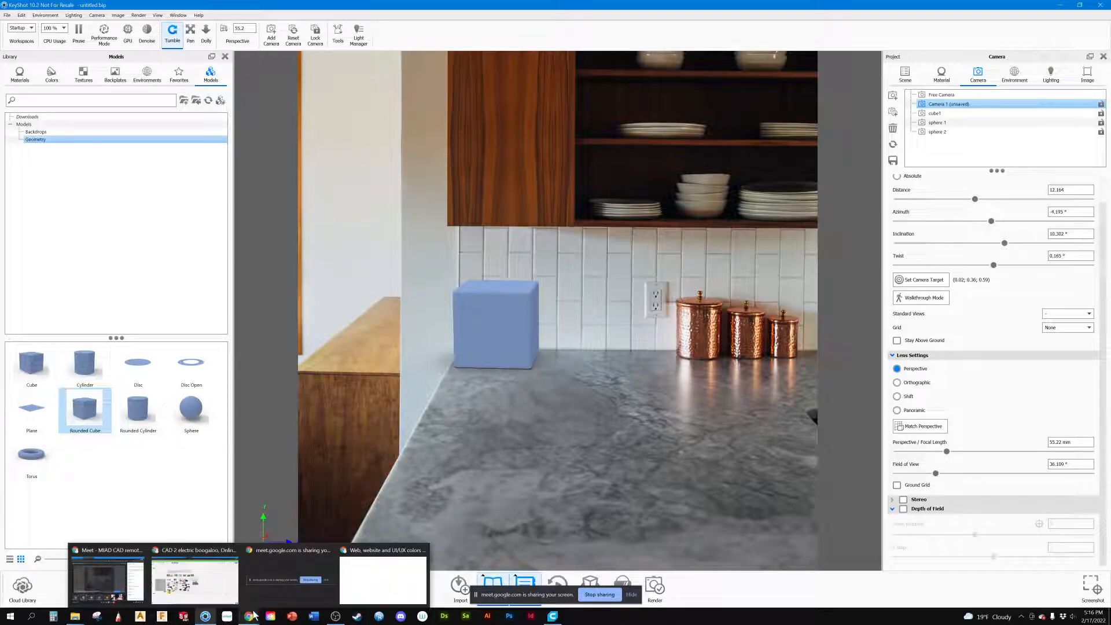
left_click(196, 553)
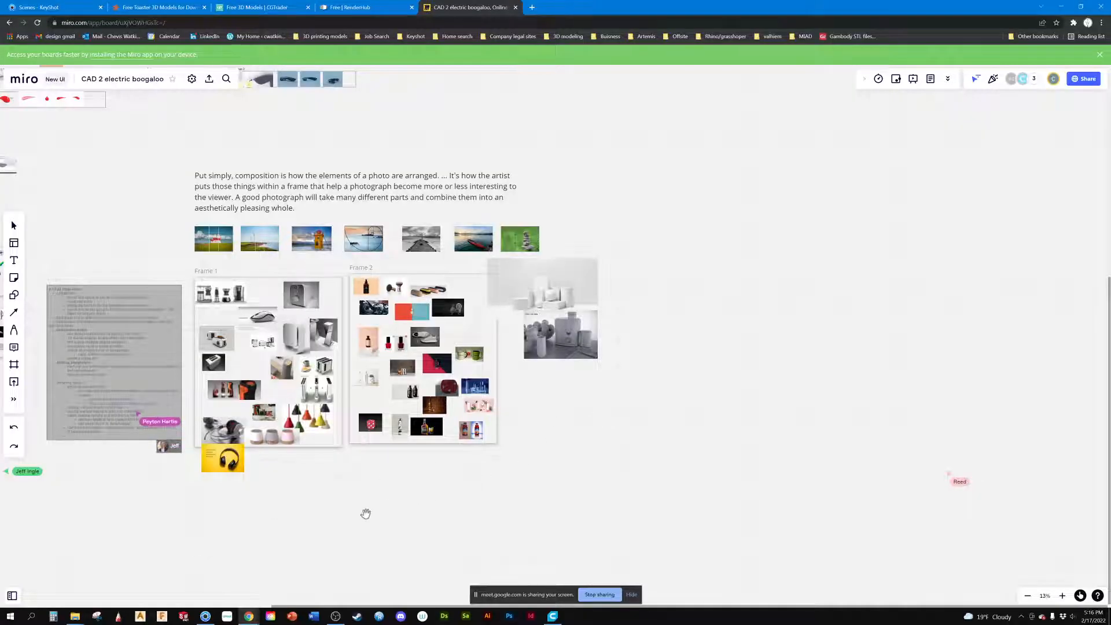
left_click_drag(225, 502, 369, 508)
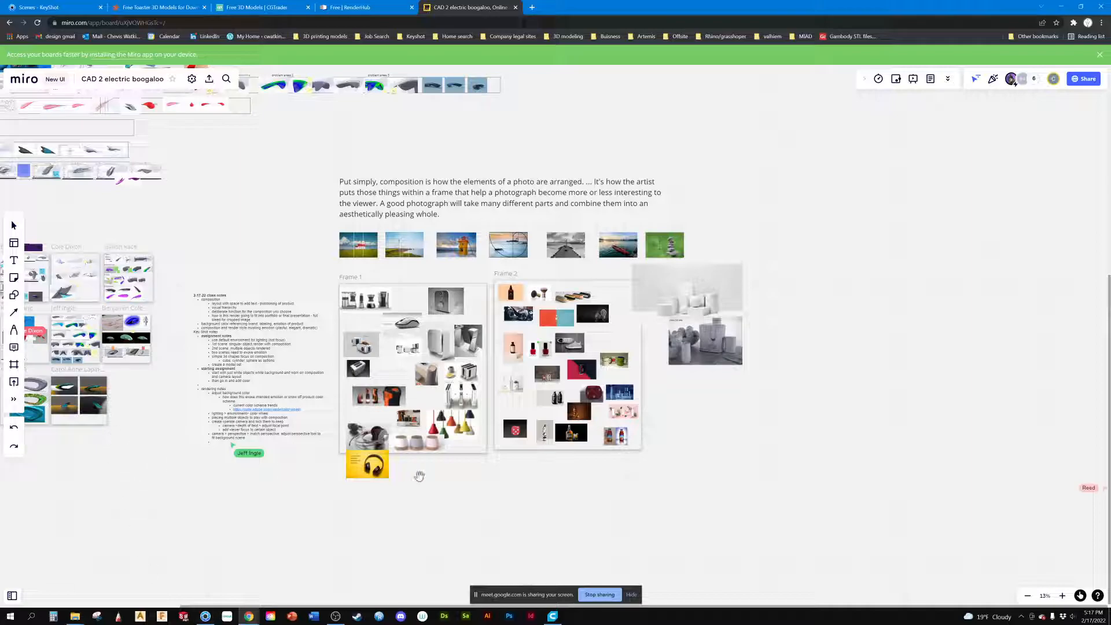
left_click_drag(275, 451, 673, 504)
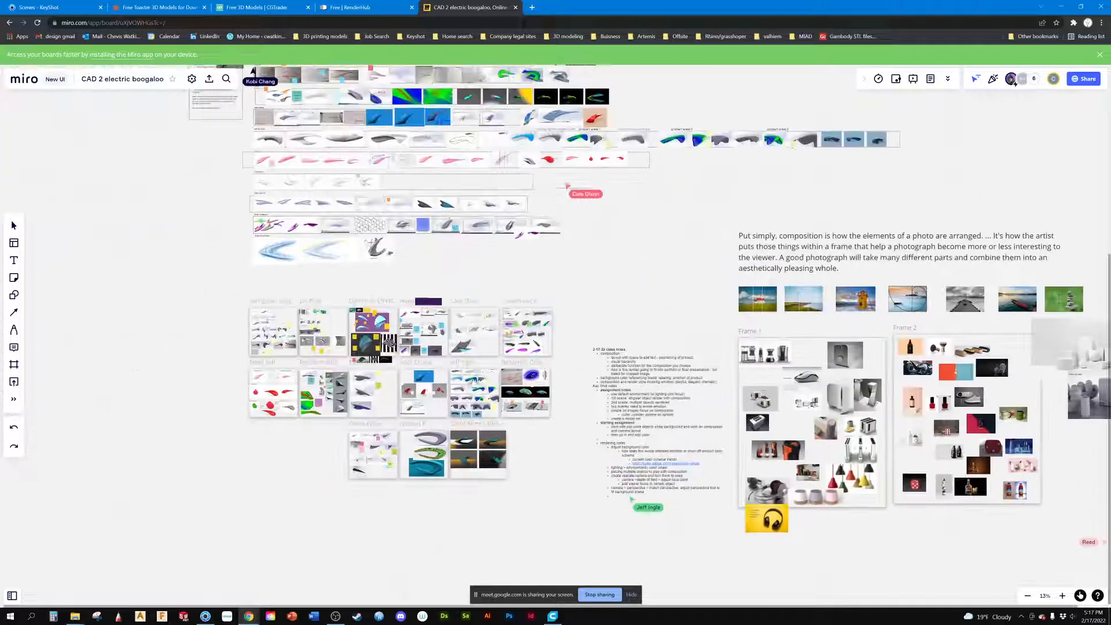
left_click_drag(572, 251, 75, 237)
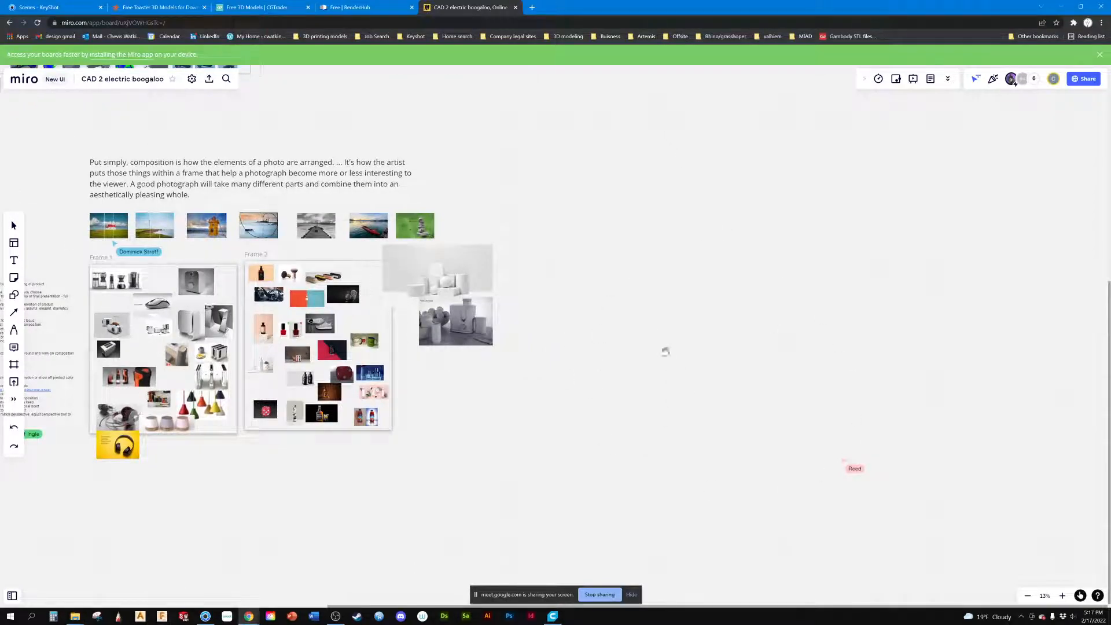
left_click_drag(646, 347, 783, 364)
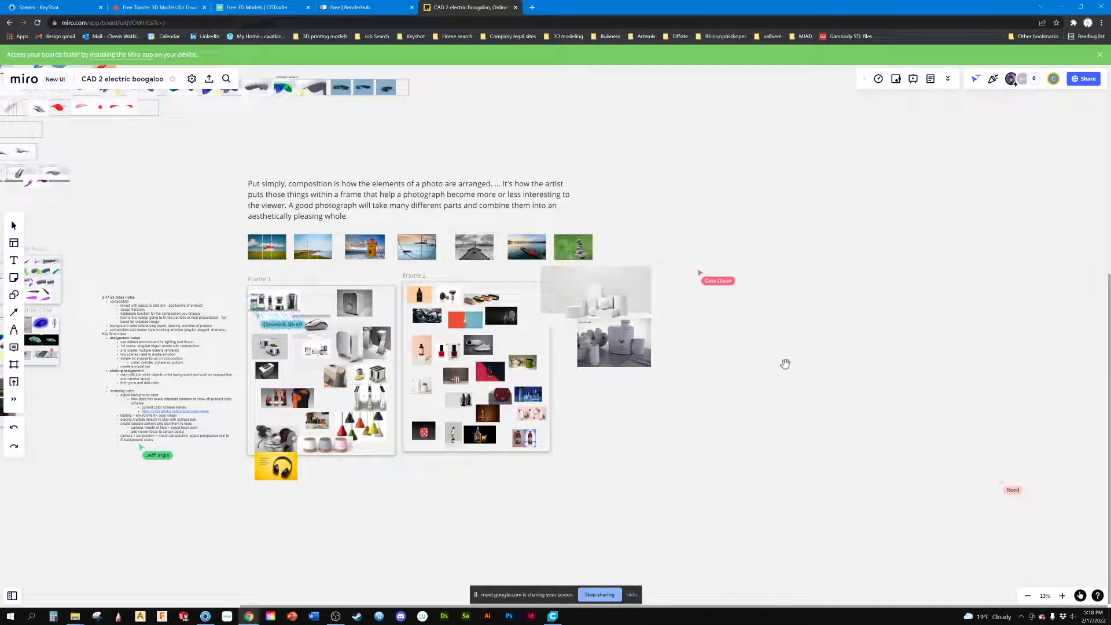